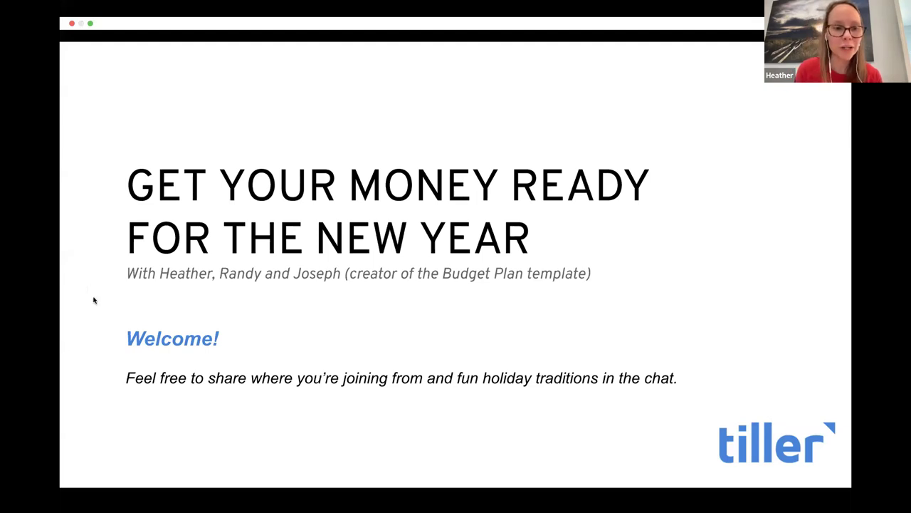
{"action": "left_click", "coordinate": [153, 266]}
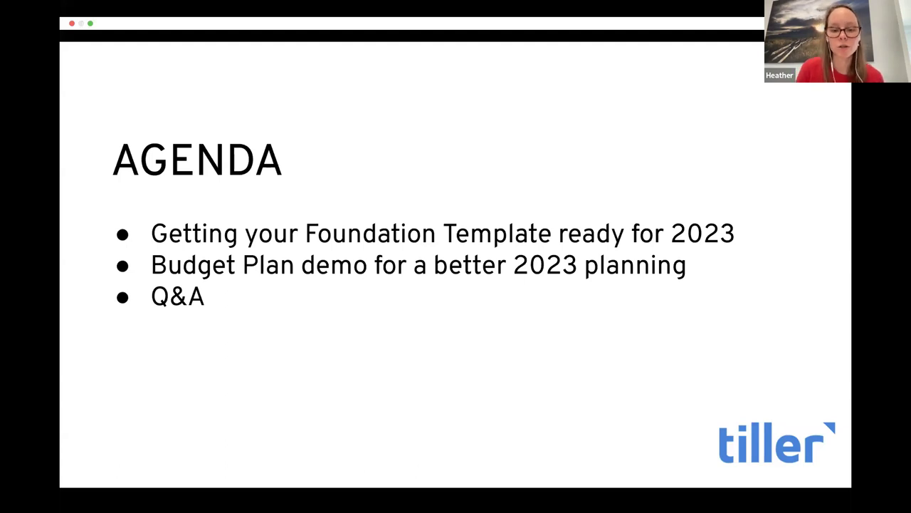
{"action": "key", "text": "Right"}
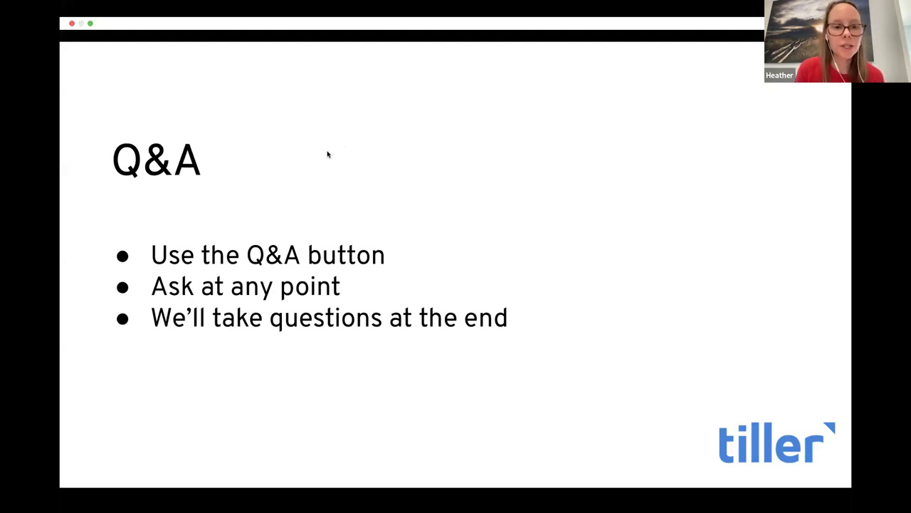
{"action": "mouse_move", "coordinate": [405, 499]}
{"action": "left_click", "coordinate": [436, 491]}
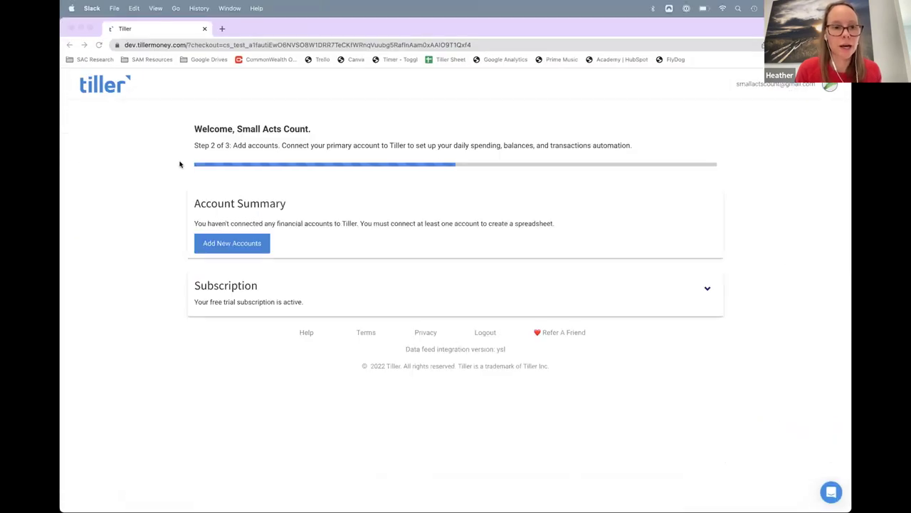
Step: Switch to the browser profile that holds the Tiller Console and bring up its Foundation Template spreadsheet
{"action": "left_click", "coordinate": [474, 45]}
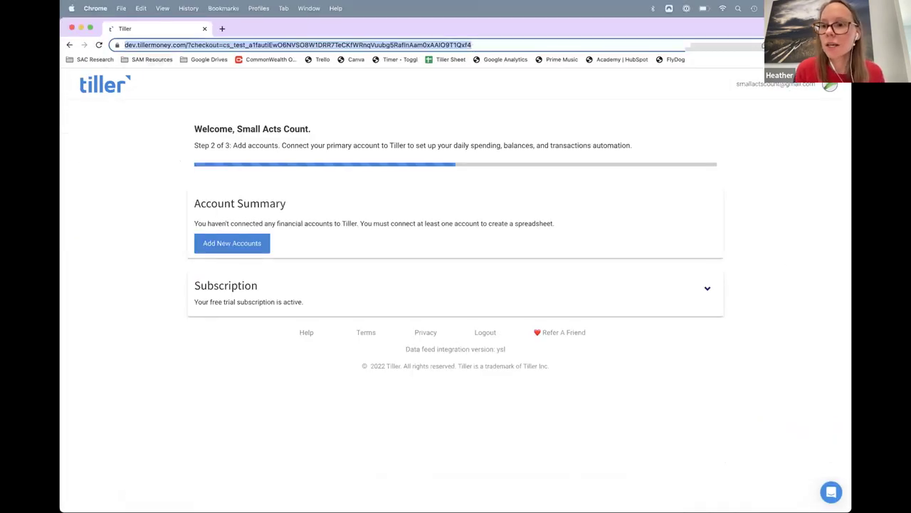
{"action": "left_click", "coordinate": [824, 45]}
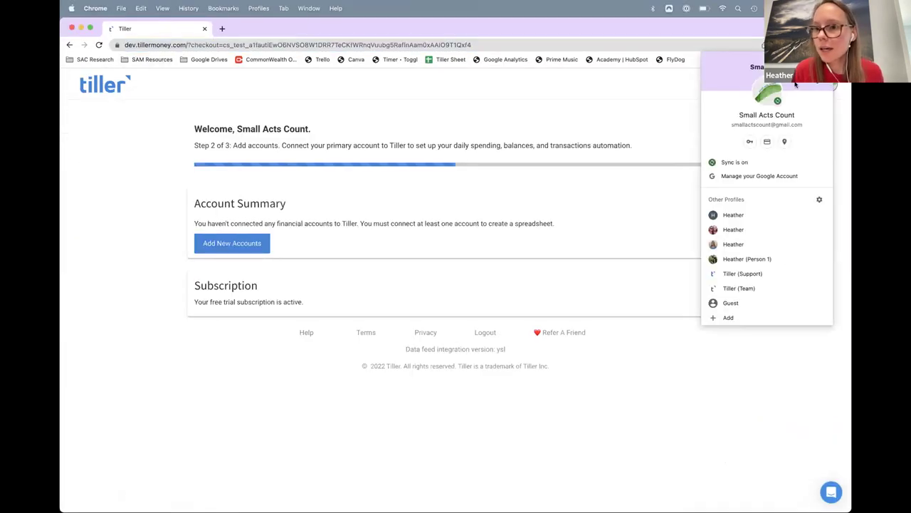
{"action": "left_click", "coordinate": [750, 216]}
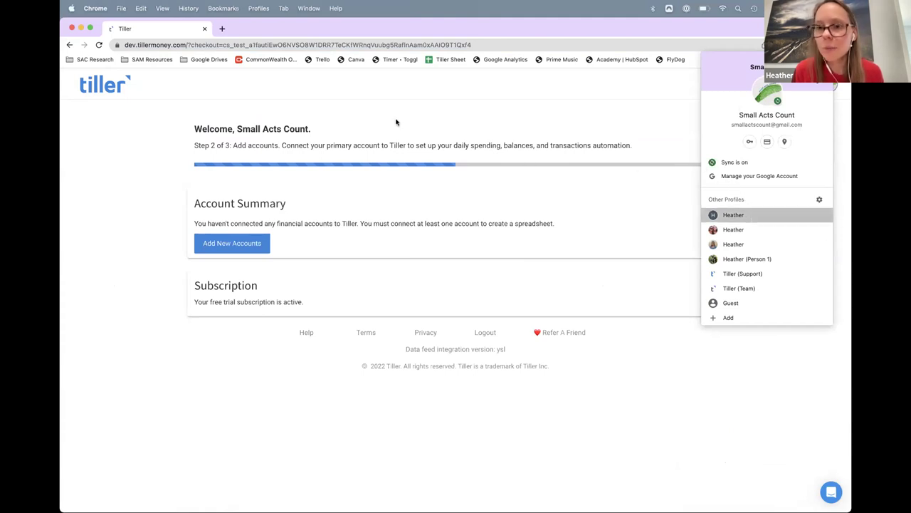
{"action": "left_click", "coordinate": [166, 30]}
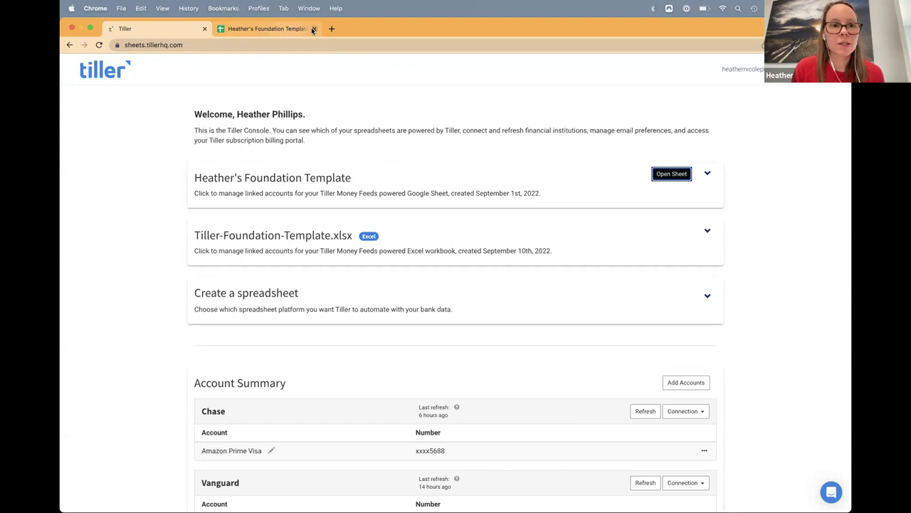
{"action": "left_click", "coordinate": [290, 31]}
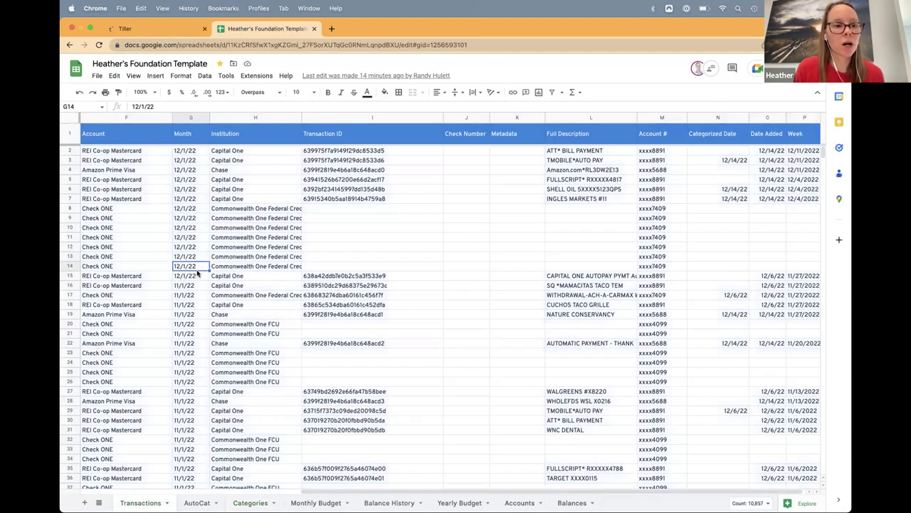
Step: Open the Tiller Help Center at help.tillerhq.com in a new browser tab
{"action": "left_click", "coordinate": [331, 29]}
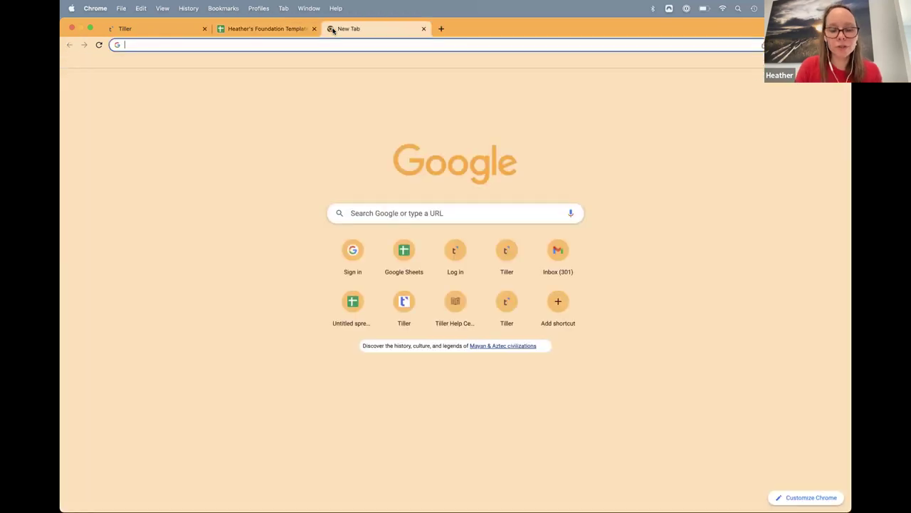
{"action": "type", "text": "t"}
{"action": "key", "text": "BackSpace"}
{"action": "key", "text": "BackSpace"}
{"action": "type", "text": "help"}
{"action": "key", "text": "Return"}
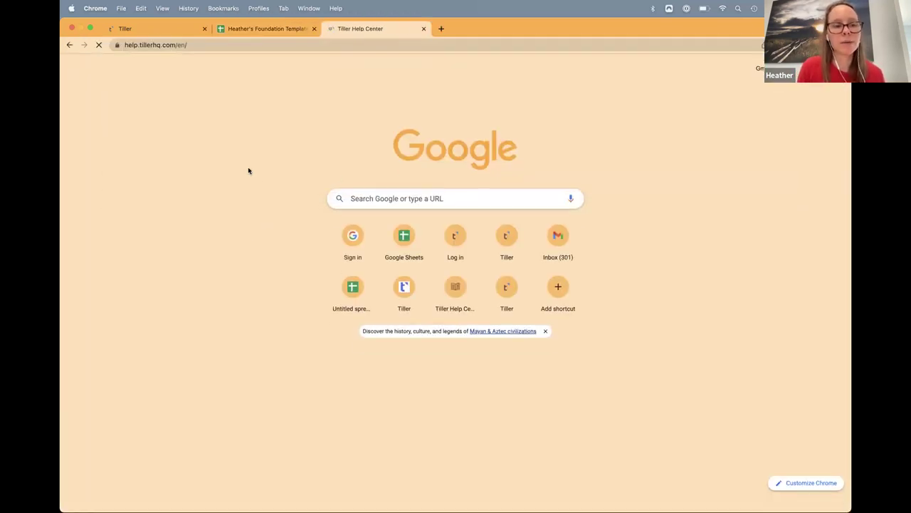
Step: Search the Help Center for "new year" and open the article "How do I get my budget ready for the new year?"
{"action": "type", "text": "new "}
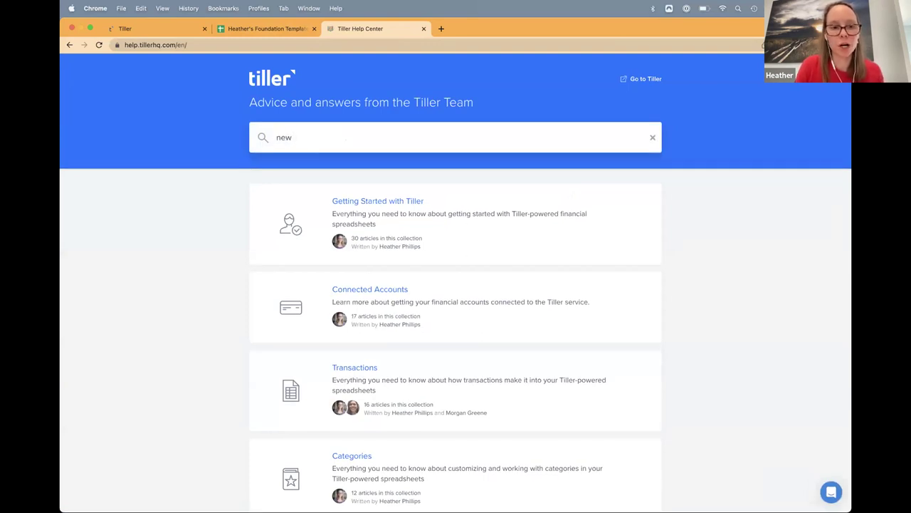
{"action": "type", "text": "year"}
{"action": "key", "text": "Return"}
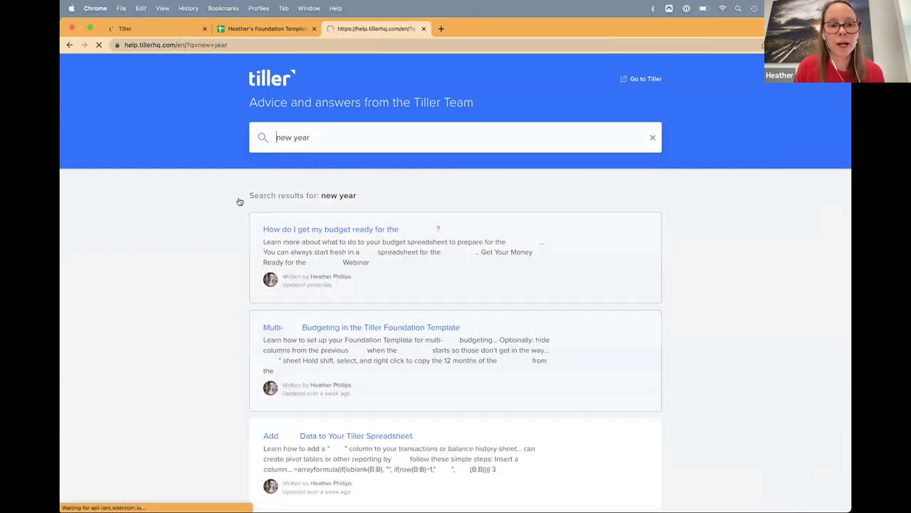
{"action": "left_click", "coordinate": [344, 229]}
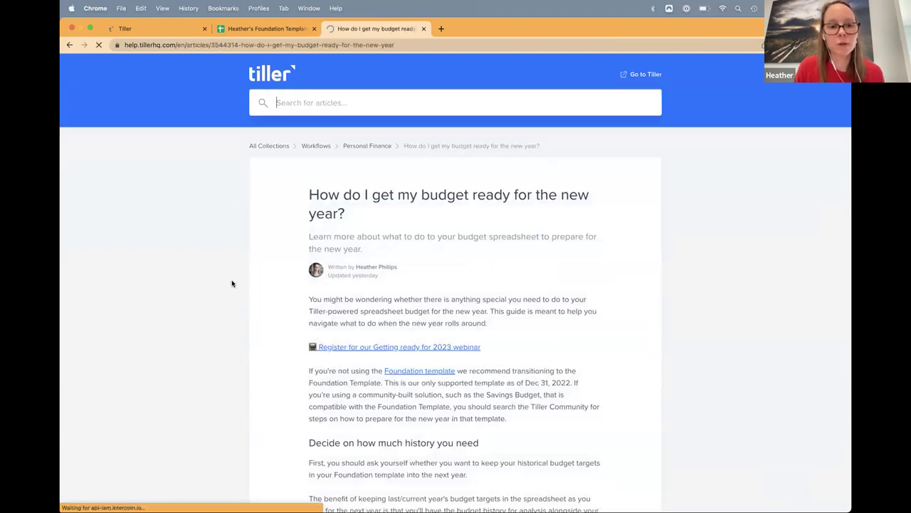
Step: Read through the article's options for keeping historical budget targets, clearing them, making a backup and starting fresh
{"action": "scroll", "coordinate": [281, 318], "scroll_direction": "down", "scroll_amount": 5}
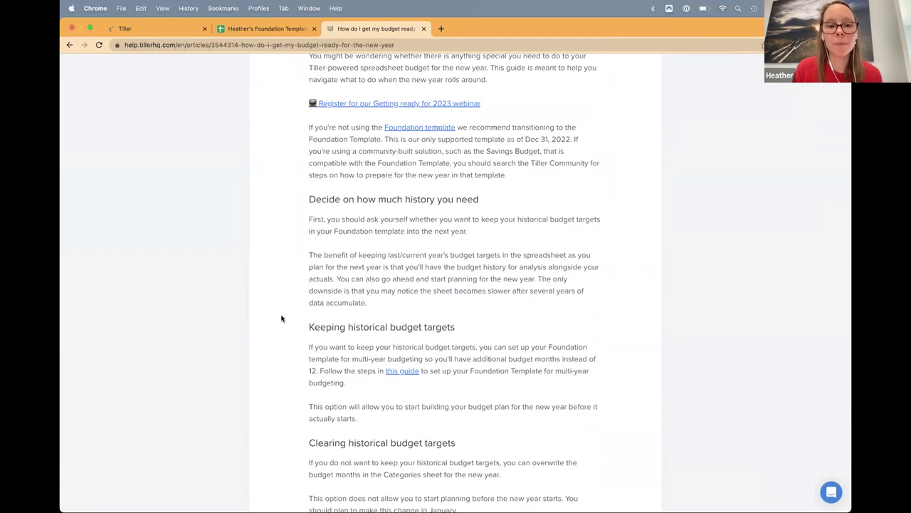
{"action": "scroll", "coordinate": [281, 318], "scroll_direction": "down", "scroll_amount": 4}
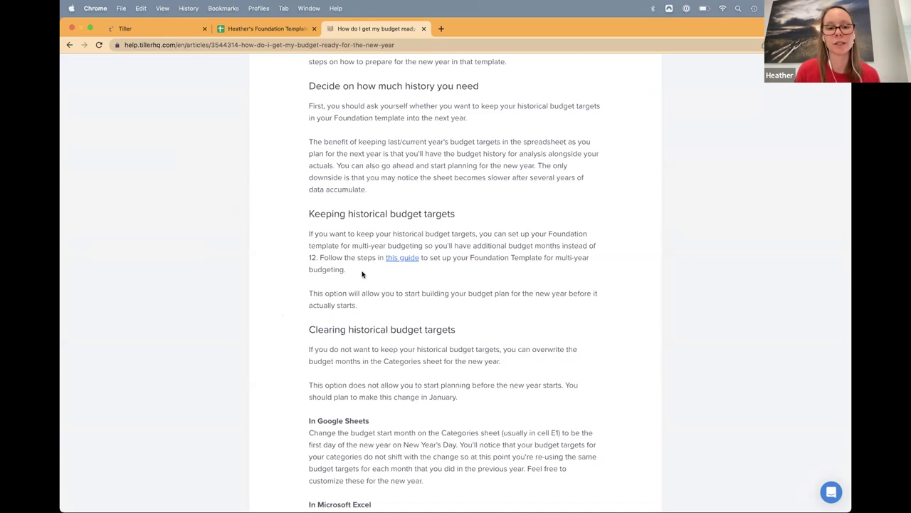
{"action": "scroll", "coordinate": [290, 324], "scroll_direction": "down", "scroll_amount": 5}
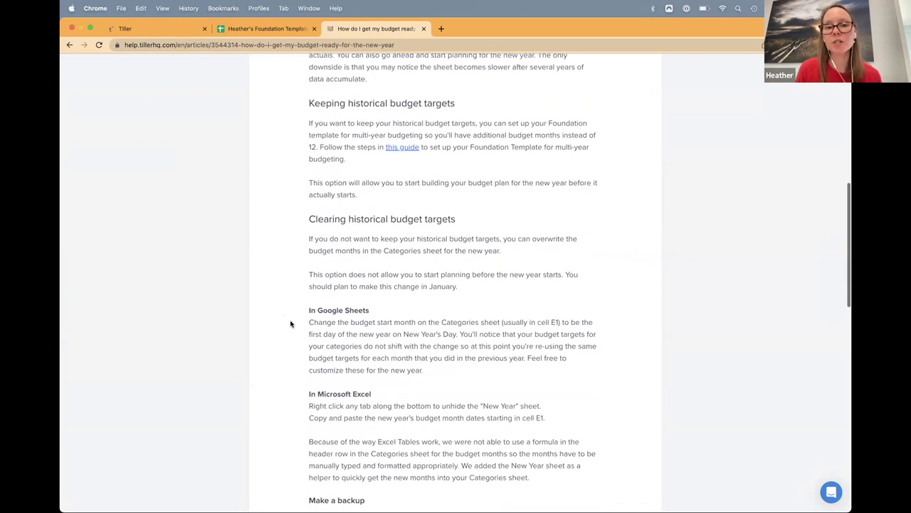
{"action": "scroll", "coordinate": [290, 324], "scroll_direction": "down", "scroll_amount": 1}
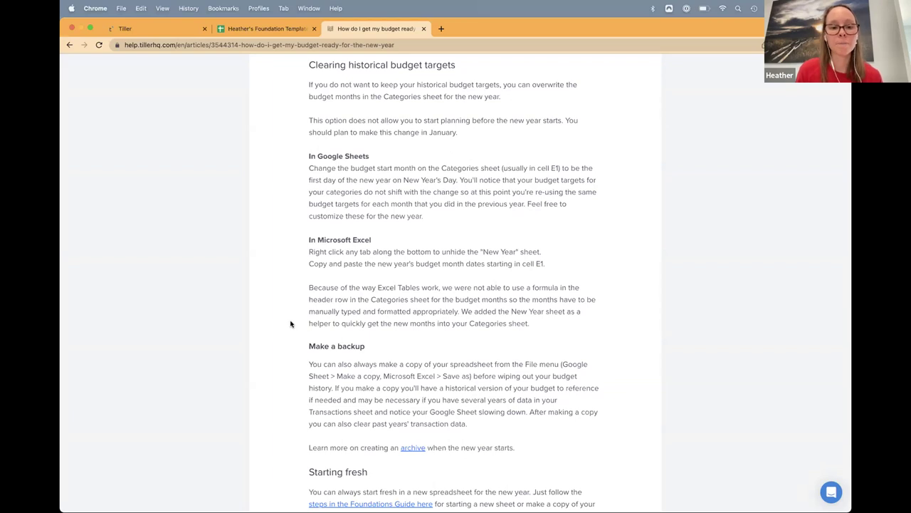
{"action": "scroll", "coordinate": [291, 324], "scroll_direction": "down", "scroll_amount": 5}
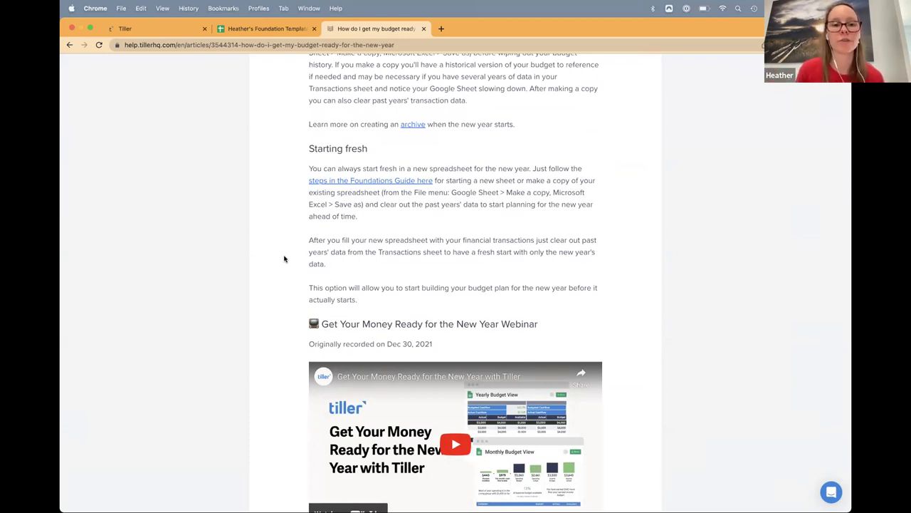
{"action": "scroll", "coordinate": [269, 234], "scroll_direction": "up", "scroll_amount": 5}
{"action": "scroll", "coordinate": [269, 233], "scroll_direction": "up", "scroll_amount": 15}
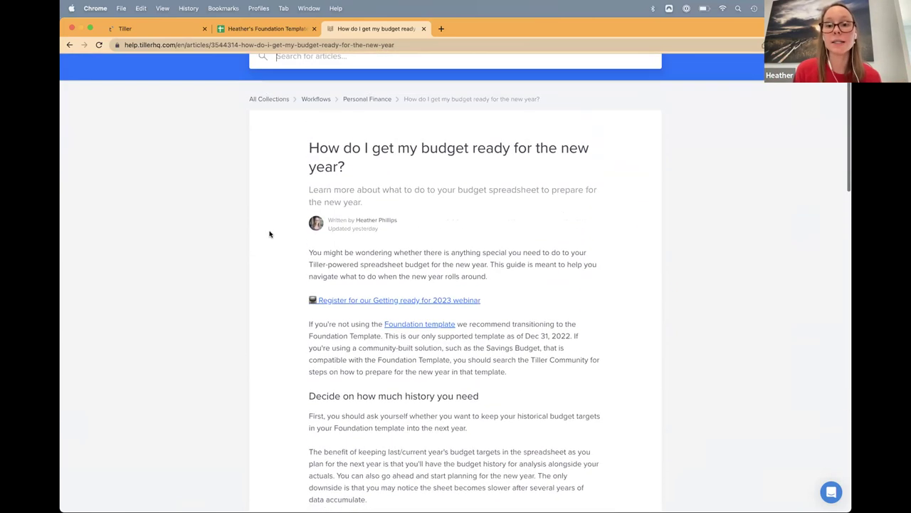
{"action": "scroll", "coordinate": [269, 235], "scroll_direction": "up", "scroll_amount": 3}
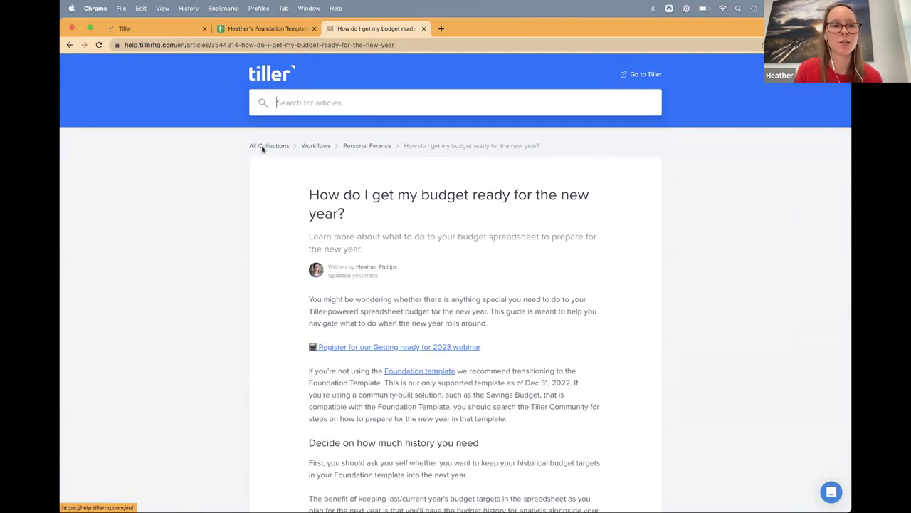
Step: Return to the Foundation Template spreadsheet and inspect the Jan 2022 header cell E1 on the Categories sheet
{"action": "left_click", "coordinate": [250, 28]}
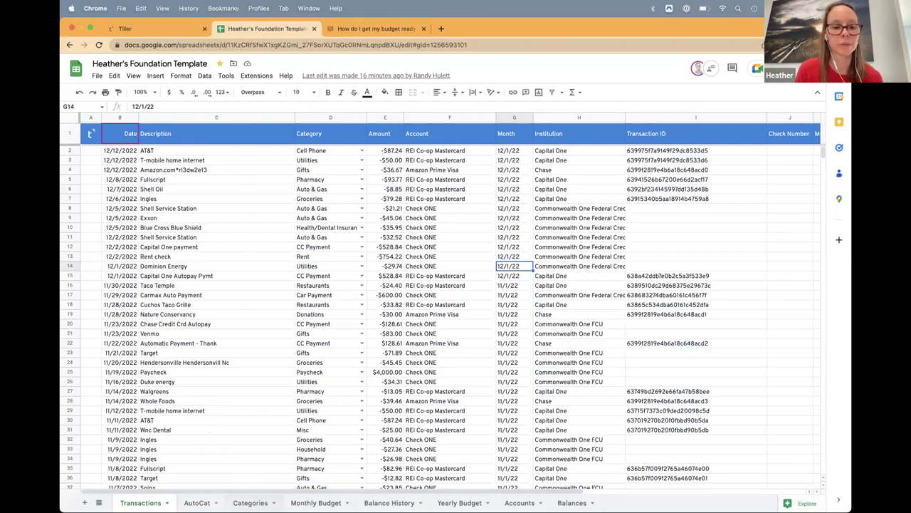
{"action": "left_click", "coordinate": [250, 503]}
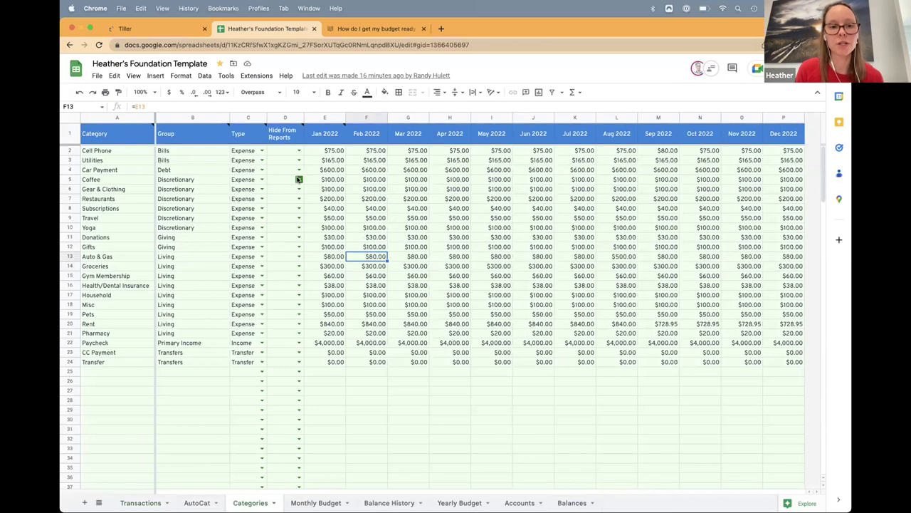
{"action": "left_click", "coordinate": [321, 139]}
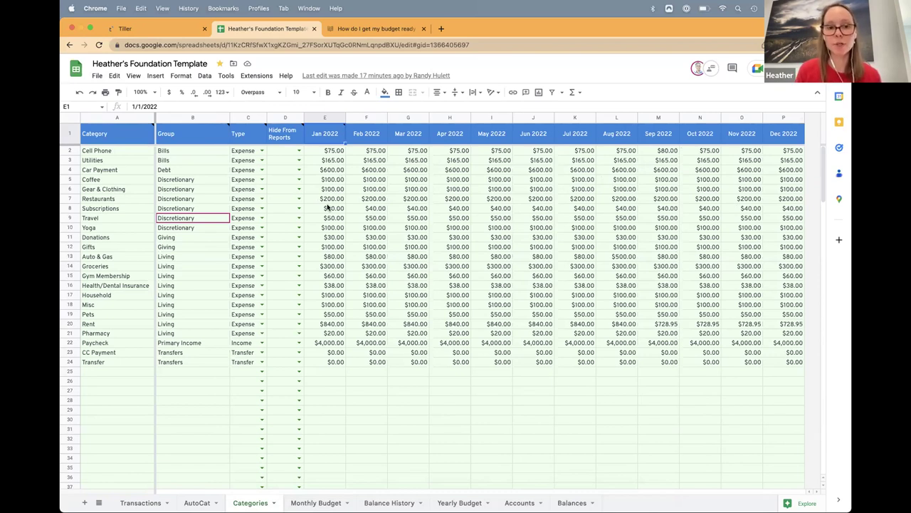
{"action": "mouse_move", "coordinate": [325, 133]}
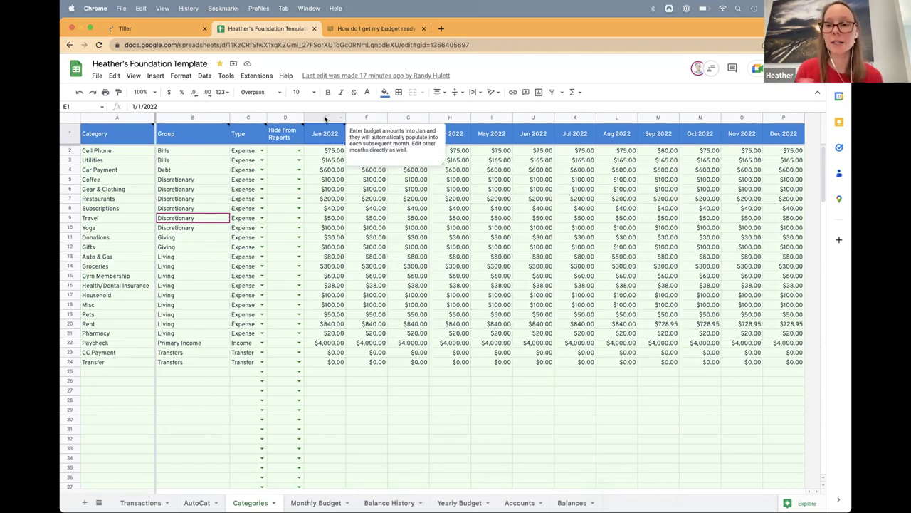
Step: Insert 12 columns to the right of the Jan 2022 to Dec 2022 budget columns (E to P)
{"action": "left_click", "coordinate": [325, 118]}
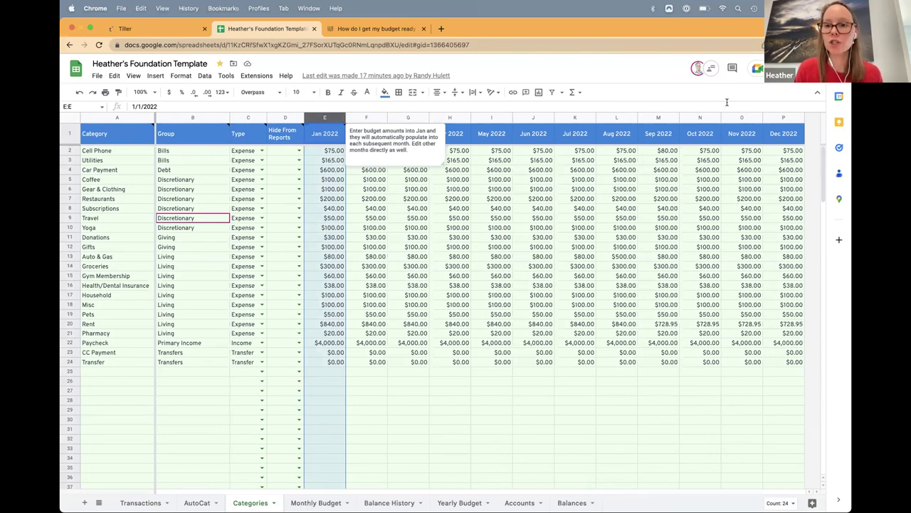
{"action": "left_click", "coordinate": [783, 117], "text": "shift"}
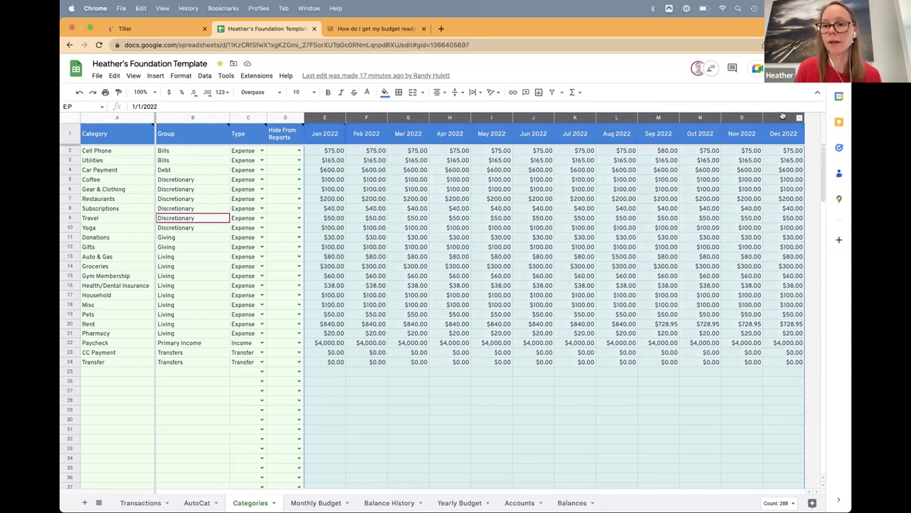
{"action": "right_click", "coordinate": [783, 116]}
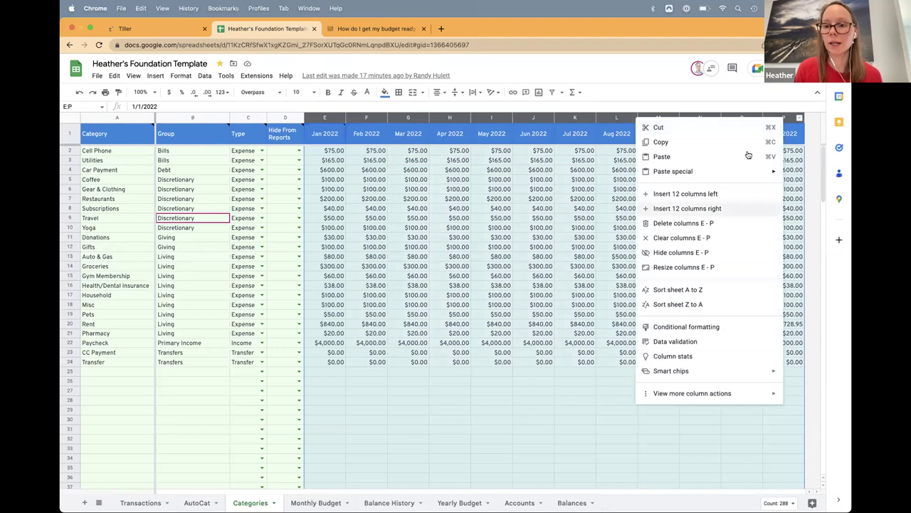
{"action": "left_click", "coordinate": [677, 211]}
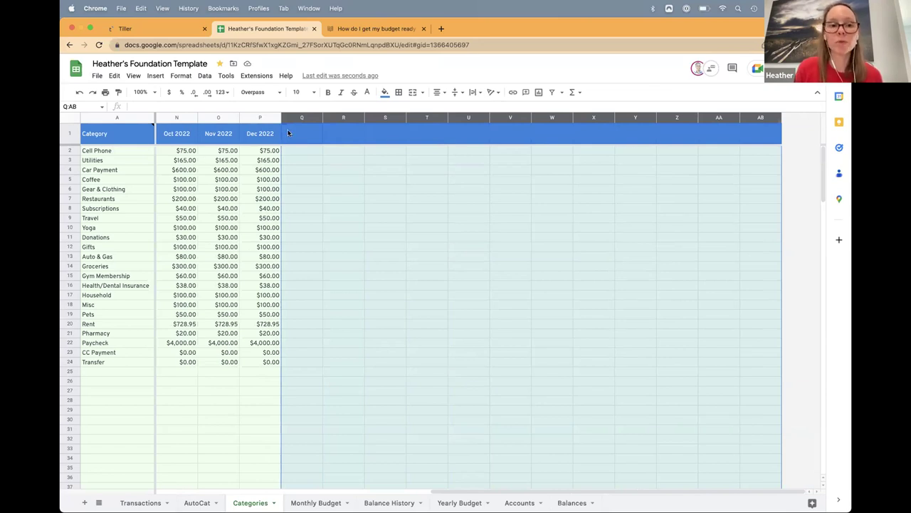
Step: Fill the Dec 2022 header formula from P1 across the new columns up to AB1
{"action": "left_click", "coordinate": [258, 134]}
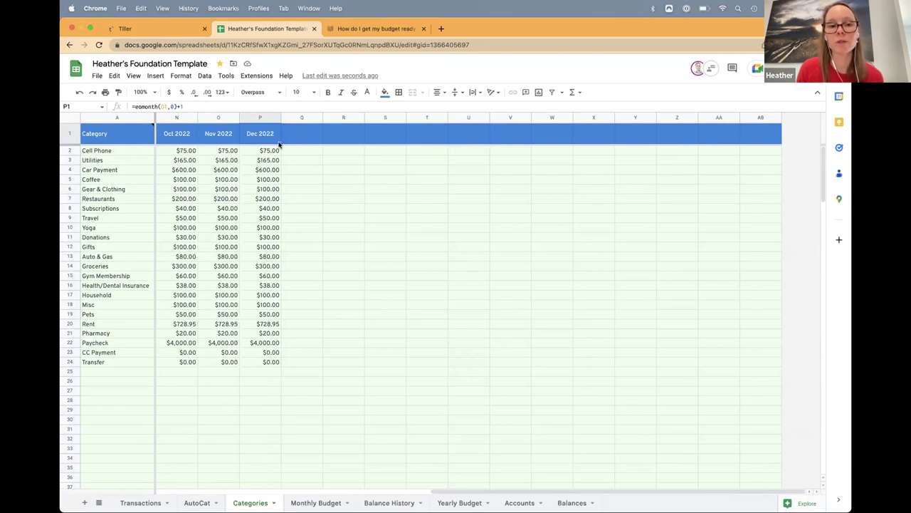
{"action": "left_click_drag", "start_coordinate": [280, 142], "coordinate": [766, 134]}
Step: Check the month formula in each new header cell from Q1 through AB1
{"action": "left_click", "coordinate": [302, 135]}
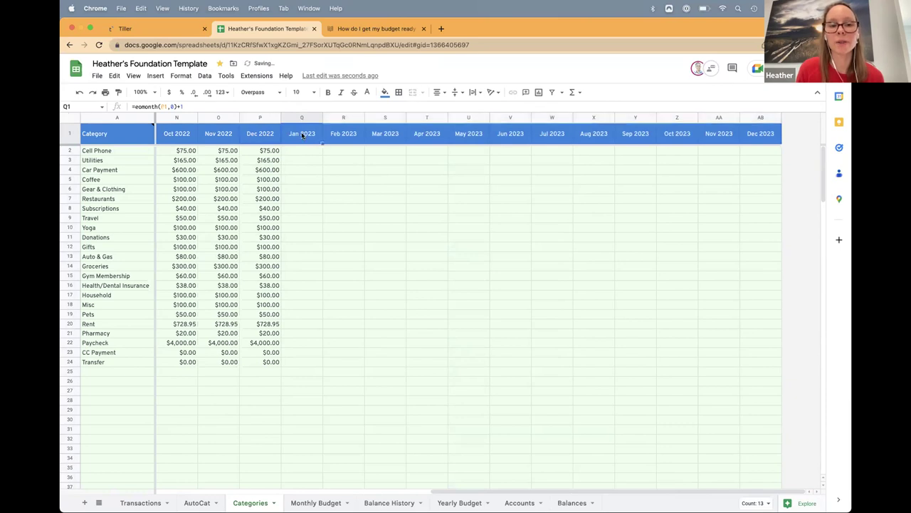
{"action": "key", "text": "Right"}
{"action": "key", "text": "Right"}
{"action": "key", "text": "Right"}
{"action": "key", "text": "Right"}
{"action": "key", "text": "Right"}
{"action": "key", "text": "Right"}
{"action": "key", "text": "Right"}
{"action": "key", "text": "Right"}
{"action": "key", "text": "Right"}
{"action": "key", "text": "Right"}
{"action": "key", "text": "Right"}
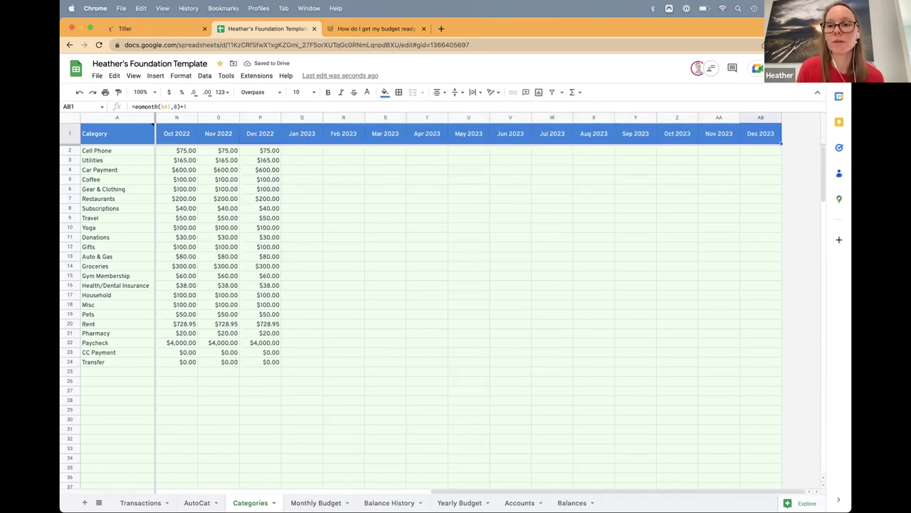
Step: Fill the Dec 2022 budget formulas in P2:P205 across the 2023 month columns through column AB
{"action": "left_click", "coordinate": [263, 151]}
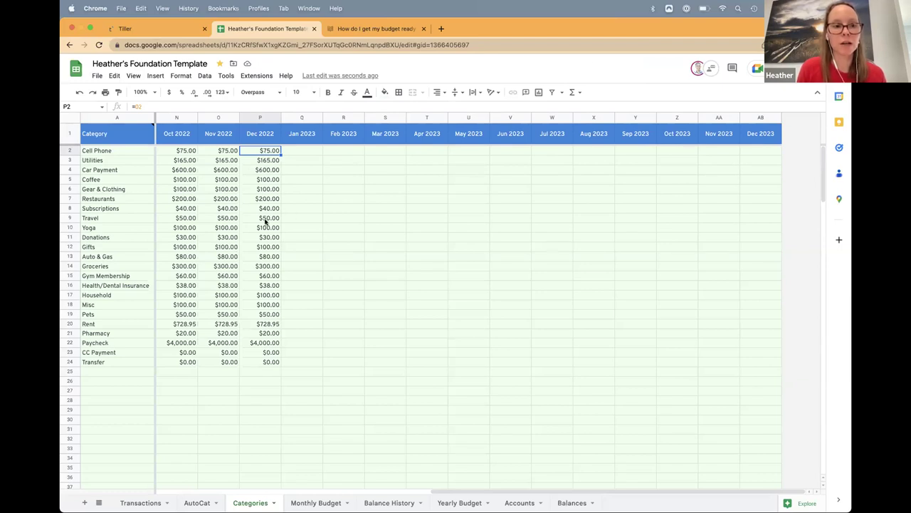
{"action": "scroll", "coordinate": [265, 222], "scroll_direction": "down", "scroll_amount": 20}
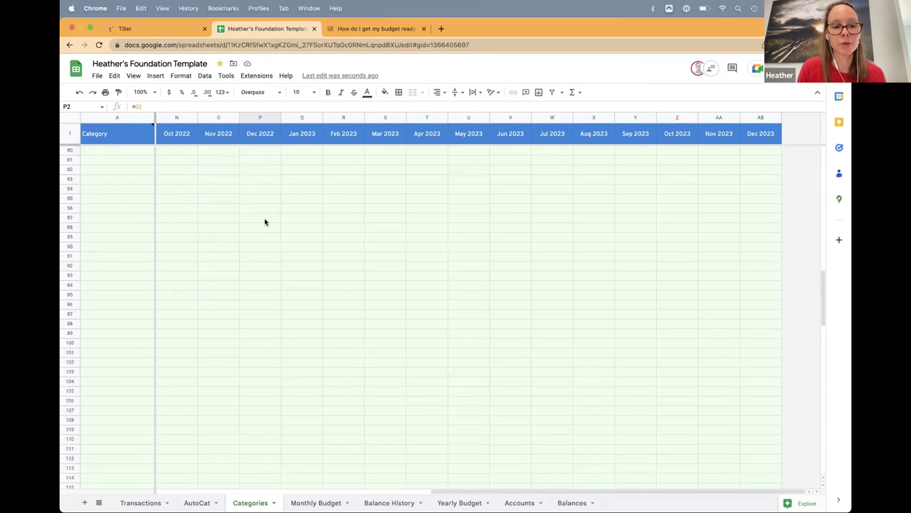
{"action": "left_click", "coordinate": [262, 460], "text": "shift"}
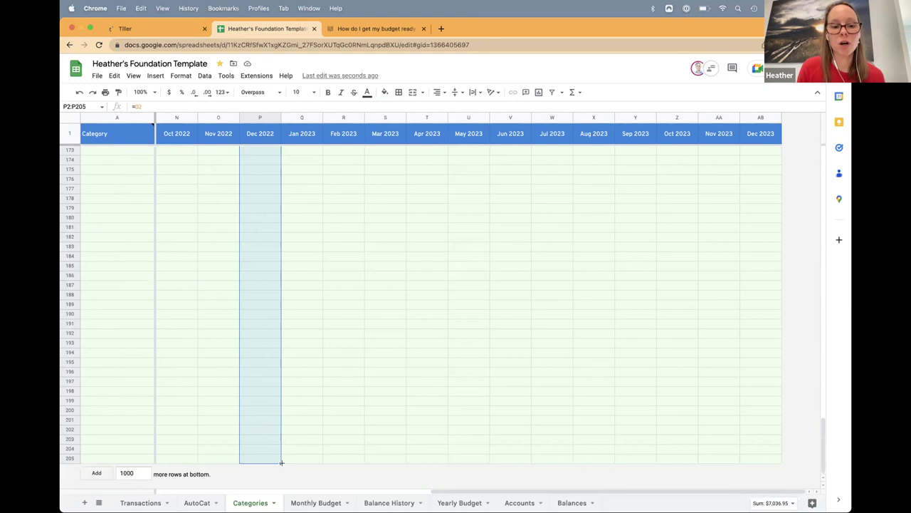
{"action": "left_click_drag", "start_coordinate": [281, 463], "coordinate": [847, 447]}
{"action": "scroll", "coordinate": [346, 206], "scroll_direction": "up", "scroll_amount": 20}
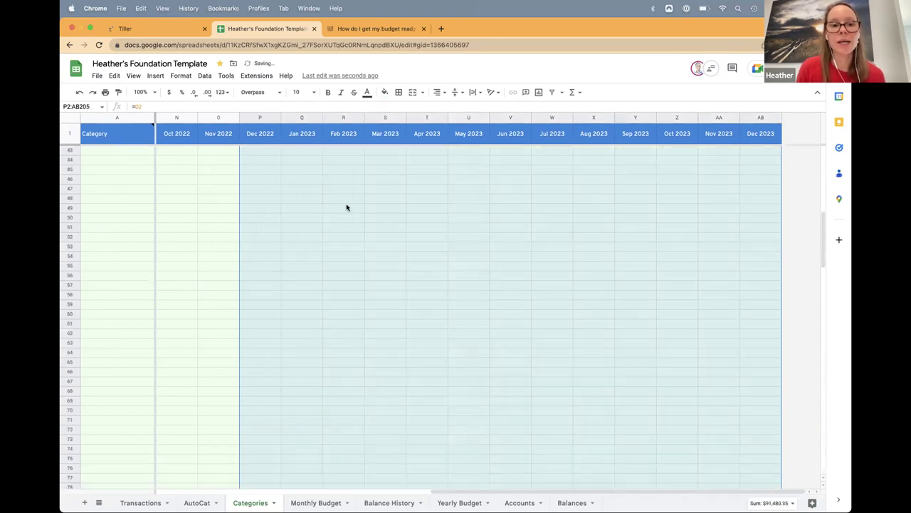
Step: Check the Cell Phone budget formulas in each 2023 month from Q2 through AB2
{"action": "left_click", "coordinate": [295, 152]}
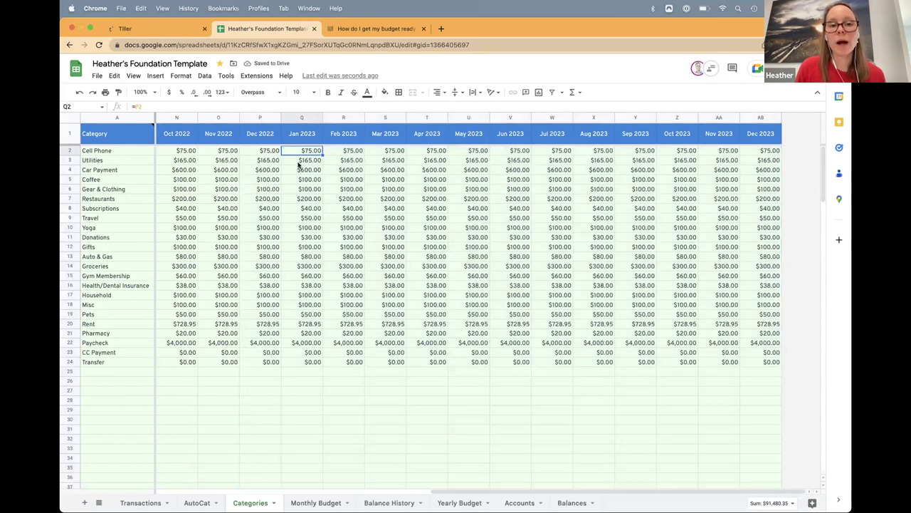
{"action": "key", "text": "Right"}
{"action": "key", "text": "Right"}
{"action": "key", "text": "Right"}
{"action": "key", "text": "Right"}
{"action": "key", "text": "Right"}
{"action": "key", "text": "Right"}
{"action": "key", "text": "Right"}
{"action": "key", "text": "Right"}
{"action": "key", "text": "Right"}
{"action": "key", "text": "Right"}
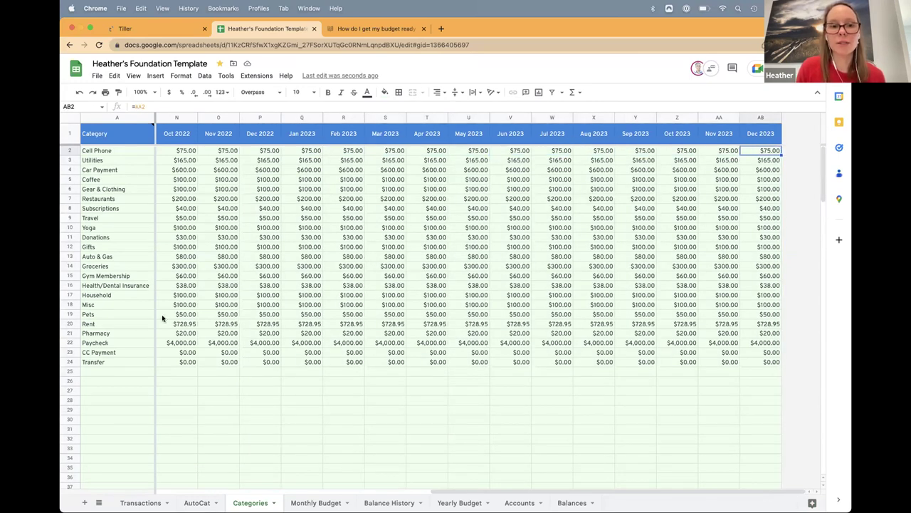
Step: Set the Cell Phone budget for Jan 2023 to 95
{"action": "left_click", "coordinate": [290, 151]}
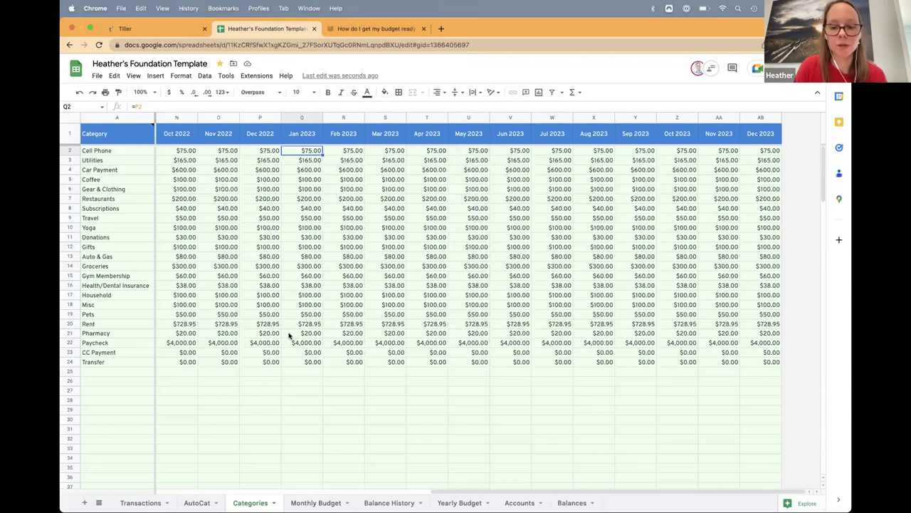
{"action": "type", "text": "9"}
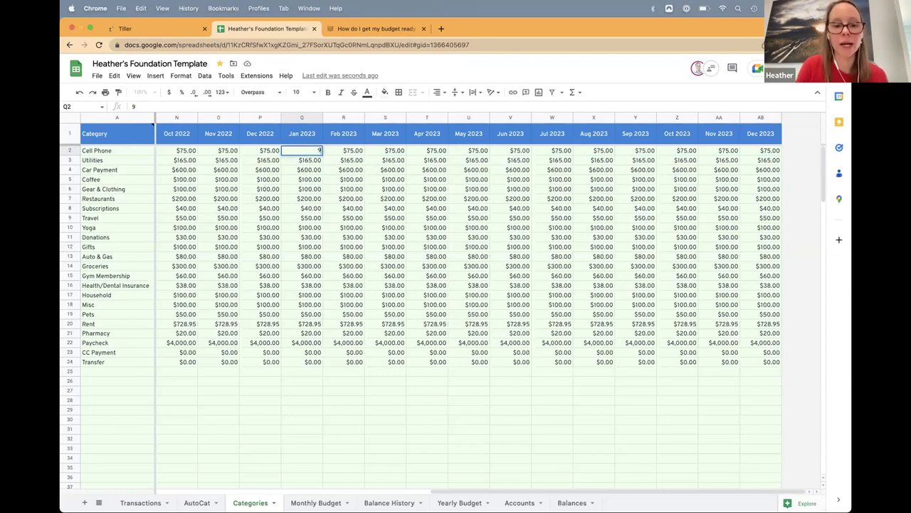
{"action": "type", "text": "5"}
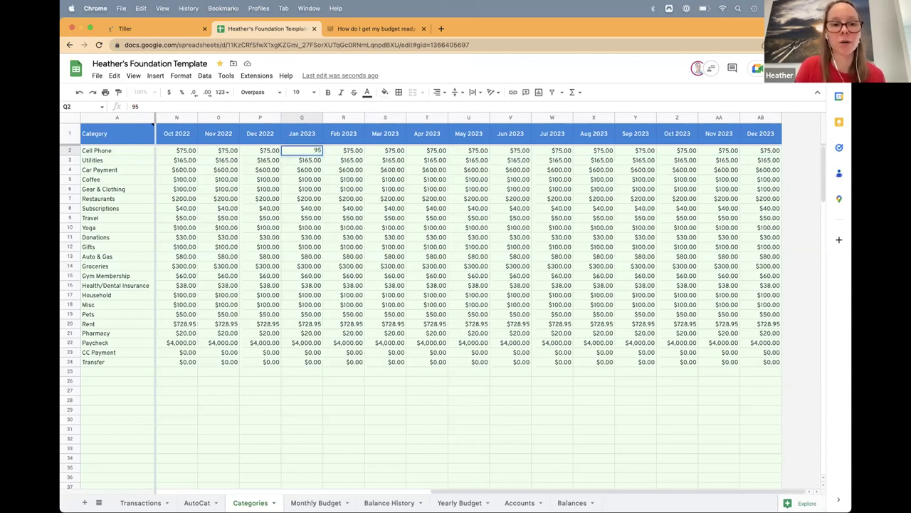
{"action": "key", "text": "Return"}
Step: Check that the Cell Phone budgets for Feb through Dec 2023 follow the Jan 2023 amount
{"action": "key", "text": "Up"}
{"action": "key", "text": "Right"}
{"action": "key", "text": "Right"}
{"action": "key", "text": "Right"}
{"action": "key", "text": "Right"}
{"action": "key", "text": "Right"}
{"action": "key", "text": "Right"}
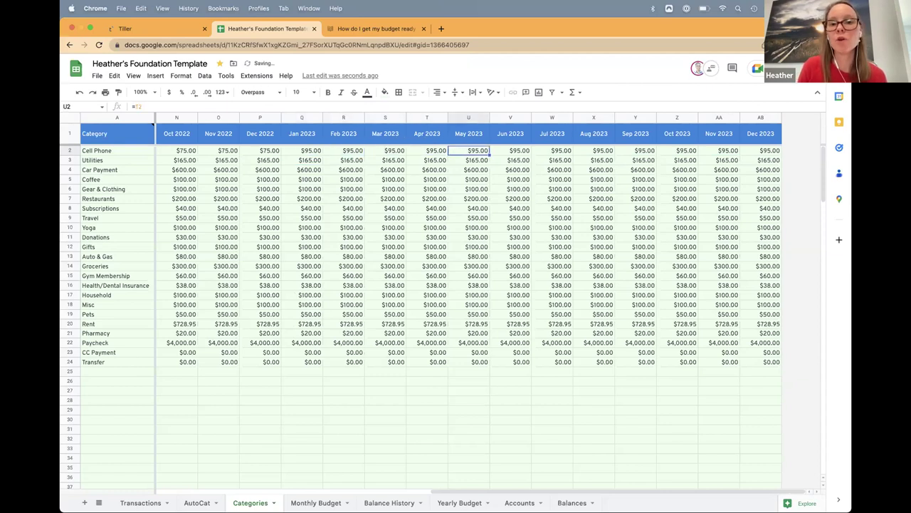
{"action": "key", "text": "Right"}
{"action": "key", "text": "Right"}
{"action": "key", "text": "Right"}
{"action": "key", "text": "Right"}
{"action": "key", "text": "Right"}
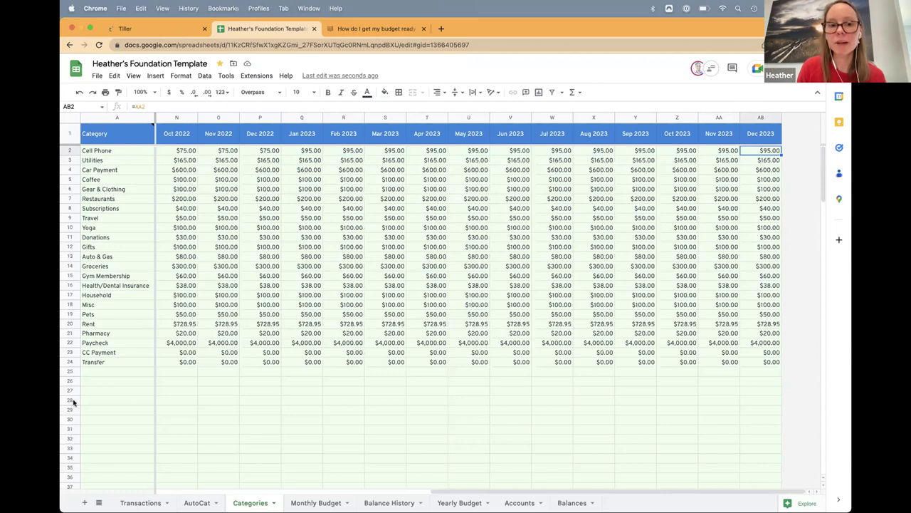
Step: Set the Travel budget for Mar 2023 to 500
{"action": "left_click", "coordinate": [398, 219]}
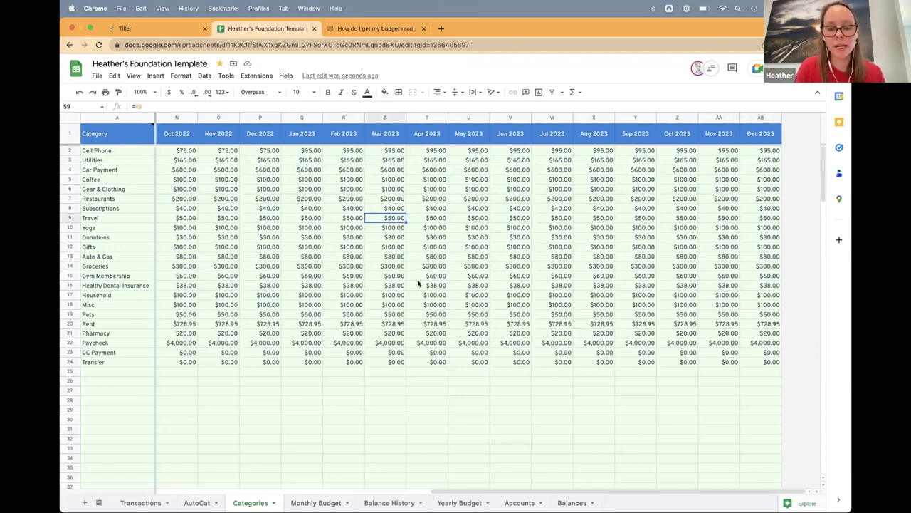
{"action": "type", "text": "500"}
{"action": "key", "text": "Return"}
{"action": "key", "text": "Up"}
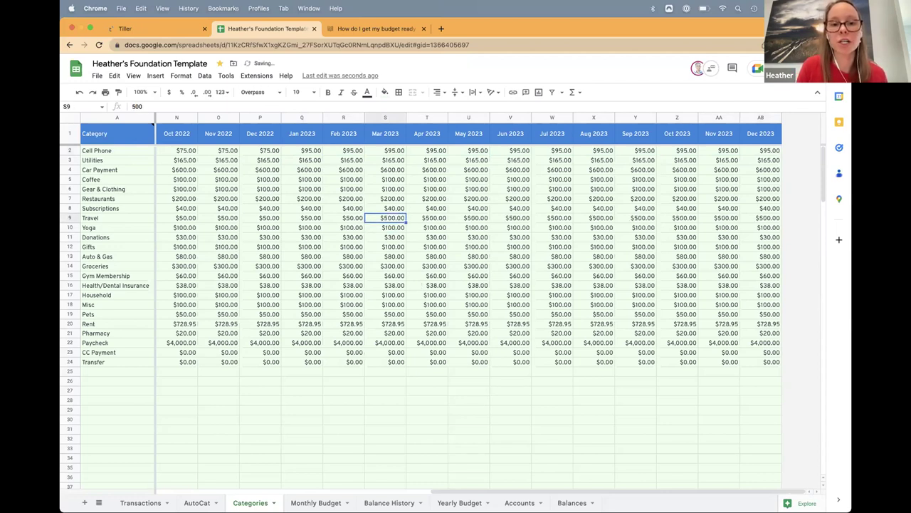
Step: Set the Travel budget for Apr 2023 to 50 and check the formulas in the following months
{"action": "left_click", "coordinate": [441, 220]}
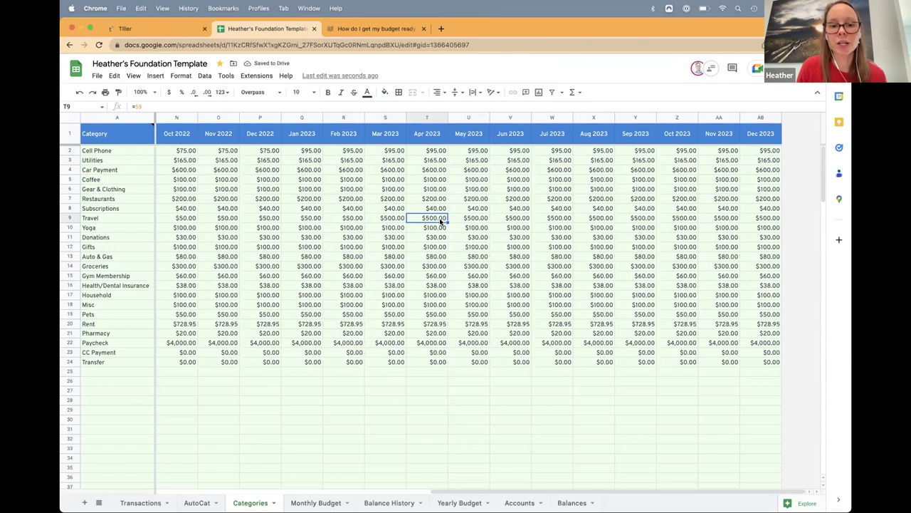
{"action": "type", "text": "50"}
{"action": "key", "text": "Return"}
{"action": "key", "text": "Up"}
{"action": "key", "text": "Right"}
{"action": "key", "text": "Right"}
{"action": "key", "text": "Right"}
{"action": "key", "text": "Right"}
{"action": "key", "text": "Right"}
{"action": "key", "text": "Right"}
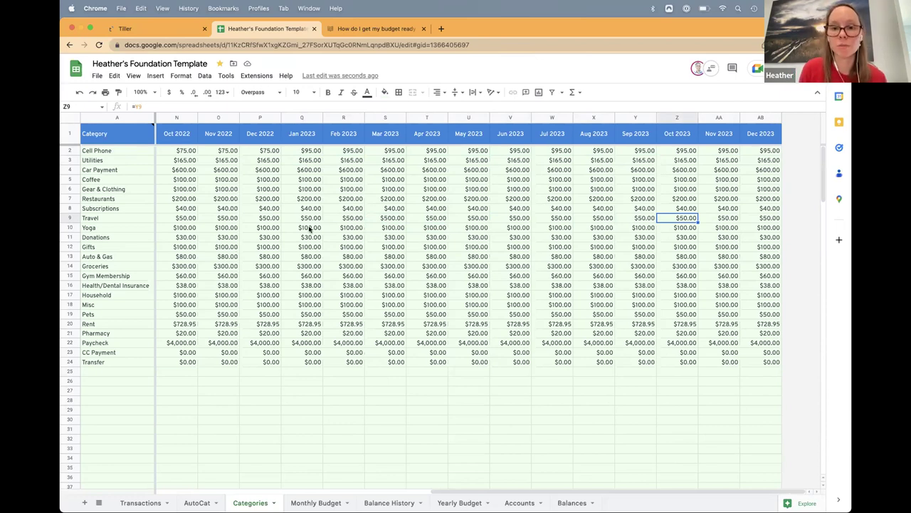
Step: Set the Monthly Budget sheet to March 2023 and check the Travel budget there
{"action": "left_click", "coordinate": [316, 502]}
{"action": "left_click", "coordinate": [391, 136]}
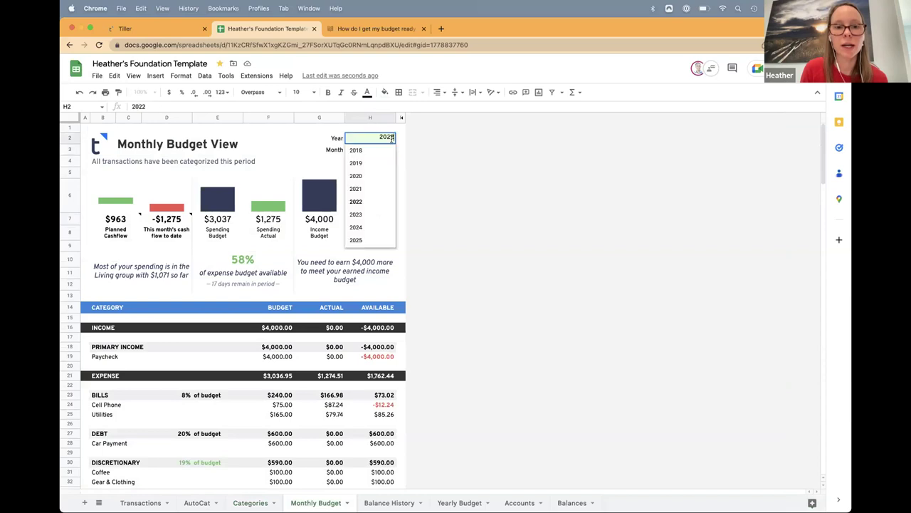
{"action": "left_click", "coordinate": [358, 213]}
{"action": "left_click", "coordinate": [393, 149]}
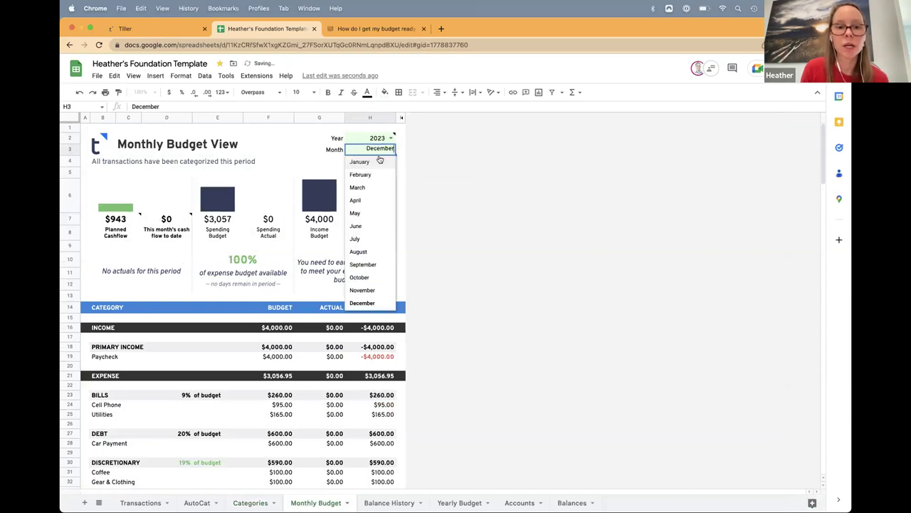
{"action": "left_click", "coordinate": [361, 187]}
{"action": "scroll", "coordinate": [290, 318], "scroll_direction": "down", "scroll_amount": 5}
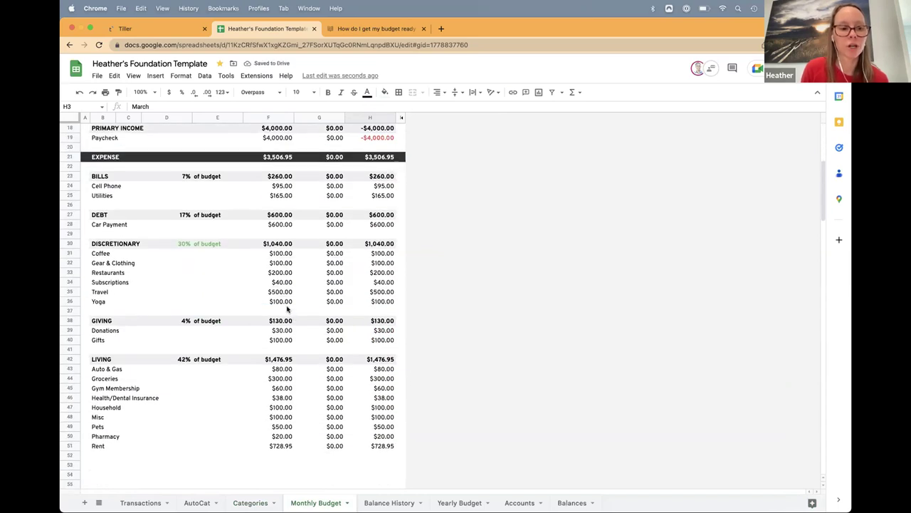
{"action": "left_click", "coordinate": [280, 292]}
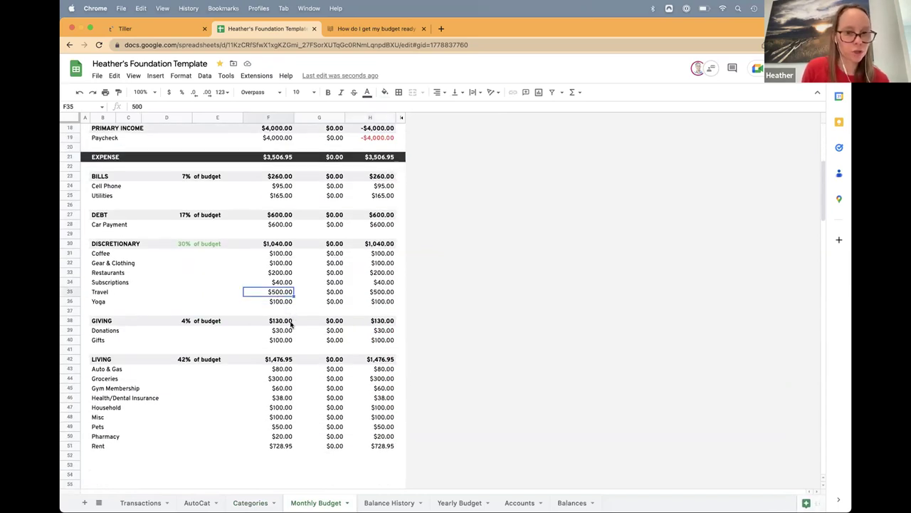
{"action": "scroll", "coordinate": [273, 347], "scroll_direction": "up", "scroll_amount": 5}
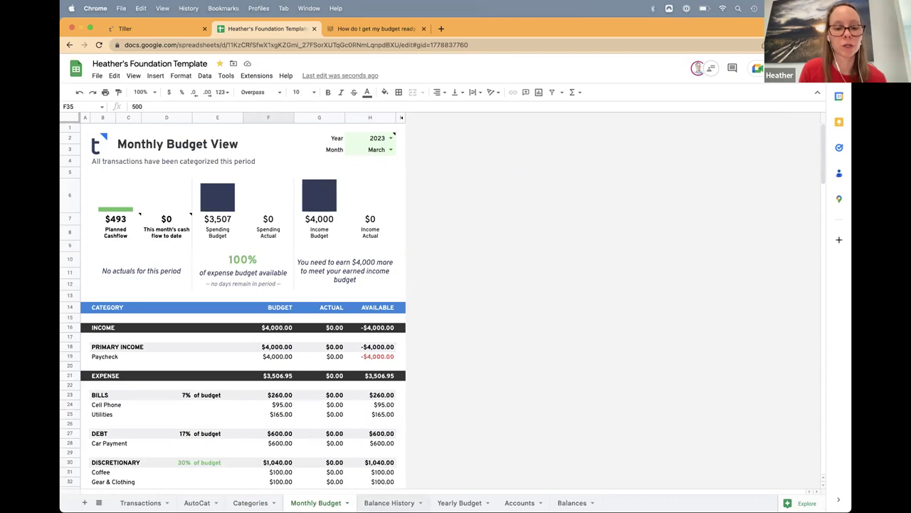
Step: Set the Yearly Budget sheet's budget year to 2023 and check the period header formula
{"action": "left_click", "coordinate": [459, 503]}
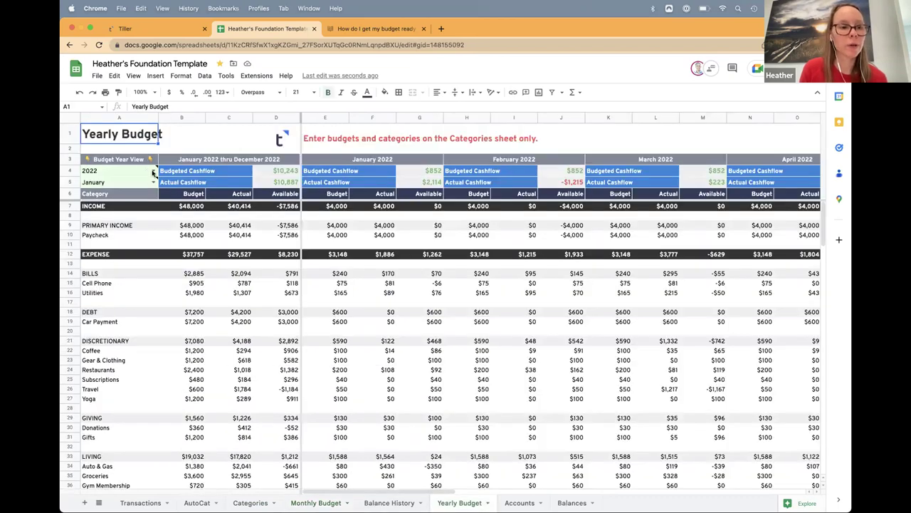
{"action": "left_click", "coordinate": [152, 170]}
{"action": "left_click", "coordinate": [96, 246]}
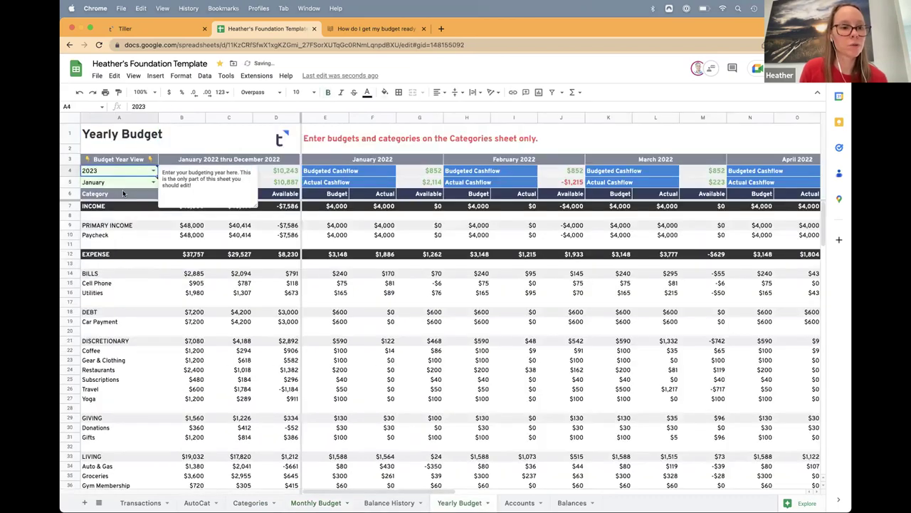
{"action": "left_click", "coordinate": [218, 160]}
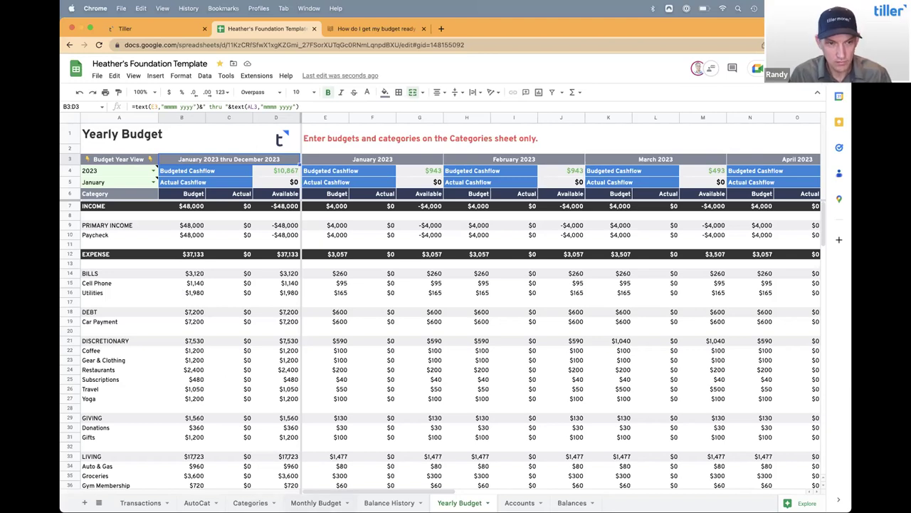
Step: Switch to Finder and open Tiller-Foundation-Template.xlsx from the MiE folder in Excel
{"action": "mouse_move", "coordinate": [308, 504]}
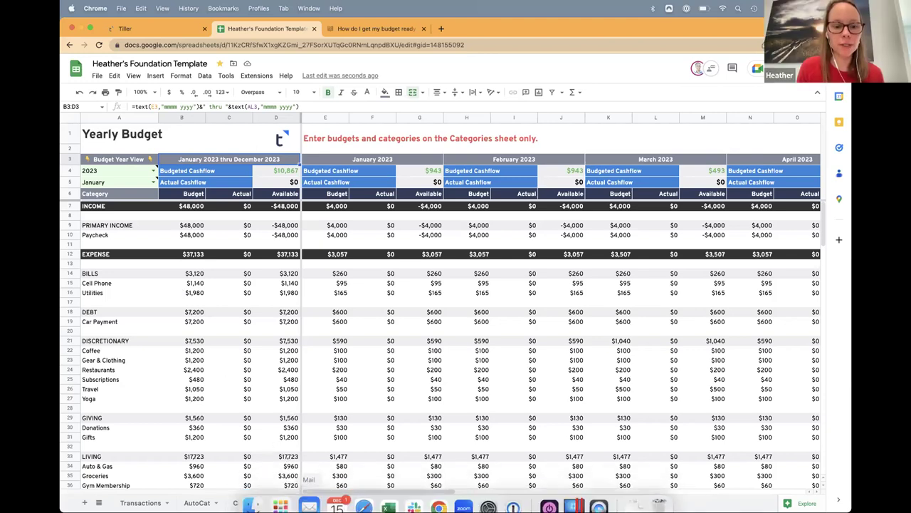
{"action": "left_click", "coordinate": [257, 493]}
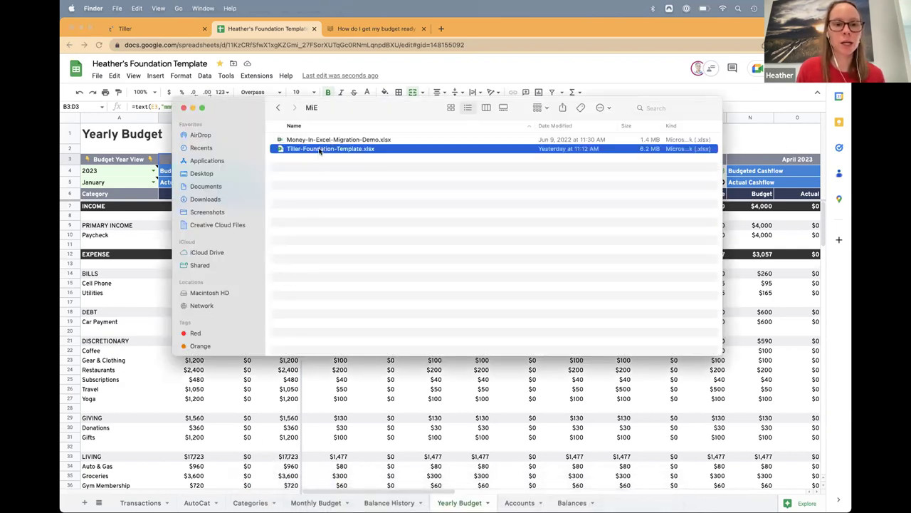
{"action": "double_click", "coordinate": [319, 151]}
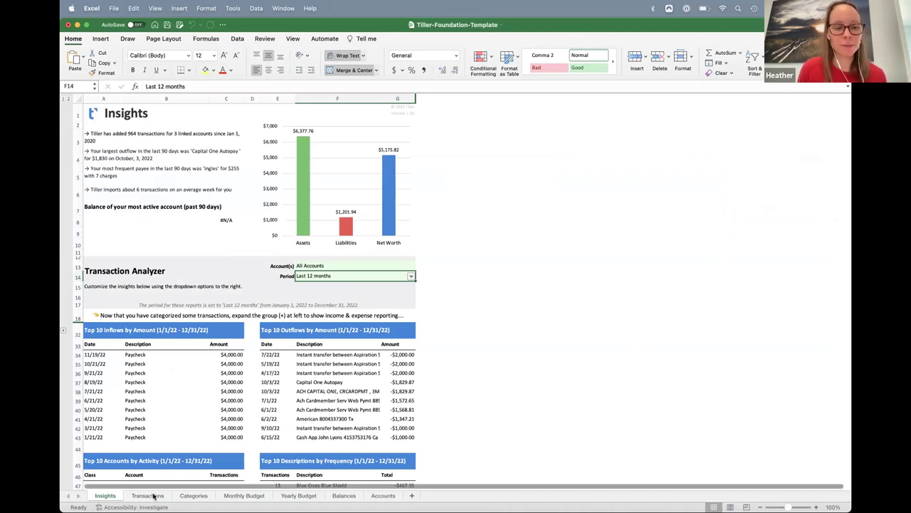
Step: Go to the Categories sheet and unhide the New Year sheet
{"action": "left_click", "coordinate": [193, 496]}
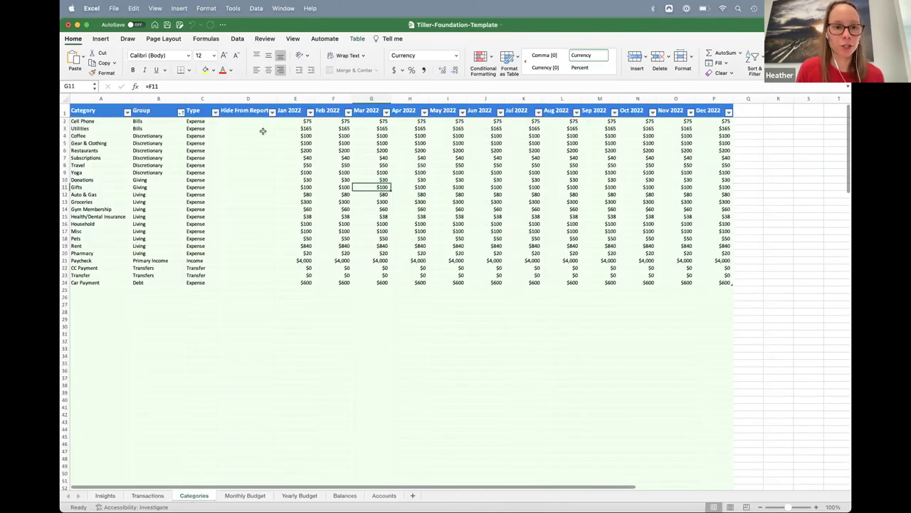
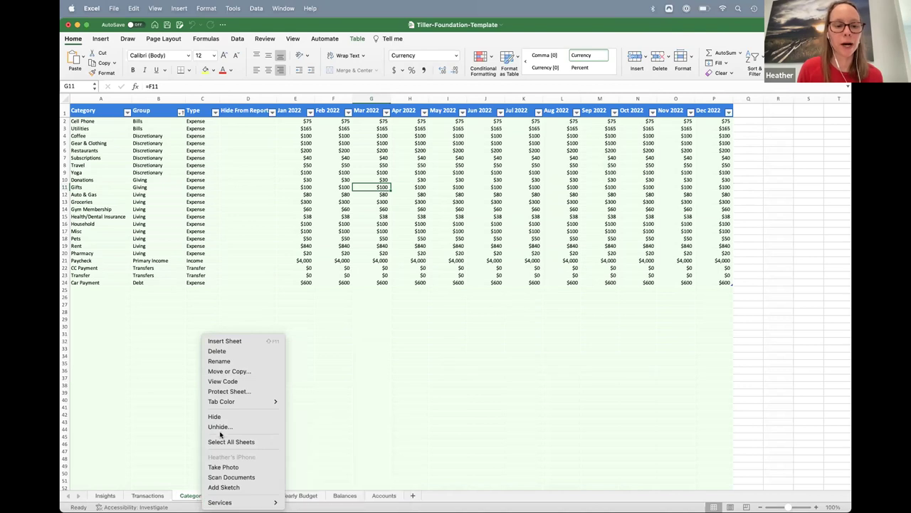
{"action": "left_click", "coordinate": [221, 427]}
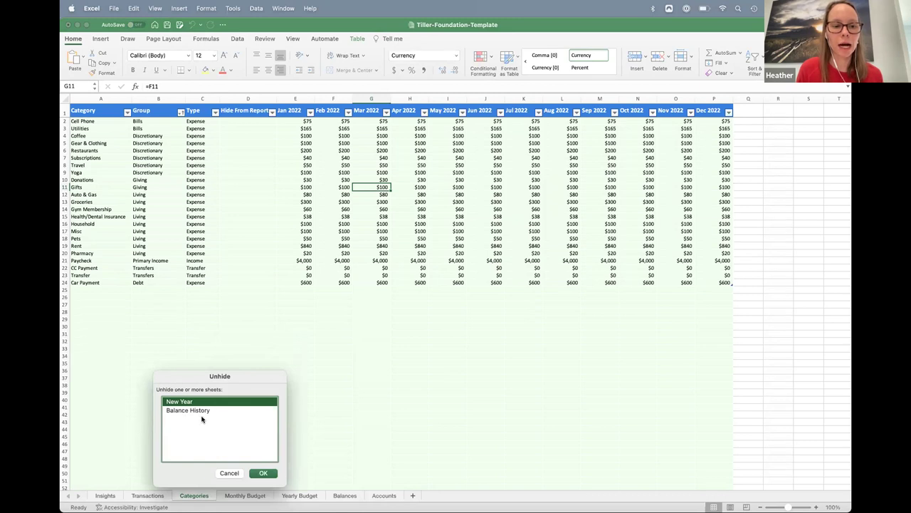
{"action": "left_click", "coordinate": [268, 474]}
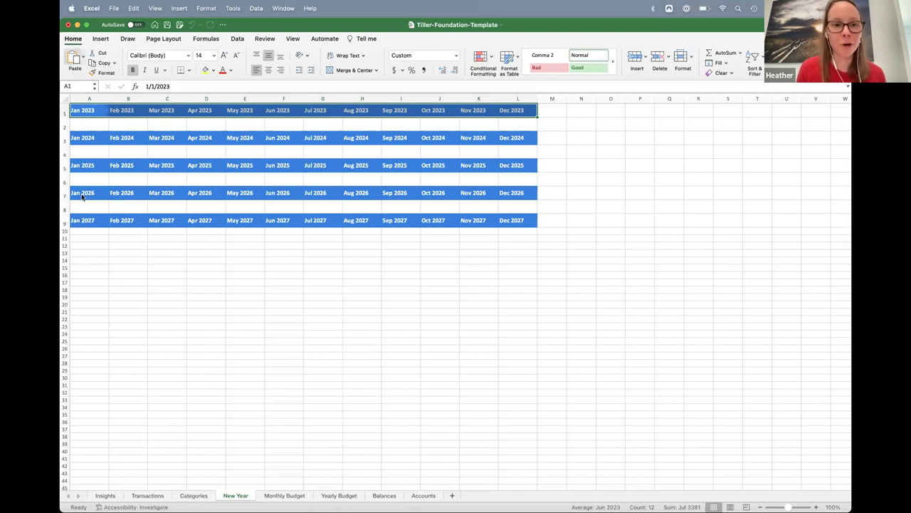
Step: Copy the Jan 2023 to Dec 2023 headers from A1:L1 of the New Year sheet into the Categories sheet starting at Q1
{"action": "left_click", "coordinate": [91, 110]}
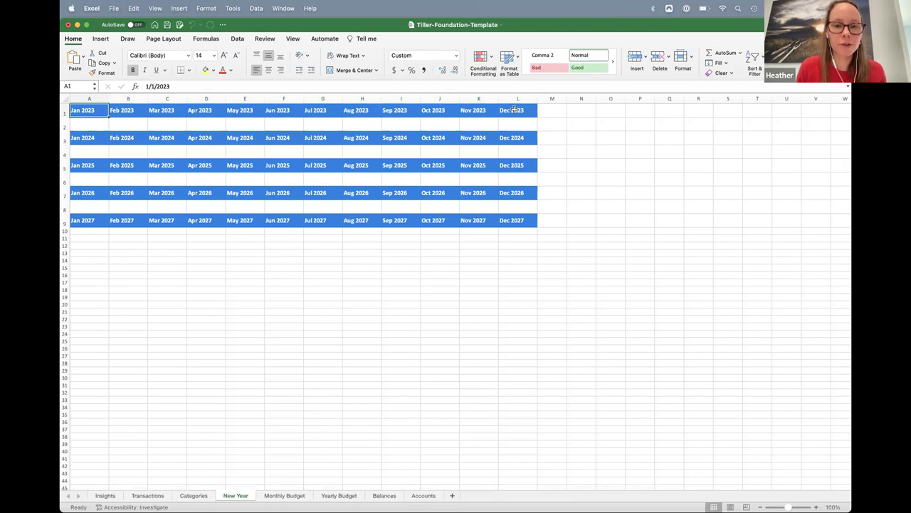
{"action": "left_click", "coordinate": [515, 109], "text": "shift"}
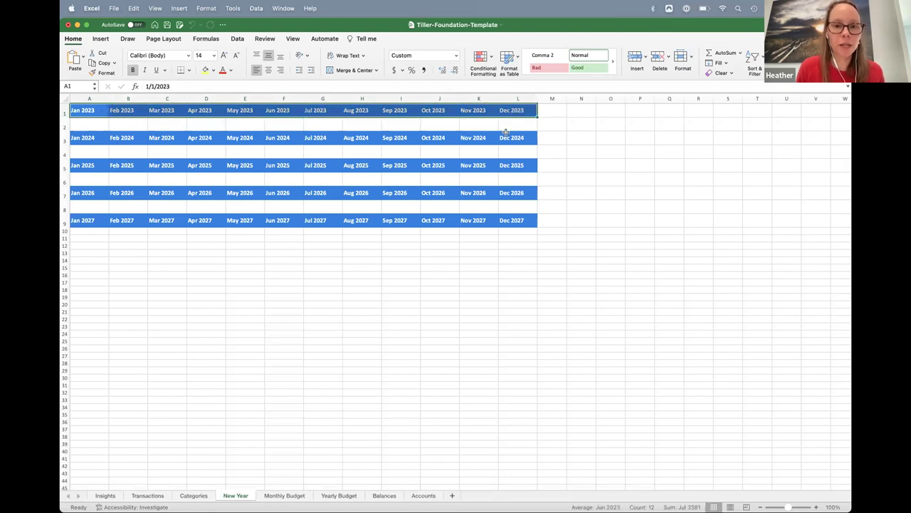
{"action": "key", "text": "super+c"}
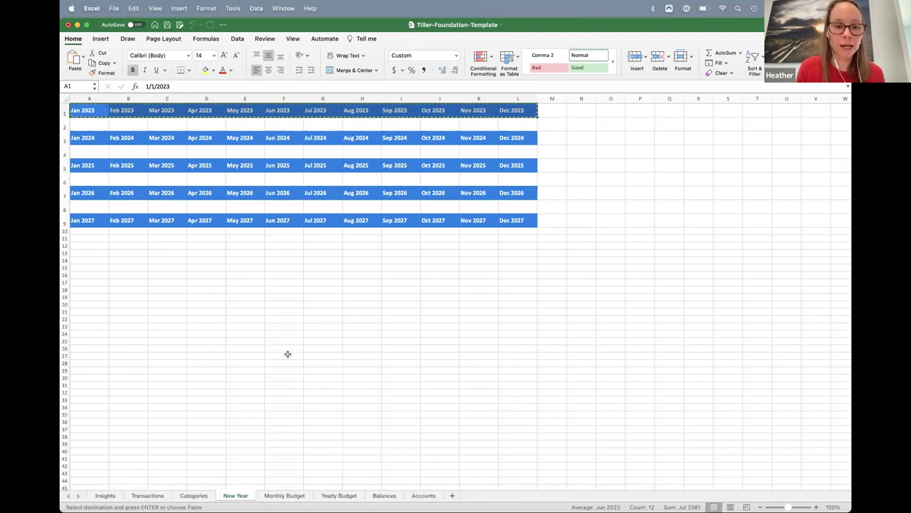
{"action": "left_click", "coordinate": [191, 496]}
{"action": "scroll", "coordinate": [554, 184], "scroll_direction": "right", "scroll_amount": 3}
{"action": "scroll", "coordinate": [558, 184], "scroll_direction": "right", "scroll_amount": 5}
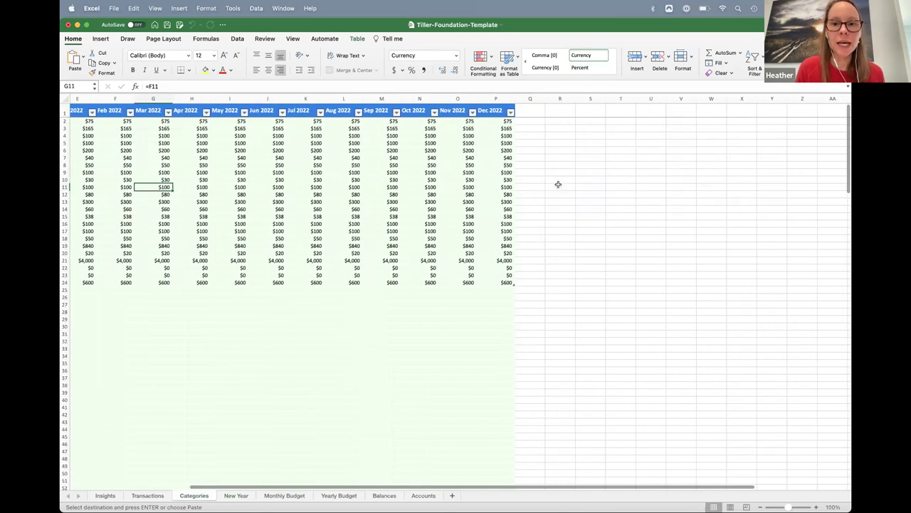
{"action": "left_click", "coordinate": [523, 108]}
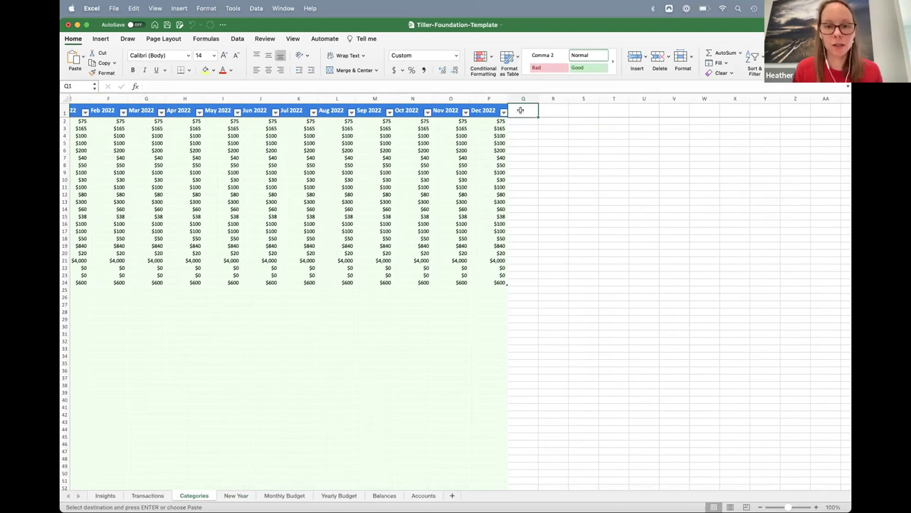
{"action": "key", "text": "super+v"}
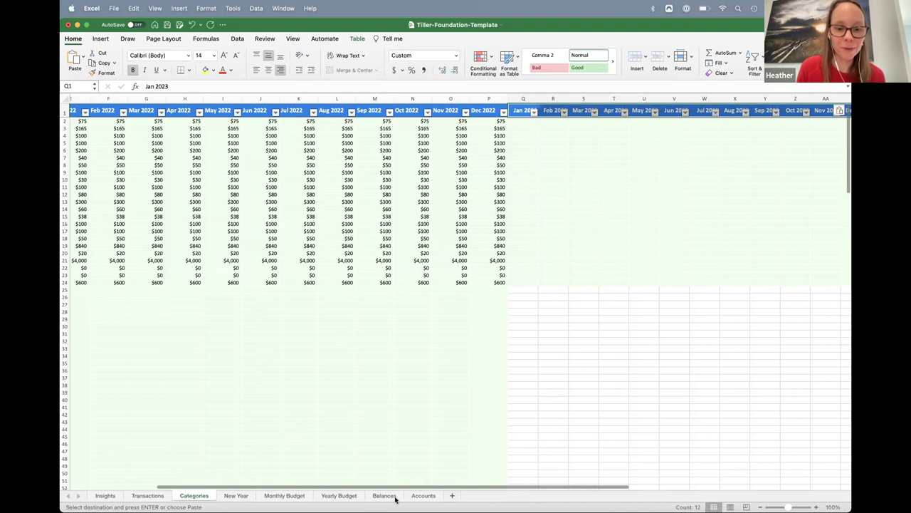
Step: Compare the New Year sheet's month rows with the 2023 headers pasted on the Categories sheet
{"action": "left_click", "coordinate": [235, 495]}
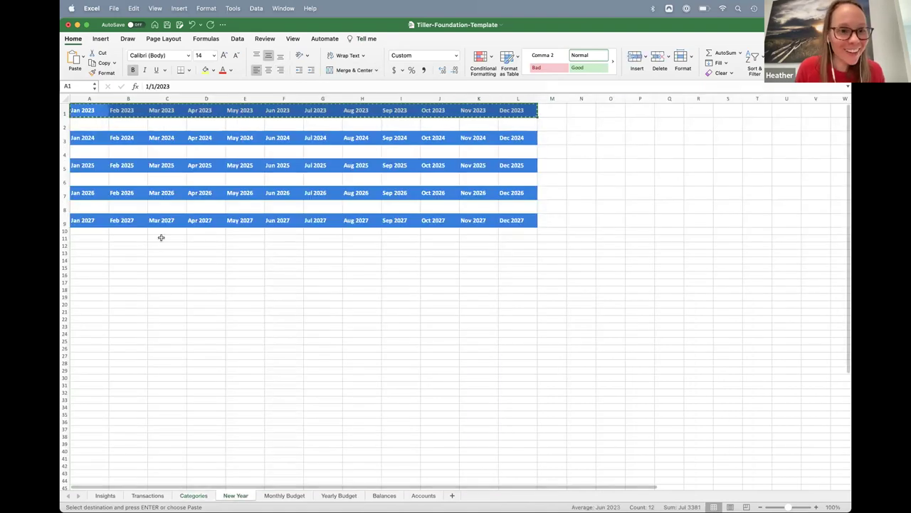
{"action": "left_click", "coordinate": [193, 494]}
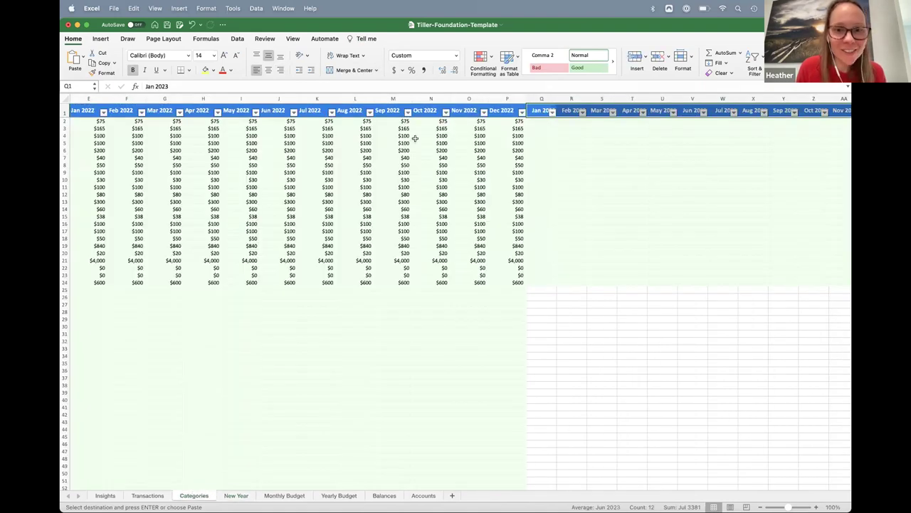
{"action": "scroll", "coordinate": [601, 159], "scroll_direction": "right", "scroll_amount": 4}
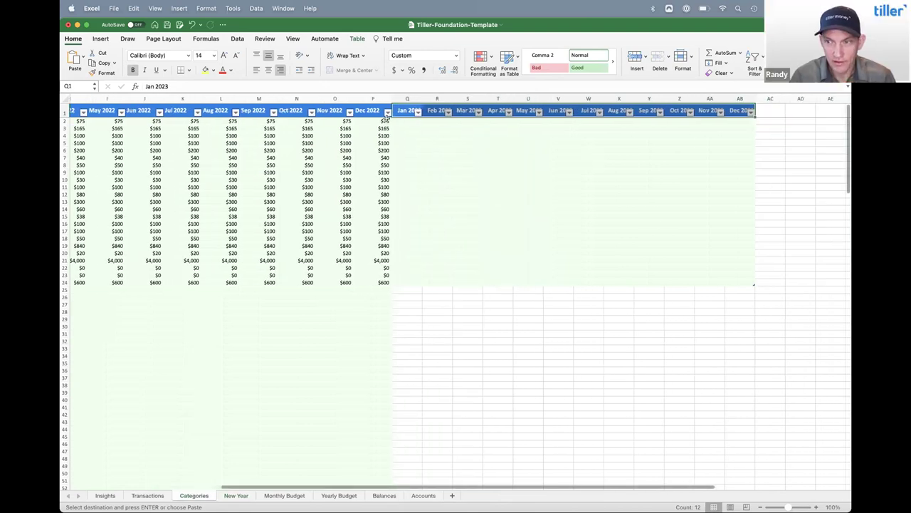
Step: Try entering an amount in Q2, the first Jan 2023 budget cell on the Categories sheet, and clear it
{"action": "left_click", "coordinate": [401, 122]}
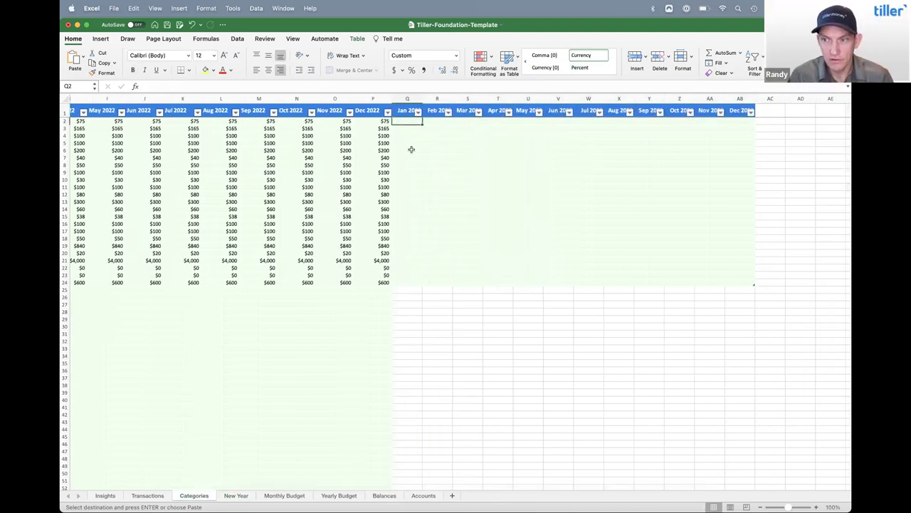
{"action": "left_click", "coordinate": [398, 110]}
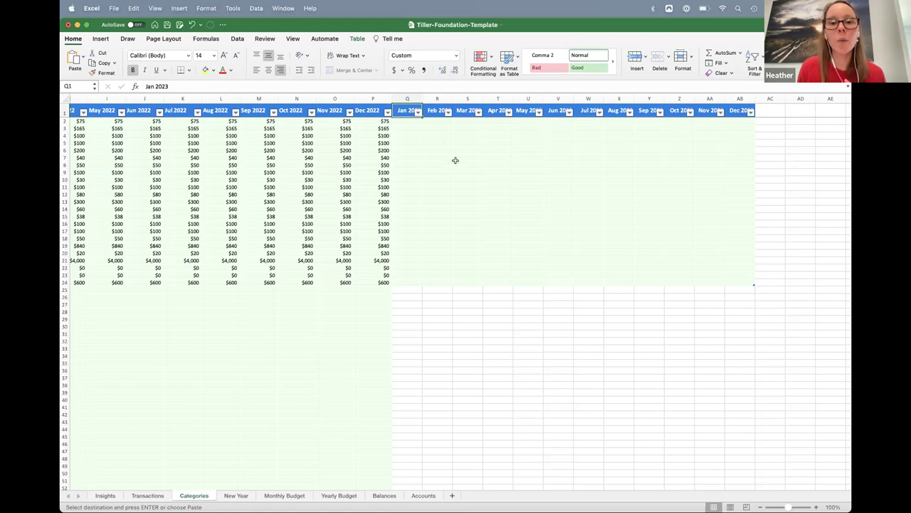
{"action": "left_click", "coordinate": [407, 122]}
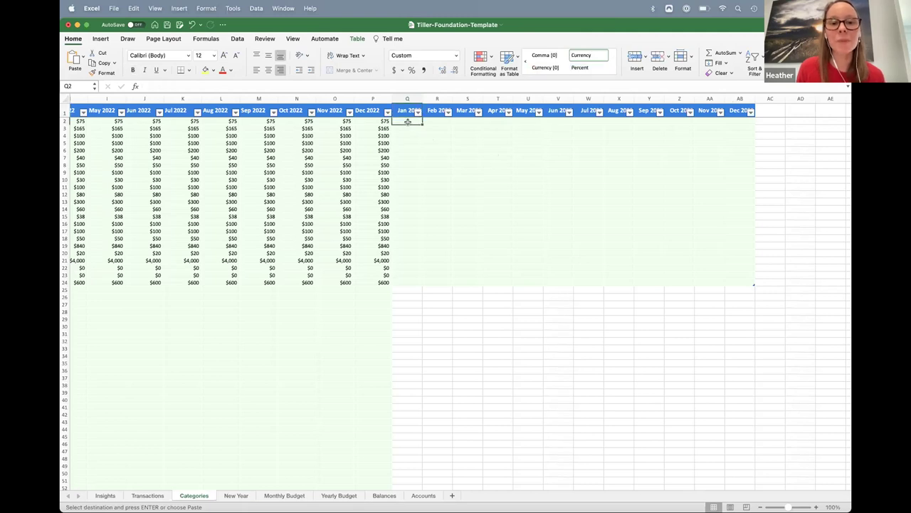
{"action": "left_click", "coordinate": [744, 280], "text": "shift"}
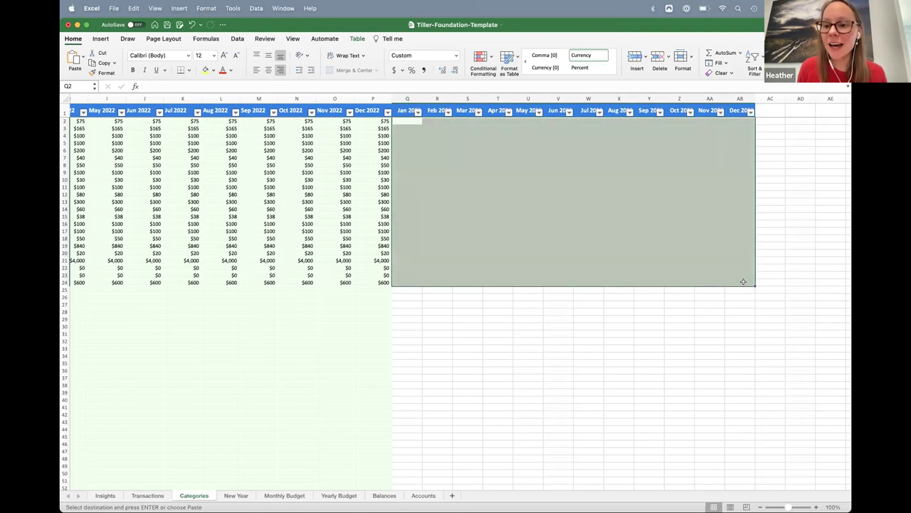
{"action": "left_click", "coordinate": [409, 119]}
{"action": "key", "text": "Return"}
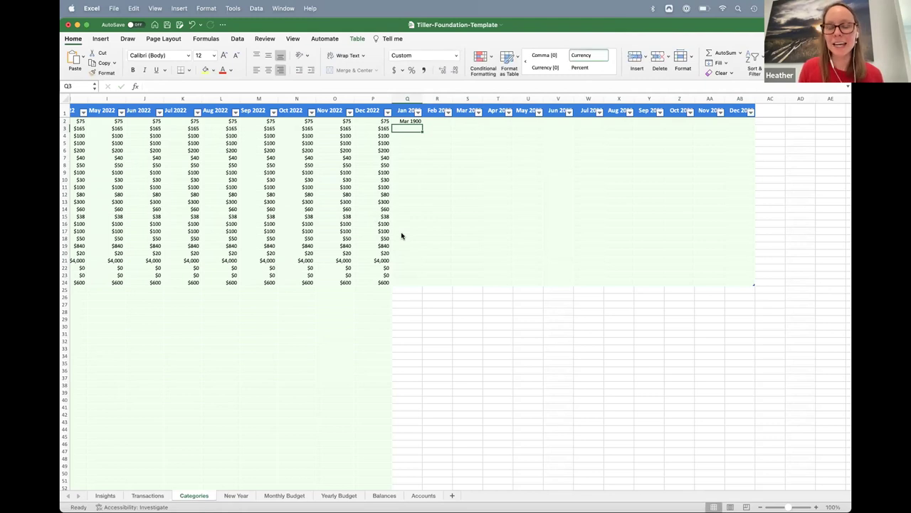
{"action": "key", "text": "Up"}
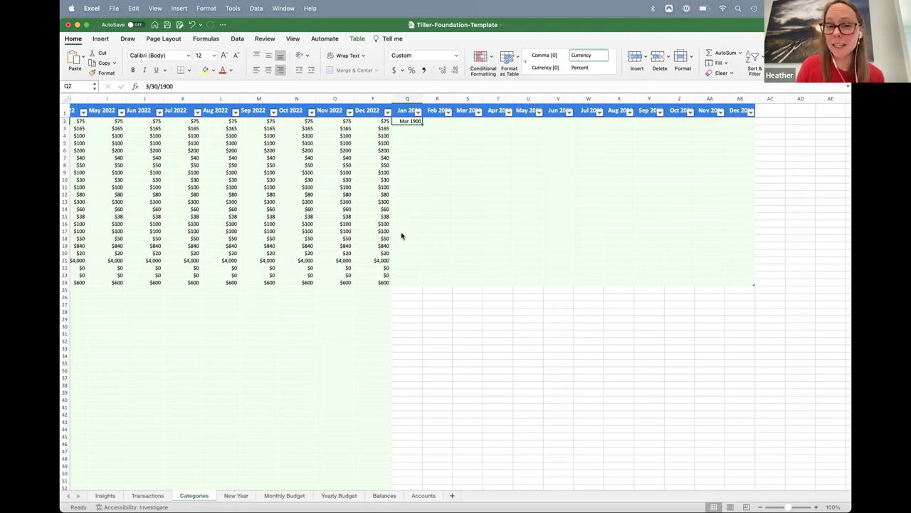
{"action": "key", "text": "Delete"}
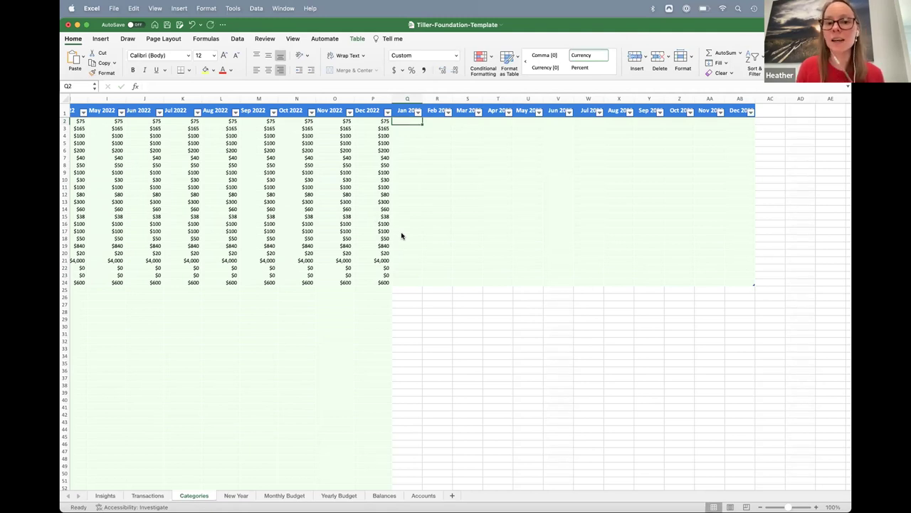
Step: Format the 2023 budget cells Q2:AB24 on the Categories sheet as Currency
{"action": "left_click", "coordinate": [741, 282], "text": "shift"}
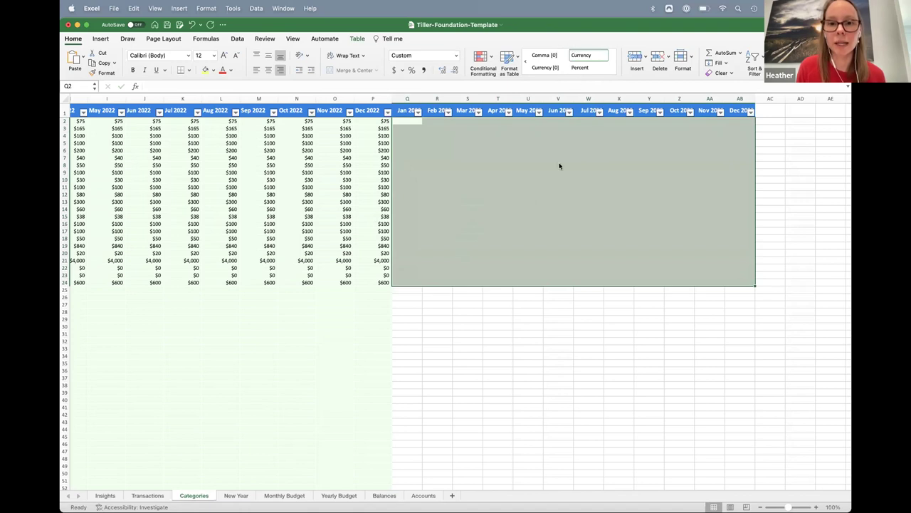
{"action": "left_click", "coordinate": [456, 56]}
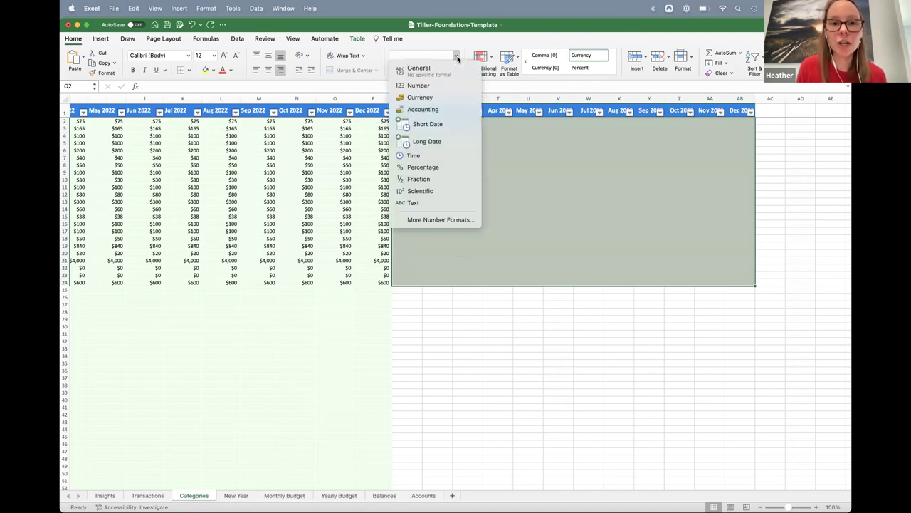
{"action": "left_click", "coordinate": [419, 97]}
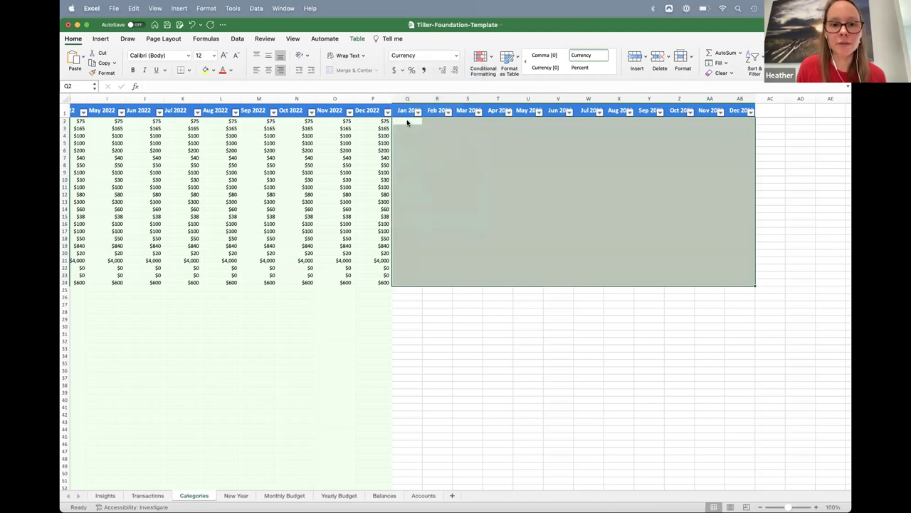
Step: Enter 90 in Q2 as the Jan 2023 budget and compare it with the Dec 2022 entry in P2
{"action": "left_click", "coordinate": [408, 123]}
{"action": "type", "text": "90"}
{"action": "key", "text": "Return"}
{"action": "key", "text": "Up"}
{"action": "key", "text": "Left"}
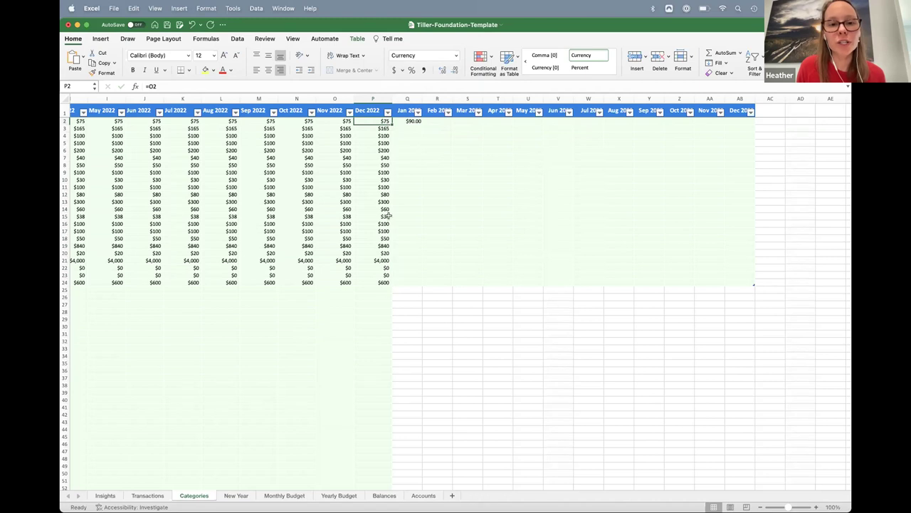
{"action": "left_click", "coordinate": [409, 122]}
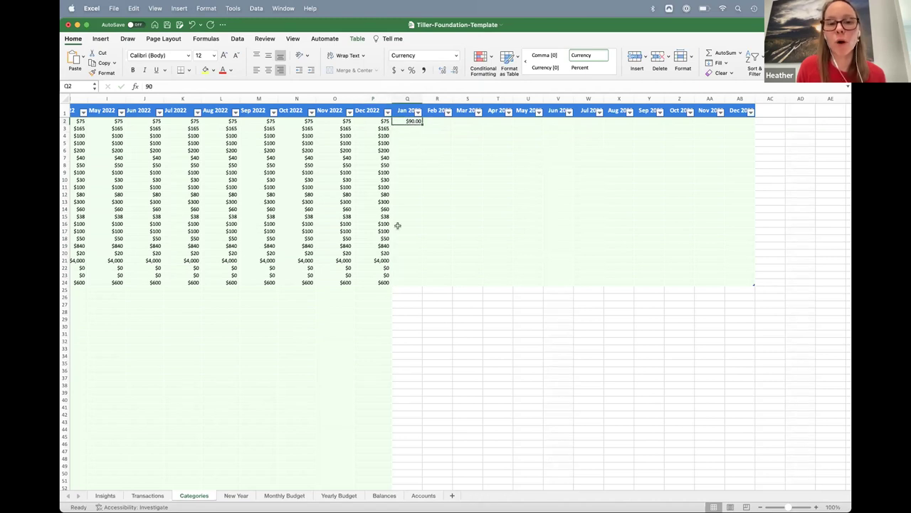
Step: Fill the Dec 2022 budget column from P2:P24 across the Jan 2023 to Dec 2023 columns through AB24 and look over the table
{"action": "left_click_drag", "start_coordinate": [381, 122], "coordinate": [744, 267]}
{"action": "left_click", "coordinate": [381, 142]}
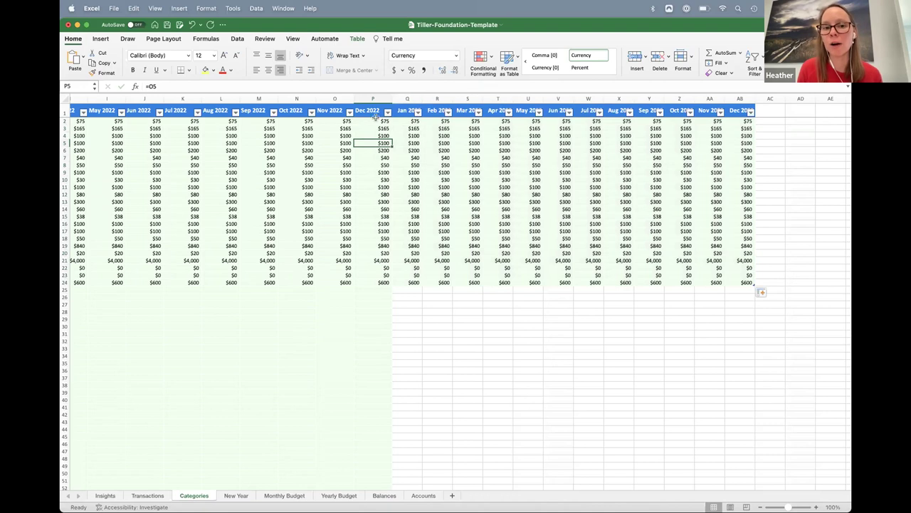
{"action": "scroll", "coordinate": [743, 265], "scroll_direction": "down", "scroll_amount": 5}
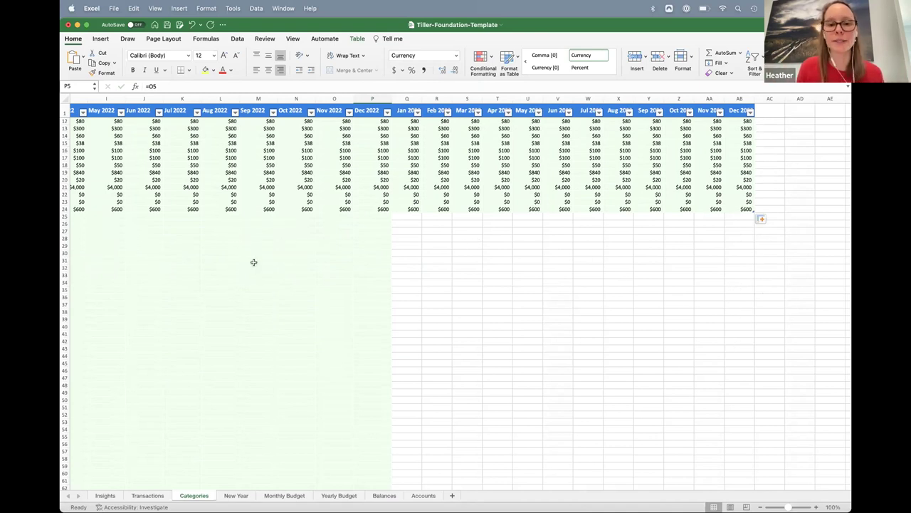
{"action": "scroll", "coordinate": [254, 262], "scroll_direction": "up", "scroll_amount": 1}
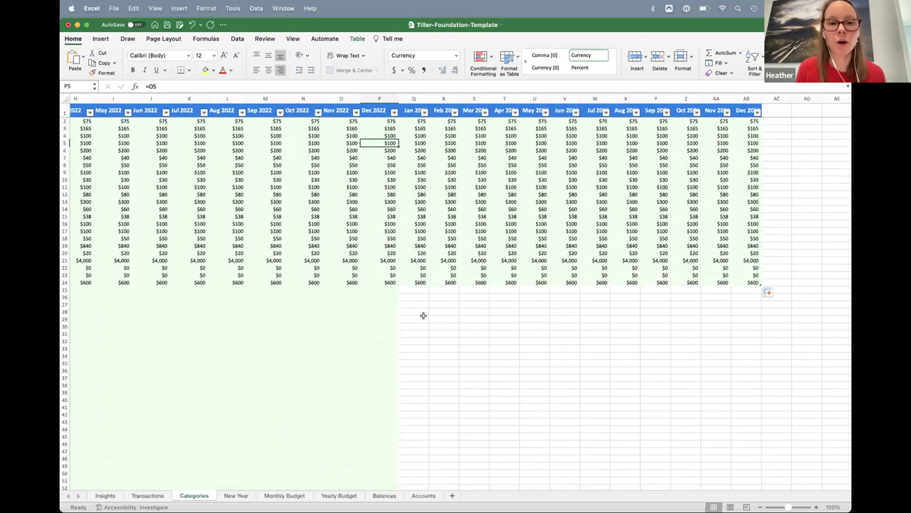
{"action": "scroll", "coordinate": [305, 187], "scroll_direction": "left", "scroll_amount": 10}
{"action": "scroll", "coordinate": [305, 187], "scroll_direction": "right", "scroll_amount": 10}
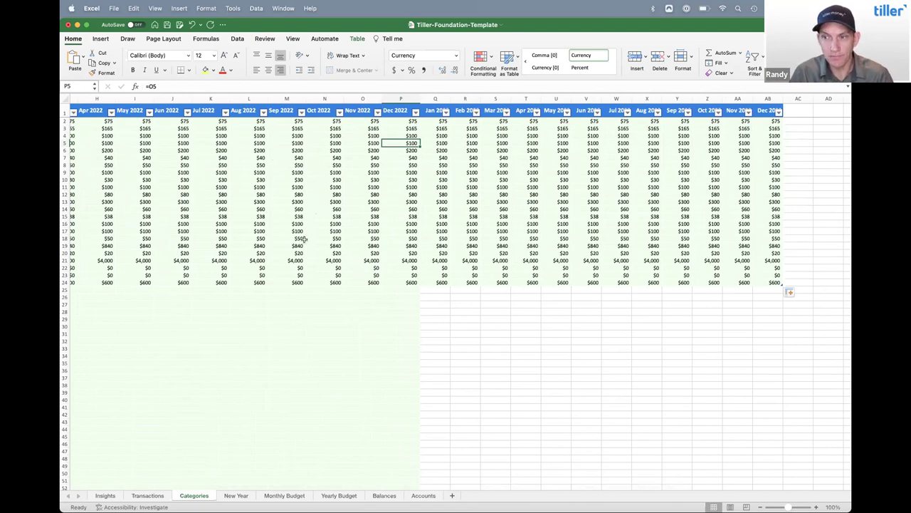
{"action": "left_click", "coordinate": [436, 110]}
{"action": "left_click", "coordinate": [397, 110]}
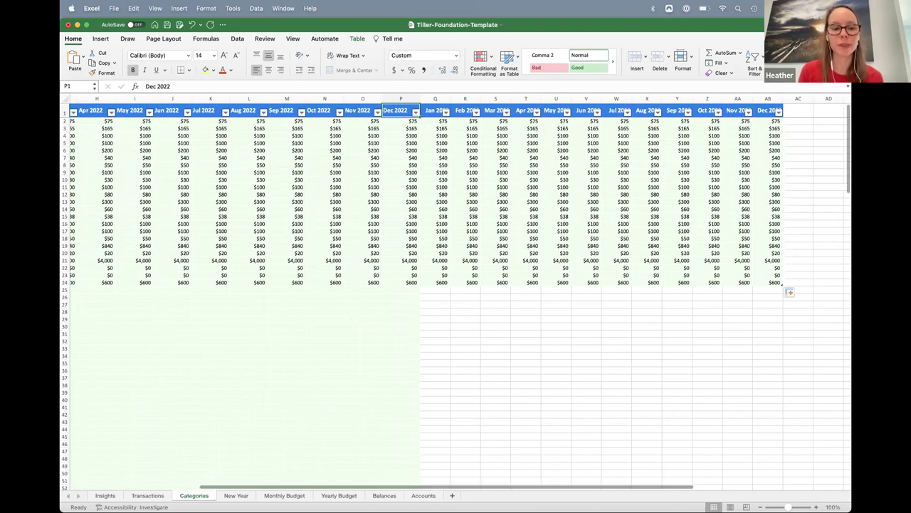
Step: Set the Monthly Budget sheet to year 2023 and month January, and review its category budgets
{"action": "left_click", "coordinate": [289, 497]}
{"action": "scroll", "coordinate": [320, 163], "scroll_direction": "up", "scroll_amount": 10}
{"action": "left_click", "coordinate": [371, 118]}
{"action": "left_click", "coordinate": [372, 119]}
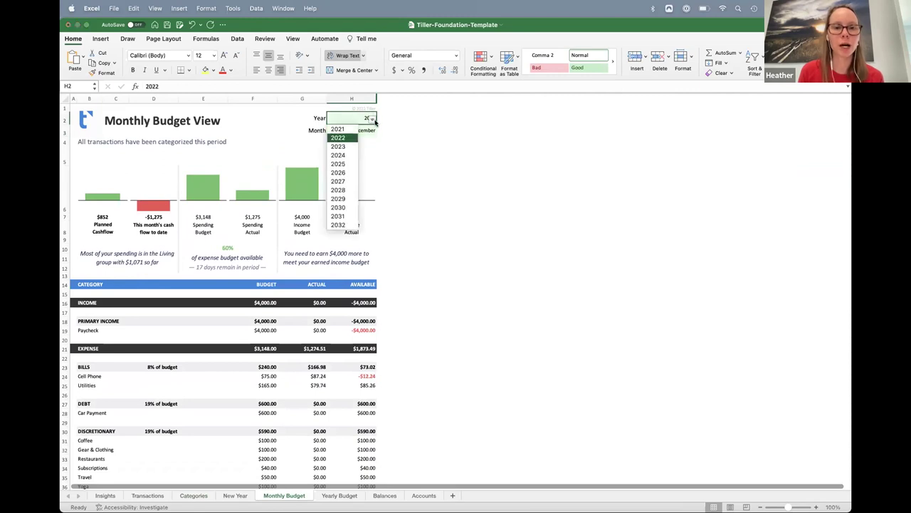
{"action": "left_click", "coordinate": [349, 148]}
{"action": "left_click", "coordinate": [363, 131]}
{"action": "left_click", "coordinate": [372, 132]}
{"action": "left_click", "coordinate": [342, 141]}
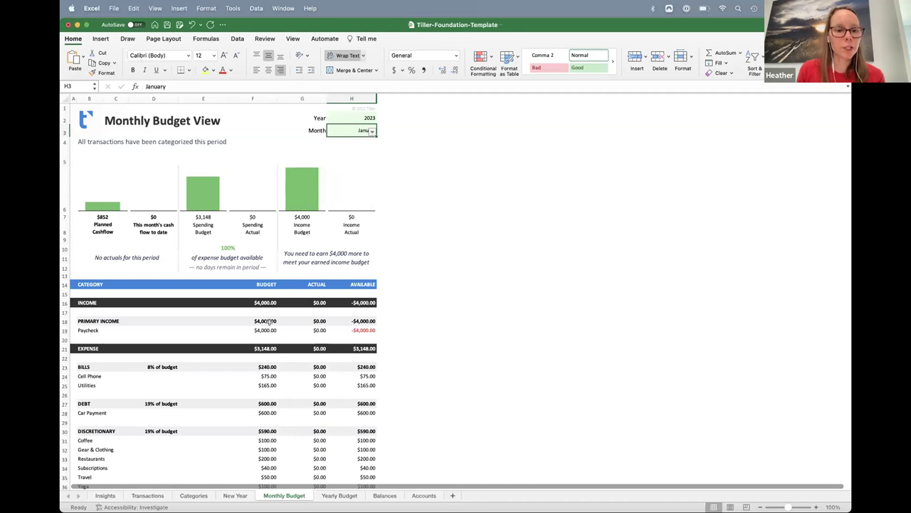
{"action": "scroll", "coordinate": [245, 305], "scroll_direction": "down", "scroll_amount": 4}
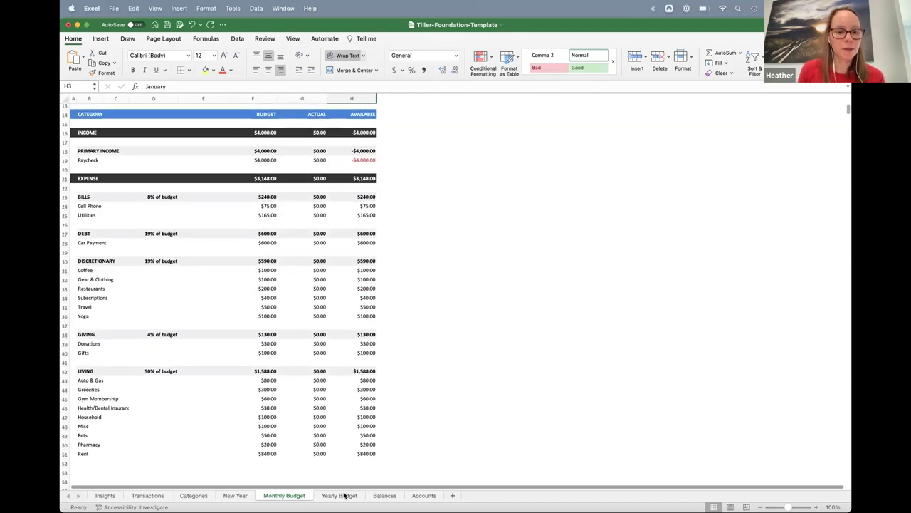
Step: Set the budget year on the Yearly Budget sheet to 2023
{"action": "key", "text": "ctrl+Page_Down"}
{"action": "left_click", "coordinate": [126, 155]}
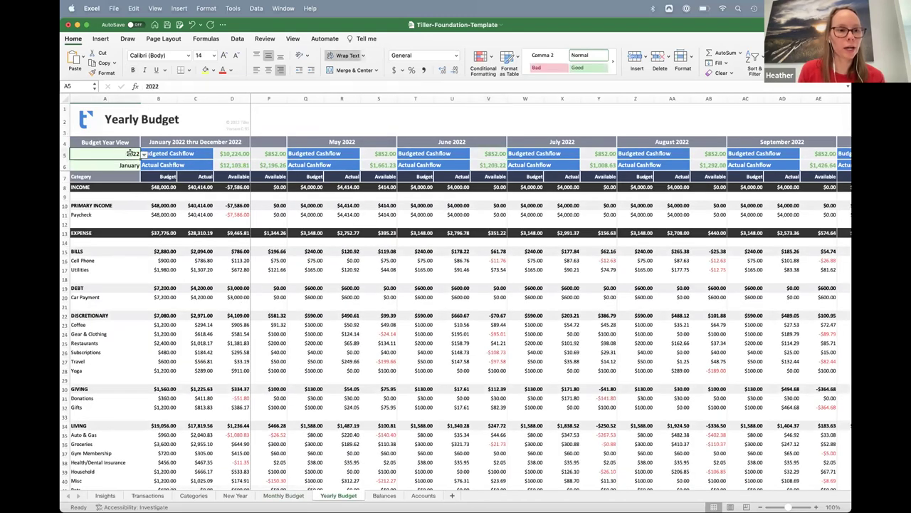
{"action": "left_click", "coordinate": [144, 155]}
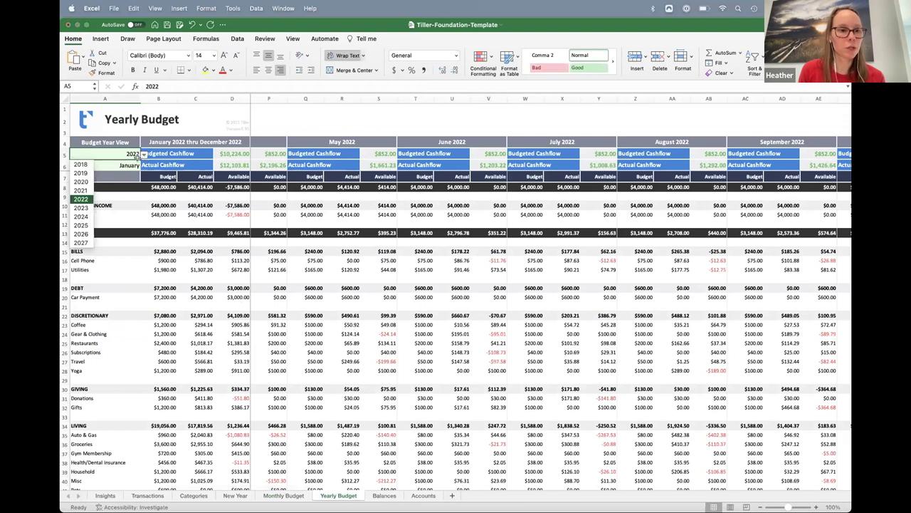
{"action": "left_click", "coordinate": [82, 203]}
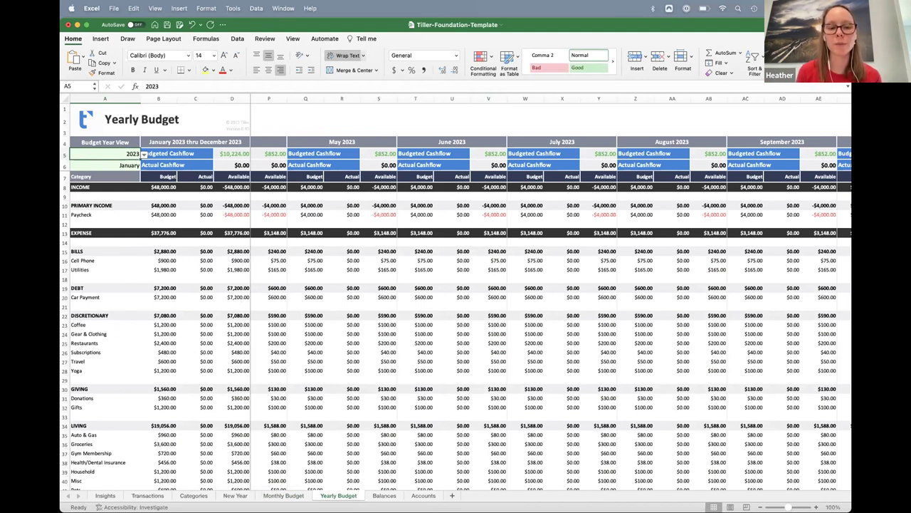
Step: Return to Categories, switch to the Foundation Template in Google Sheets, and view its Categories, Transactions and Monthly Budget sheets
{"action": "left_click", "coordinate": [194, 496]}
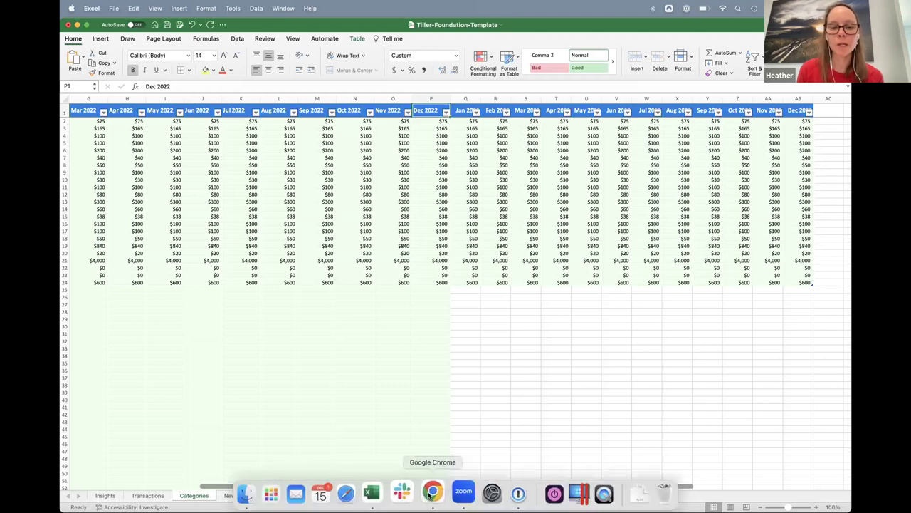
{"action": "left_click", "coordinate": [432, 491]}
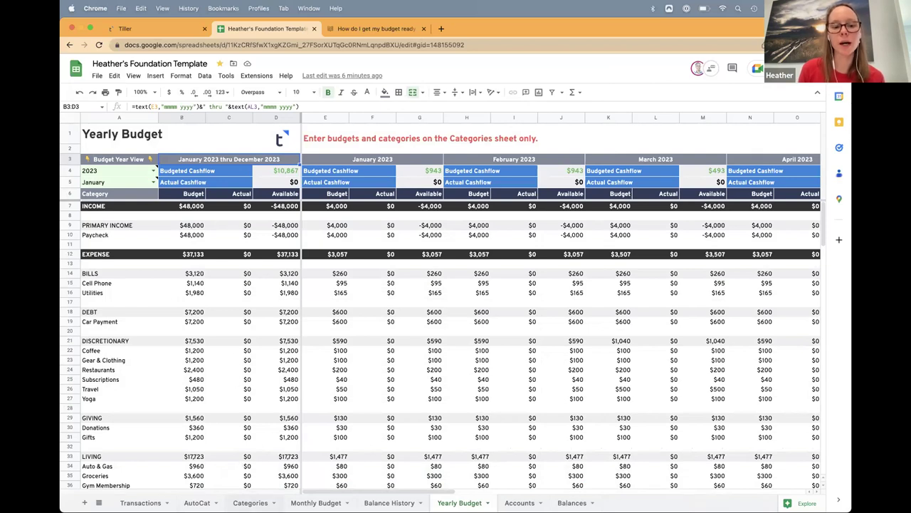
{"action": "left_click", "coordinate": [250, 503]}
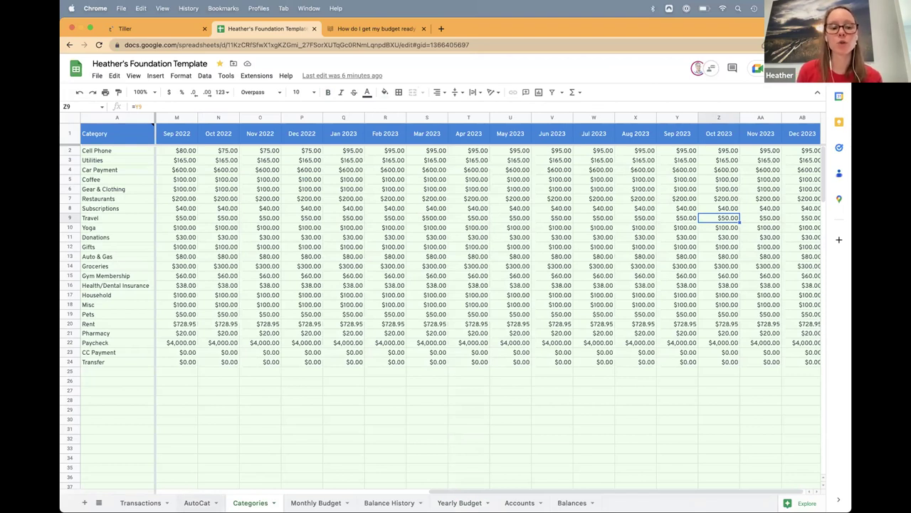
{"action": "left_click", "coordinate": [140, 503]}
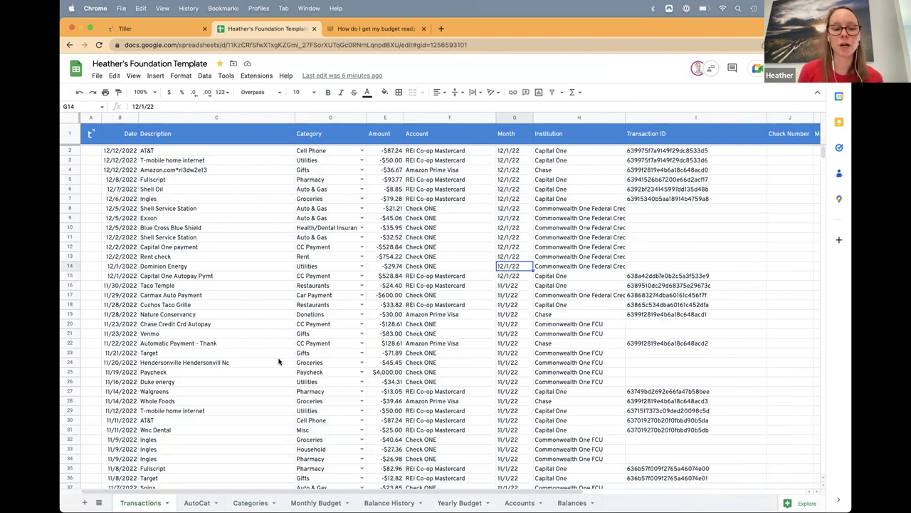
{"action": "left_click", "coordinate": [315, 502]}
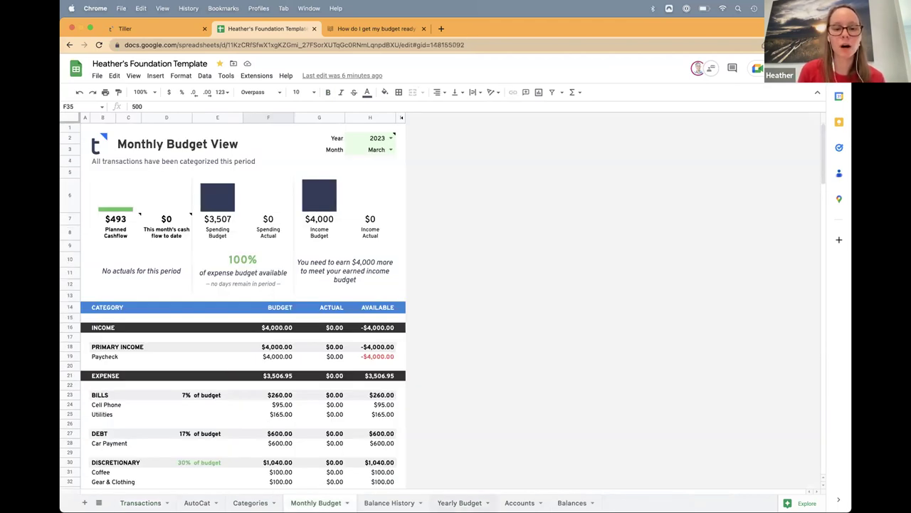
Step: Set the Yearly Budget year to 2022 to inspect the annual budgeted and actual cashflow cells, and return to the Categories sheet
{"action": "left_click", "coordinate": [459, 502]}
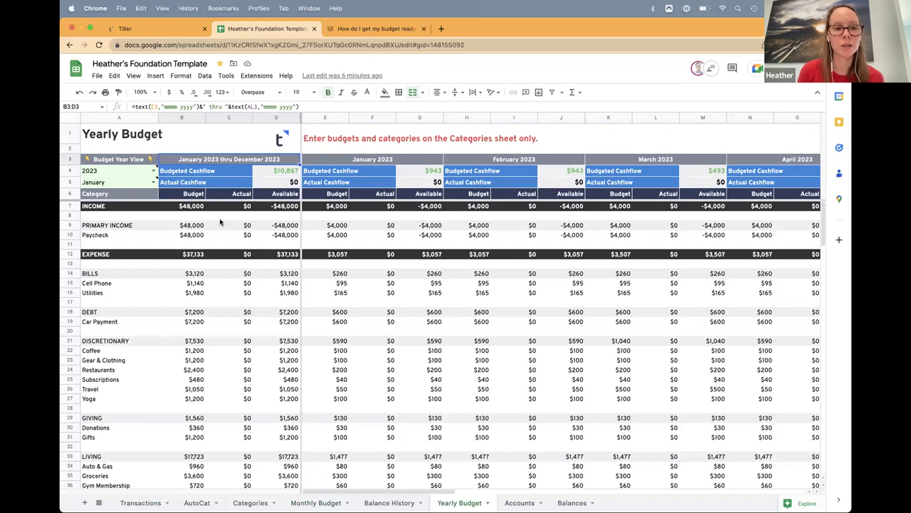
{"action": "left_click", "coordinate": [153, 172]}
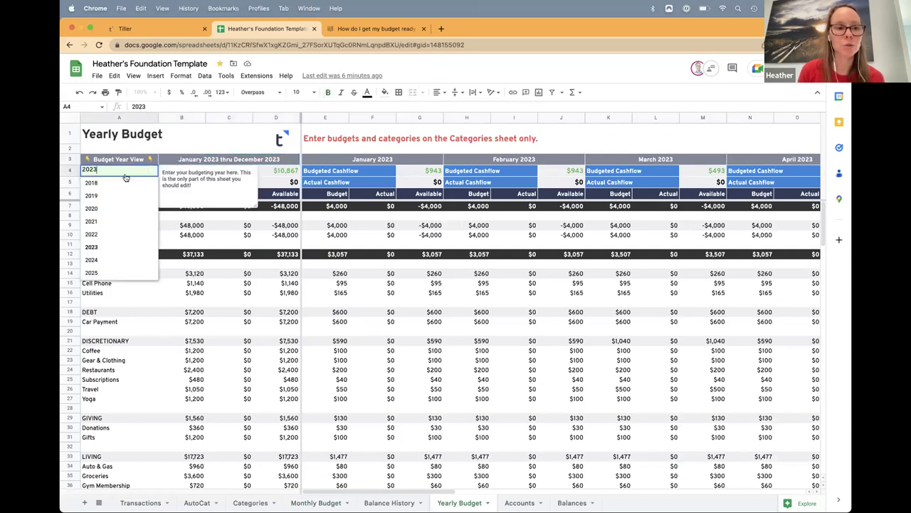
{"action": "left_click", "coordinate": [96, 234]}
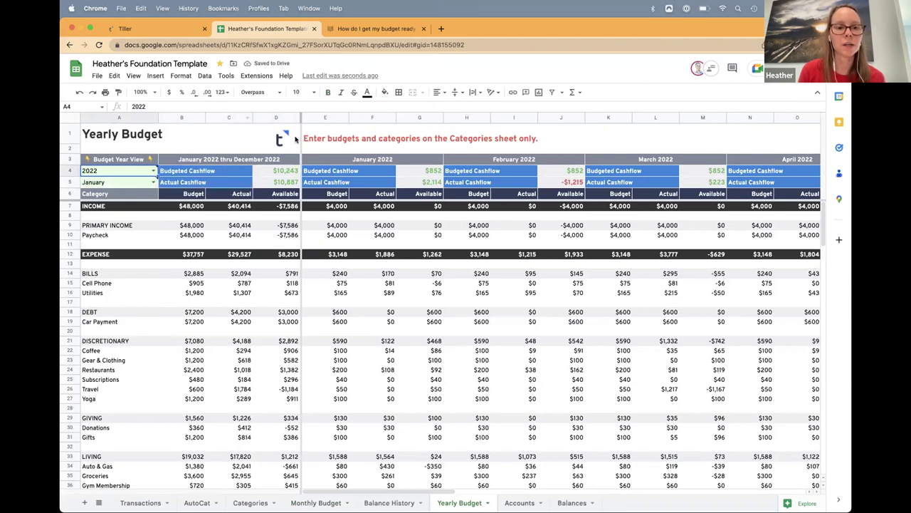
{"action": "left_click", "coordinate": [263, 173]}
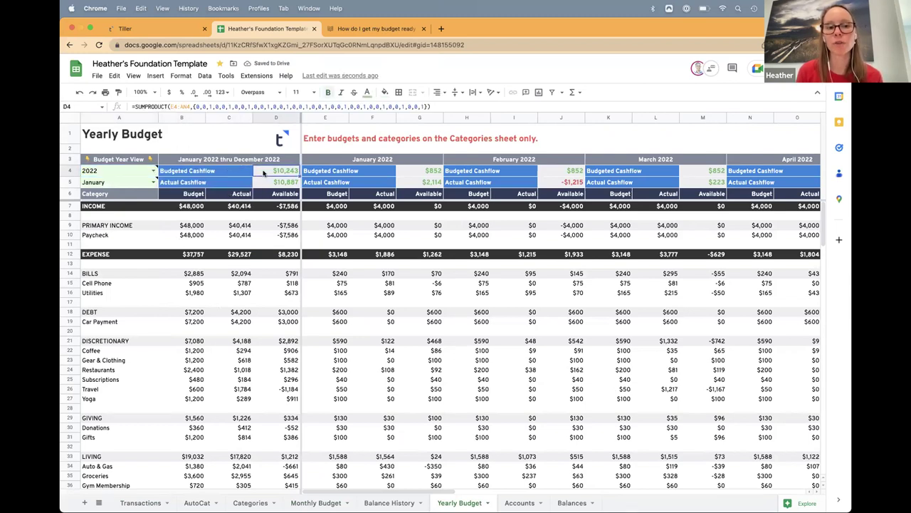
{"action": "left_click", "coordinate": [264, 183]}
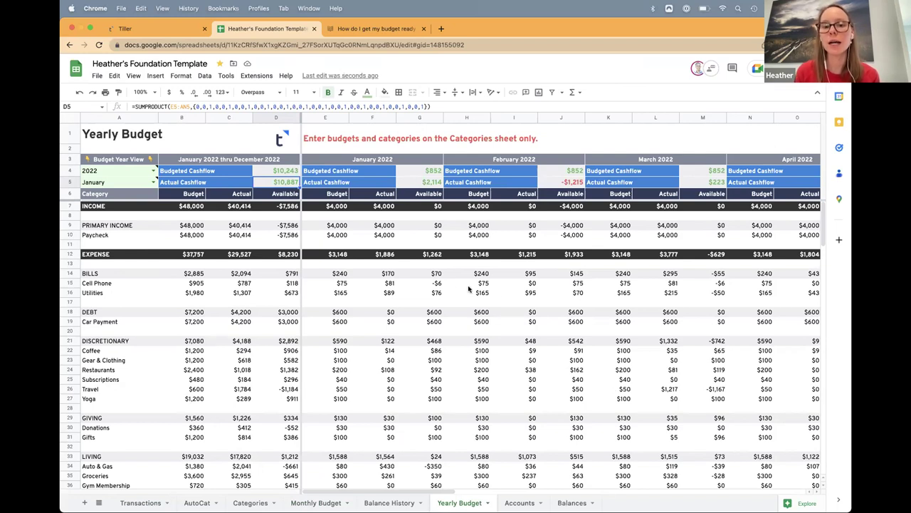
{"action": "left_click", "coordinate": [250, 503]}
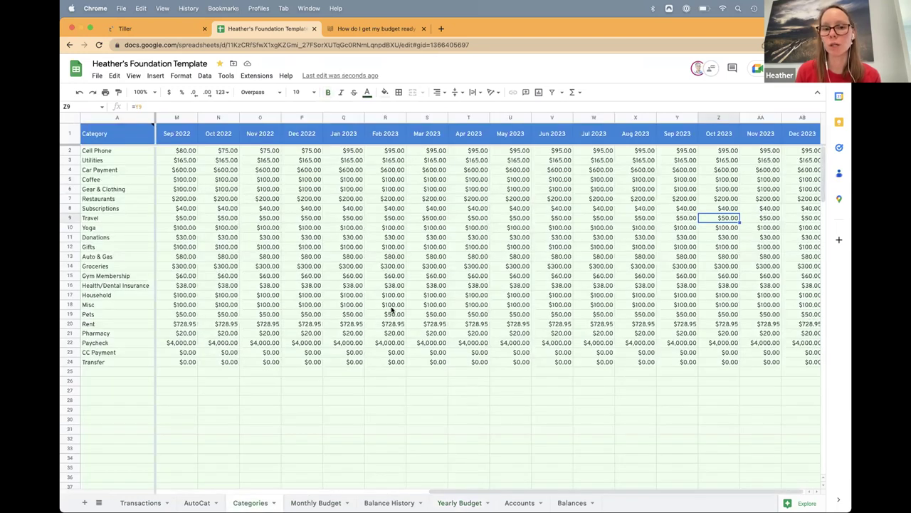
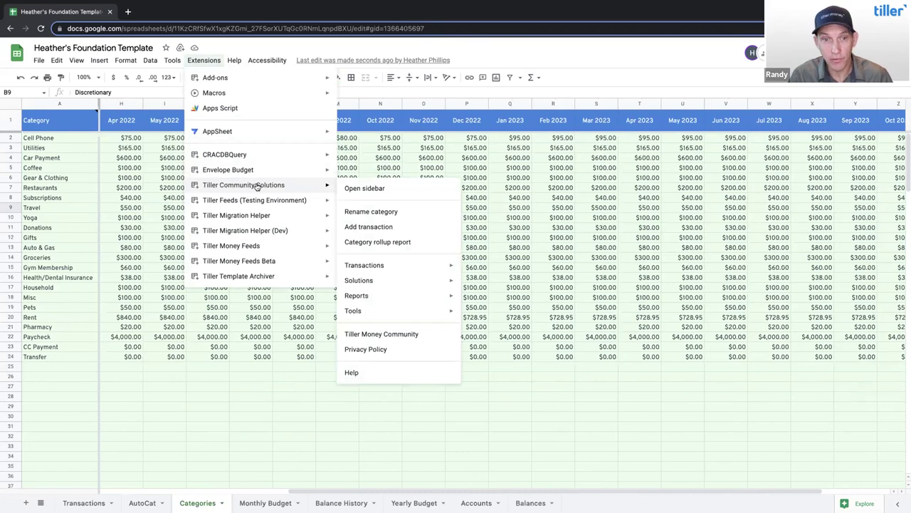
Step: Open the Tiller Community Solutions sidebar, browse its sections, and add the Budget Plan solution to the spreadsheet
{"action": "left_click", "coordinate": [370, 189]}
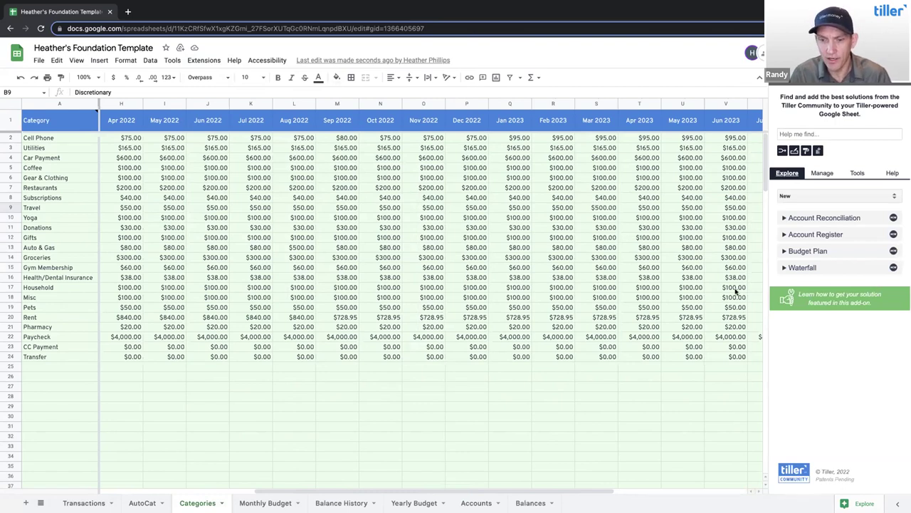
{"action": "left_click", "coordinate": [822, 175]}
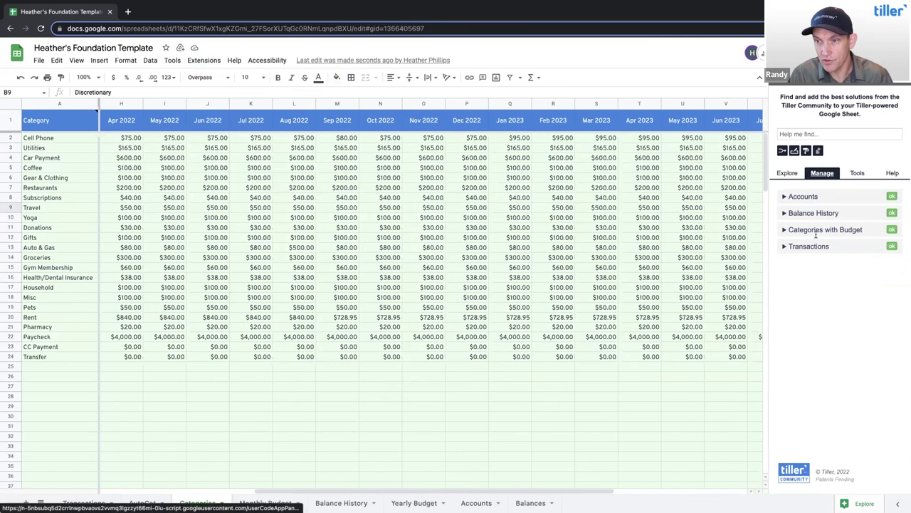
{"action": "left_click", "coordinate": [859, 175]}
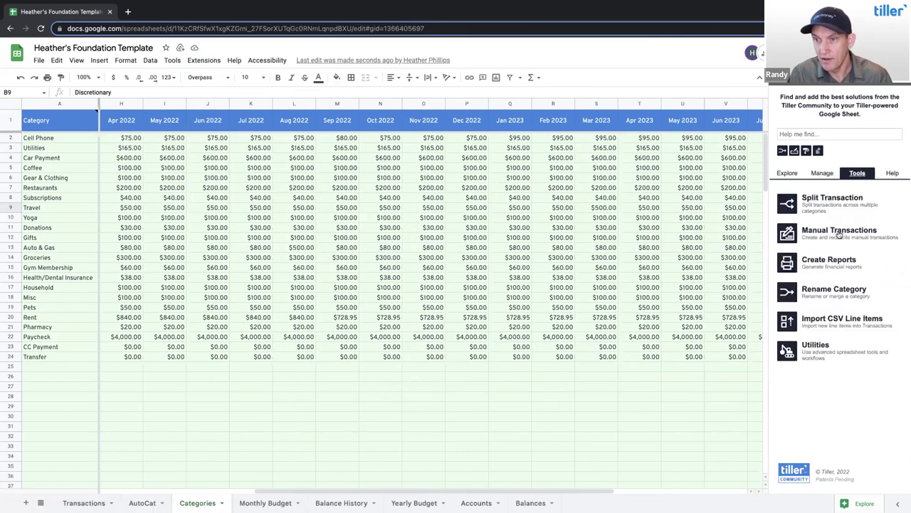
{"action": "left_click", "coordinate": [788, 174]}
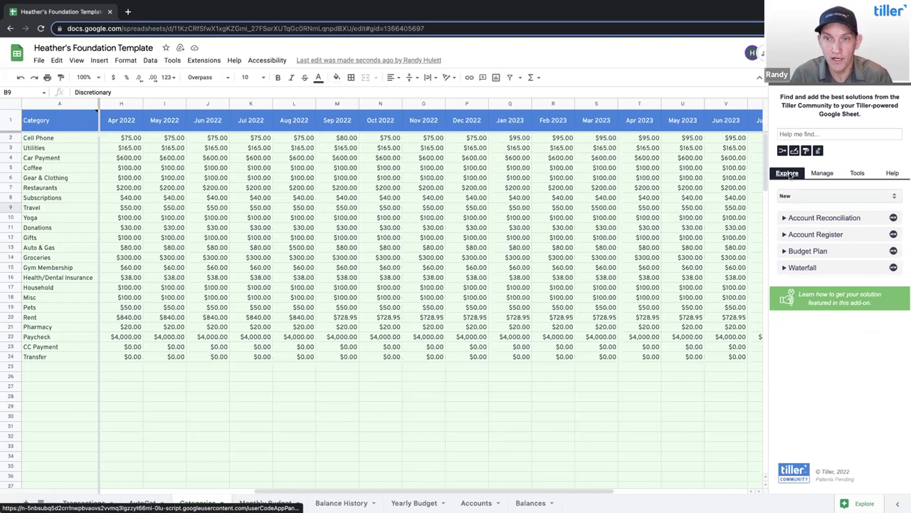
{"action": "left_click", "coordinate": [784, 251]}
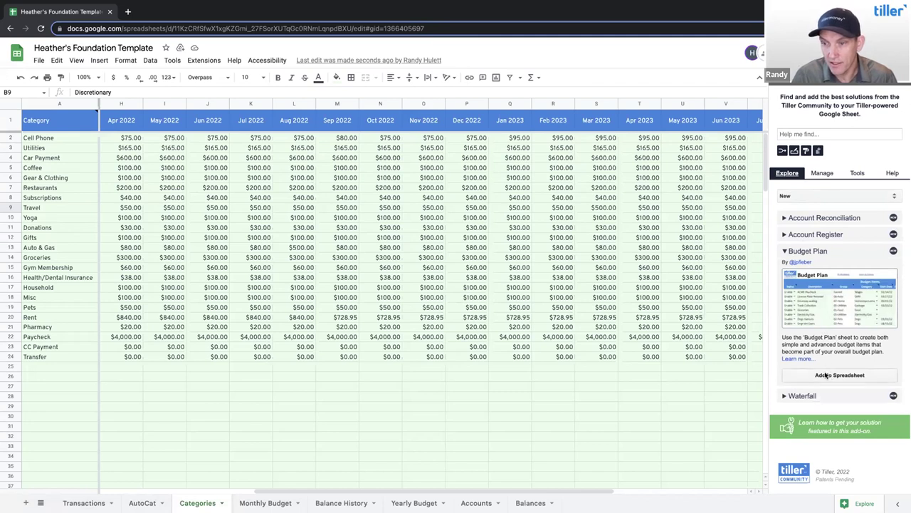
{"action": "left_click", "coordinate": [862, 373]}
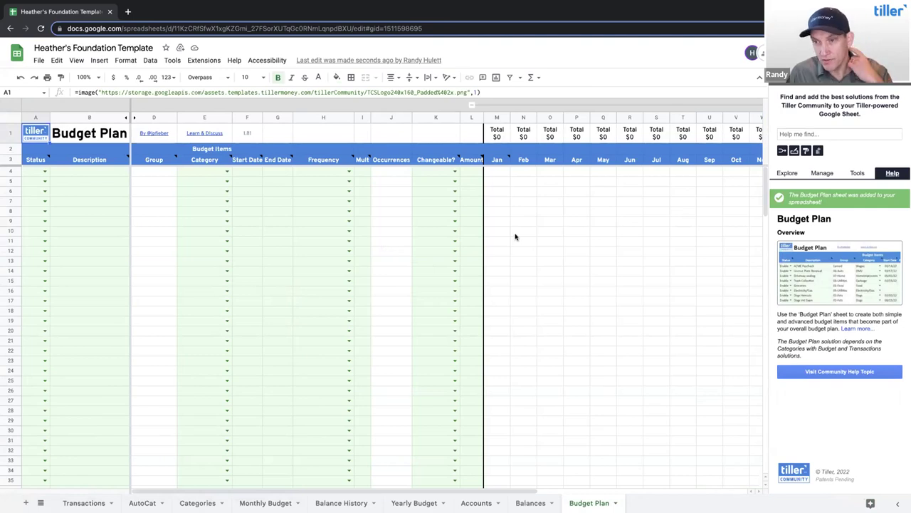
Step: Open the Budget Plan community help topic, skim its instructions, and copy the installation formula meant for the Categories sheet
{"action": "left_click", "coordinate": [198, 134]}
{"action": "left_click", "coordinate": [218, 153]}
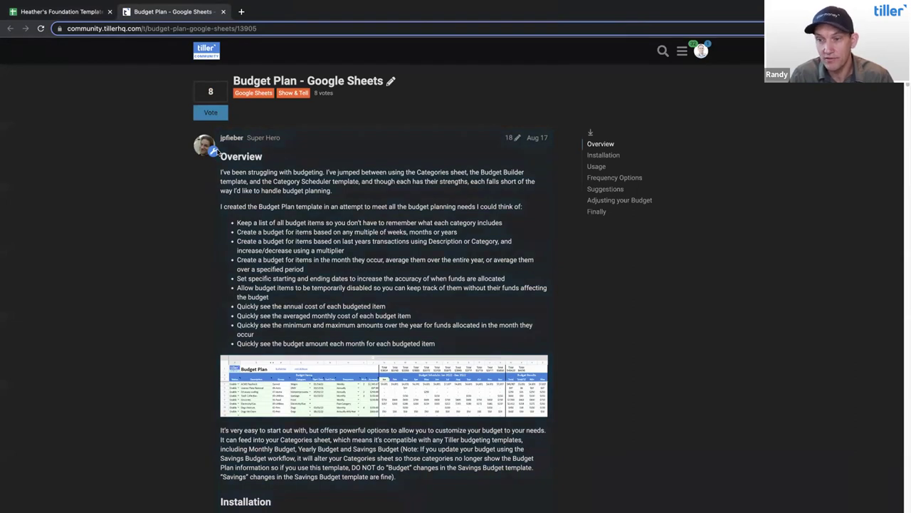
{"action": "scroll", "coordinate": [271, 179], "scroll_direction": "down", "scroll_amount": 4}
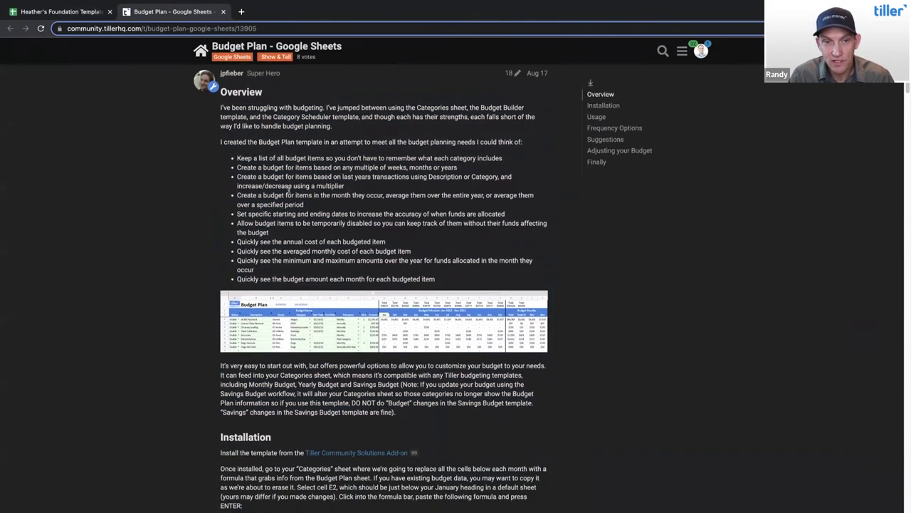
{"action": "scroll", "coordinate": [288, 197], "scroll_direction": "down", "scroll_amount": 10}
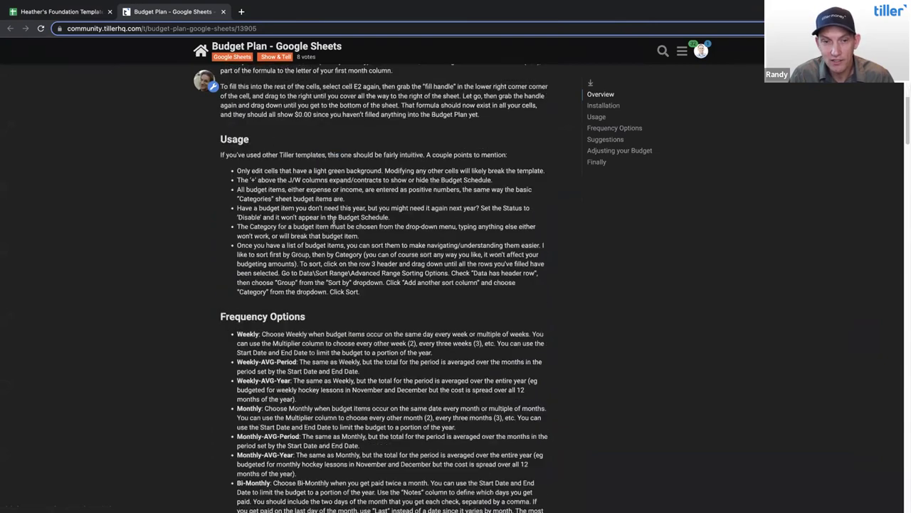
{"action": "scroll", "coordinate": [362, 221], "scroll_direction": "down", "scroll_amount": 10}
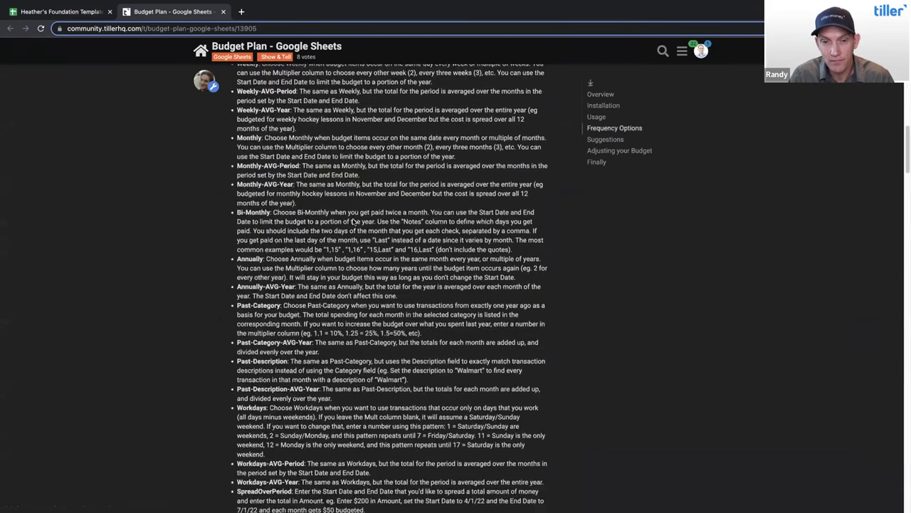
{"action": "scroll", "coordinate": [378, 236], "scroll_direction": "down", "scroll_amount": 1}
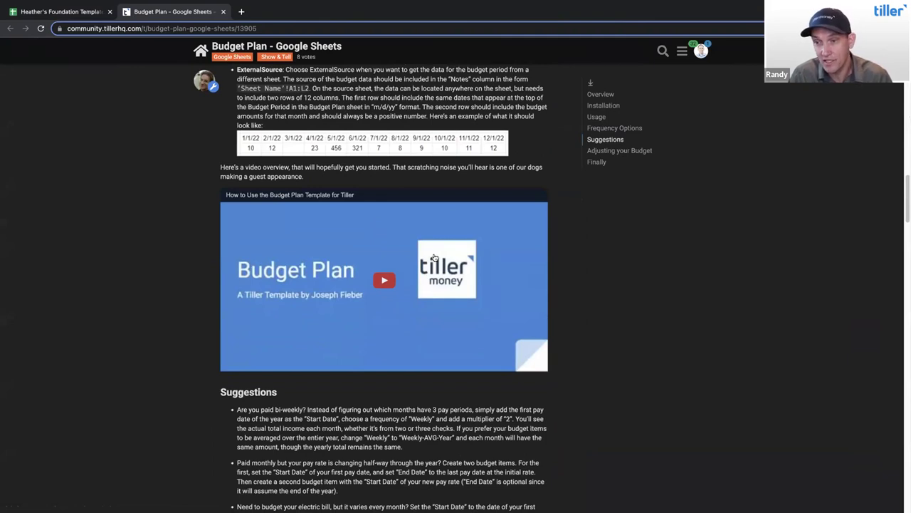
{"action": "scroll", "coordinate": [435, 250], "scroll_direction": "up", "scroll_amount": 6}
{"action": "scroll", "coordinate": [435, 251], "scroll_direction": "up", "scroll_amount": 12}
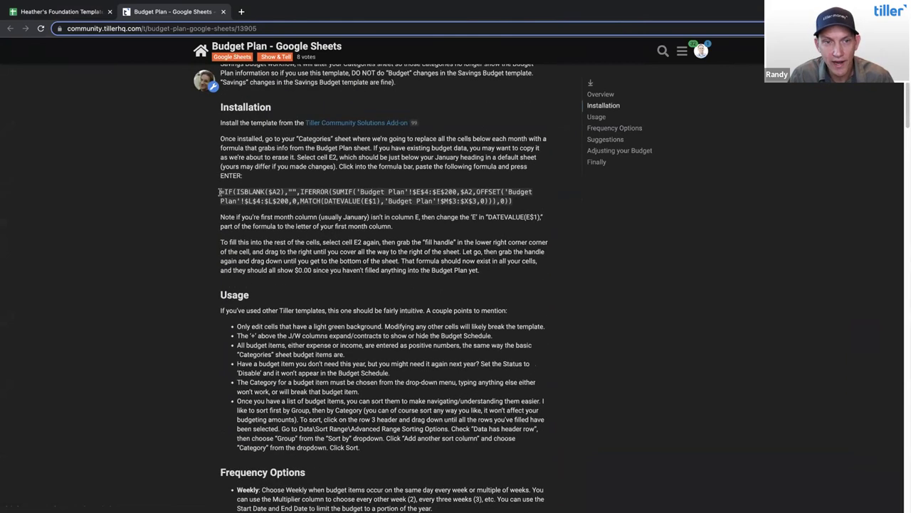
{"action": "left_click_drag", "start_coordinate": [219, 192], "coordinate": [511, 202]}
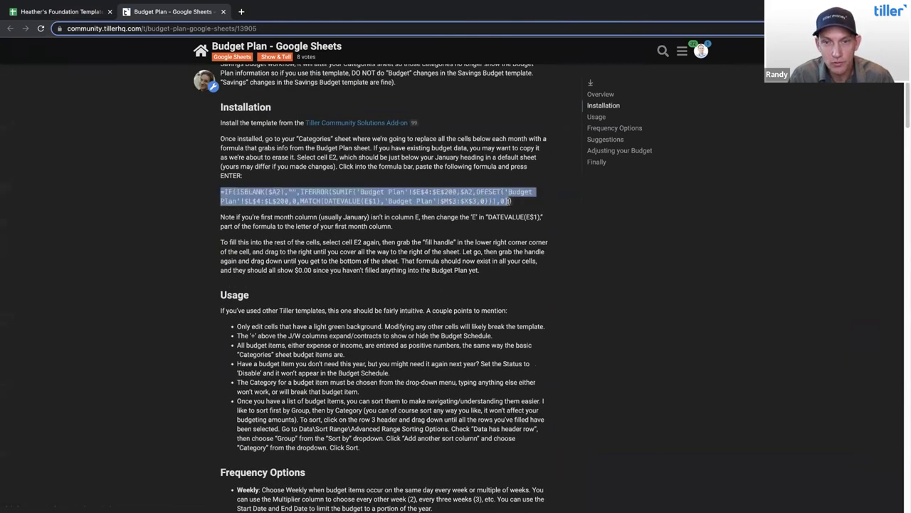
{"action": "right_click", "coordinate": [470, 200]}
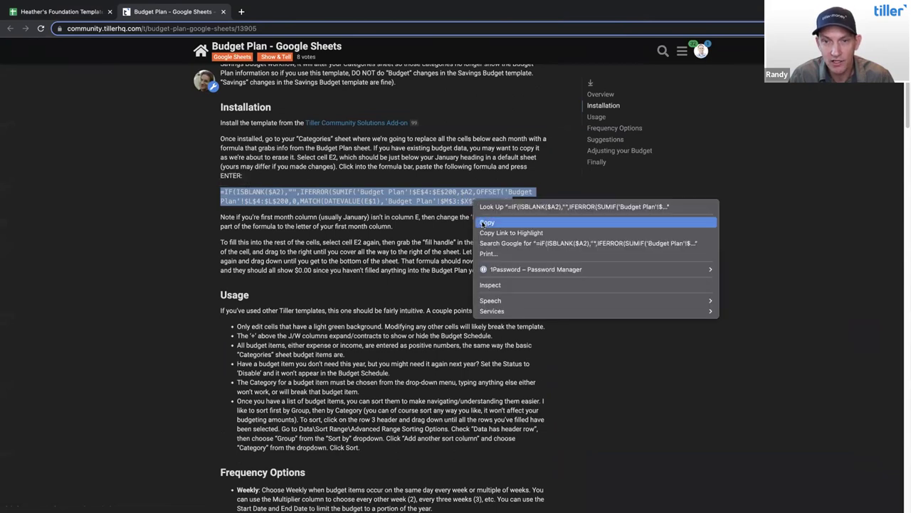
{"action": "left_click", "coordinate": [482, 221]}
Step: Return to the Foundation Template and inspect the January to December schedule cells M4:X26 on the Budget Plan sheet
{"action": "left_click", "coordinate": [80, 13]}
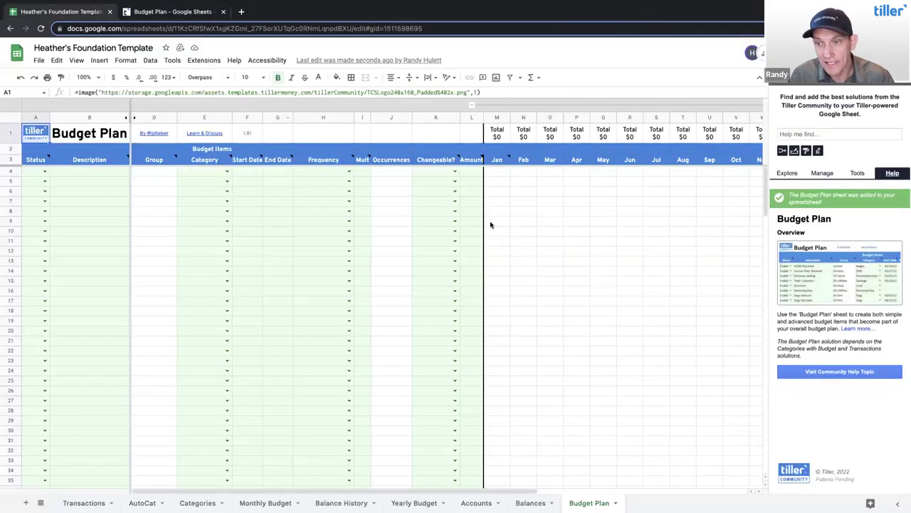
{"action": "scroll", "coordinate": [490, 204], "scroll_direction": "right", "scroll_amount": 3}
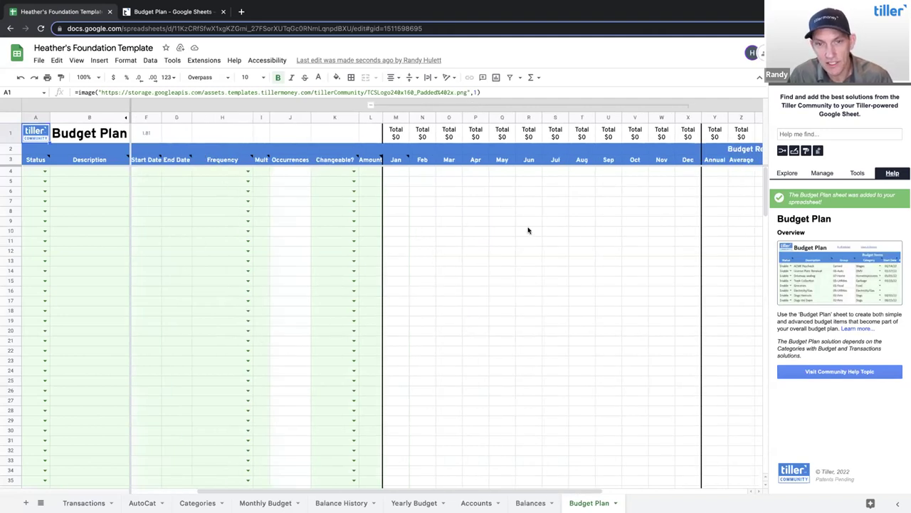
{"action": "left_click_drag", "start_coordinate": [399, 174], "coordinate": [699, 394]}
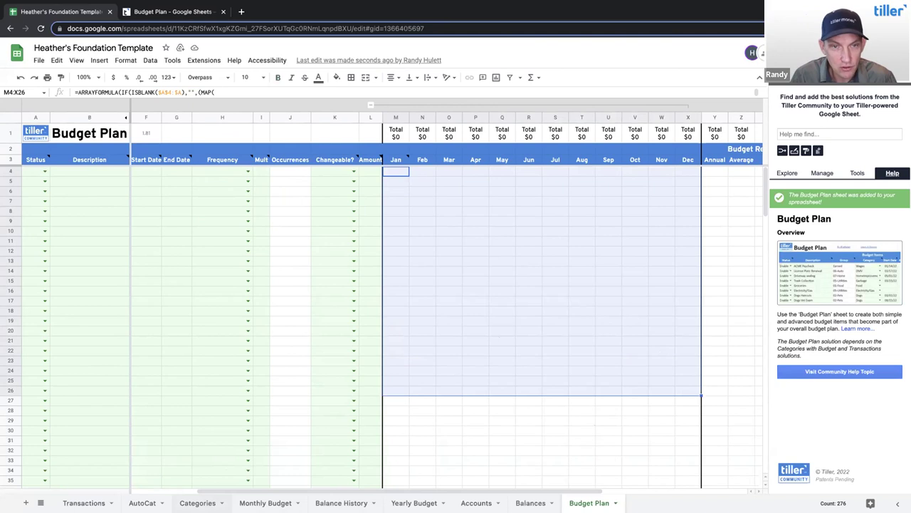
Step: Clear the category budget amounts for all months from Jan 2023 through Dec 2023 on the Categories sheet
{"action": "left_click", "coordinate": [197, 503]}
{"action": "scroll", "coordinate": [442, 245], "scroll_direction": "right", "scroll_amount": 5}
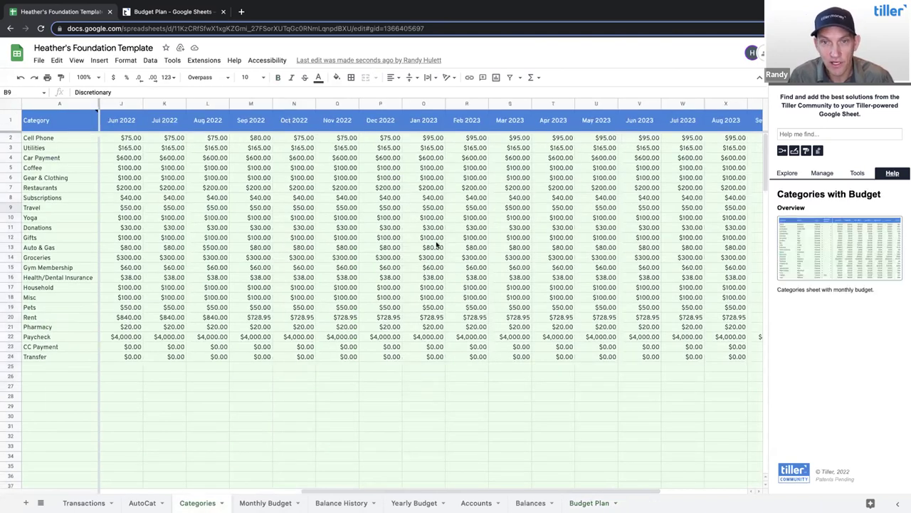
{"action": "left_click", "coordinate": [264, 140]}
{"action": "key", "text": "ctrl+shift+Right"}
{"action": "key", "text": "ctrl+shift+Down"}
{"action": "key", "text": "Delete"}
{"action": "left_click", "coordinate": [207, 137]}
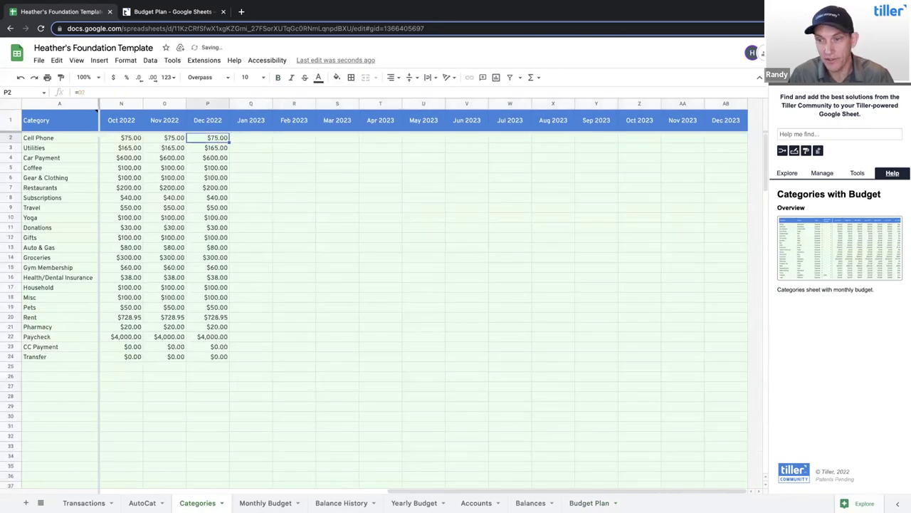
{"action": "left_click", "coordinate": [243, 138]}
Step: Compare the Jan 2022 and Jan 2023 columns on the Categories sheet to identify the column letter the formula needs
{"action": "scroll", "coordinate": [269, 166], "scroll_direction": "left", "scroll_amount": 5}
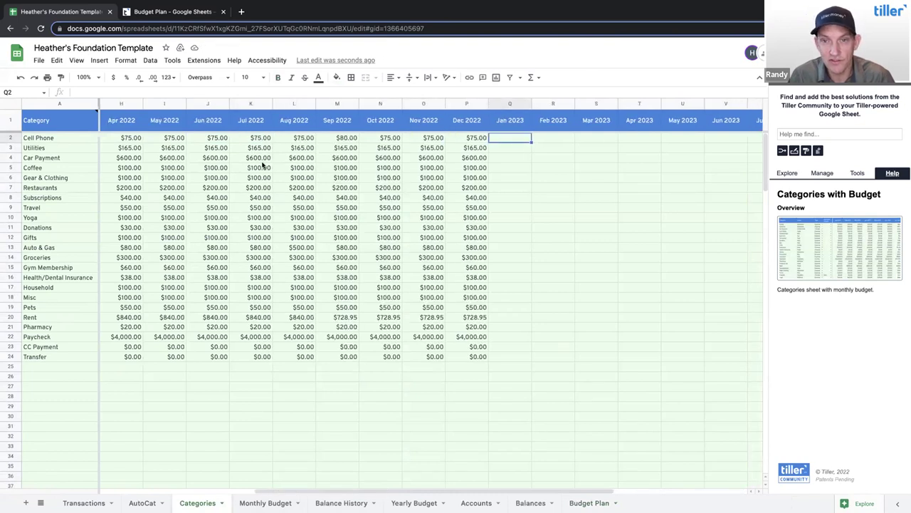
{"action": "scroll", "coordinate": [267, 166], "scroll_direction": "left", "scroll_amount": 3}
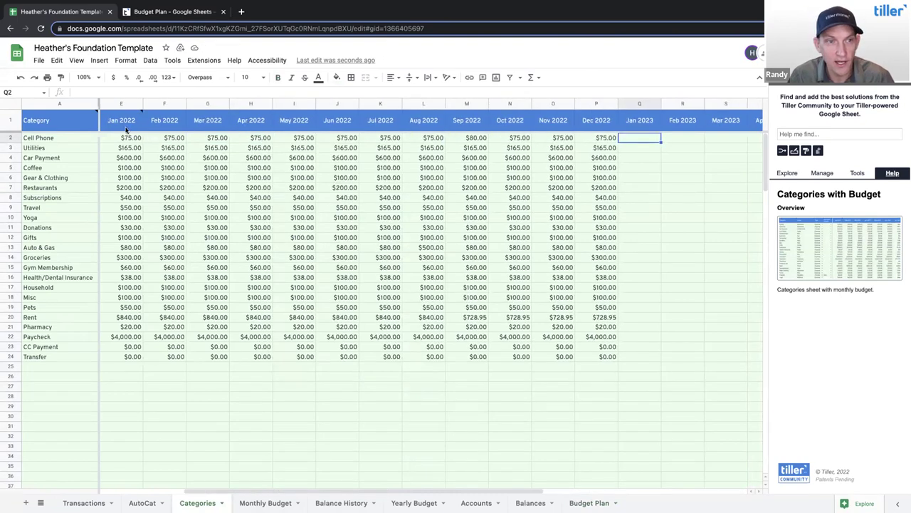
{"action": "left_click", "coordinate": [124, 139]}
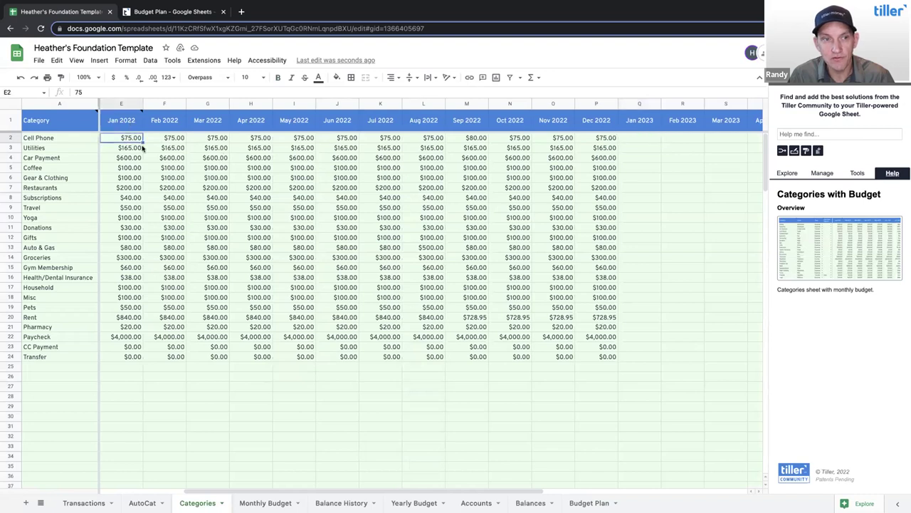
{"action": "scroll", "coordinate": [142, 146], "scroll_direction": "left", "scroll_amount": 2}
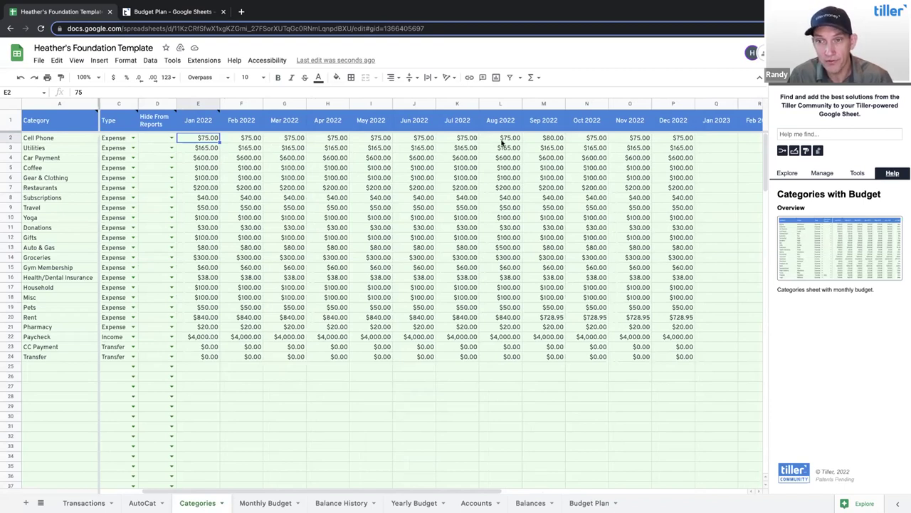
{"action": "left_click", "coordinate": [197, 103]}
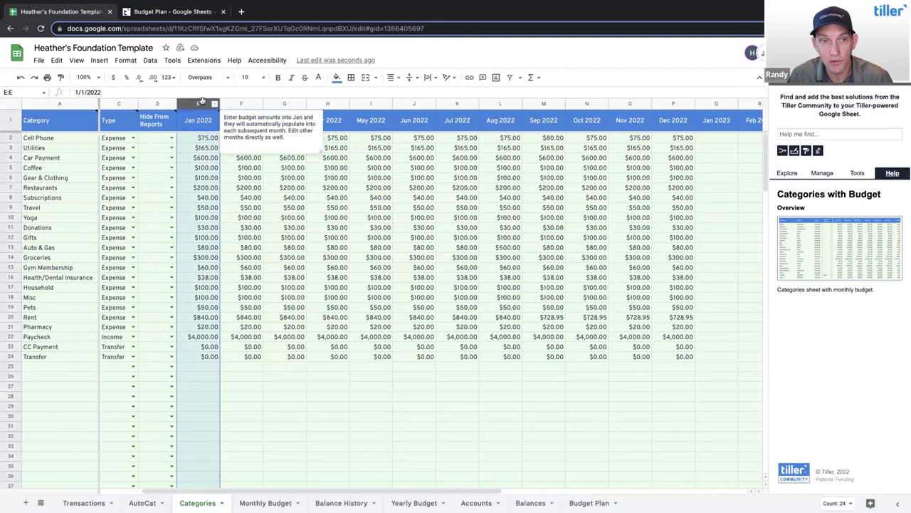
{"action": "left_click", "coordinate": [717, 104]}
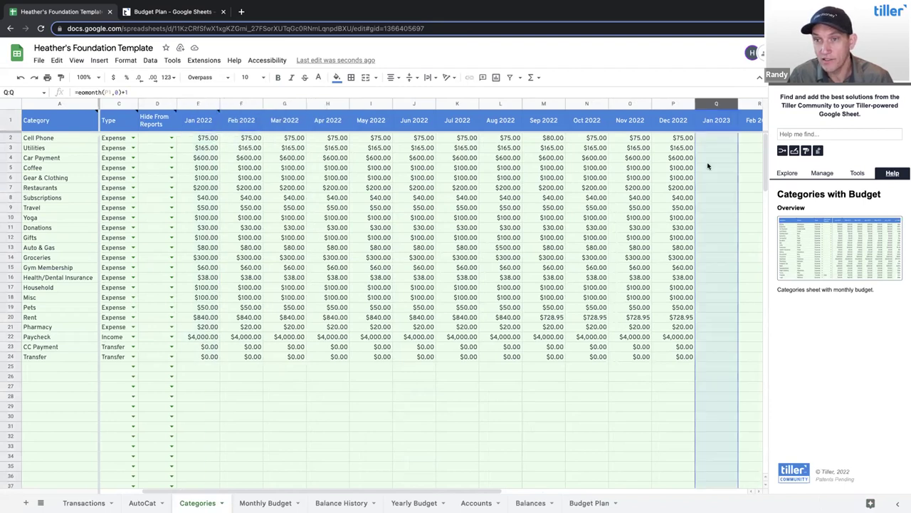
Step: Enter the copied Budget Plan formula in Jan 2023 cell Q2, changing its DATEVALUE reference from column E to Q$1
{"action": "left_click", "coordinate": [710, 143]}
{"action": "key", "text": "Return"}
{"action": "key", "text": "ctrl+v"}
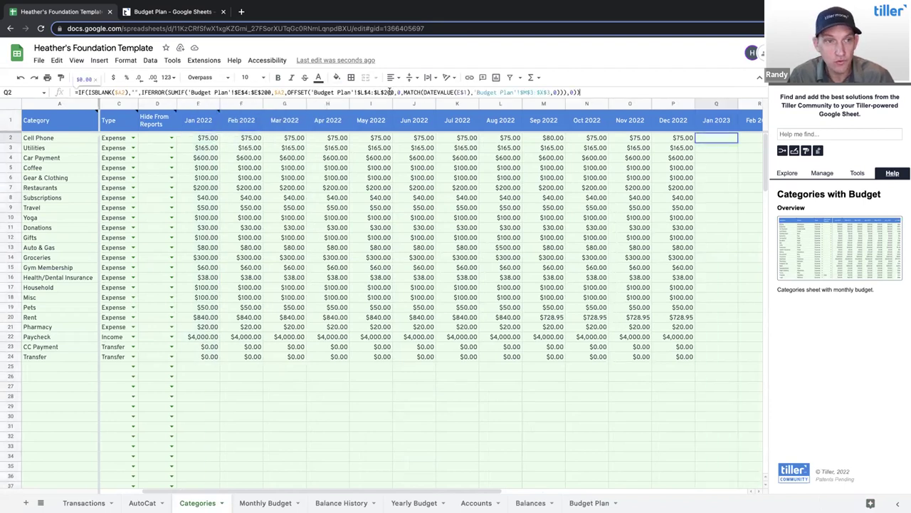
{"action": "left_click", "coordinate": [459, 92]}
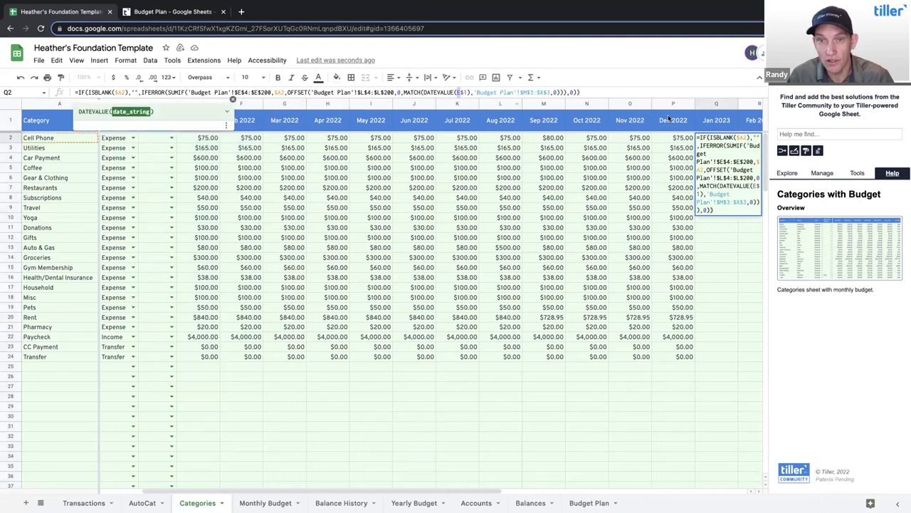
{"action": "type", "text": "Q"}
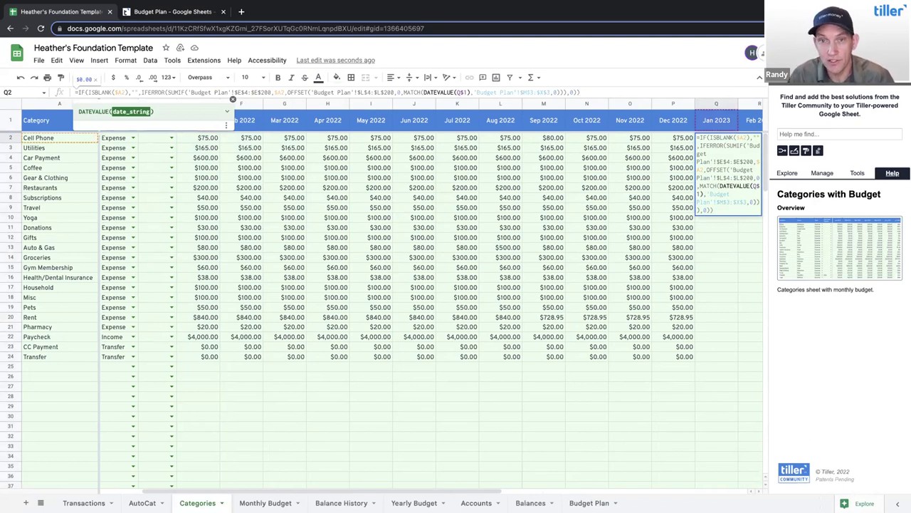
{"action": "key", "text": "Return"}
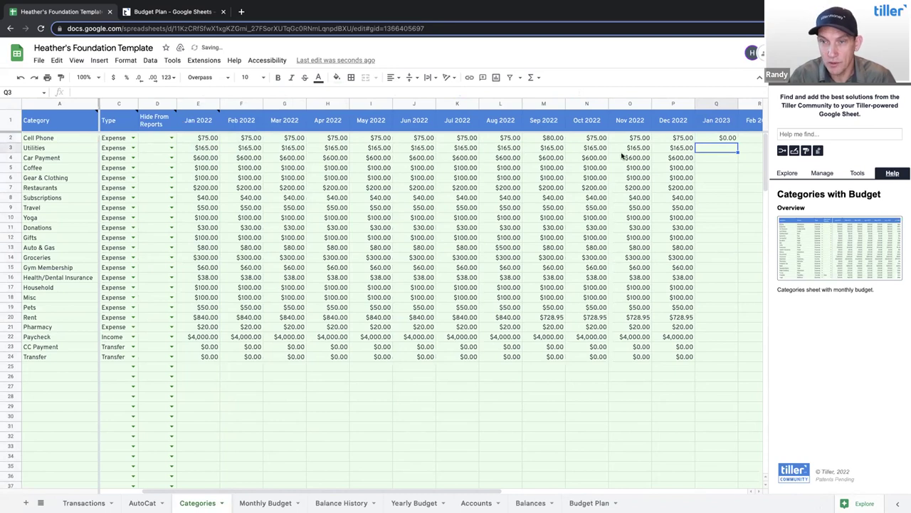
Step: Copy the Q2 formula down to row 205 and across every month through Dec 2023, filling Q2:AB205
{"action": "scroll", "coordinate": [621, 155], "scroll_direction": "right", "scroll_amount": 4}
{"action": "key", "text": "Up"}
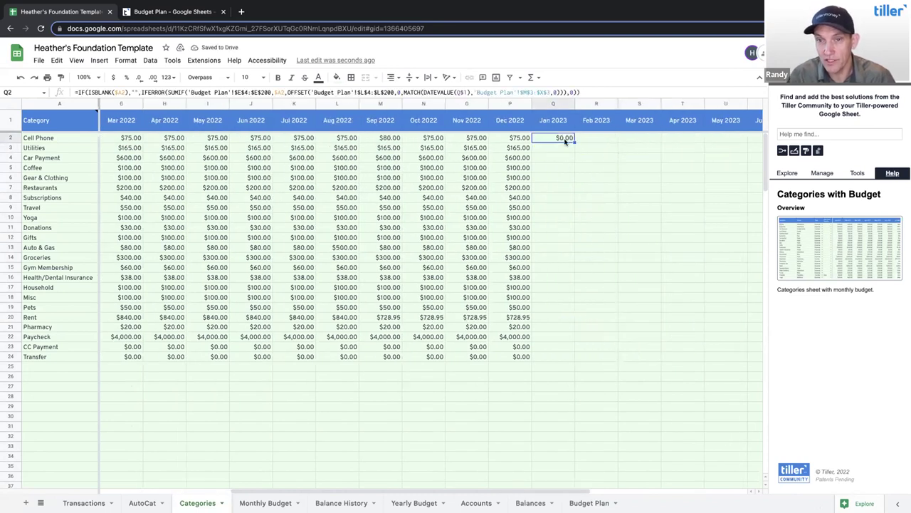
{"action": "key", "text": "ctrl+shift+Down"}
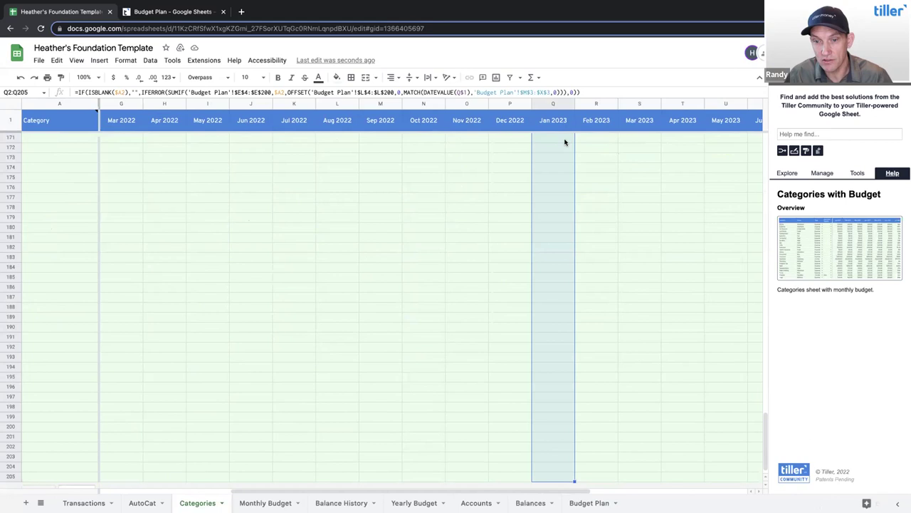
{"action": "key", "text": "ctrl+v"}
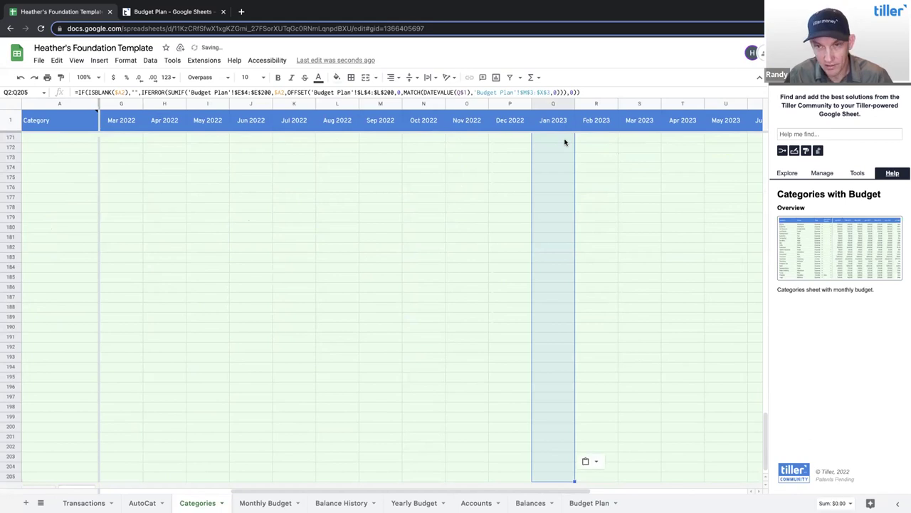
{"action": "key", "text": "ctrl+c"}
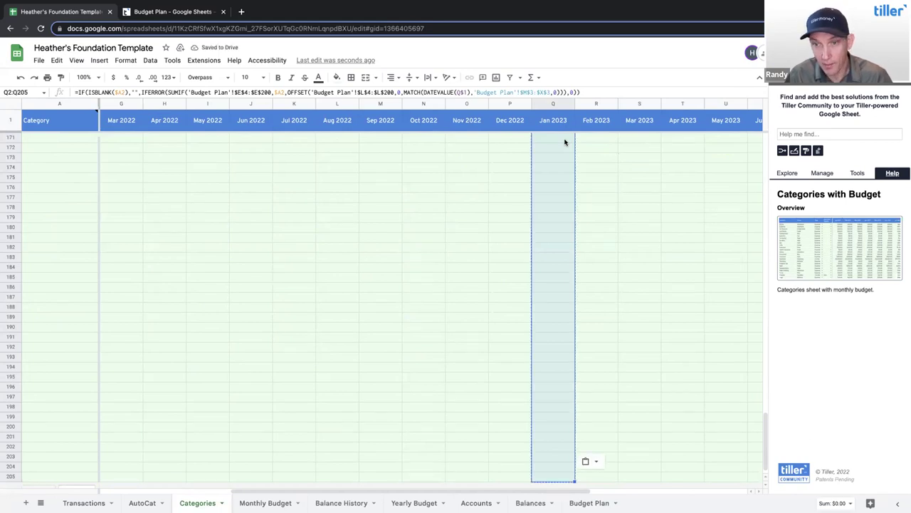
{"action": "key", "text": "ctrl+shift+Right"}
{"action": "key", "text": "ctrl+v"}
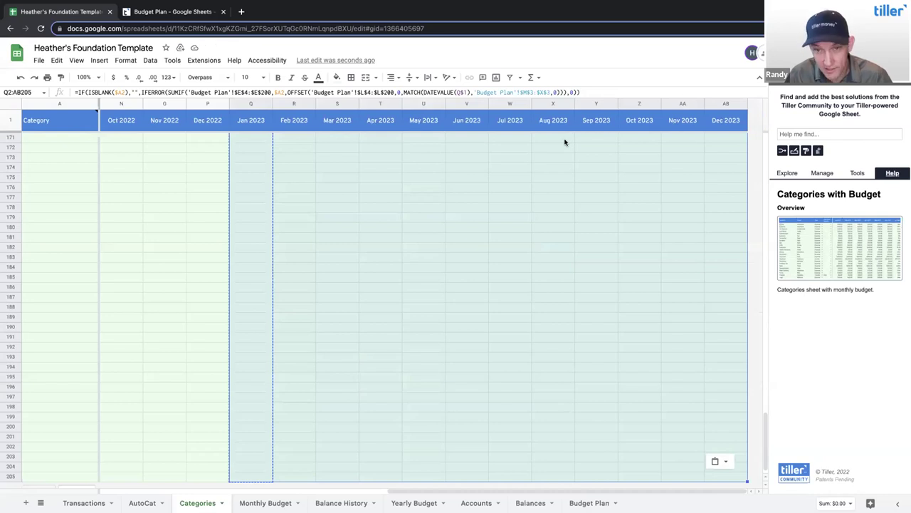
{"action": "scroll", "coordinate": [521, 173], "scroll_direction": "up", "scroll_amount": 20}
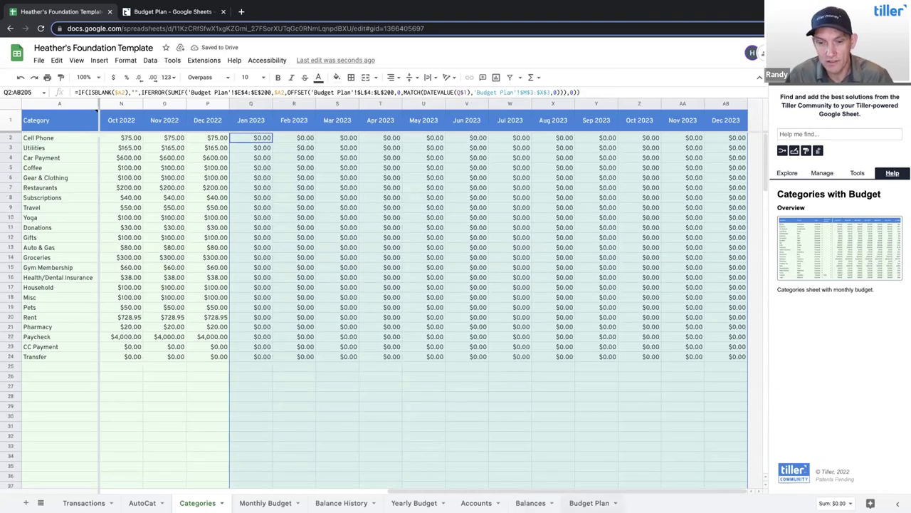
Step: Copy the category names from Cell Phone to Paycheck (A2:A22) on the Categories sheet and open the Budget Plan sheet
{"action": "left_click", "coordinate": [589, 503]}
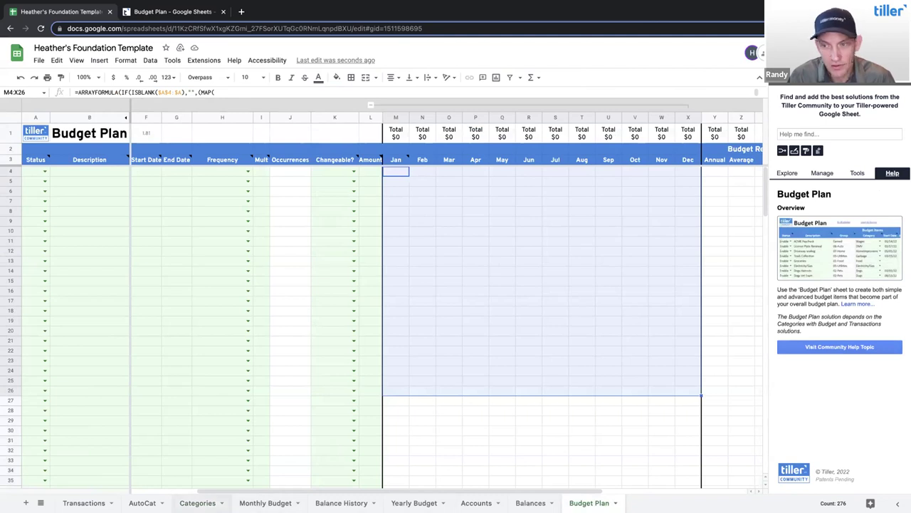
{"action": "left_click", "coordinate": [196, 502]}
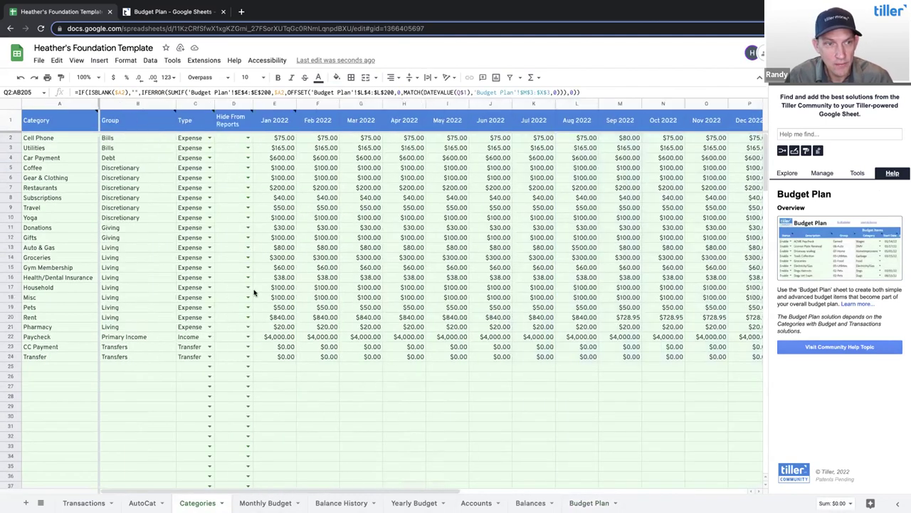
{"action": "left_click", "coordinate": [51, 138]}
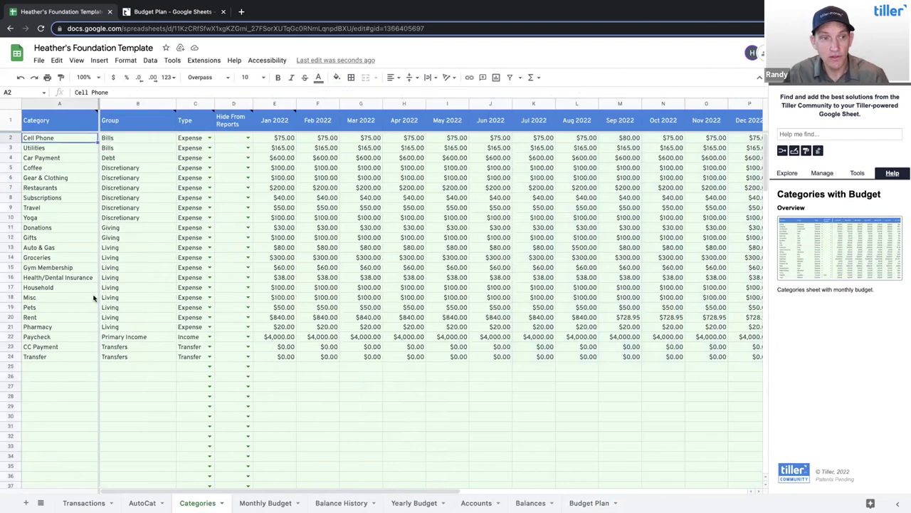
{"action": "left_click", "coordinate": [69, 337], "text": "shift"}
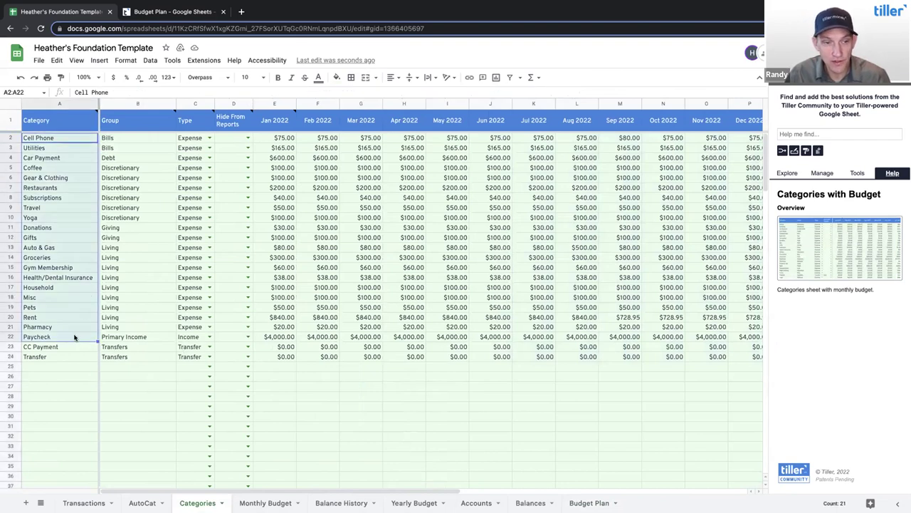
{"action": "right_click", "coordinate": [66, 150]}
{"action": "left_click", "coordinate": [86, 171]}
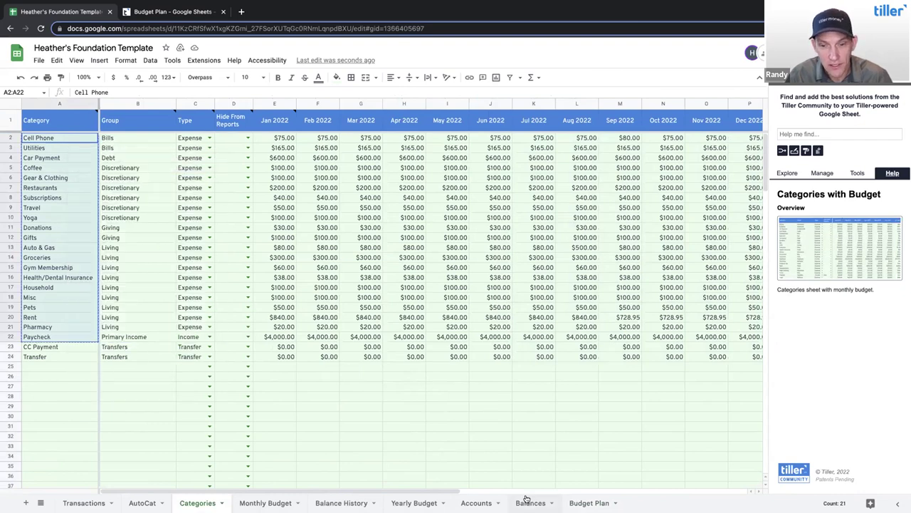
{"action": "left_click", "coordinate": [589, 503]}
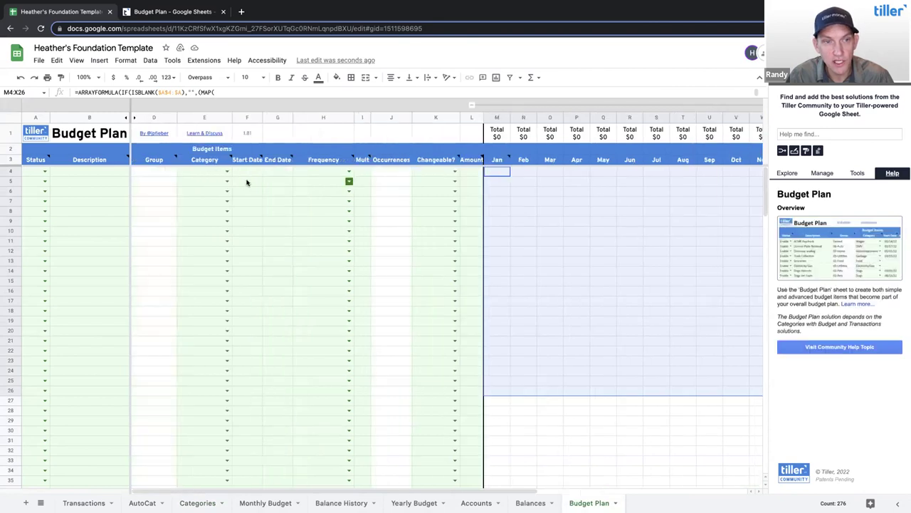
Step: Choose Cell Phone in row 4 and Utilities in row 5 as the Budget Plan categories
{"action": "left_click", "coordinate": [227, 171]}
{"action": "left_click", "coordinate": [226, 181]}
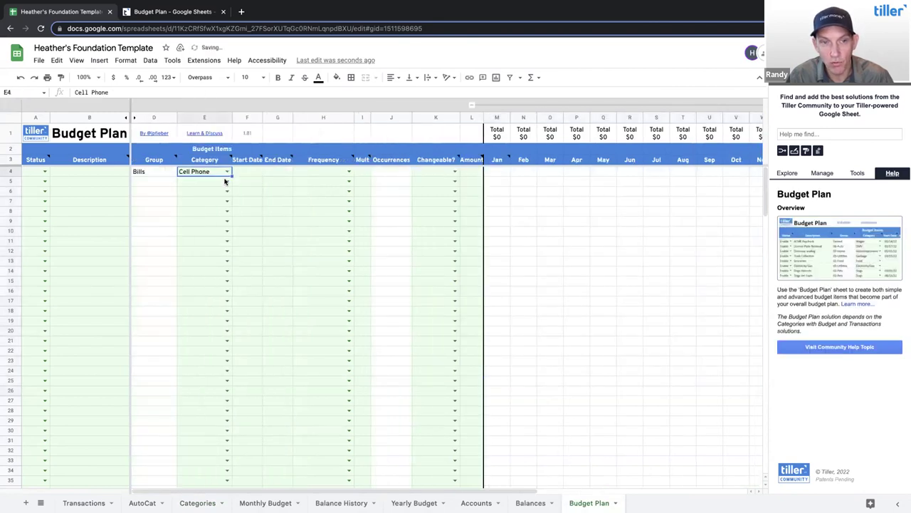
{"action": "left_click", "coordinate": [225, 181]}
{"action": "left_click", "coordinate": [224, 206]}
{"action": "left_click", "coordinate": [248, 181]}
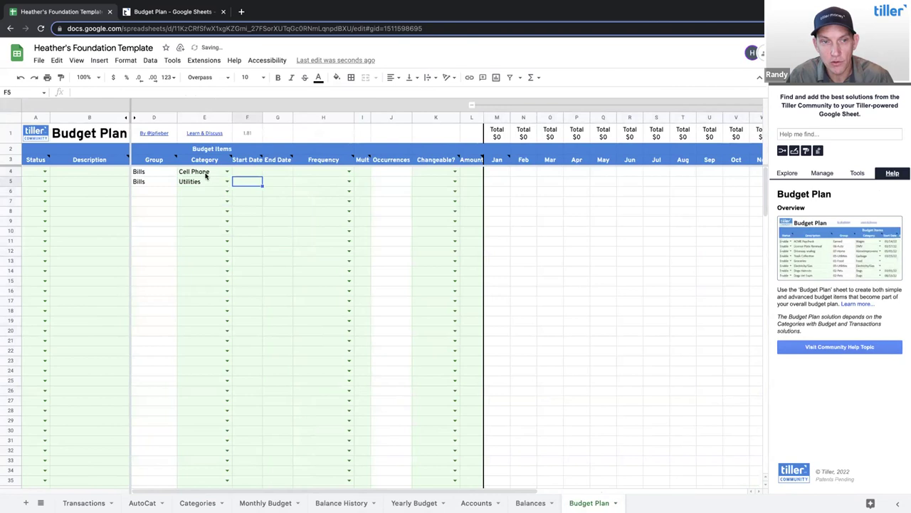
Step: Paste the copied category names as values only into the Budget Plan's Category column, starting at E4
{"action": "right_click", "coordinate": [205, 175]}
{"action": "mouse_move", "coordinate": [346, 230]}
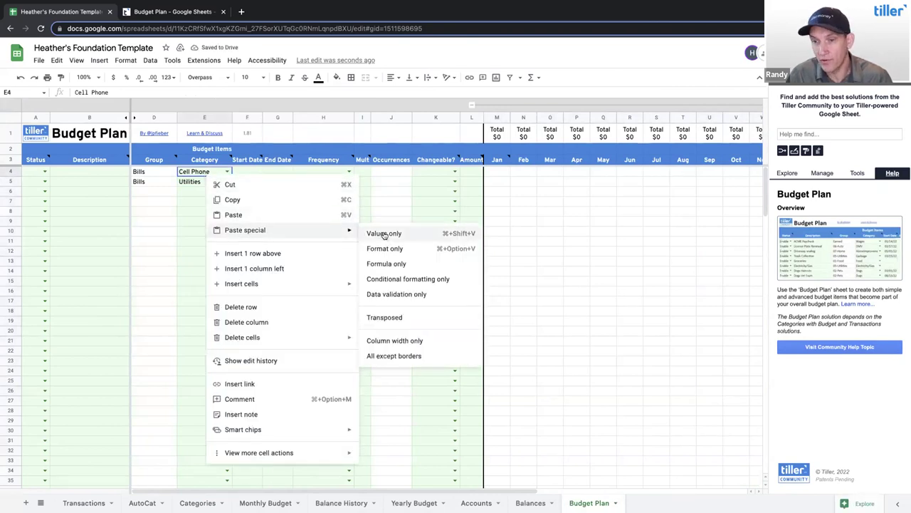
{"action": "left_click", "coordinate": [384, 233]}
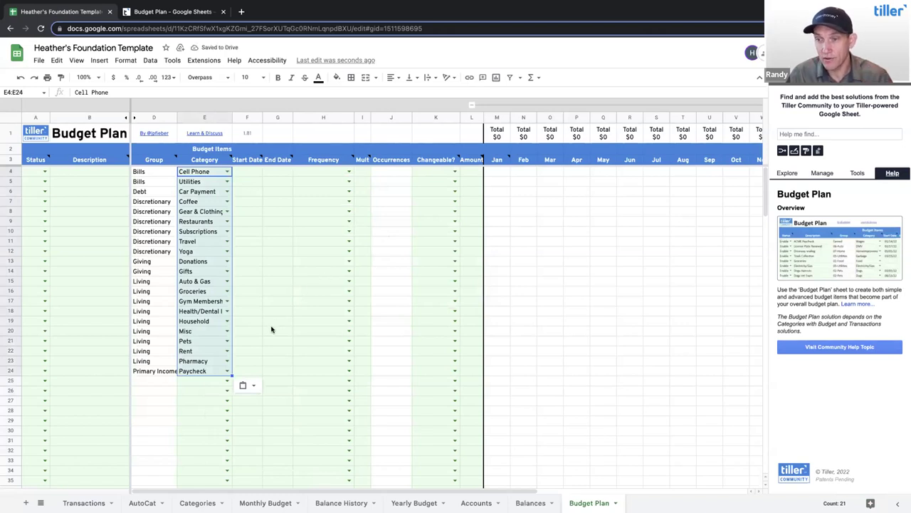
Step: Set the Cell Phone row's Status to Enable and copy it down through the Paycheck row, filling A4:A24
{"action": "left_click", "coordinate": [44, 172]}
{"action": "left_click", "coordinate": [33, 184]}
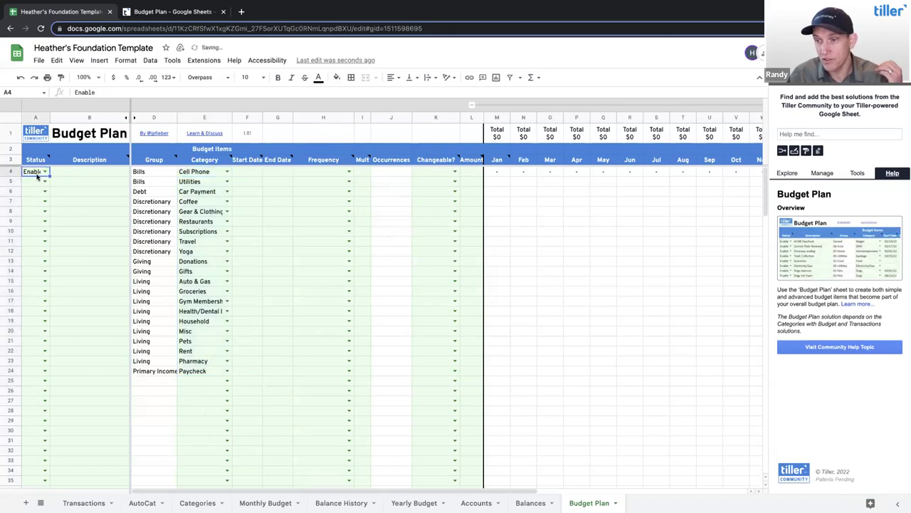
{"action": "left_click_drag", "start_coordinate": [49, 175], "coordinate": [65, 373]}
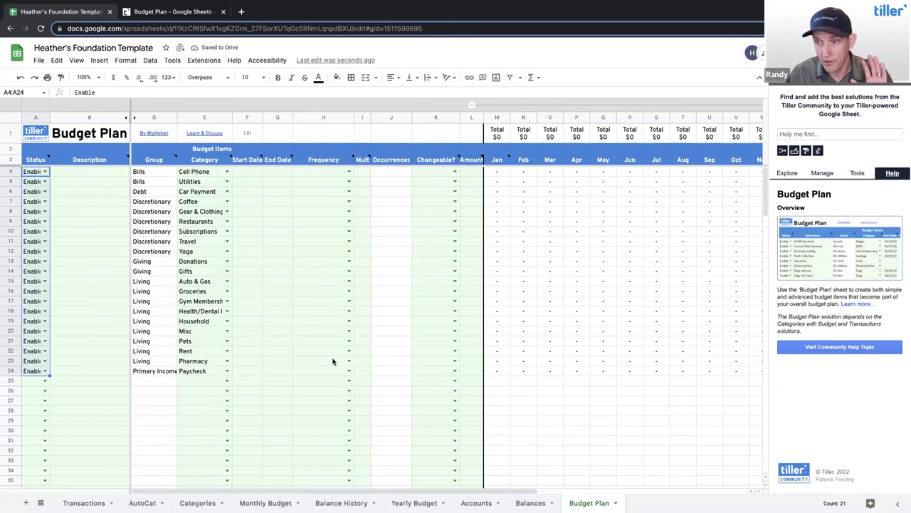
Step: Look through the Frequency options available for the Cell Phone row
{"action": "left_click", "coordinate": [321, 161]}
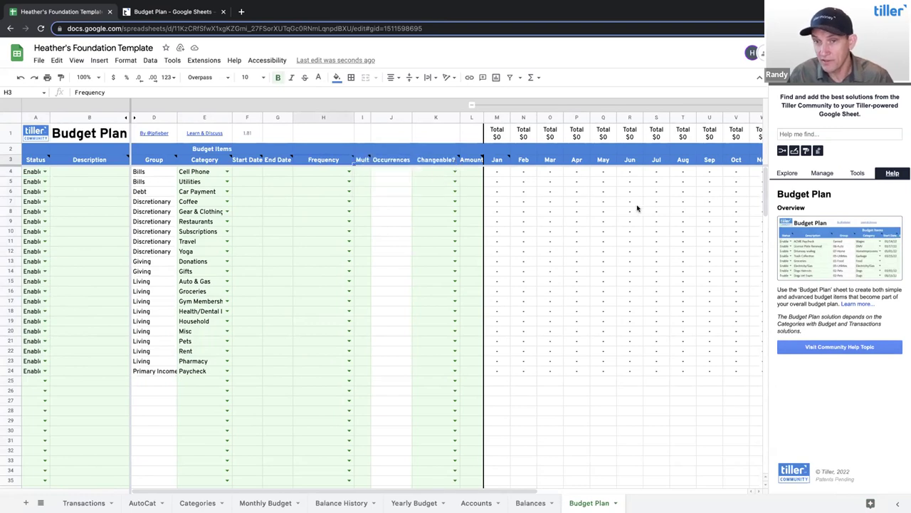
{"action": "left_click", "coordinate": [349, 172]}
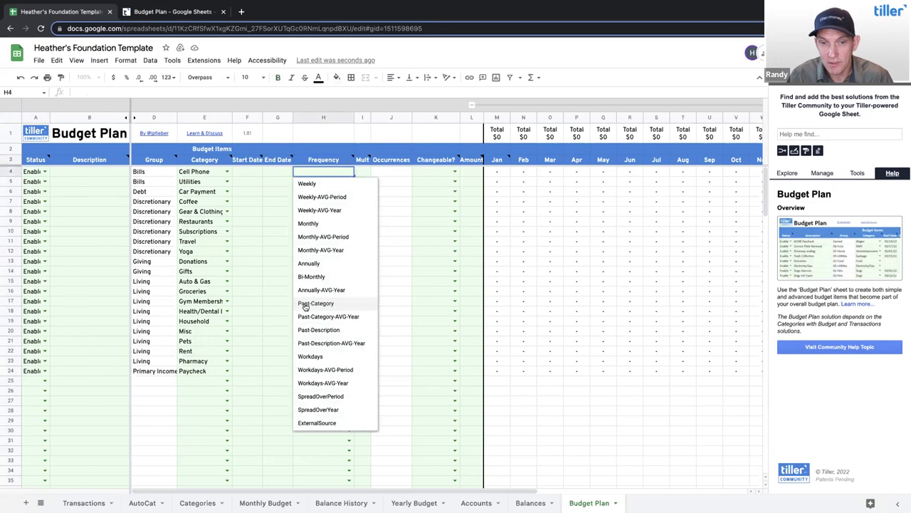
{"action": "left_click", "coordinate": [578, 222]}
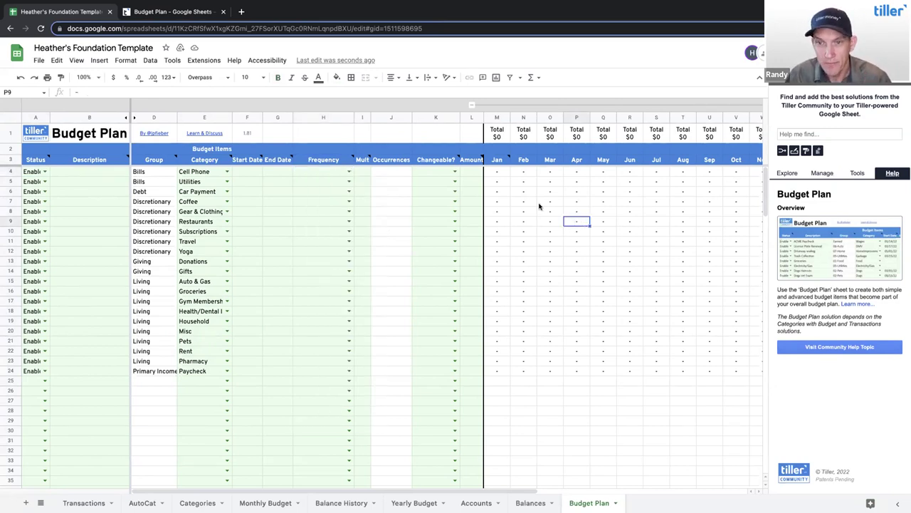
Step: Compare the Budget Plan's Jan header with Jan 2022 on the Categories sheet, and set the planning start date in M3 to 1/1/23
{"action": "left_click", "coordinate": [497, 161]}
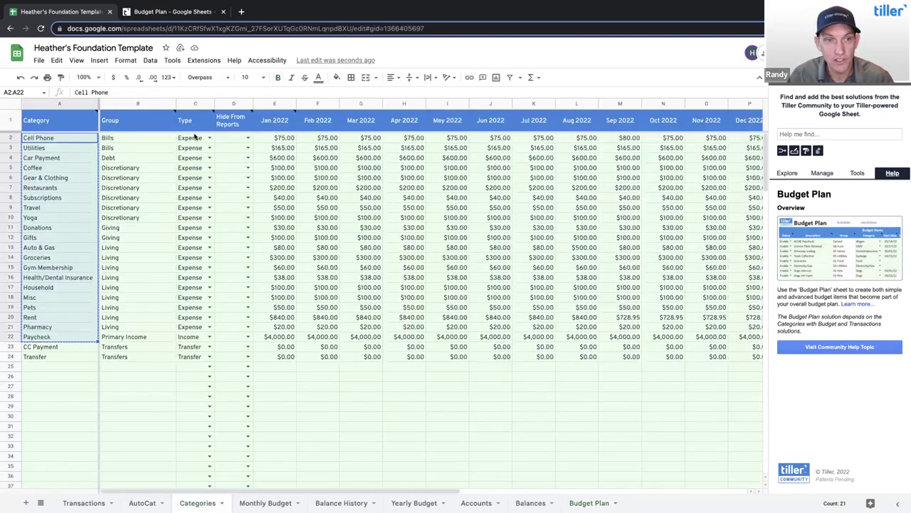
{"action": "left_click", "coordinate": [268, 129]}
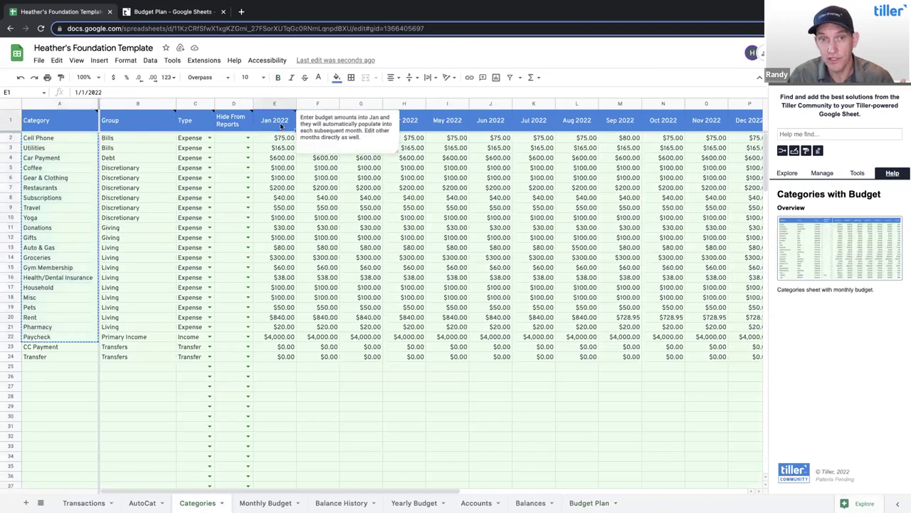
{"action": "left_click", "coordinate": [587, 503]}
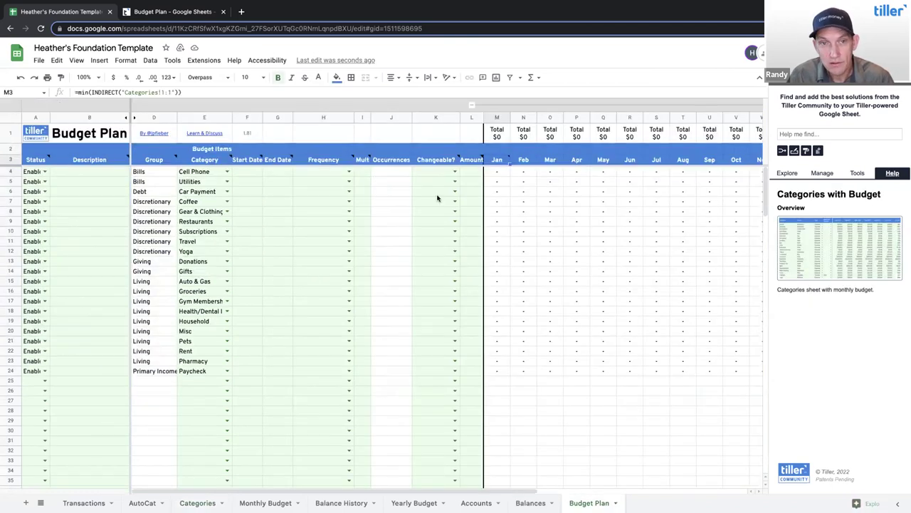
{"action": "mouse_move", "coordinate": [500, 165]}
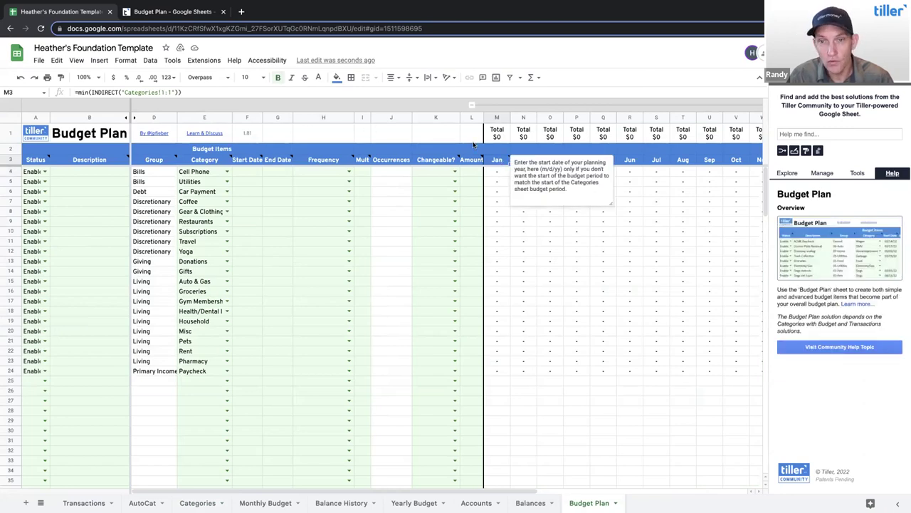
{"action": "type", "text": "1/1/23"}
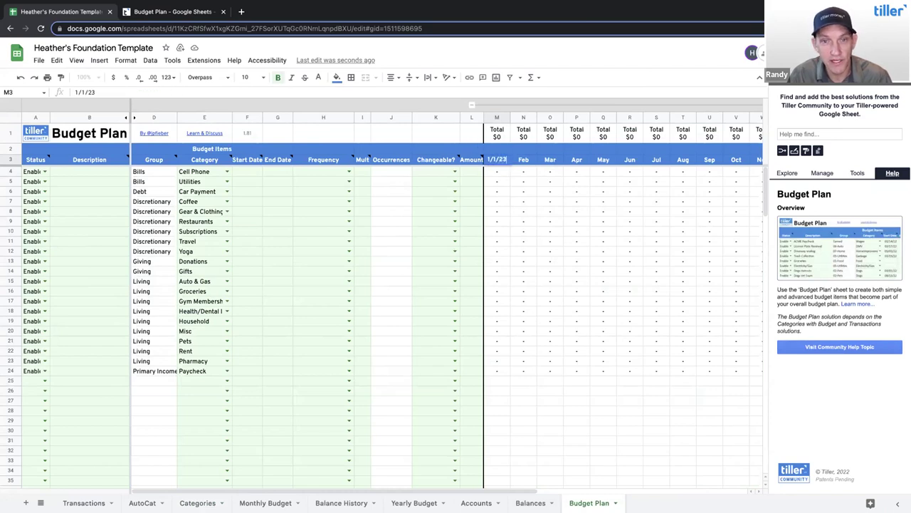
{"action": "key", "text": "Return"}
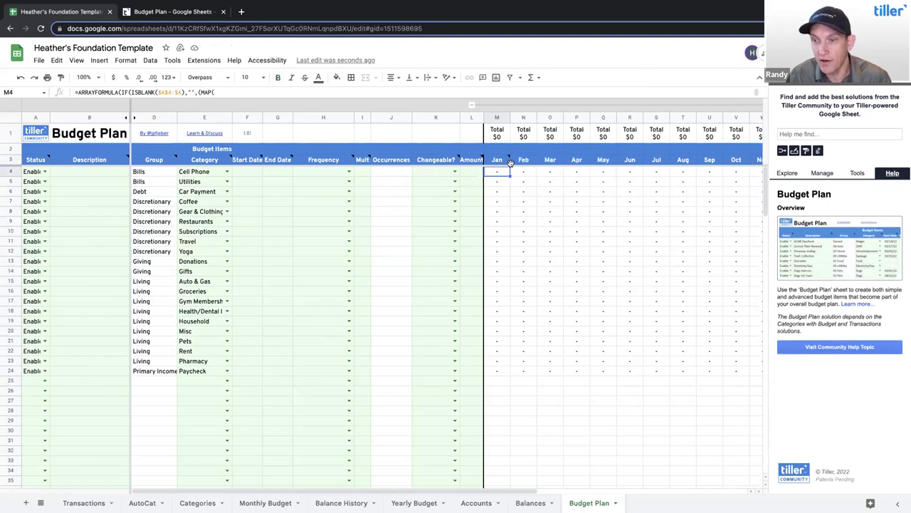
Step: Set Frequency to Past-Category for Cell Phone and Utilities, and copy it down through the Paycheck row (H24)
{"action": "left_click", "coordinate": [349, 172]}
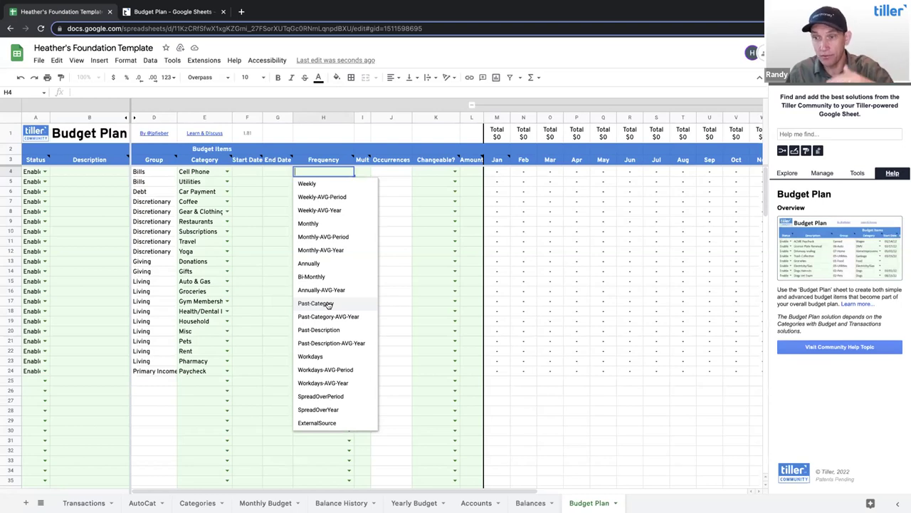
{"action": "left_click", "coordinate": [315, 303]}
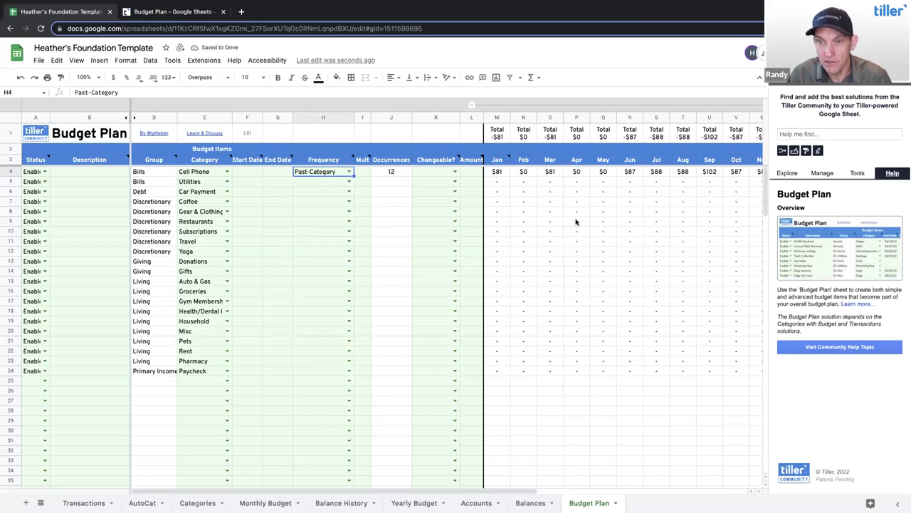
{"action": "scroll", "coordinate": [576, 220], "scroll_direction": "right", "scroll_amount": 2}
{"action": "left_click", "coordinate": [302, 180]}
{"action": "left_click", "coordinate": [302, 180]}
{"action": "left_click", "coordinate": [303, 181]}
{"action": "left_click", "coordinate": [276, 313]}
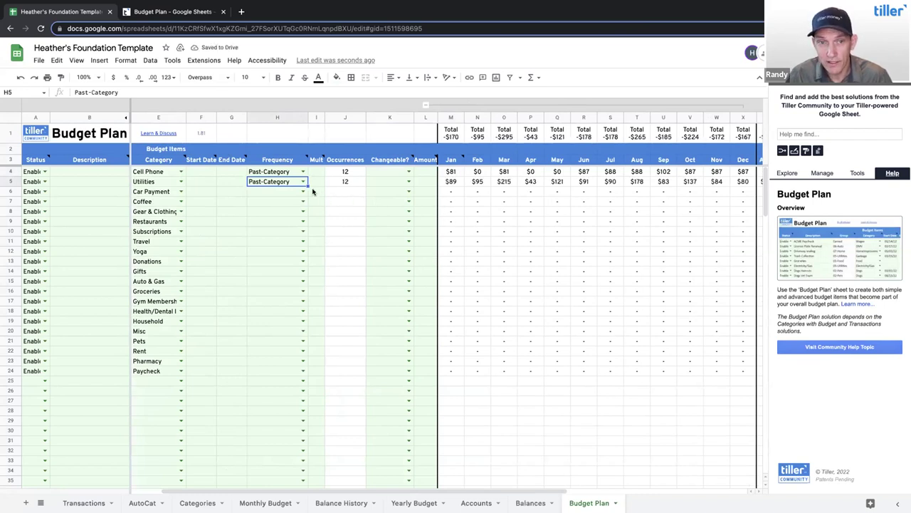
{"action": "left_click_drag", "start_coordinate": [307, 187], "coordinate": [301, 376]}
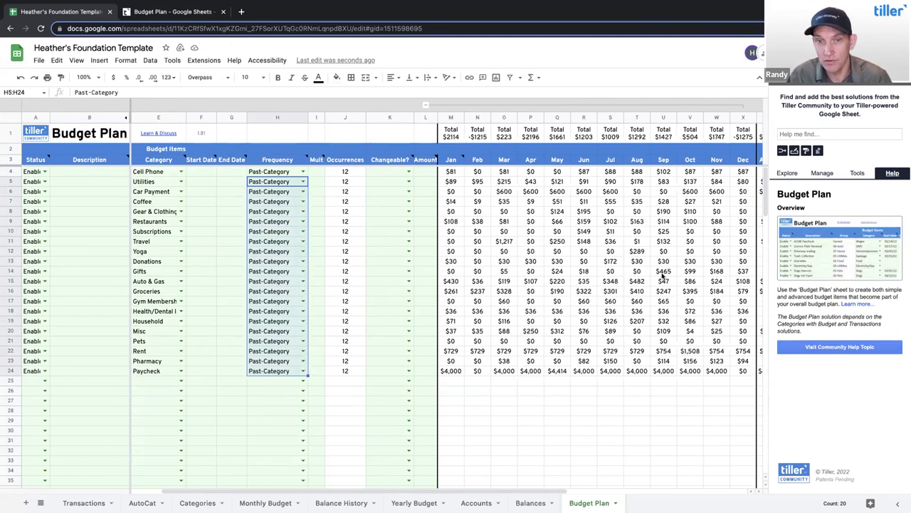
Step: Examine the monthly amounts for Utilities and Cell Phone, closing the add-on sidebar to see the Budget Results columns
{"action": "left_click", "coordinate": [159, 185]}
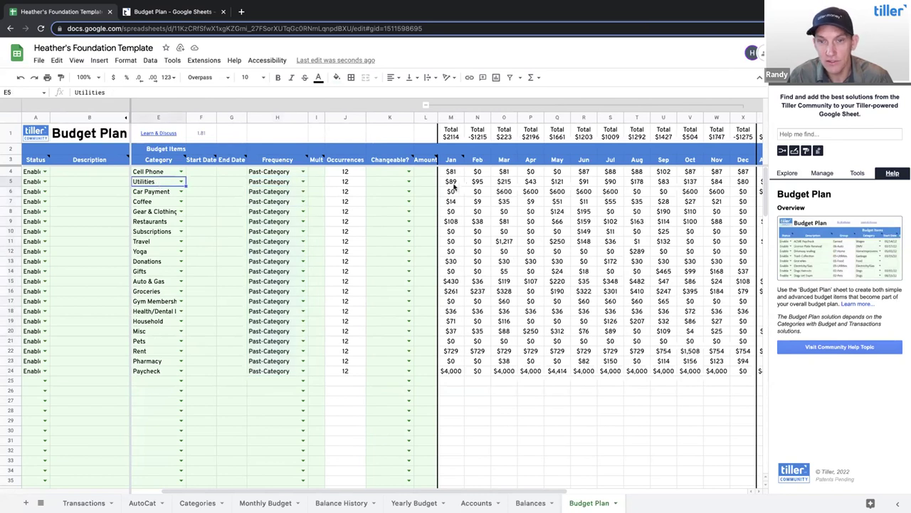
{"action": "left_click_drag", "start_coordinate": [453, 183], "coordinate": [750, 181]}
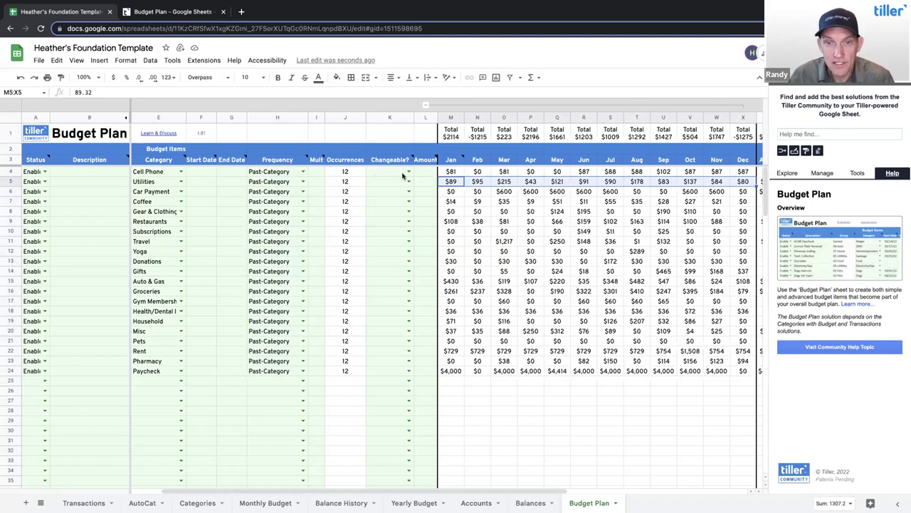
{"action": "left_click", "coordinate": [483, 174]}
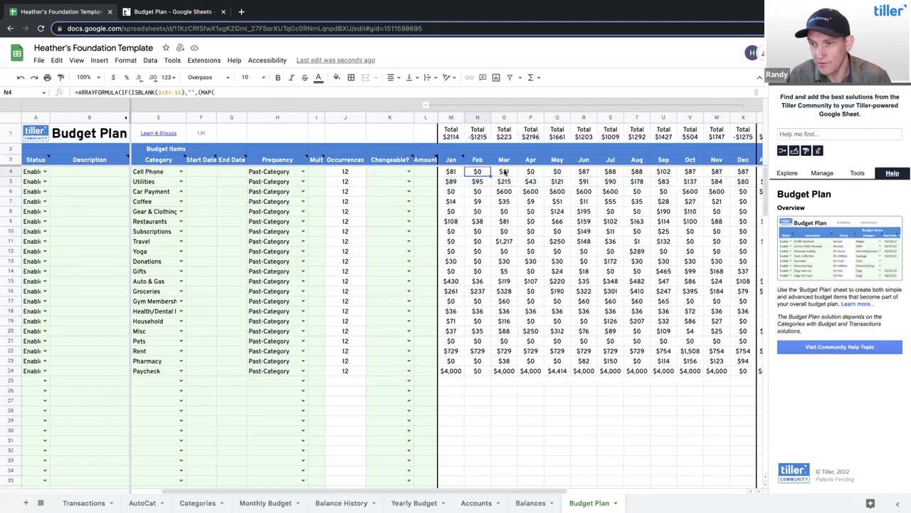
{"action": "left_click_drag", "start_coordinate": [533, 173], "coordinate": [555, 173]}
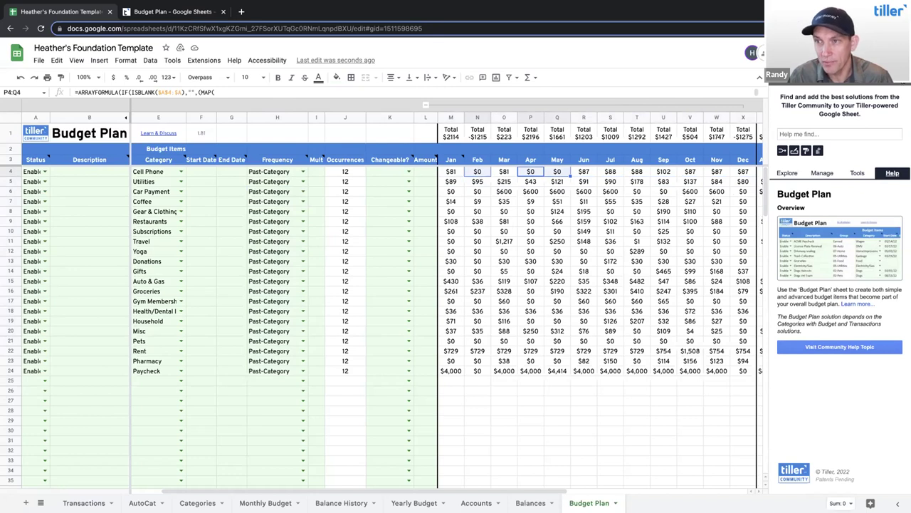
{"action": "left_click", "coordinate": [898, 80]}
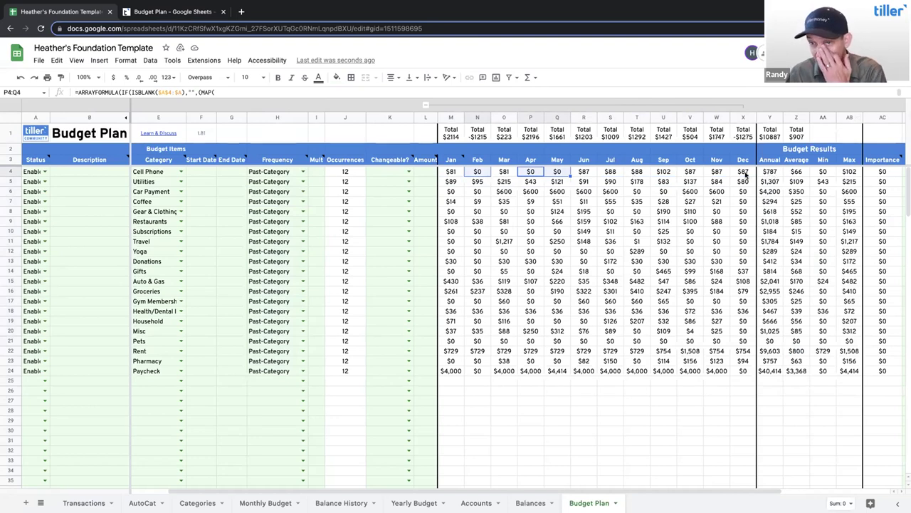
{"action": "left_click", "coordinate": [583, 173]}
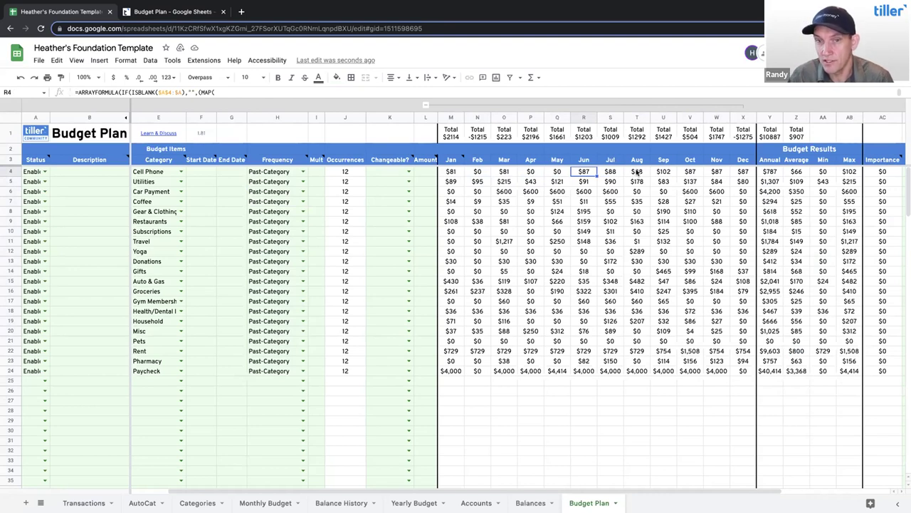
Step: Try the Past-Category-AVG-Year frequency for the Cell Phone row, and change it to Monthly
{"action": "left_click", "coordinate": [302, 173]}
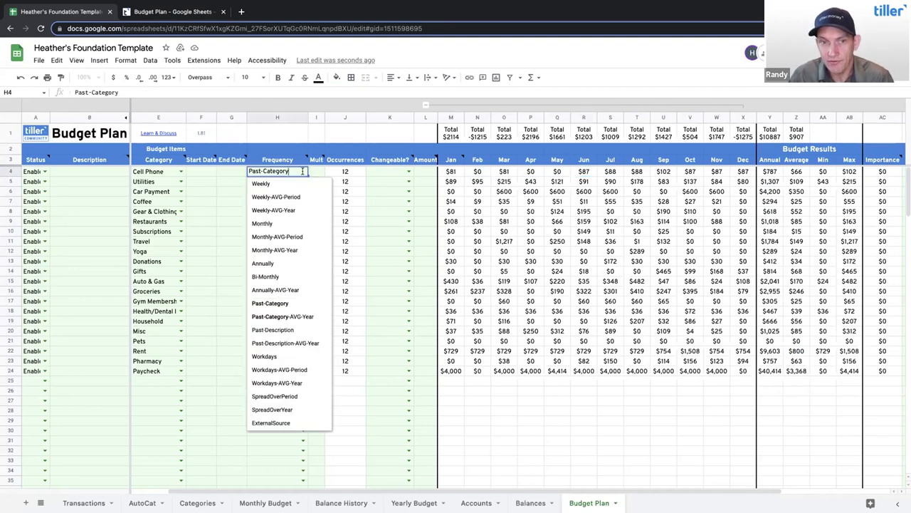
{"action": "left_click", "coordinate": [299, 319]}
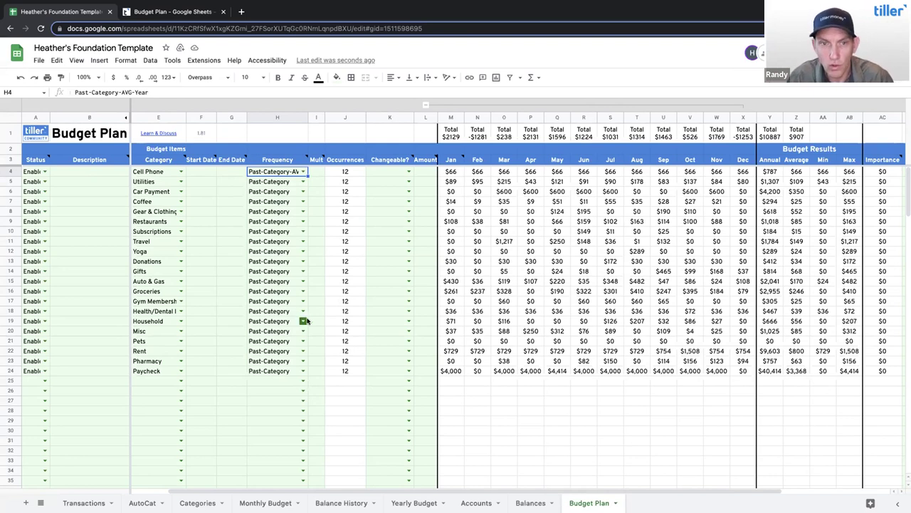
{"action": "left_click", "coordinate": [302, 172]}
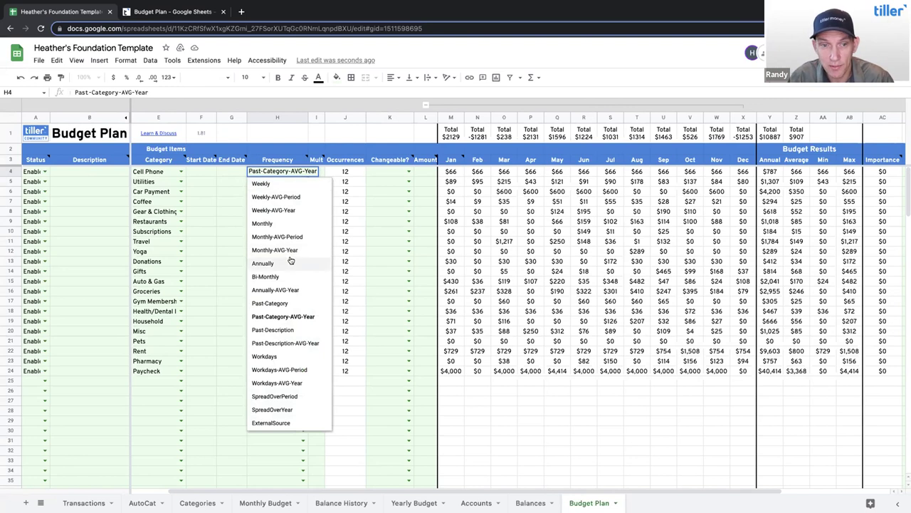
{"action": "left_click", "coordinate": [275, 224]}
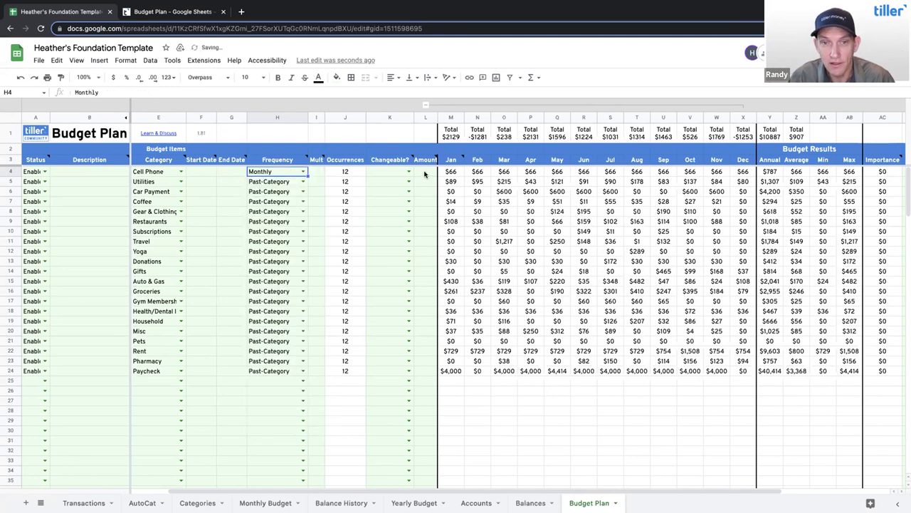
Step: Set the Amount for the Cell Phone row to 87
{"action": "left_click", "coordinate": [425, 174]}
{"action": "type", "text": "87"}
{"action": "key", "text": "Return"}
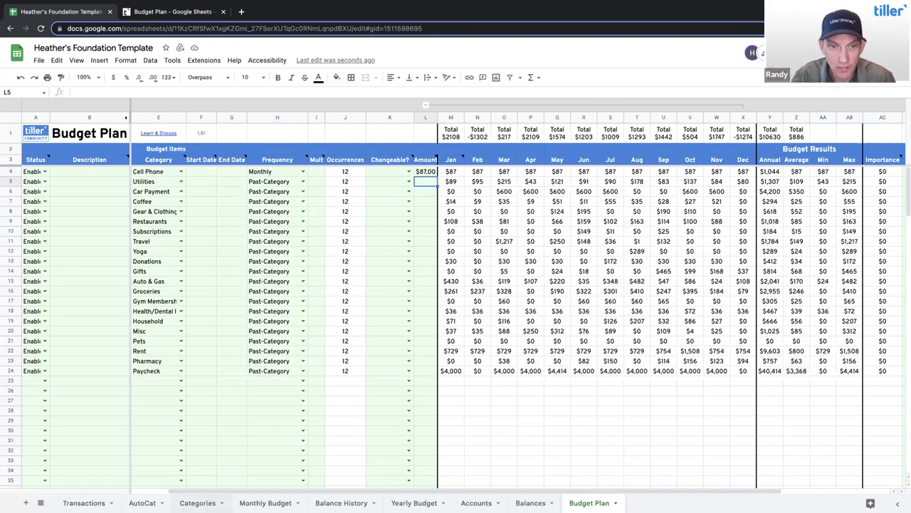
Step: Check the Jan to Dec 2023 budget amounts for Cell Phone and the rows below it on the Categories sheet
{"action": "left_click", "coordinate": [205, 502]}
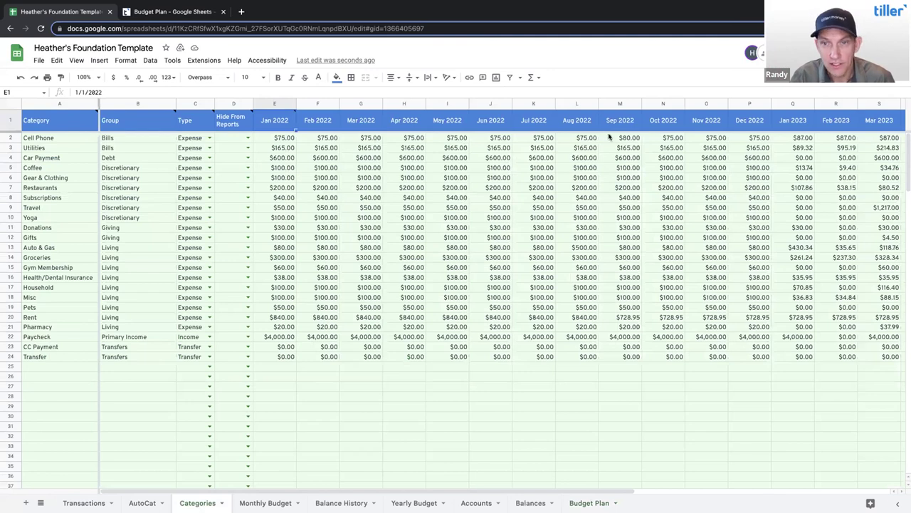
{"action": "scroll", "coordinate": [624, 150], "scroll_direction": "right", "scroll_amount": 10}
{"action": "left_click_drag", "start_coordinate": [390, 139], "coordinate": [857, 142]}
{"action": "left_click", "coordinate": [391, 147]}
{"action": "left_click_drag", "start_coordinate": [395, 150], "coordinate": [861, 201]}
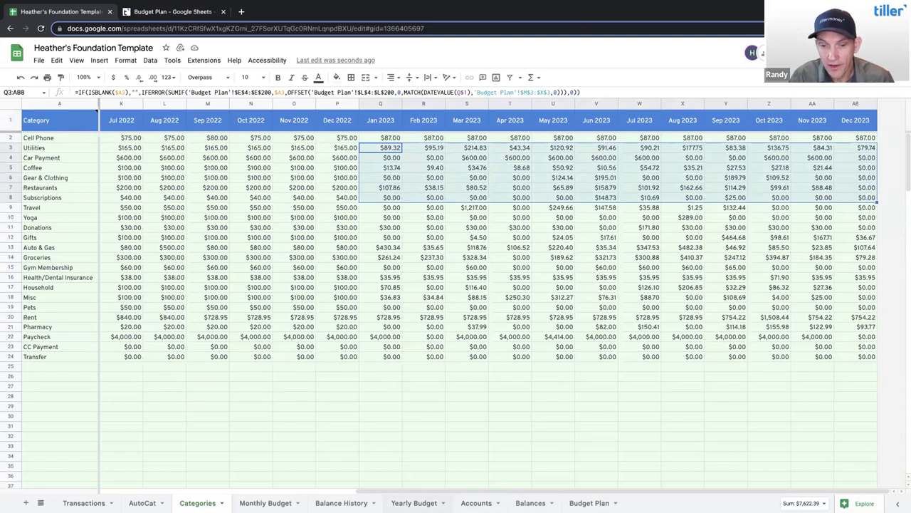
Step: Set the Utilities multiplier on the Budget Plan to 1.1, and check the Utilities amounts there and on the Categories sheet
{"action": "left_click", "coordinate": [590, 503]}
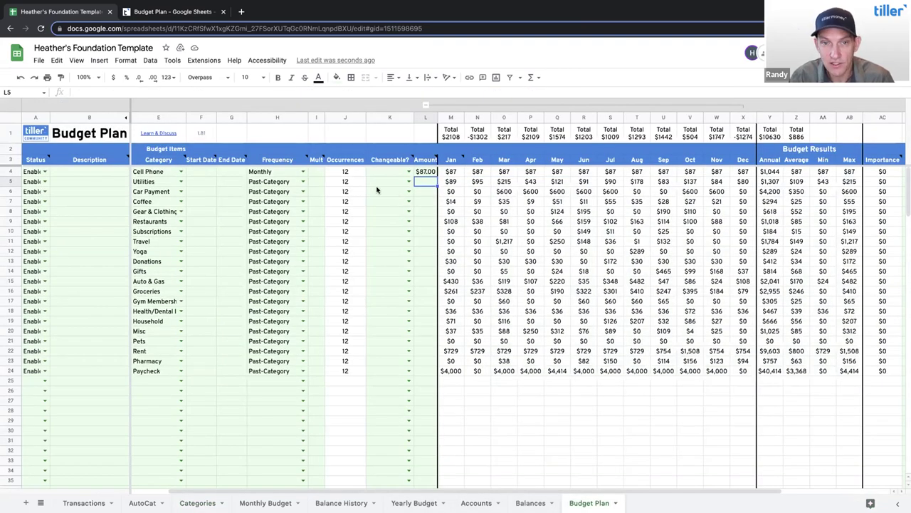
{"action": "left_click", "coordinate": [318, 181]}
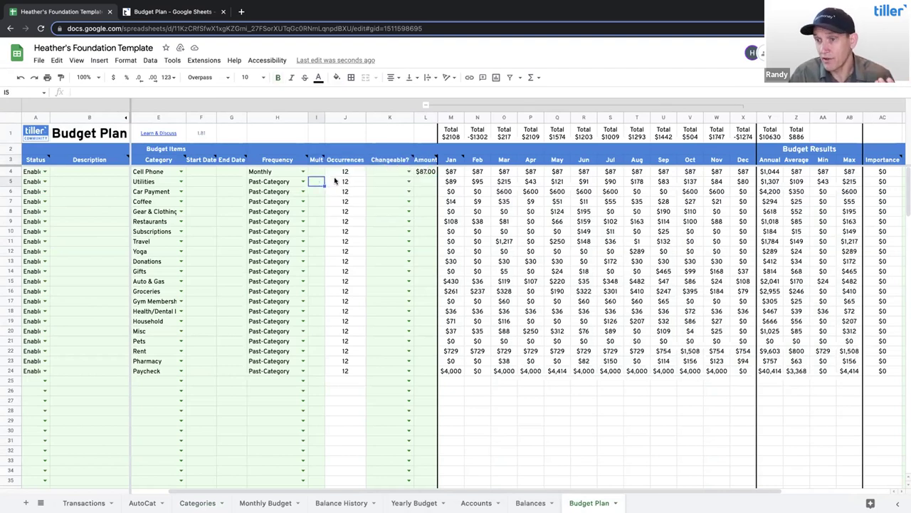
{"action": "type", "text": "1.1"}
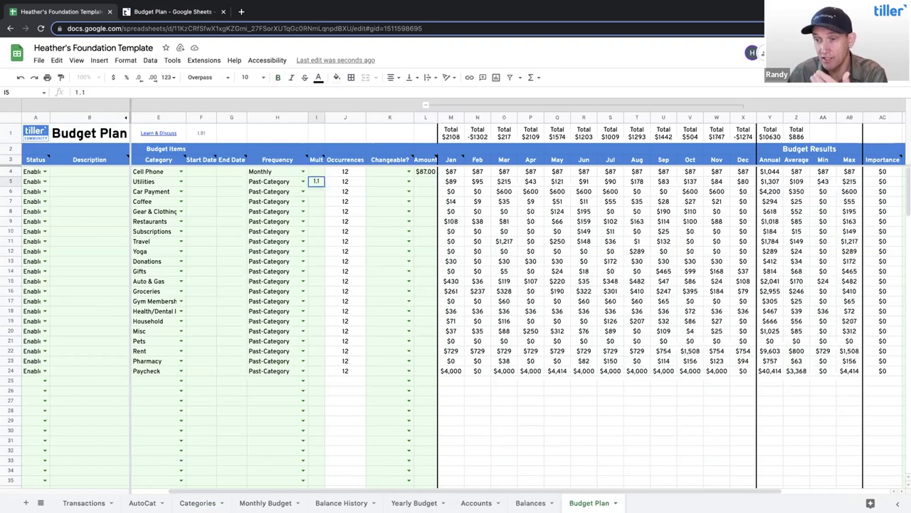
{"action": "key", "text": "Return"}
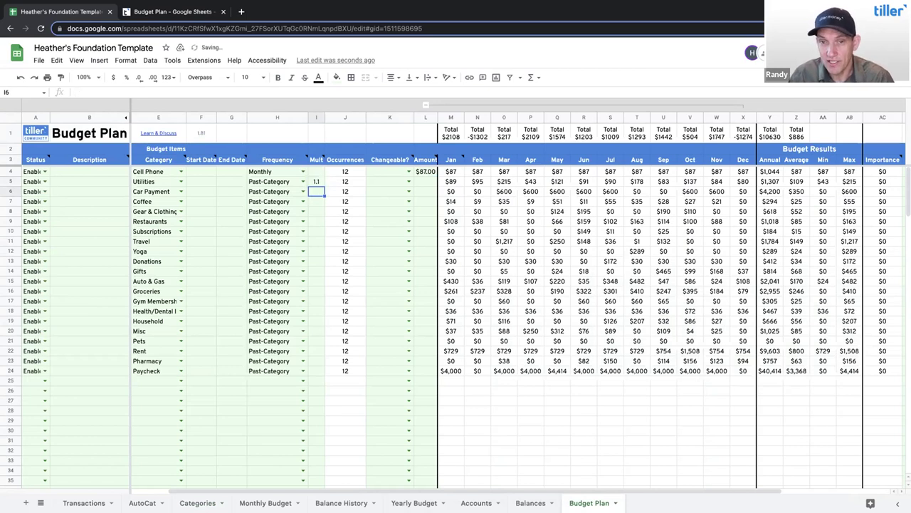
{"action": "left_click_drag", "start_coordinate": [453, 182], "coordinate": [743, 182]}
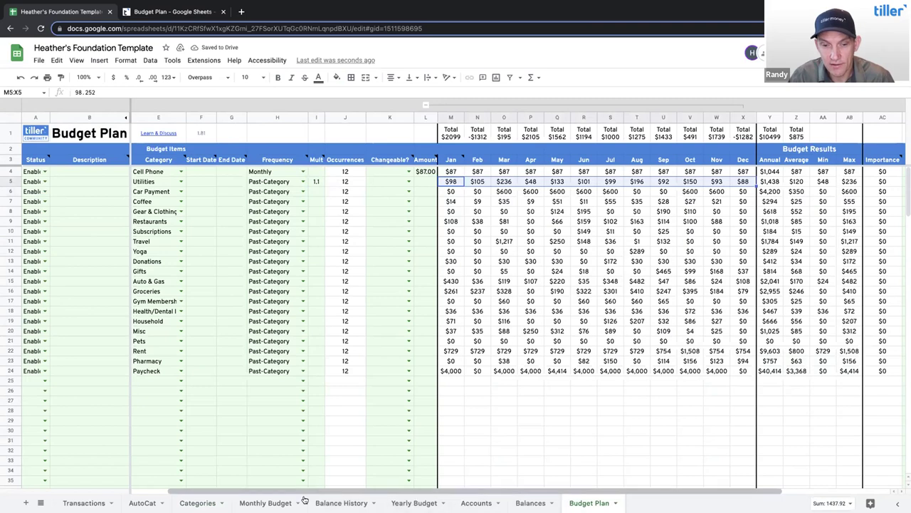
{"action": "left_click", "coordinate": [198, 503]}
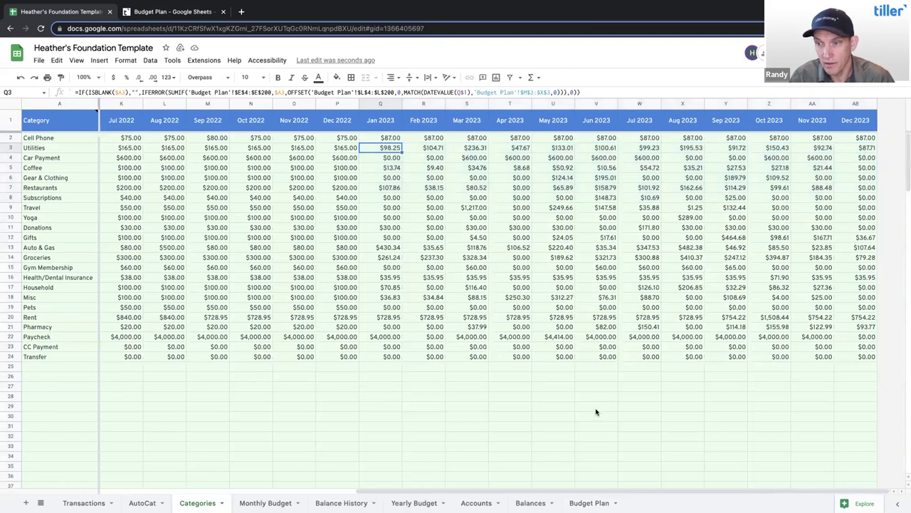
Step: Set Groceries on the Budget Plan to a Weekly frequency with an amount of 50, and check its January to March amounts
{"action": "left_click", "coordinate": [573, 503]}
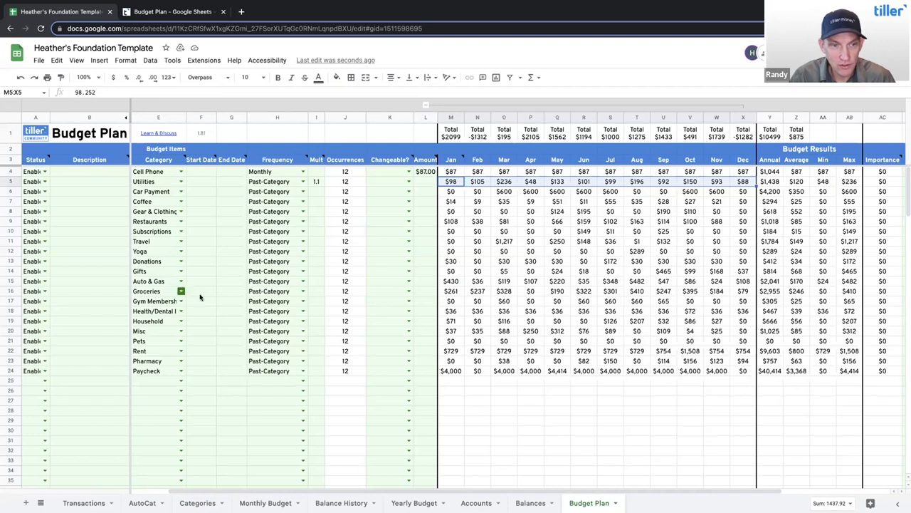
{"action": "left_click", "coordinate": [265, 293]}
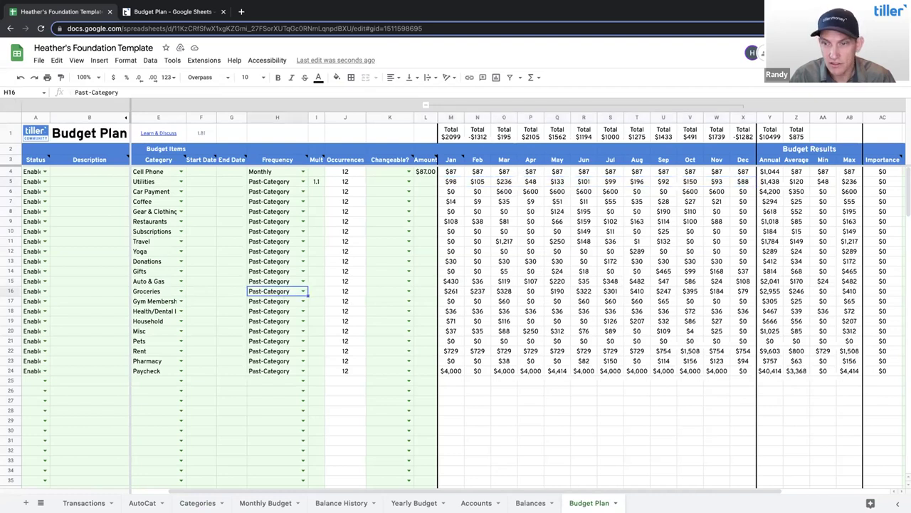
{"action": "left_click", "coordinate": [796, 292]}
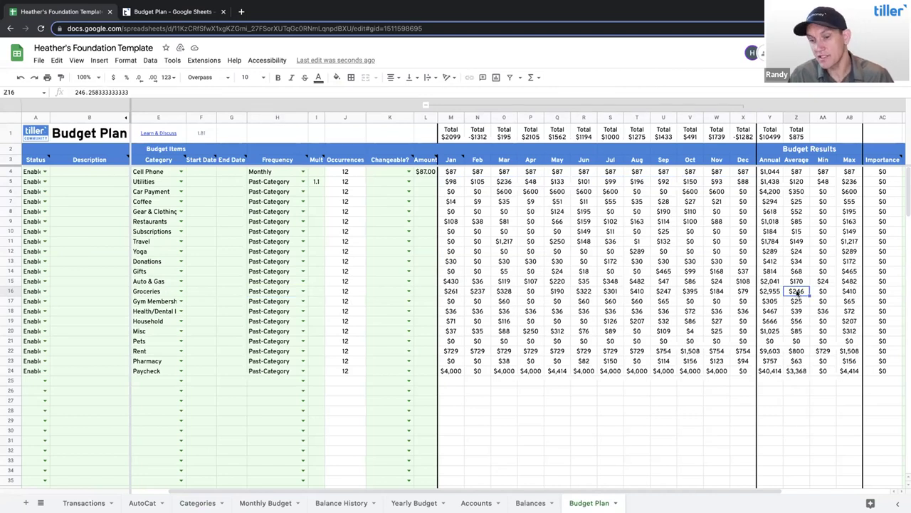
{"action": "double_click", "coordinate": [300, 290]}
{"action": "left_click", "coordinate": [285, 303]}
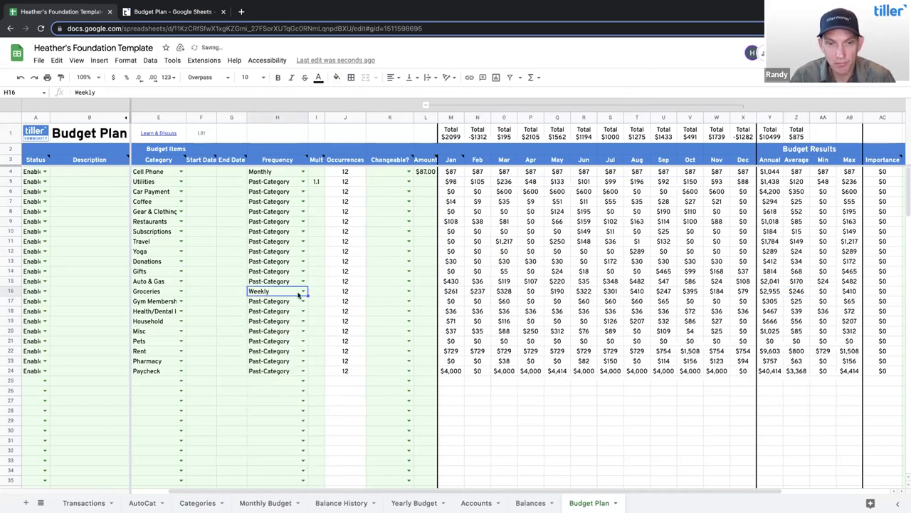
{"action": "left_click", "coordinate": [423, 291]}
{"action": "type", "text": "50"}
{"action": "key", "text": "Return"}
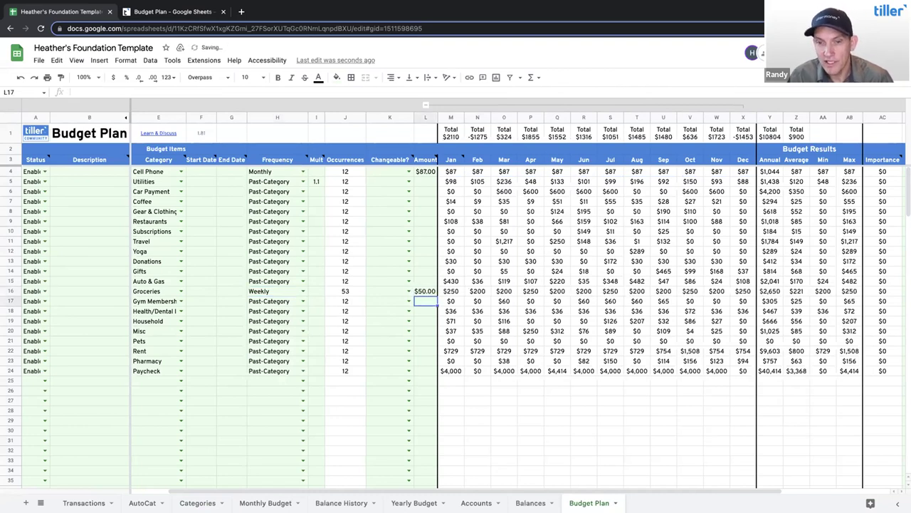
{"action": "left_click", "coordinate": [451, 290]}
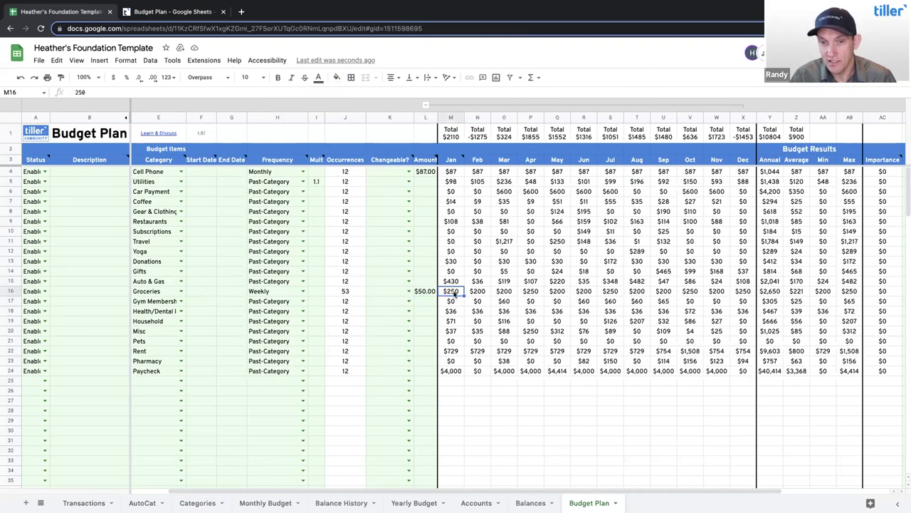
{"action": "left_click_drag", "start_coordinate": [477, 292], "coordinate": [503, 293]}
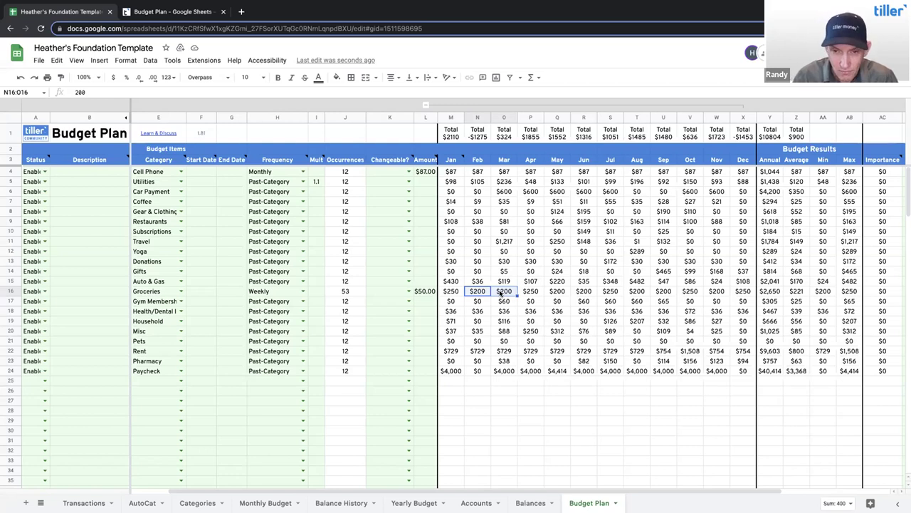
Step: Review Yoga's monthly amounts, and set its frequency to Annually with an amount of 289
{"action": "left_click", "coordinate": [636, 252]}
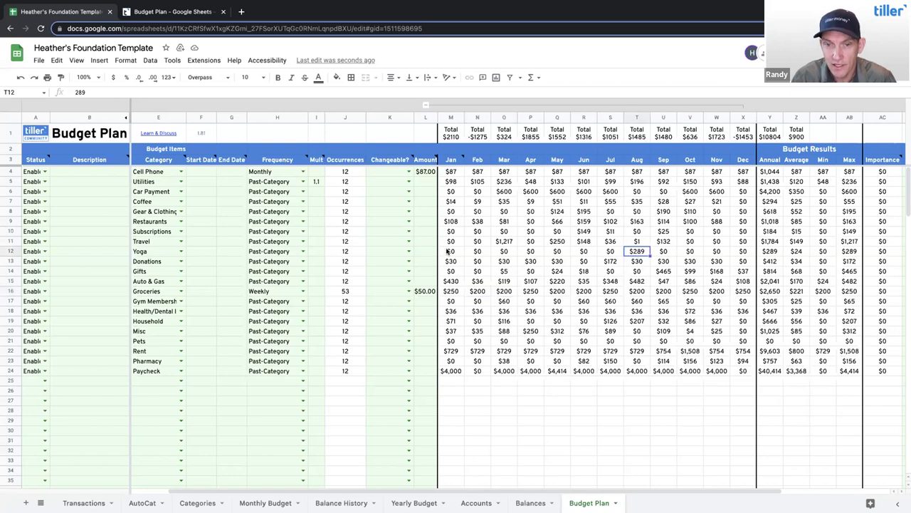
{"action": "left_click_drag", "start_coordinate": [459, 253], "coordinate": [752, 254]}
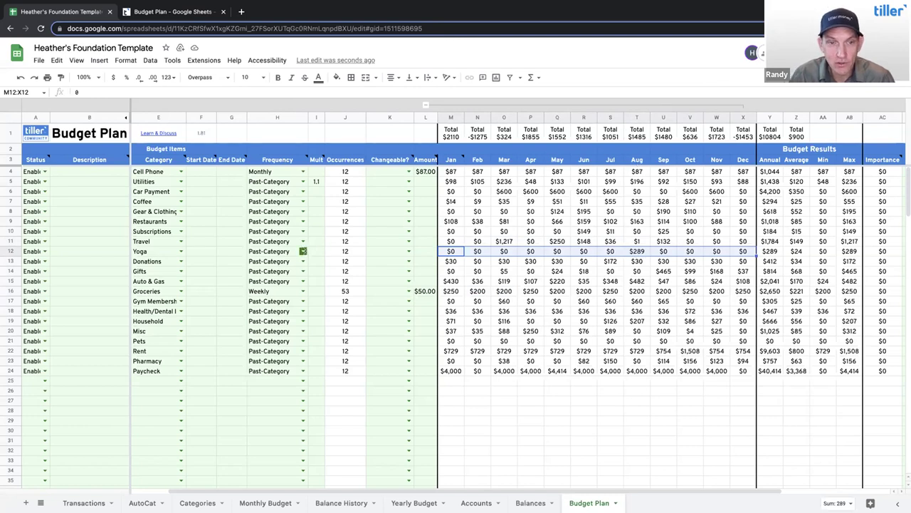
{"action": "left_click", "coordinate": [303, 251]}
{"action": "left_click", "coordinate": [286, 344]}
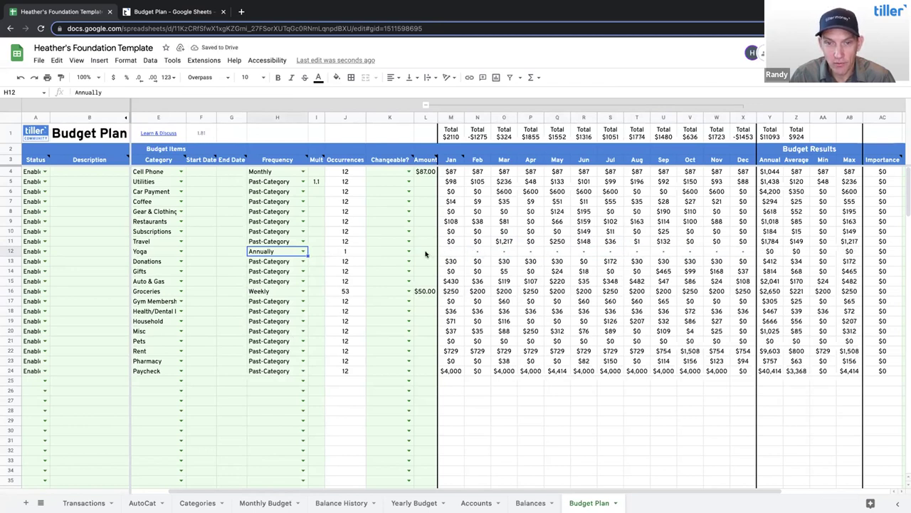
{"action": "left_click", "coordinate": [427, 252]}
{"action": "type", "text": "289"}
{"action": "key", "text": "Return"}
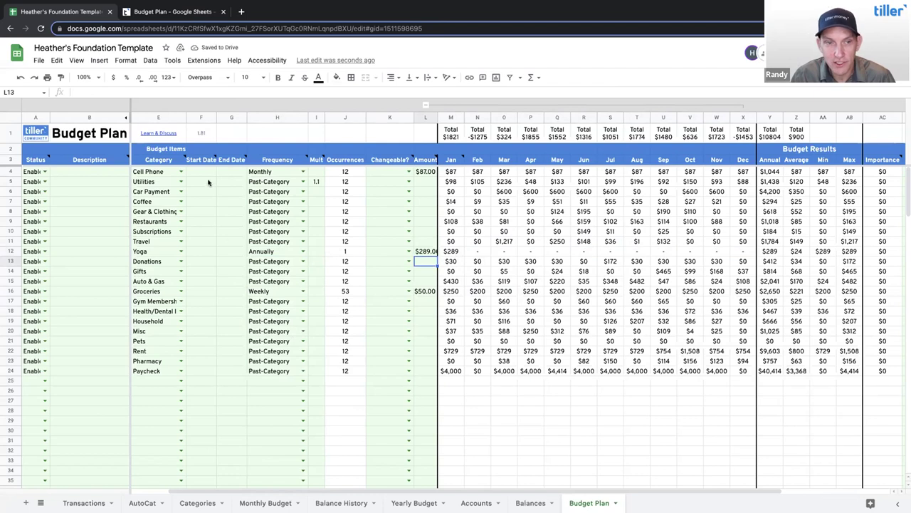
Step: Set the Start Date of the Yoga row to 8/1/23
{"action": "left_click", "coordinate": [202, 252]}
{"action": "type", "text": "8/1/23"}
{"action": "key", "text": "Tab"}
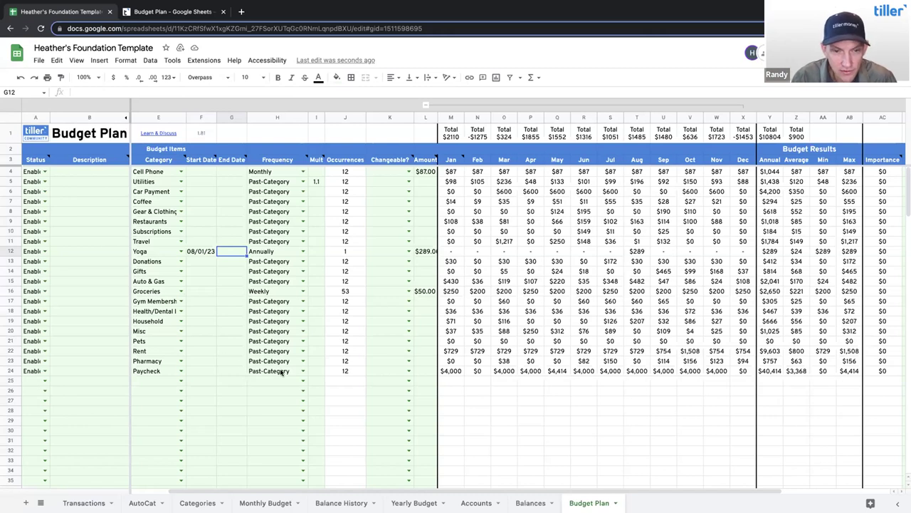
Step: Review the Paycheck row's January, February and December amounts, and set it to a Weekly frequency with an amount of 2,000
{"action": "left_click", "coordinate": [450, 371]}
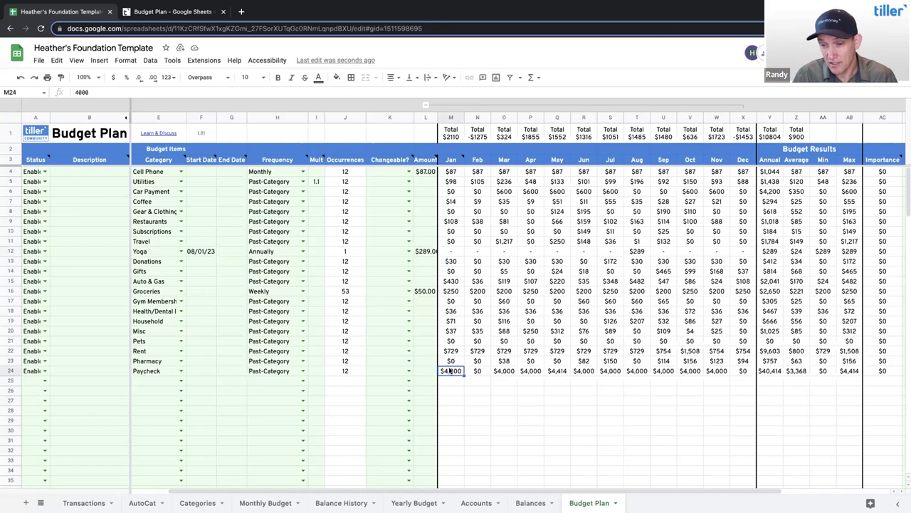
{"action": "left_click", "coordinate": [489, 371]}
{"action": "left_click", "coordinate": [742, 371]}
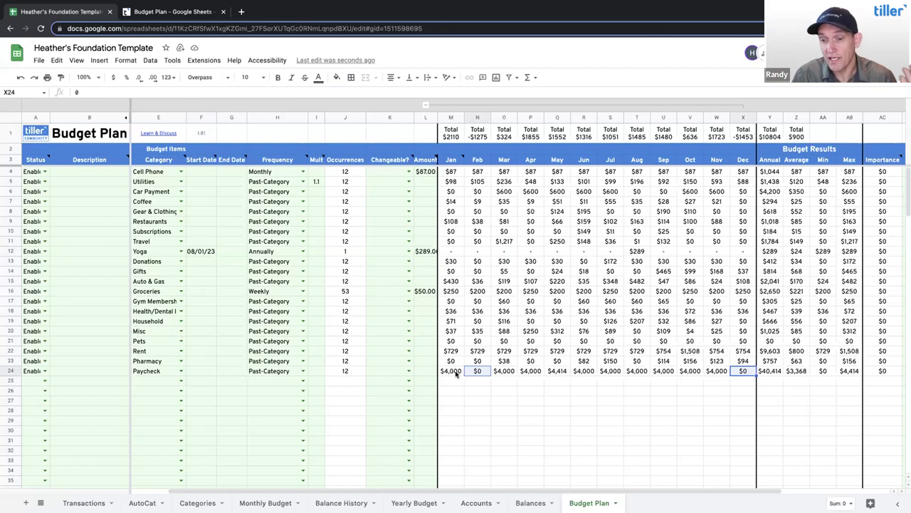
{"action": "left_click", "coordinate": [303, 371]}
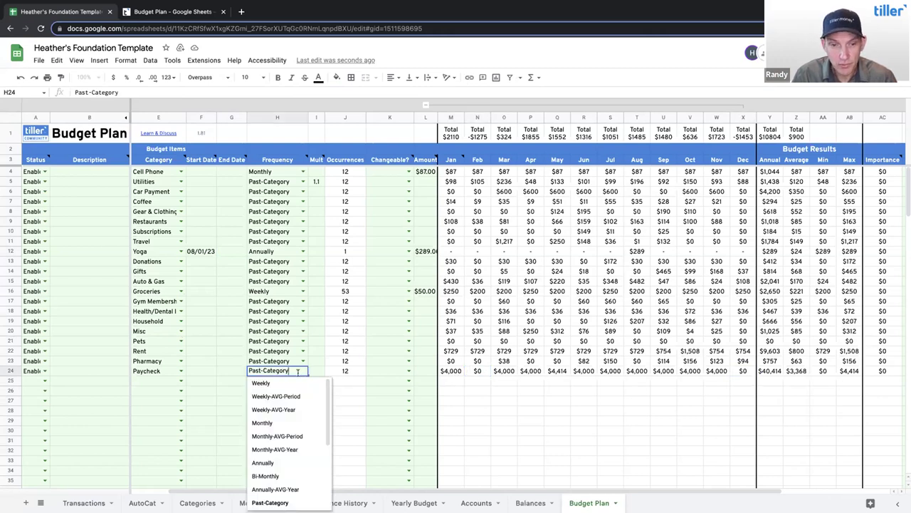
{"action": "left_click", "coordinate": [262, 383]}
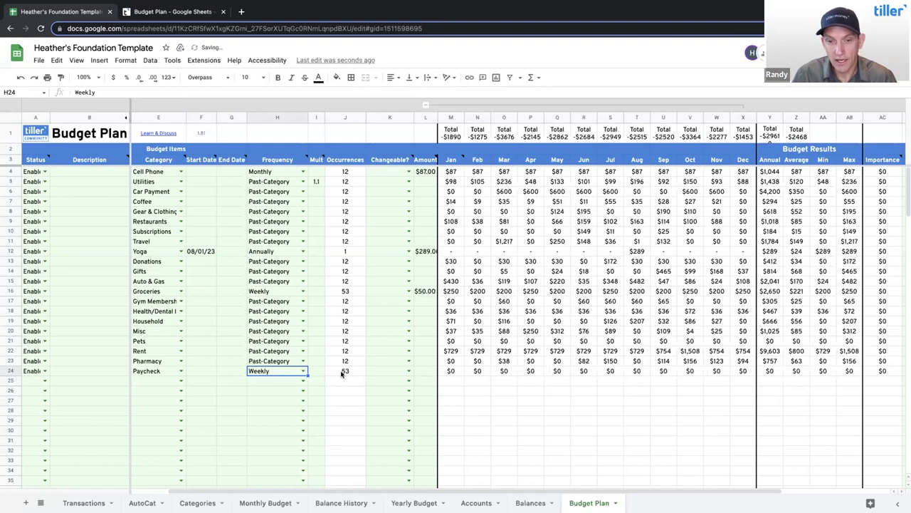
{"action": "left_click", "coordinate": [425, 371]}
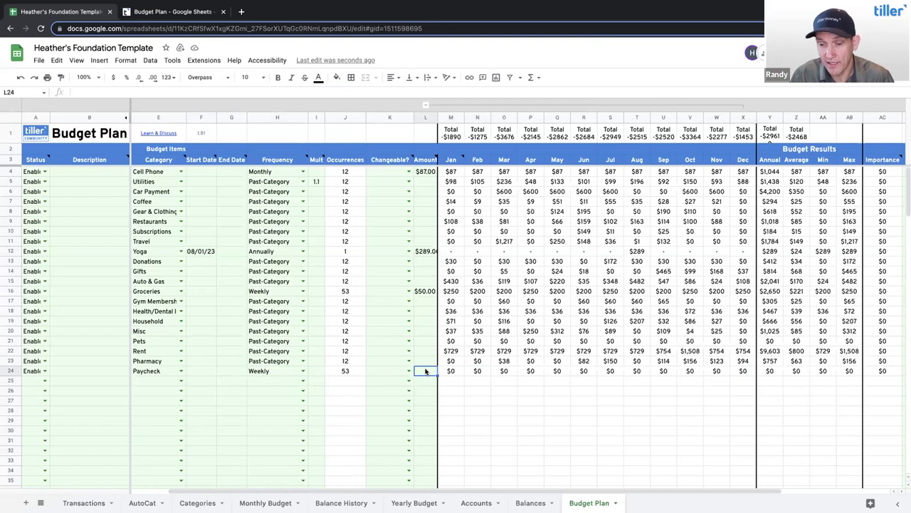
{"action": "type", "text": "200"}
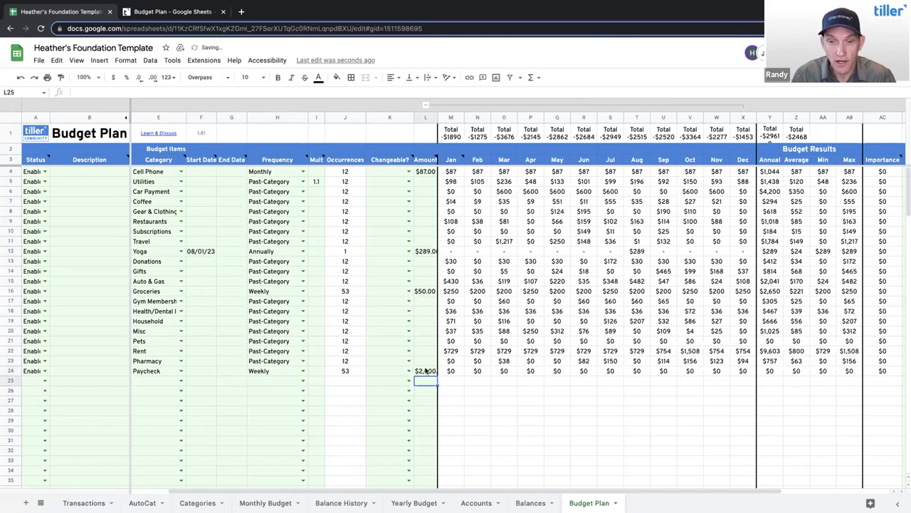
{"action": "key", "text": "Return"}
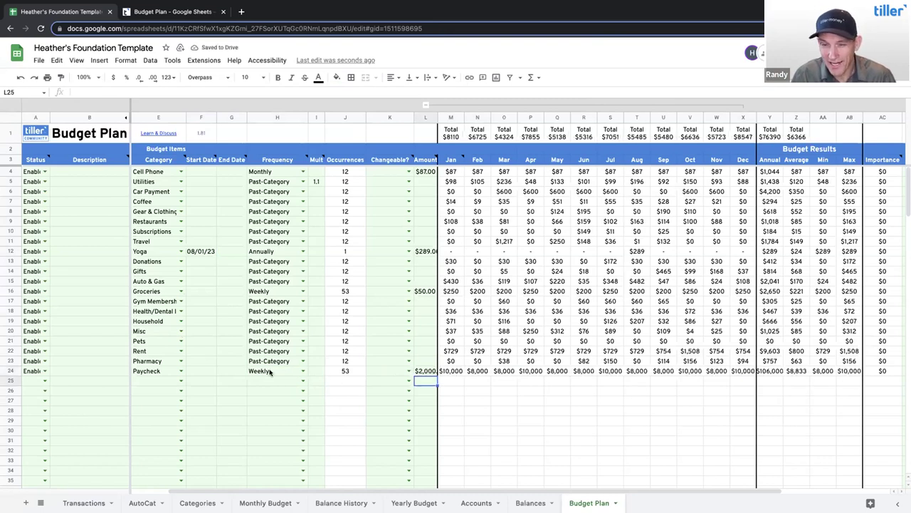
Step: Set the multiplier of the weekly Paycheck row to 2
{"action": "left_click", "coordinate": [269, 372]}
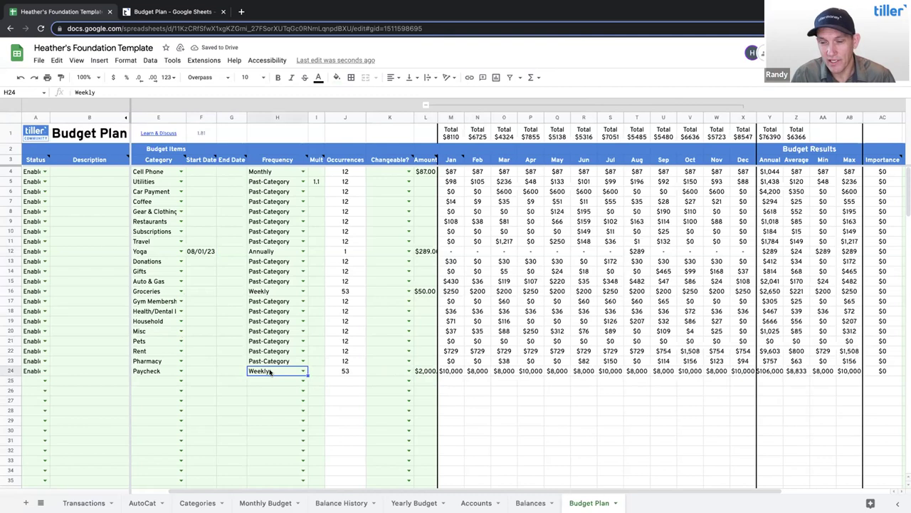
{"action": "left_click", "coordinate": [311, 371]}
{"action": "mouse_move", "coordinate": [314, 162]}
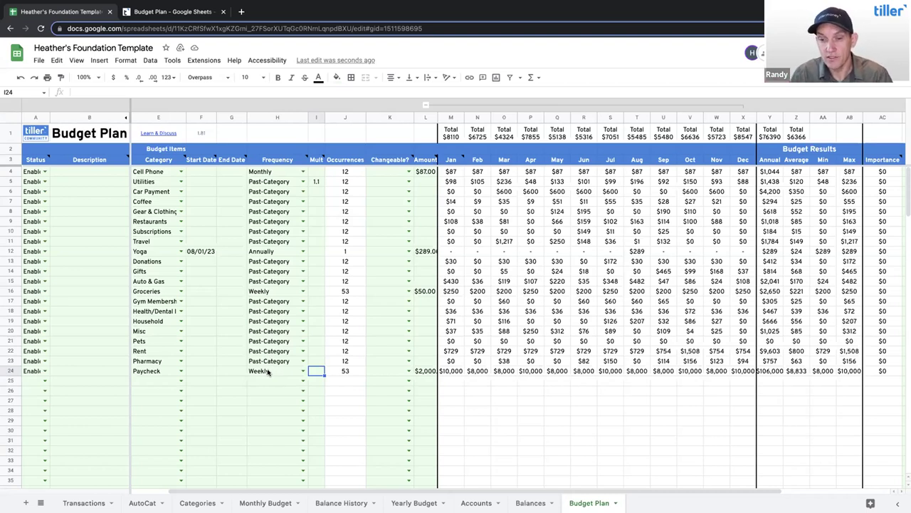
{"action": "type", "text": "2"}
{"action": "key", "text": "Return"}
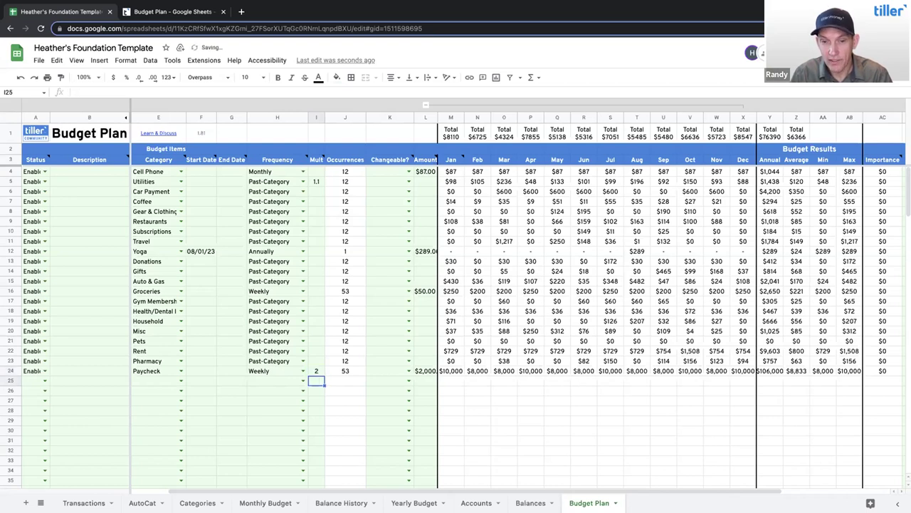
Step: Check the Paycheck row's January and February amounts and its frequency settings, and select the Travel category
{"action": "left_click", "coordinate": [453, 371]}
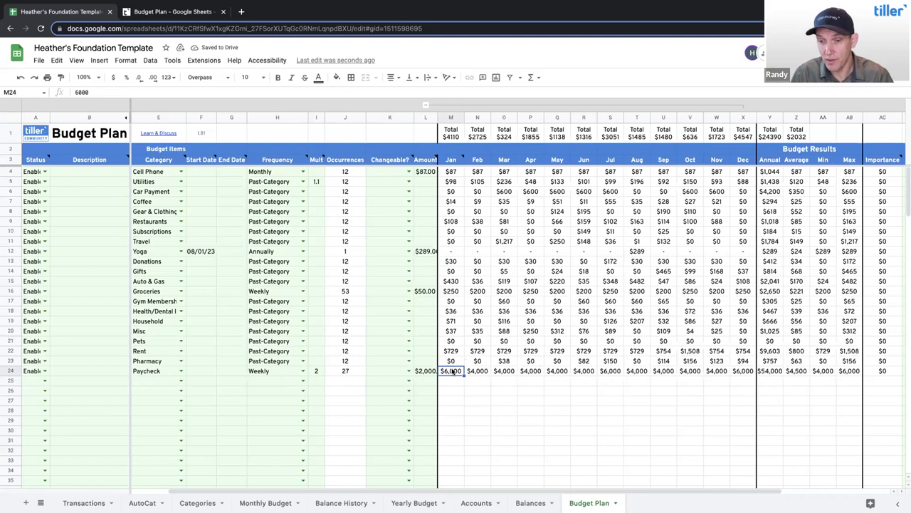
{"action": "key", "text": "Right"}
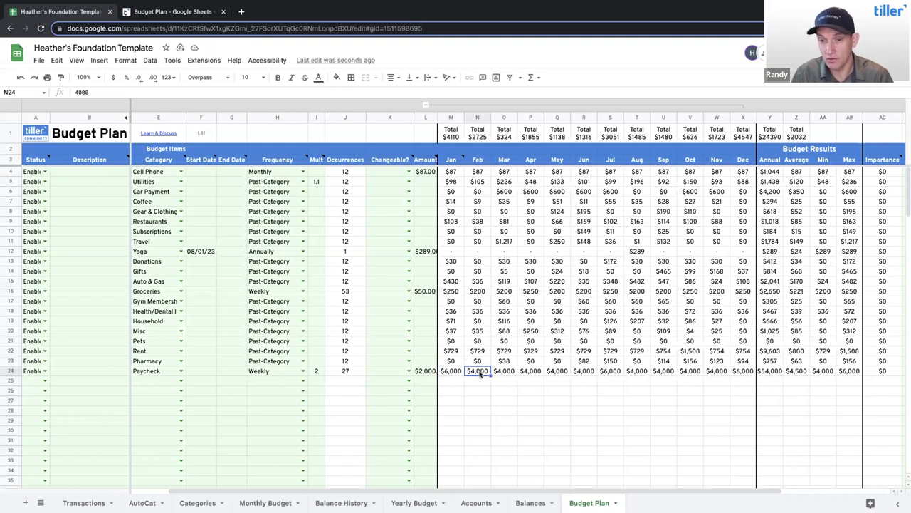
{"action": "left_click_drag", "start_coordinate": [270, 372], "coordinate": [428, 373]}
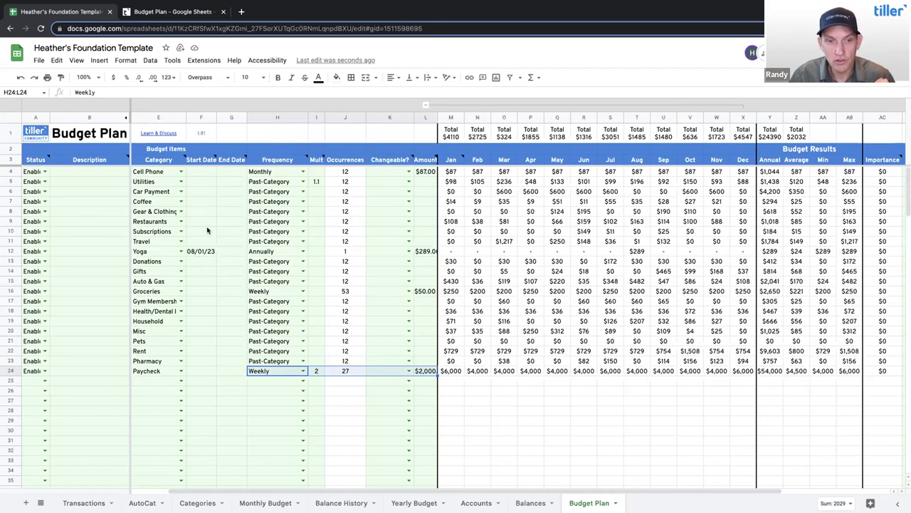
{"action": "left_click", "coordinate": [161, 244]}
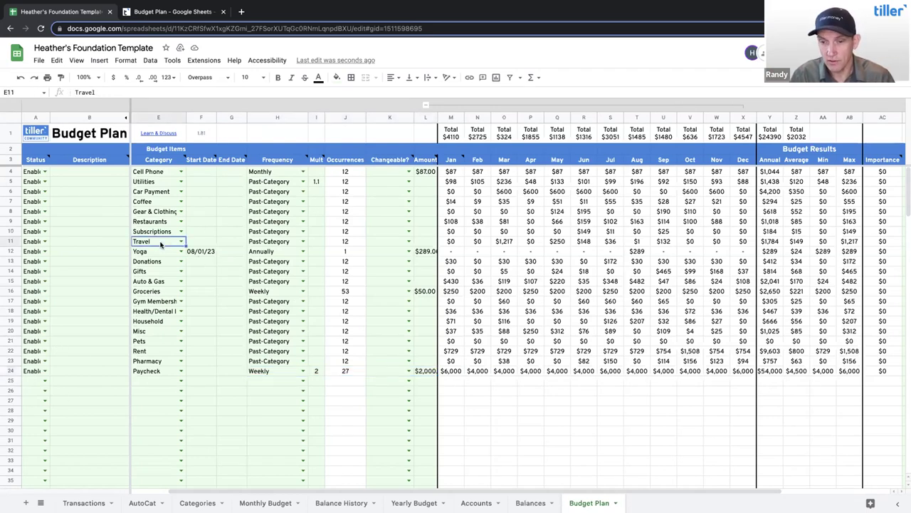
Step: Set the status of the first empty row, row 25, to Enable, leaving its description blank
{"action": "left_click", "coordinate": [44, 381]}
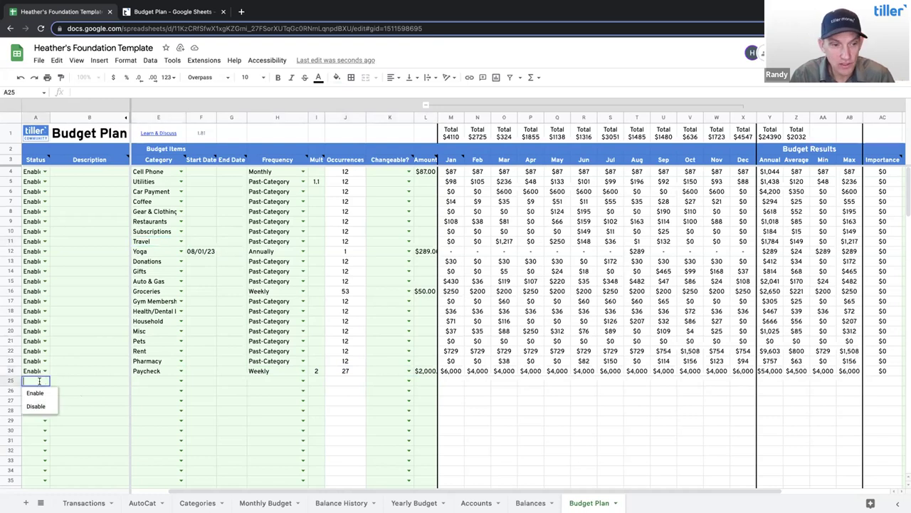
{"action": "left_click", "coordinate": [35, 394]}
{"action": "left_click", "coordinate": [79, 381]}
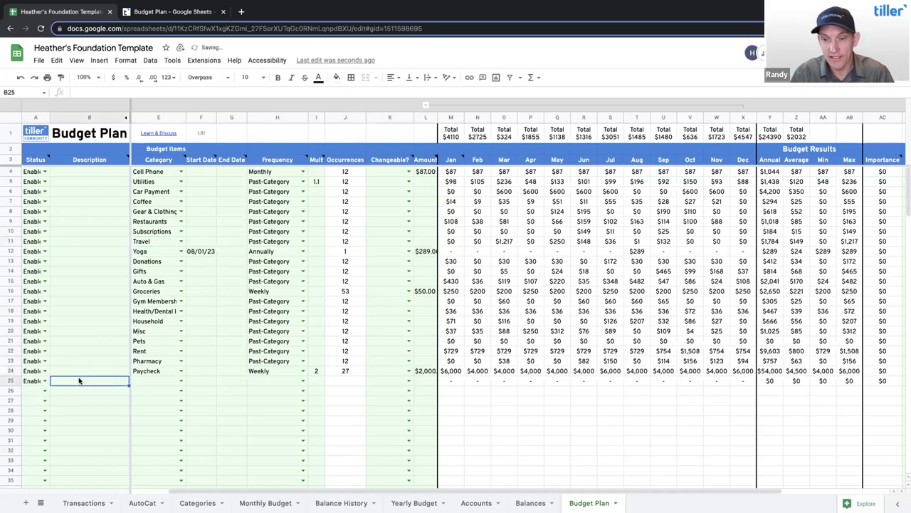
{"action": "type", "text": "Eu"}
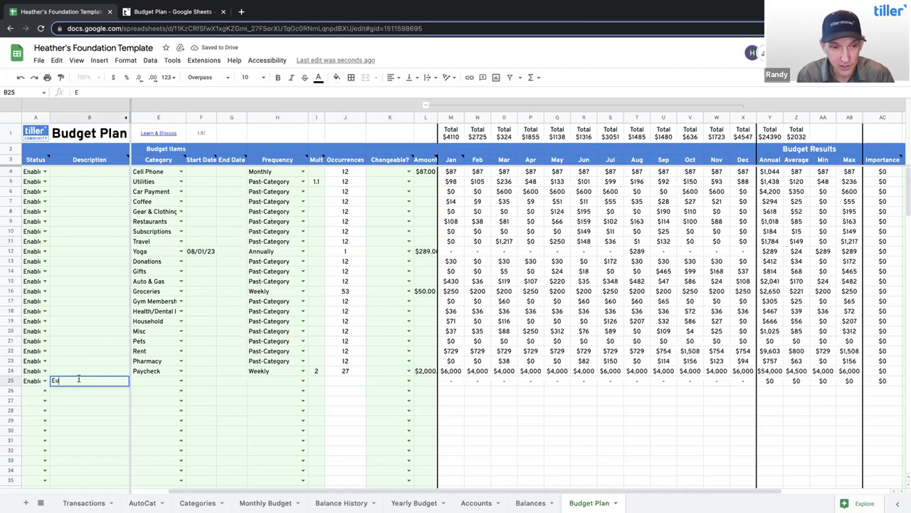
{"action": "key", "text": "BackSpace"}
{"action": "key", "text": "BackSpace"}
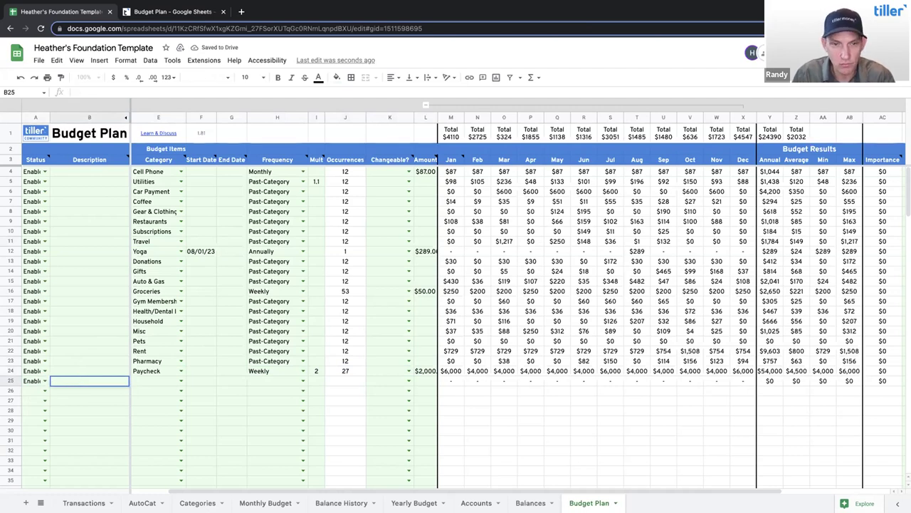
Step: Check the Travel row's March amount, and set the row to a Monthly frequency with an amount of 50
{"action": "left_click", "coordinate": [506, 242]}
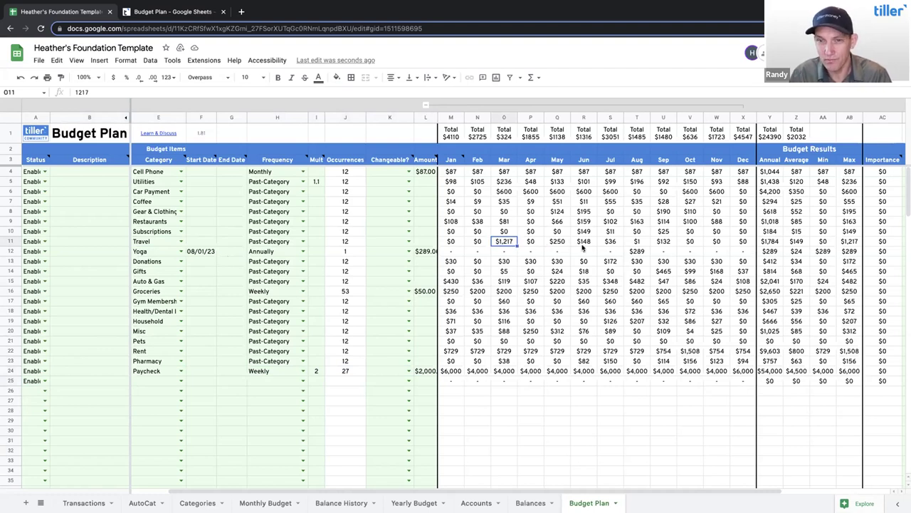
{"action": "left_click", "coordinate": [773, 242]}
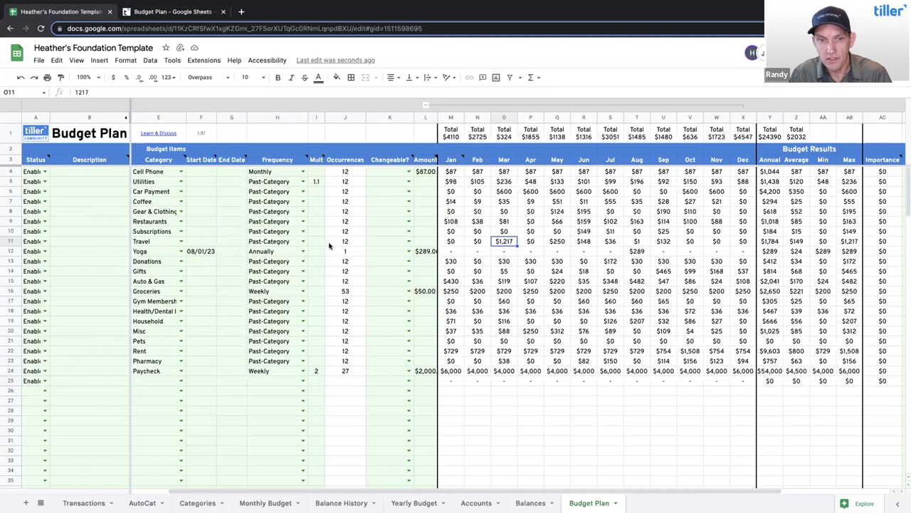
{"action": "left_click", "coordinate": [298, 243]}
{"action": "left_click", "coordinate": [299, 242]}
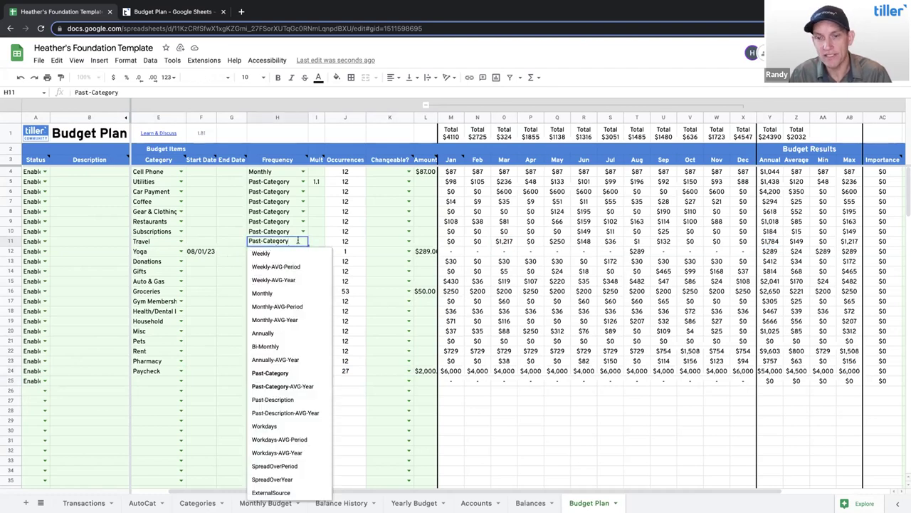
{"action": "left_click", "coordinate": [285, 292]}
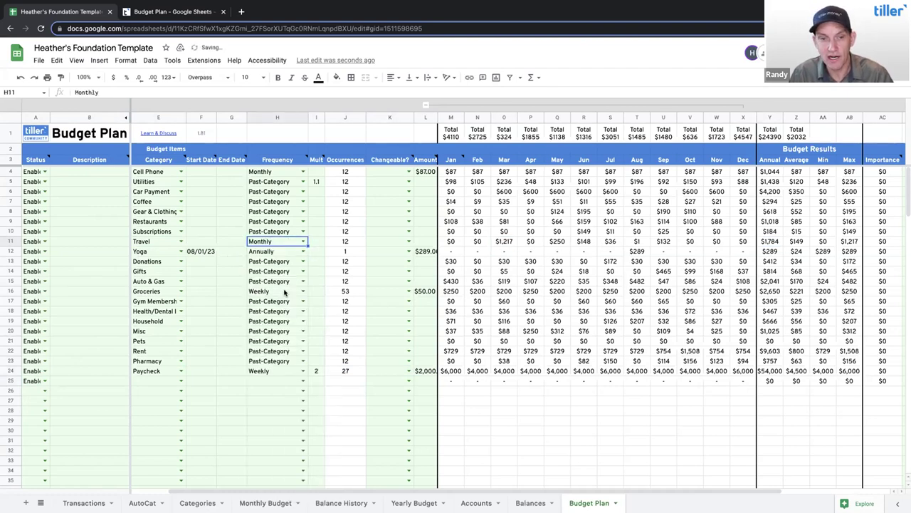
{"action": "left_click", "coordinate": [428, 242]}
{"action": "type", "text": "50"}
{"action": "key", "text": "Return"}
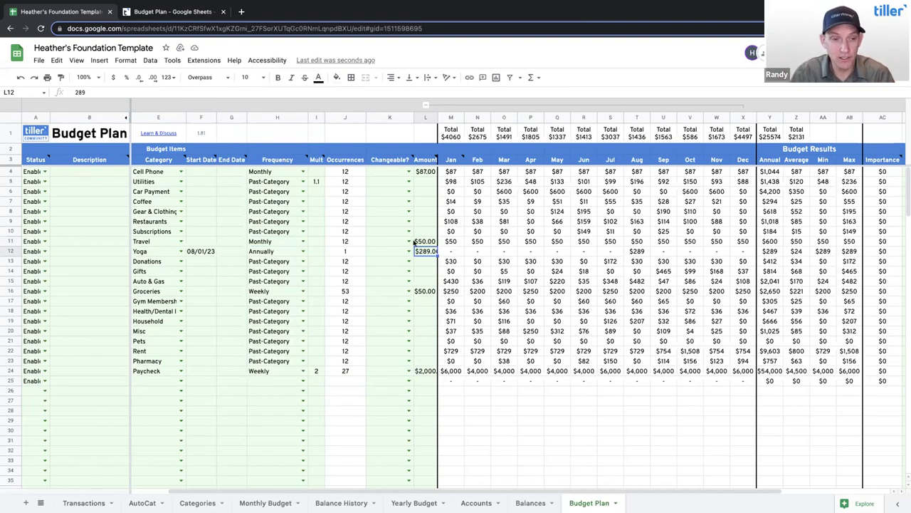
Step: Describe the new budget item in row 25 as European Vacation and assign it the Travel category
{"action": "left_click", "coordinate": [69, 380]}
{"action": "type", "text": "European Vacation"}
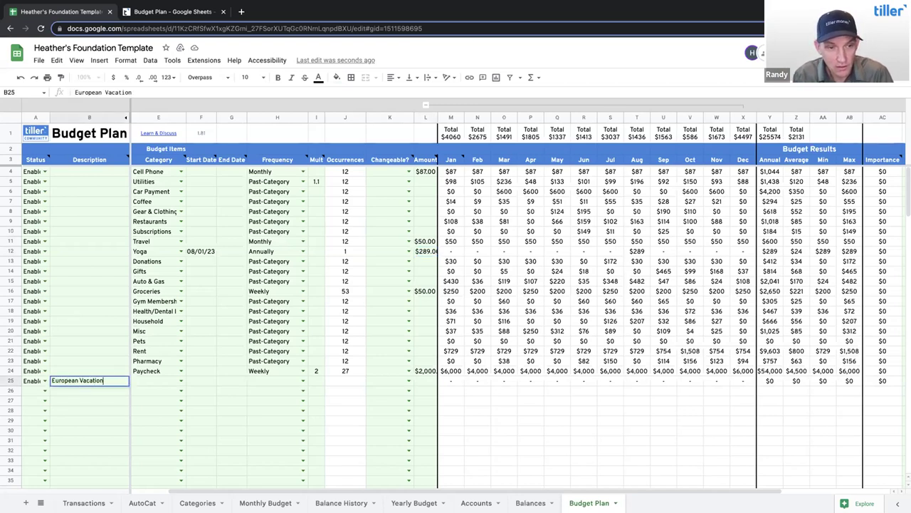
{"action": "key", "text": "Tab"}
{"action": "key", "text": "Tab"}
{"action": "type", "text": "Travel"}
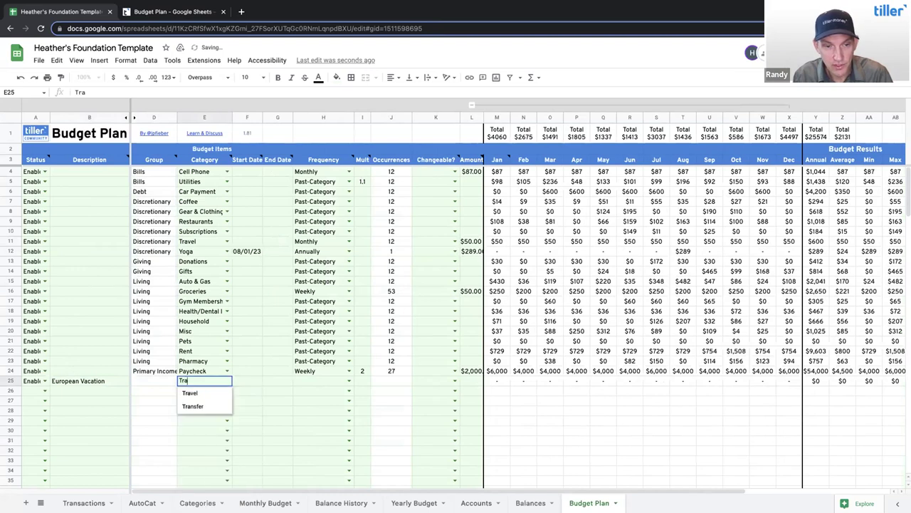
{"action": "key", "text": "Tab"}
Step: Set the amount of the European Vacation row to 2,000
{"action": "key", "text": "Tab"}
{"action": "key", "text": "Tab"}
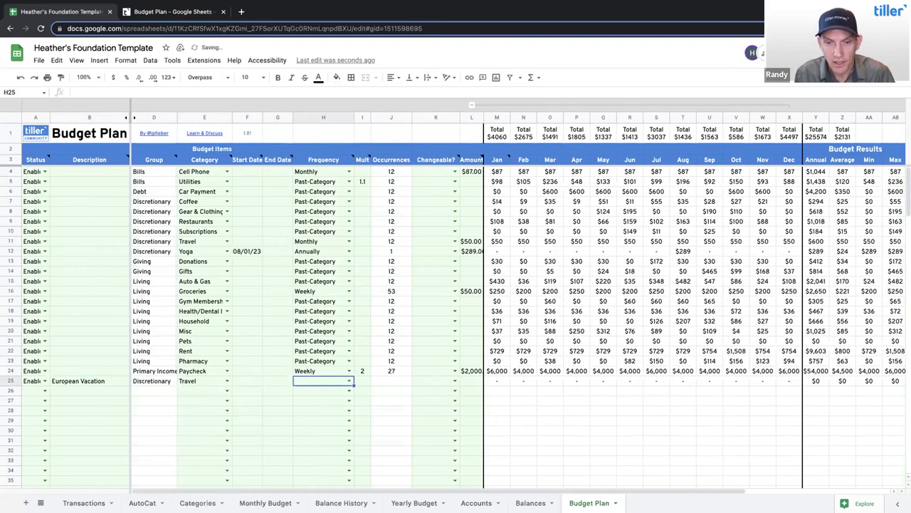
{"action": "key", "text": "Tab"}
{"action": "key", "text": "Tab"}
{"action": "key", "text": "Tab"}
{"action": "key", "text": "Tab"}
{"action": "type", "text": "2000"}
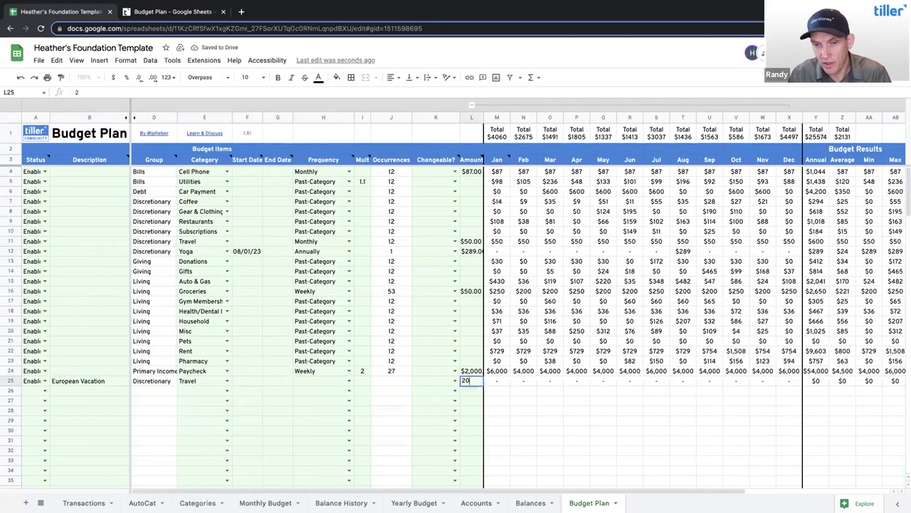
{"action": "key", "text": "shift+Tab"}
Step: Set the European Vacation row's Start Date to 6/1/23 and its End Date to 7/31/2023
{"action": "left_click", "coordinate": [247, 381]}
{"action": "type", "text": "6/1/23"}
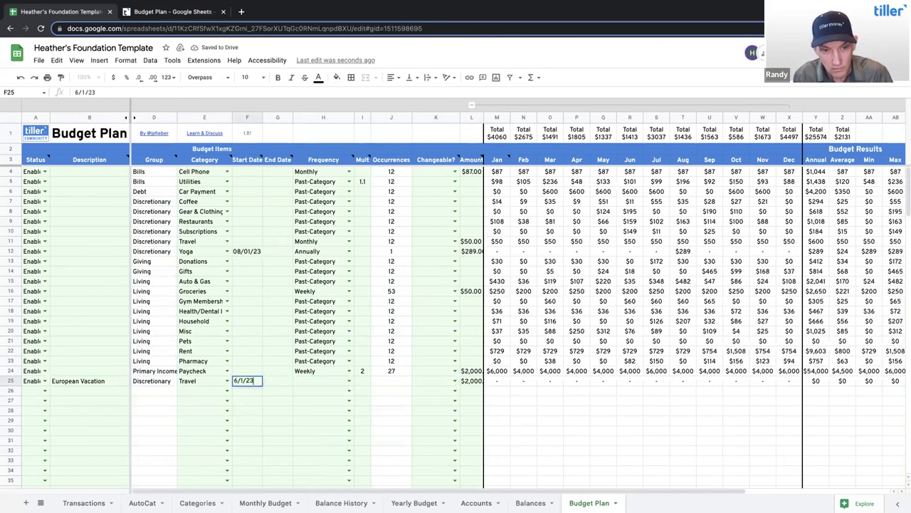
{"action": "key", "text": "Tab"}
{"action": "type", "text": "7/31/2023"}
{"action": "key", "text": "Tab"}
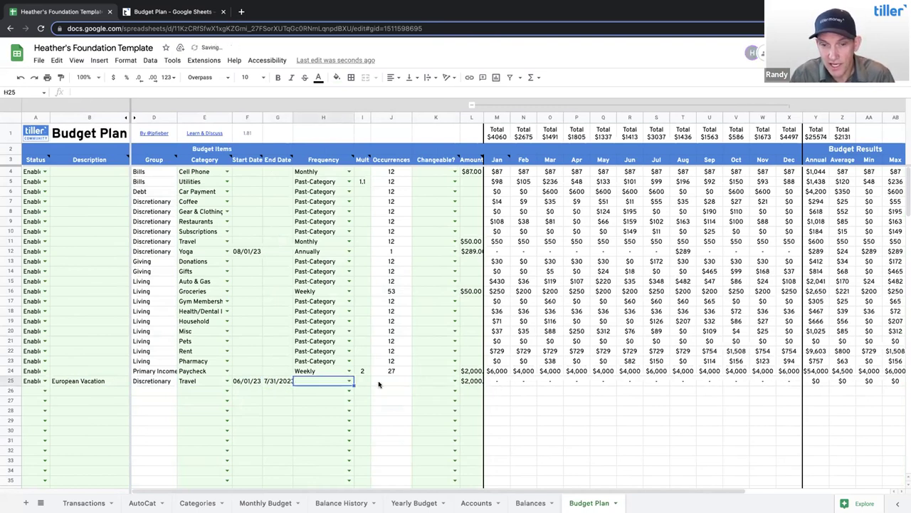
Step: Set the European Vacation row's frequency to SpreadOverPeriod and its amount to 3,000
{"action": "left_click", "coordinate": [350, 381]}
{"action": "scroll", "coordinate": [337, 490], "scroll_direction": "down", "scroll_amount": 8}
{"action": "scroll", "coordinate": [337, 489], "scroll_direction": "down", "scroll_amount": 1}
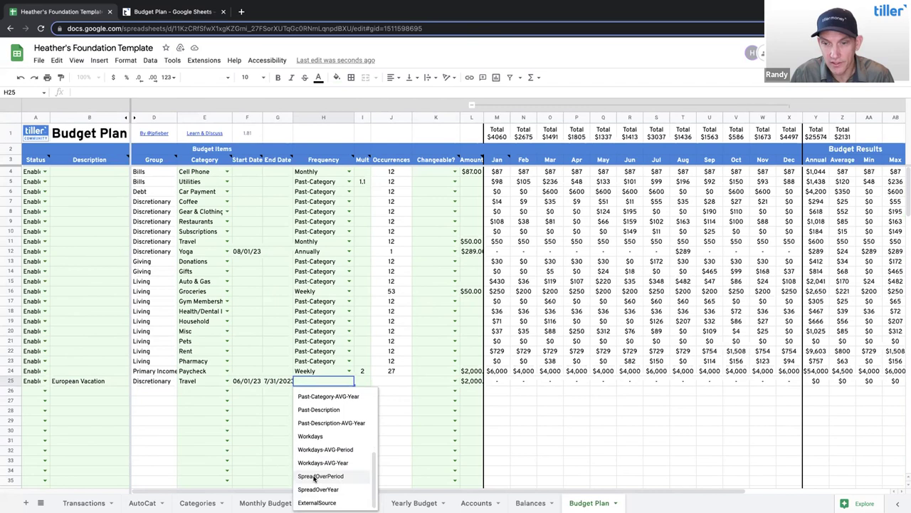
{"action": "left_click", "coordinate": [320, 476]}
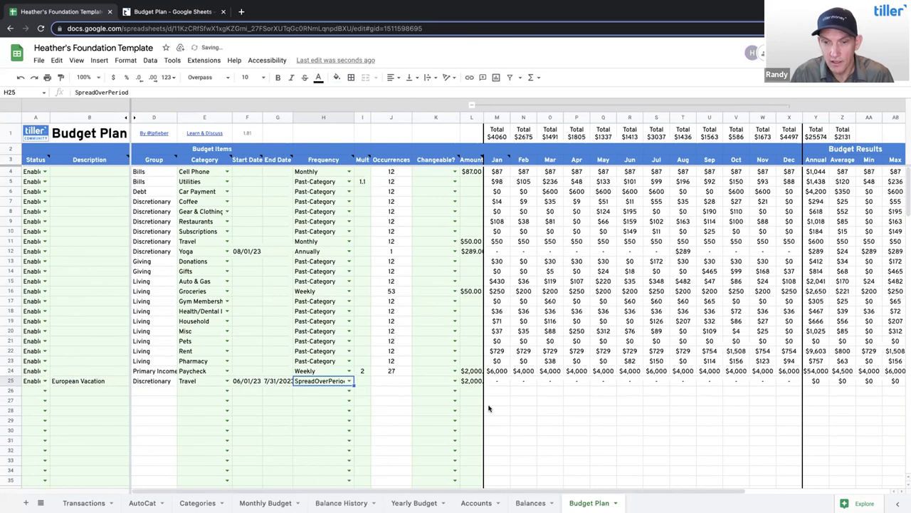
{"action": "left_click", "coordinate": [472, 381]}
{"action": "type", "text": "3000"}
{"action": "key", "text": "Return"}
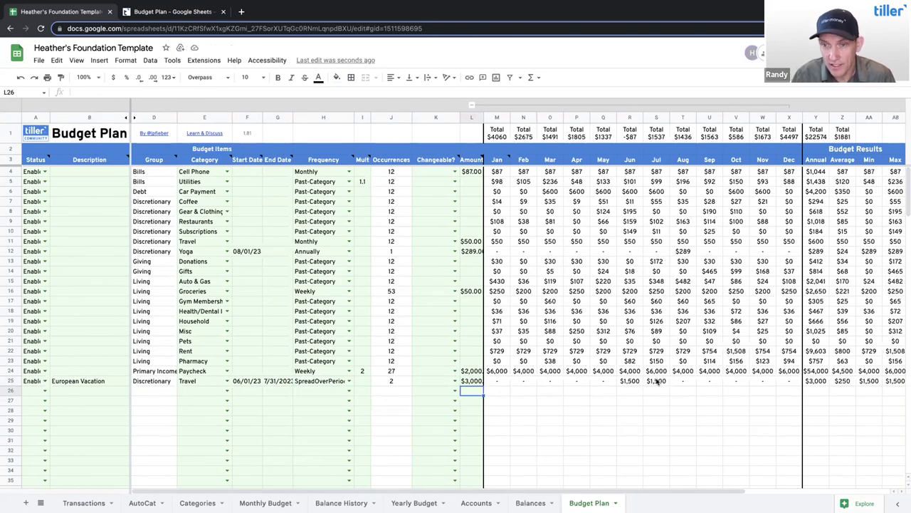
Step: Set the European Vacation amount to $2,000
{"action": "left_click", "coordinate": [472, 381]}
{"action": "type", "text": "10"}
{"action": "key", "text": "BackSpace"}
{"action": "type", "text": "00"}
{"action": "key", "text": "Return"}
Step: Compare the two Travel budget items, highlighting the regular item's monthly amounts and the European Vacation's June and July amounts
{"action": "left_click", "coordinate": [204, 381]}
{"action": "key", "text": "ctrl+c"}
{"action": "left_click", "coordinate": [202, 242]}
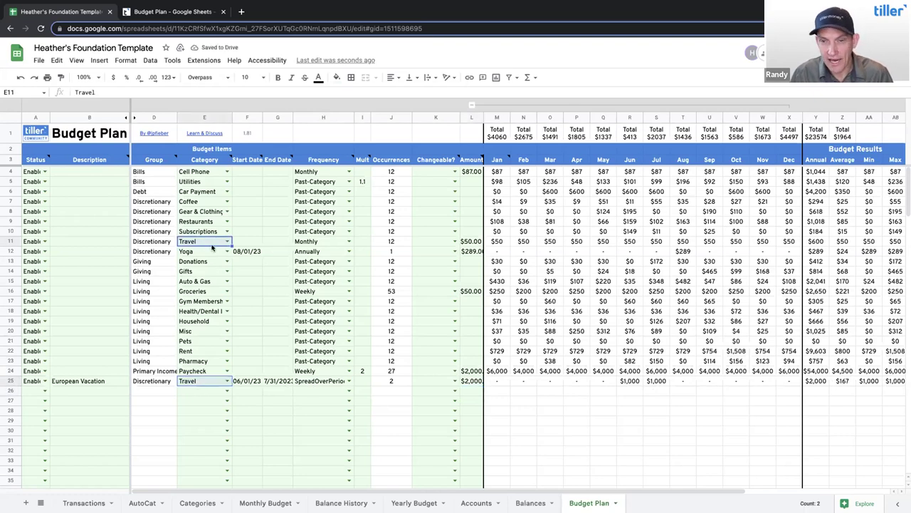
{"action": "left_click_drag", "start_coordinate": [503, 240], "coordinate": [774, 245]}
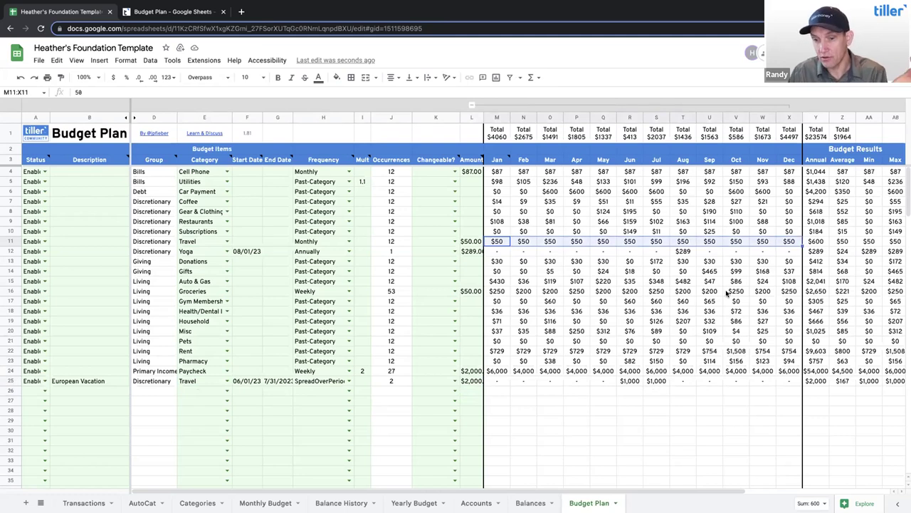
{"action": "left_click", "coordinate": [637, 382]}
{"action": "left_click_drag", "start_coordinate": [645, 383], "coordinate": [651, 382]}
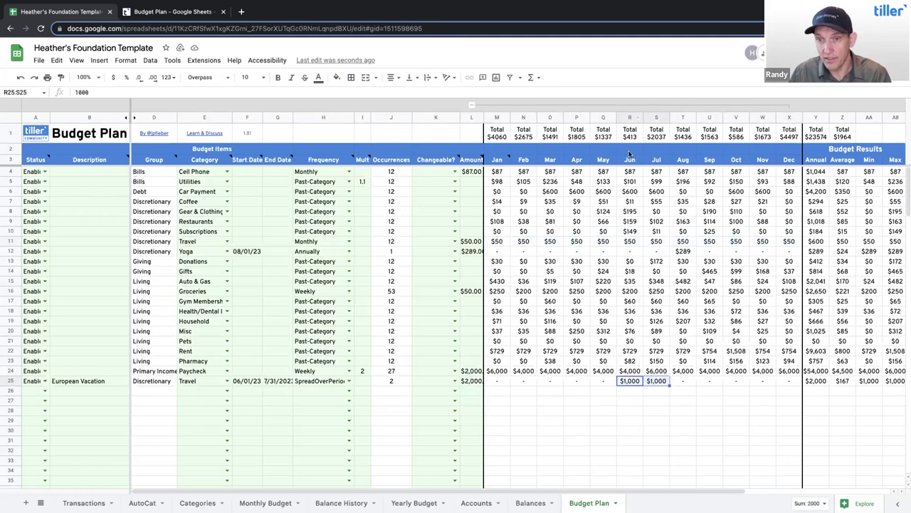
Step: Check the Travel row's 2023 monthly budgets in the Categories sheet, focusing on June and July
{"action": "left_click", "coordinate": [197, 503]}
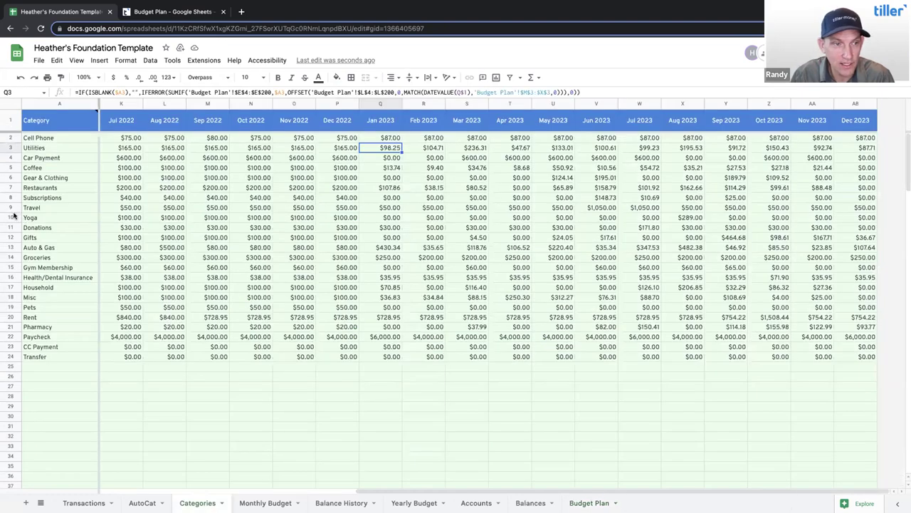
{"action": "left_click", "coordinate": [11, 207]}
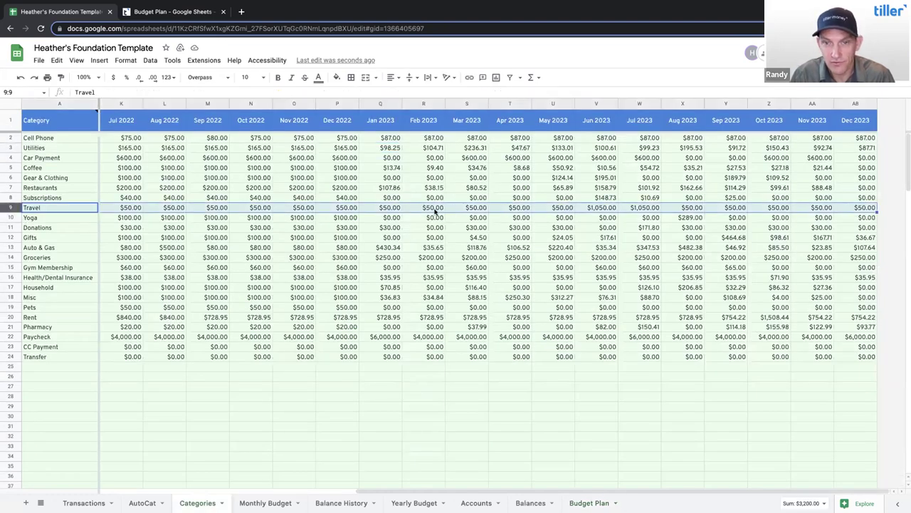
{"action": "left_click_drag", "start_coordinate": [388, 207], "coordinate": [651, 207]}
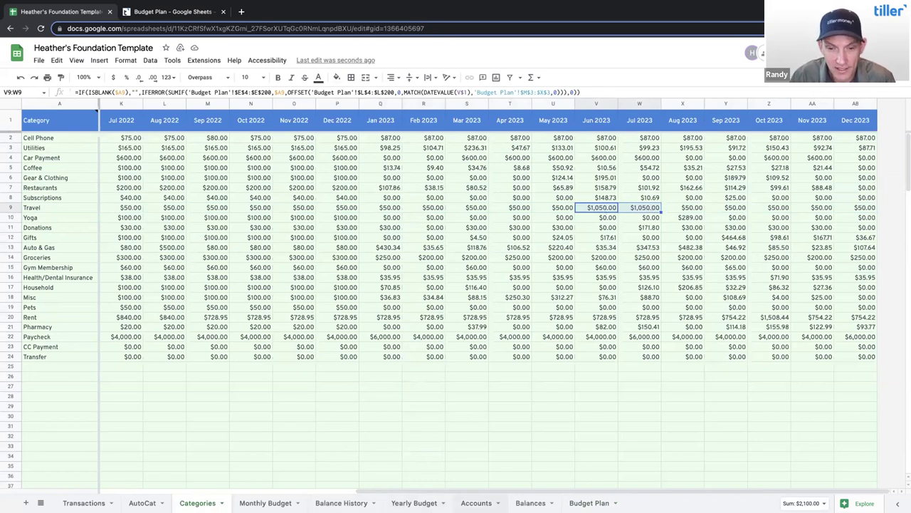
Step: Return to the Budget Plan sheet and add an enabled item described as Bathroom Remodel in row 26
{"action": "left_click", "coordinate": [590, 503]}
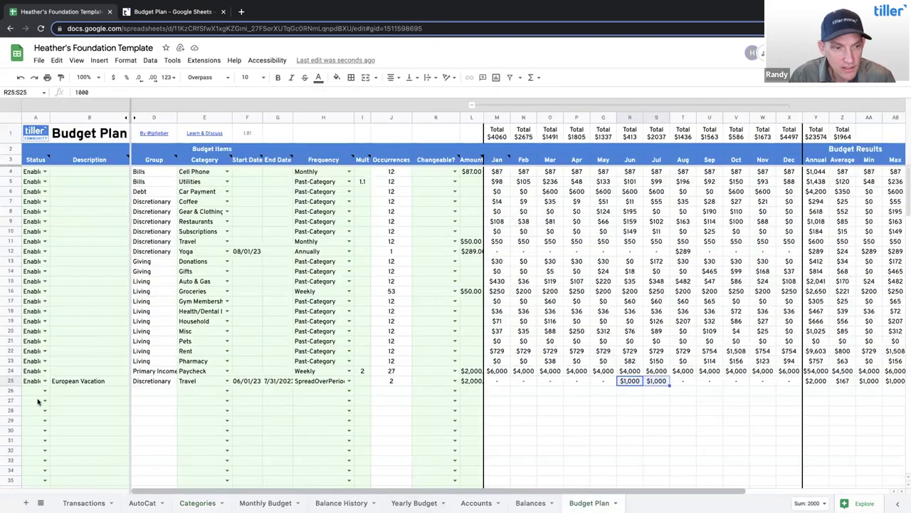
{"action": "left_click", "coordinate": [30, 391]}
{"action": "type", "text": "ena"}
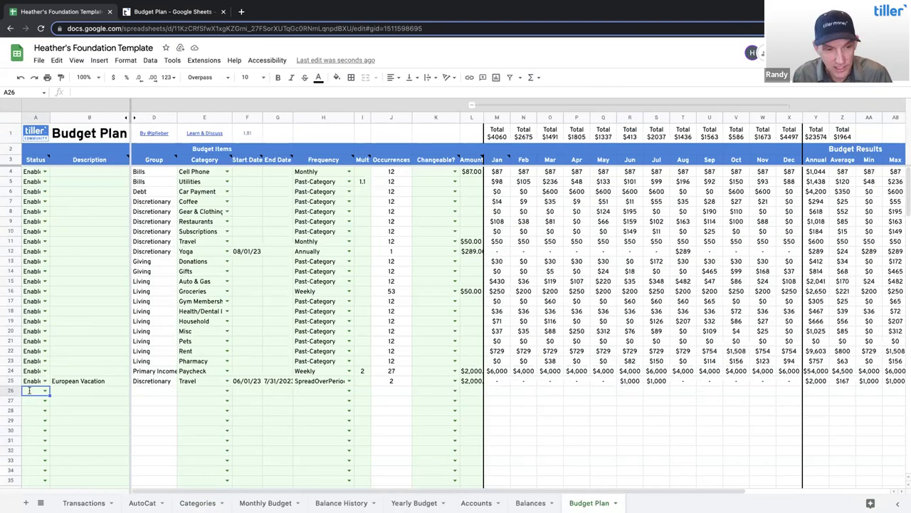
{"action": "key", "text": "Tab"}
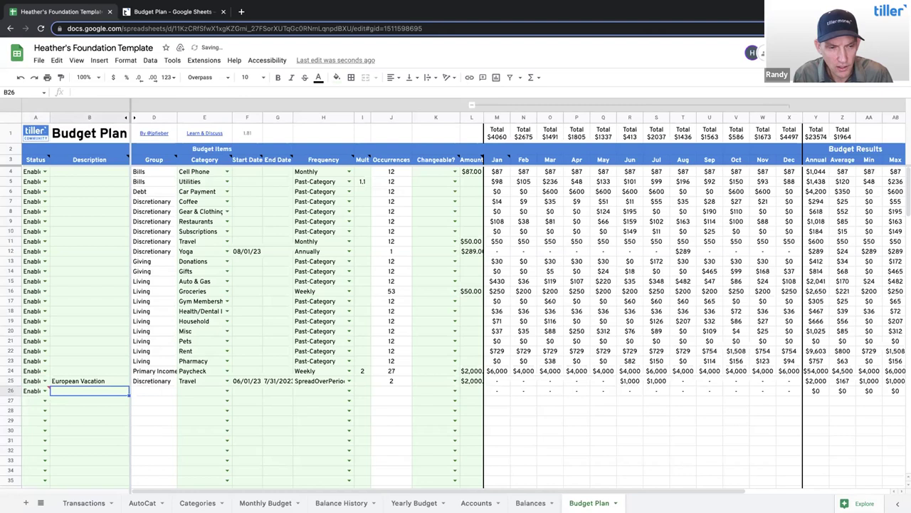
{"action": "type", "text": "Bathroom Remodel"}
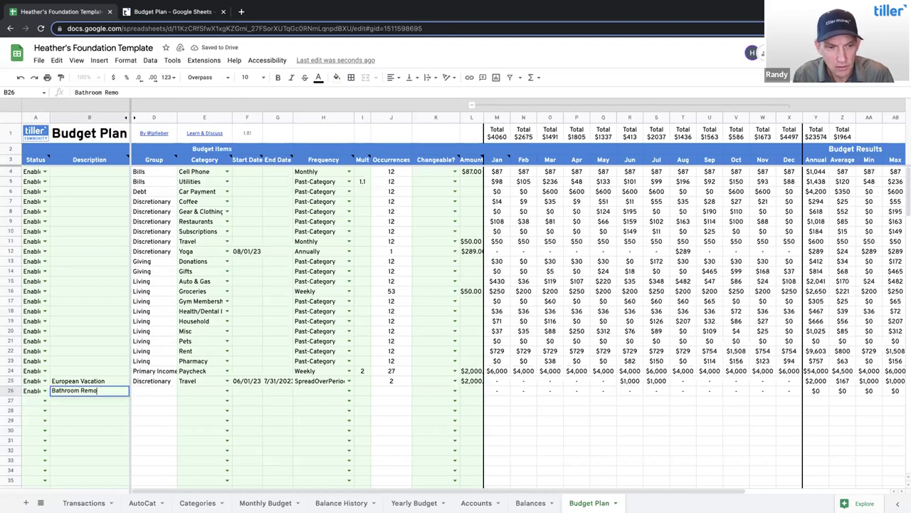
{"action": "key", "text": "Tab"}
Step: Fill in the Bathroom Remodel category as house, with start date 9/1/23 and end date 11/30/23
{"action": "key", "text": "Tab"}
{"action": "type", "text": "hous"}
{"action": "key", "text": "Tab"}
{"action": "type", "text": "9/1/23"}
{"action": "key", "text": "Tab"}
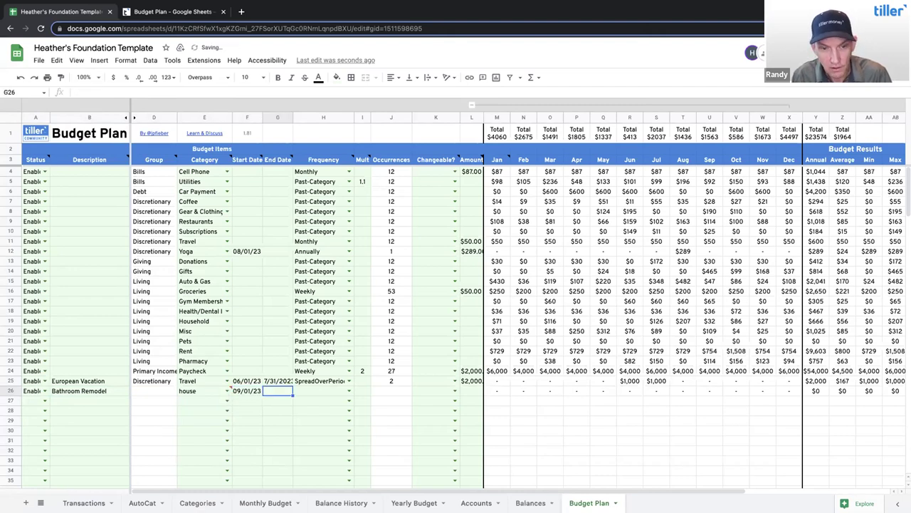
{"action": "type", "text": "11/30/23"}
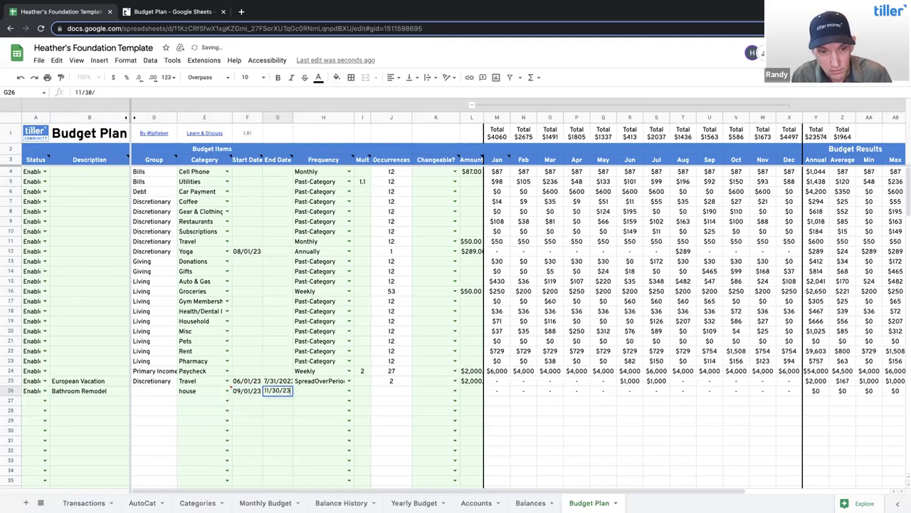
Step: Set the Bathroom Remodel frequency to SpreadOverPeriod and correct its category to Household
{"action": "key", "text": "Tab"}
{"action": "type", "text": "S"}
{"action": "key", "text": "shift+Tab"}
{"action": "key", "text": "shift+Tab"}
{"action": "key", "text": "shift+Tab"}
{"action": "type", "text": "Household"}
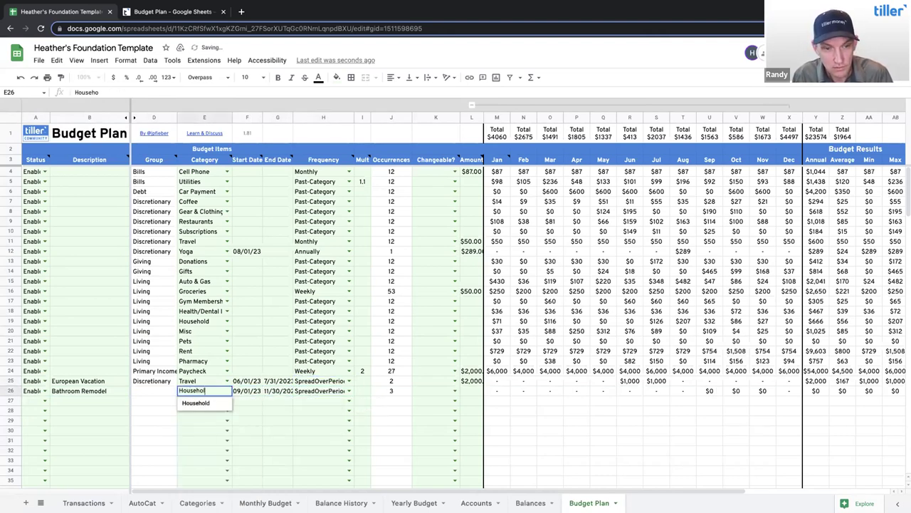
Step: Set the Bathroom Remodel amount to 10000 and change the item's status to Disable
{"action": "key", "text": "Tab"}
{"action": "key", "text": "Tab"}
{"action": "key", "text": "Tab"}
{"action": "key", "text": "Tab"}
{"action": "key", "text": "Tab"}
{"action": "key", "text": "Tab"}
{"action": "key", "text": "Tab"}
{"action": "type", "text": "10000"}
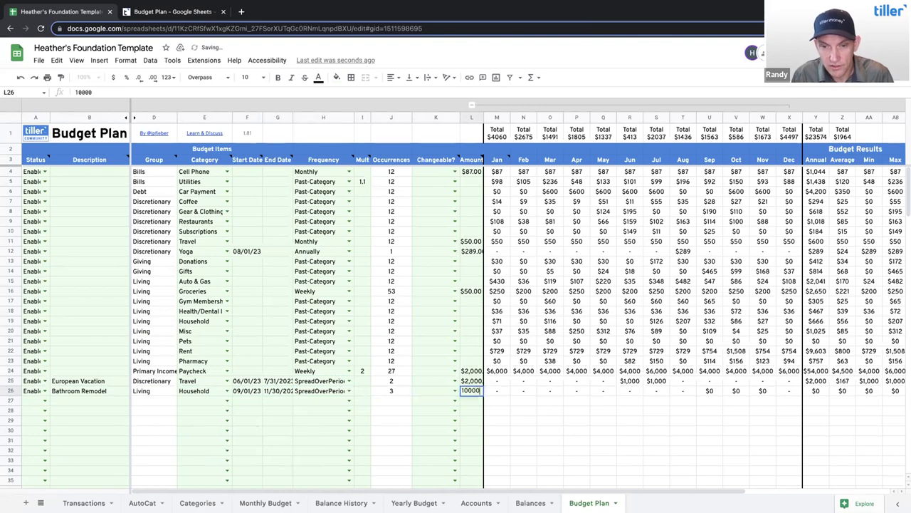
{"action": "key", "text": "Tab"}
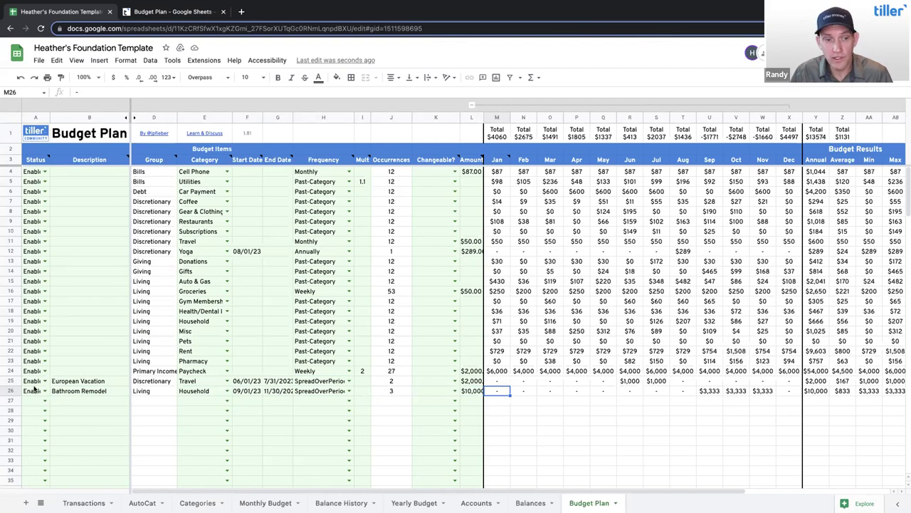
{"action": "left_click", "coordinate": [44, 391]}
{"action": "left_click", "coordinate": [43, 414]}
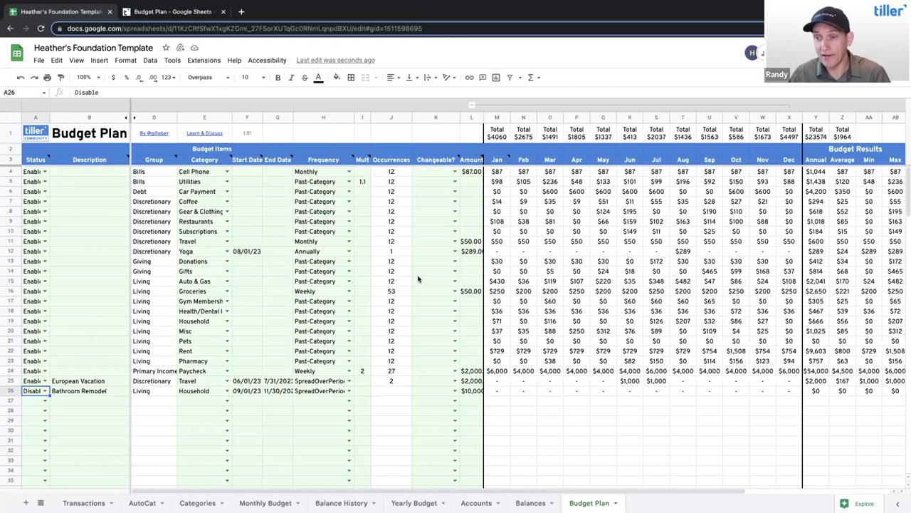
Step: Rate changeability as Very Difficult for Cell Phone, Difficult for Utilities and Not Changing for Car Payment
{"action": "left_click", "coordinate": [454, 172]}
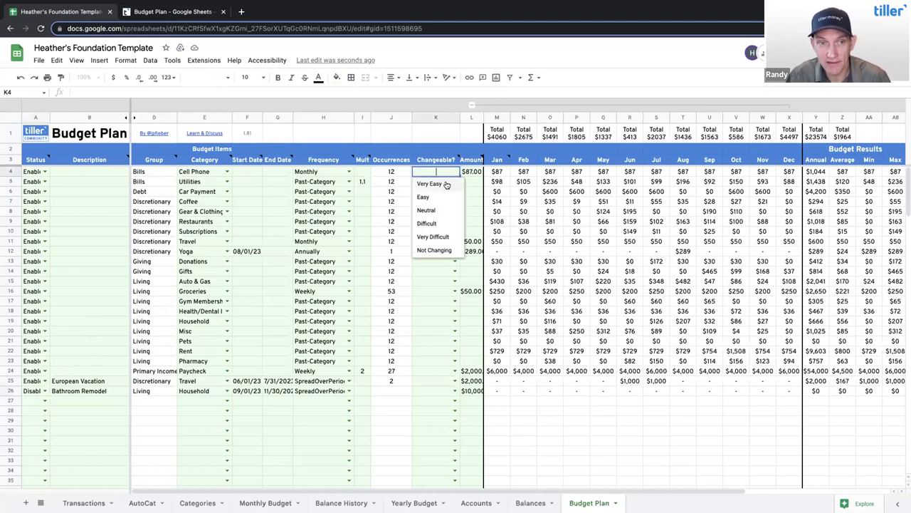
{"action": "left_click", "coordinate": [432, 237]}
{"action": "left_click", "coordinate": [454, 181]}
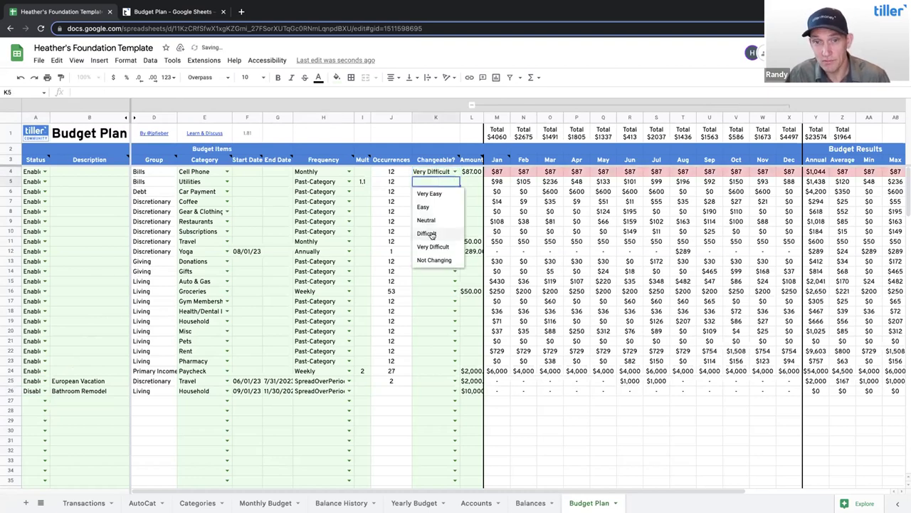
{"action": "left_click", "coordinate": [432, 235]}
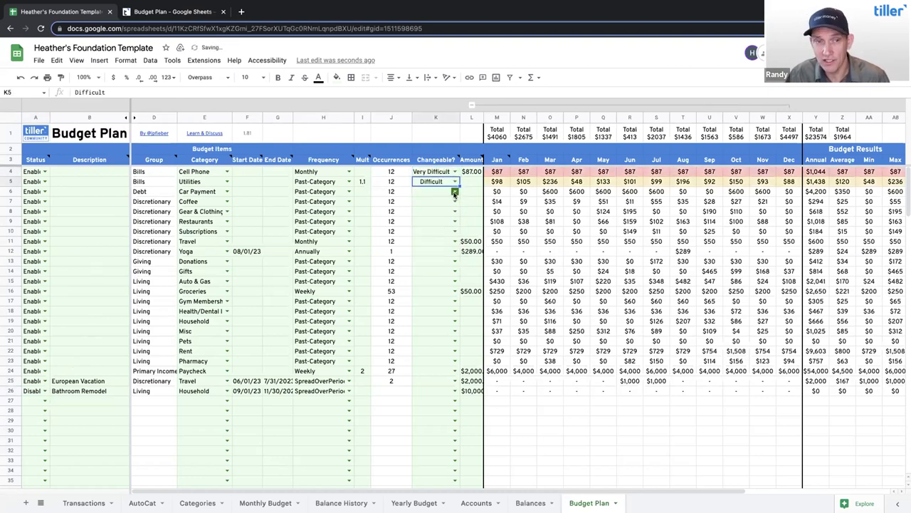
{"action": "left_click", "coordinate": [455, 193]}
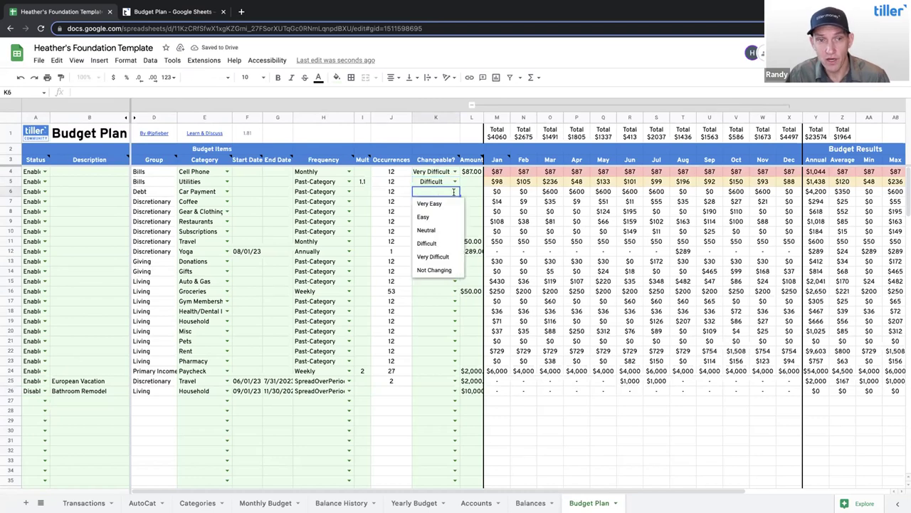
{"action": "left_click", "coordinate": [440, 270]}
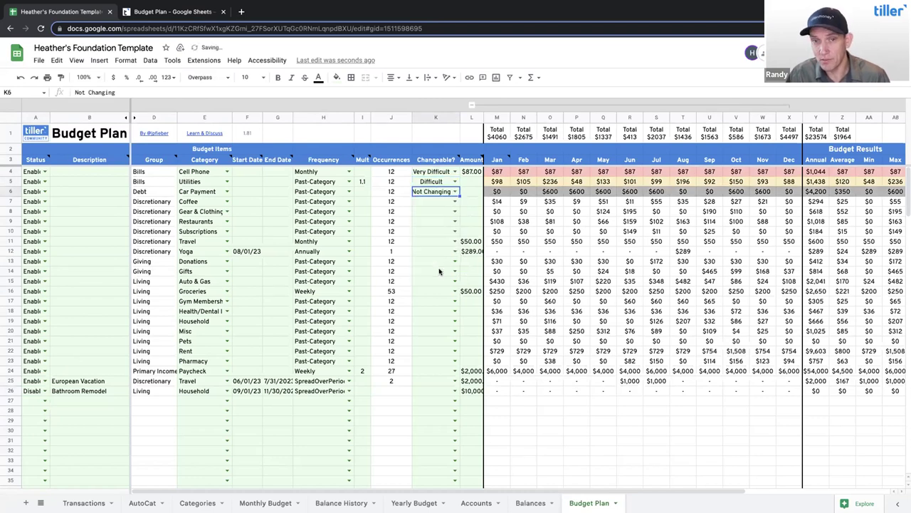
Step: Rate Coffee's changeability as Very Easy and fill that rating down through the Yoga row
{"action": "left_click", "coordinate": [454, 202]}
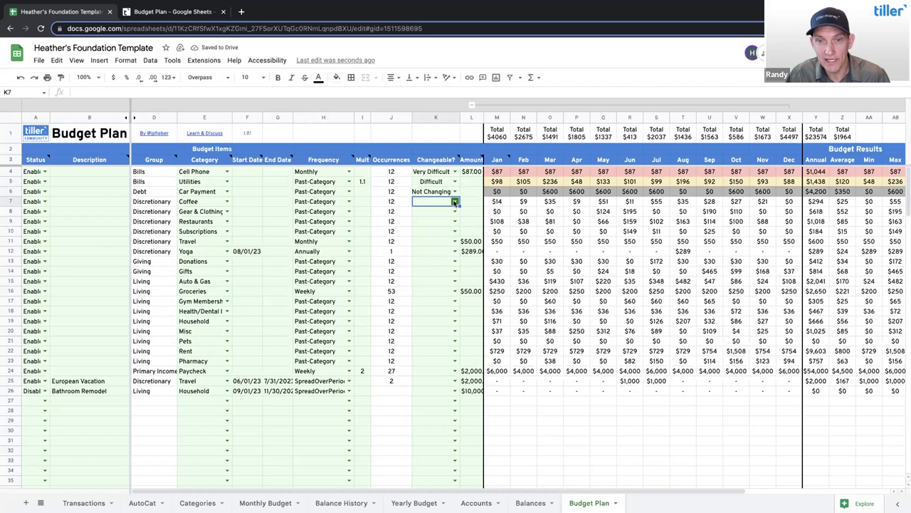
{"action": "left_click", "coordinate": [433, 213]}
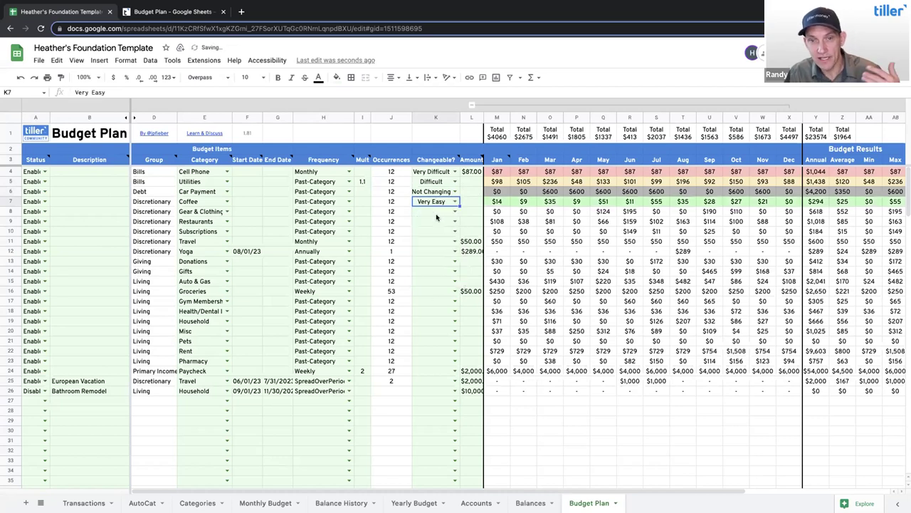
{"action": "left_click_drag", "start_coordinate": [459, 204], "coordinate": [453, 255]}
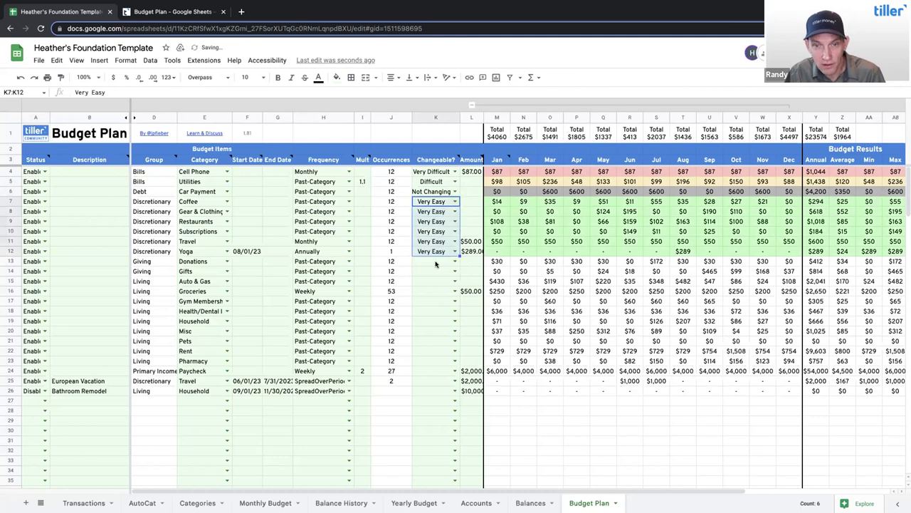
Step: Rate the changeability of Donations and Gifts as Easy
{"action": "left_click", "coordinate": [455, 262]}
{"action": "left_click", "coordinate": [455, 262]}
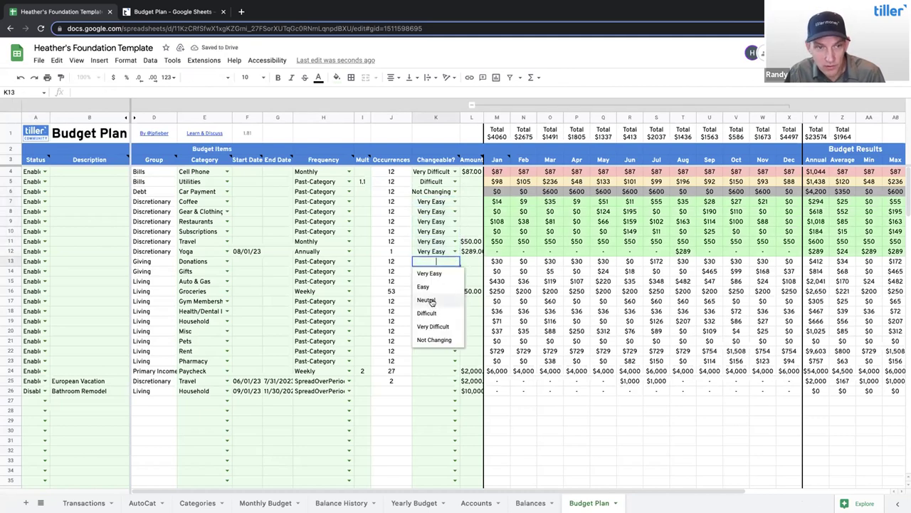
{"action": "left_click", "coordinate": [429, 286]}
{"action": "left_click_drag", "start_coordinate": [455, 271], "coordinate": [453, 282]}
Step: Rate Auto & Gas changeability as Neutral and fill that rating down through the Pharmacy row
{"action": "left_click", "coordinate": [454, 281]}
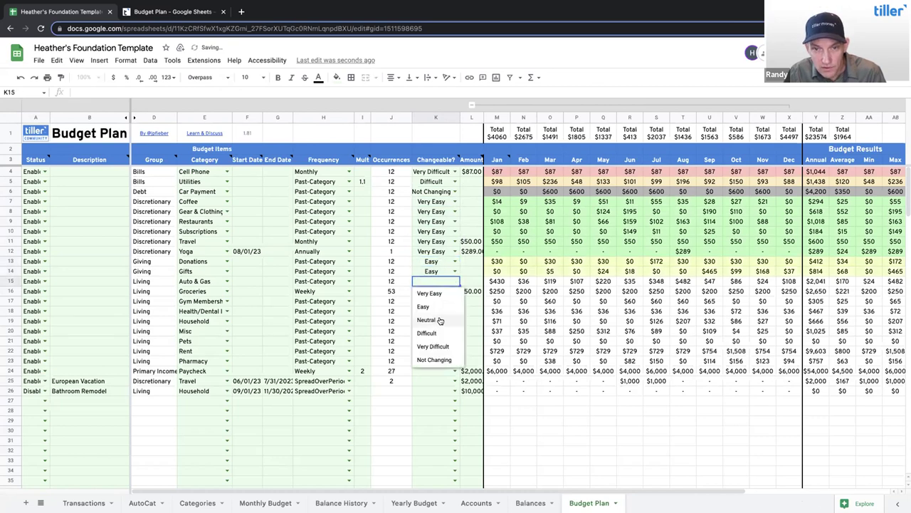
{"action": "left_click", "coordinate": [440, 321]}
{"action": "left_click_drag", "start_coordinate": [448, 359], "coordinate": [430, 391]}
Step: Copy the Easy rating from Gifts to the European Vacation and Bathroom Remodel items
{"action": "left_click", "coordinate": [436, 271]}
{"action": "key", "text": "ctrl+c"}
{"action": "key", "text": "ctrl+v"}
Step: Rate the changeability of Paycheck and Rent as Not Changing
{"action": "left_click", "coordinate": [431, 370]}
{"action": "left_click", "coordinate": [455, 371]}
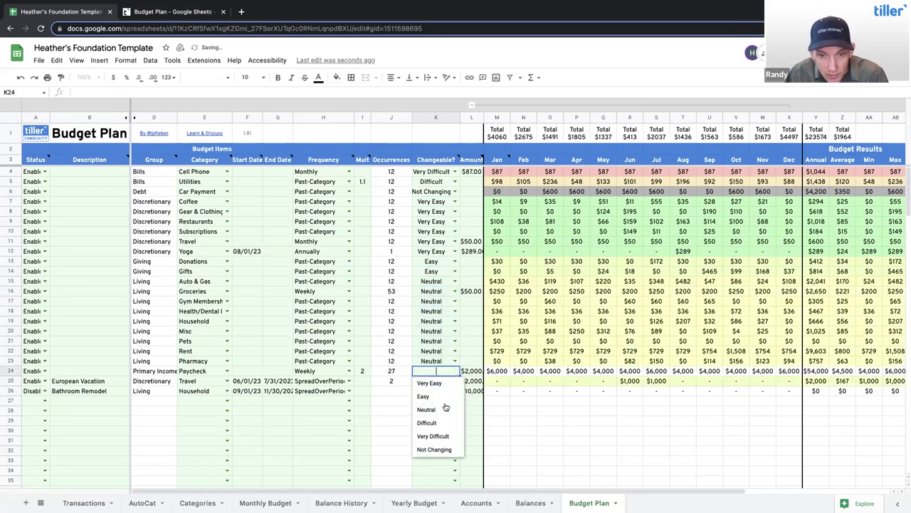
{"action": "left_click", "coordinate": [434, 449]}
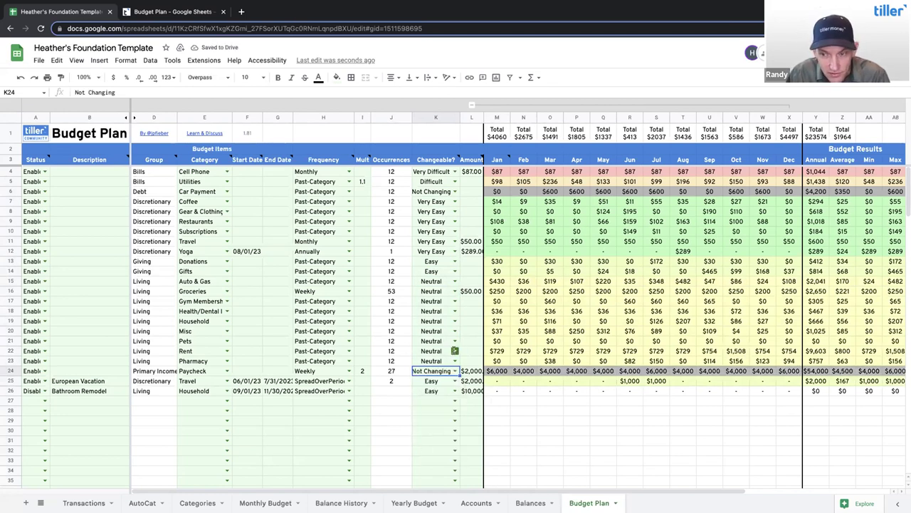
{"action": "left_click", "coordinate": [455, 350]}
{"action": "left_click", "coordinate": [441, 429]}
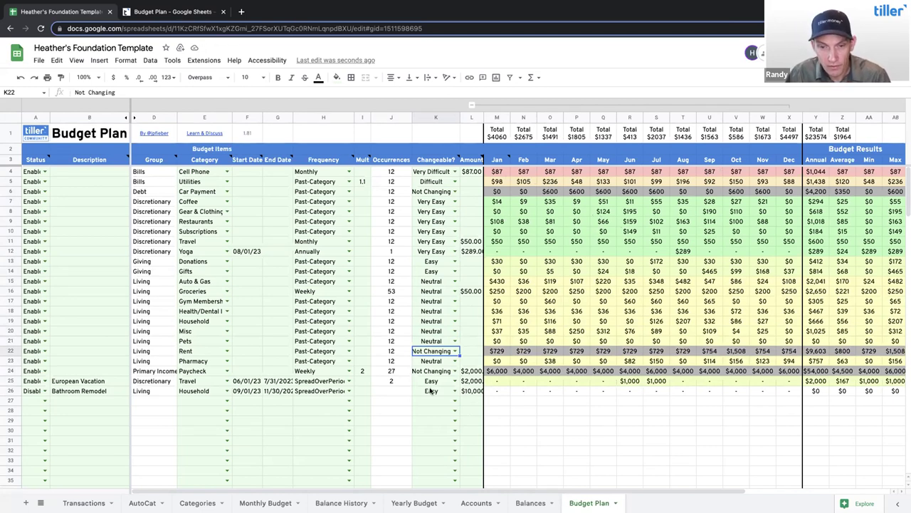
Step: Set the Bathroom Remodel item's status back to Enable
{"action": "scroll", "coordinate": [569, 343], "scroll_direction": "right", "scroll_amount": 5}
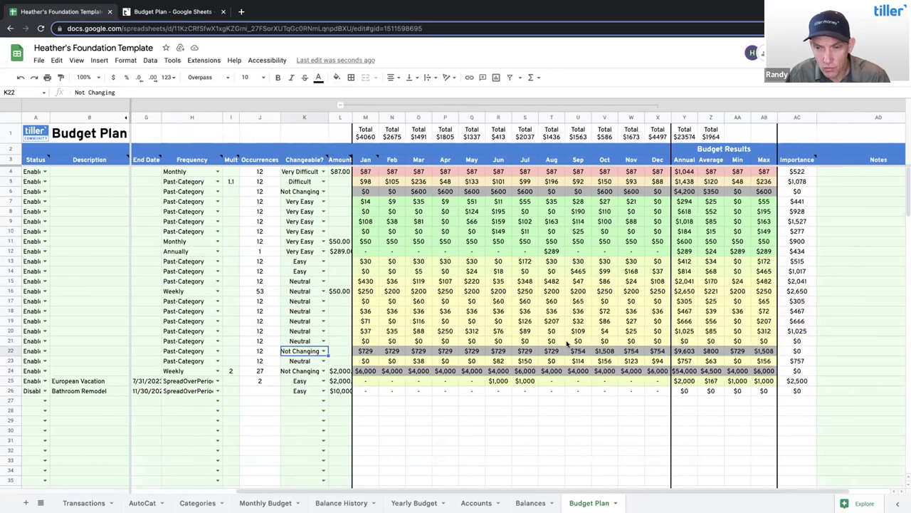
{"action": "left_click", "coordinate": [44, 390]}
{"action": "left_click", "coordinate": [43, 404]}
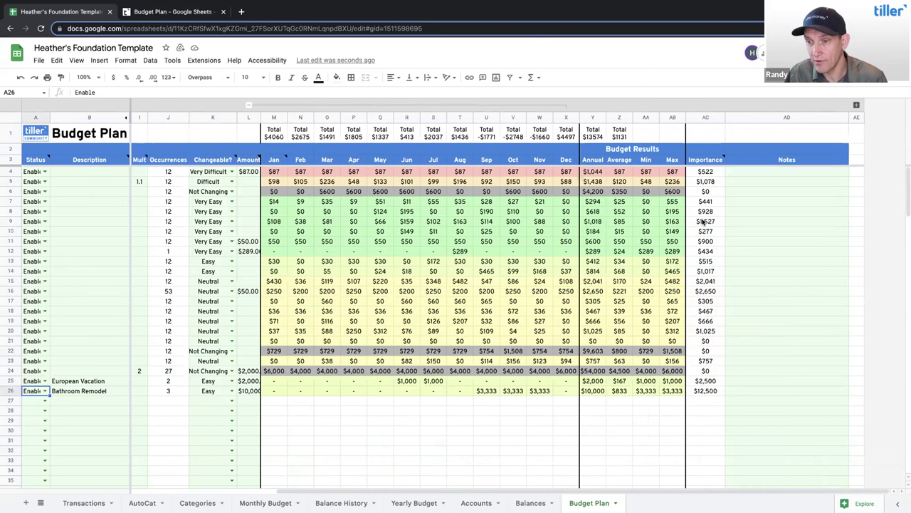
Step: Read the Importance column's note and highlight the Importance values for Auto & Gas, Groceries, European Vacation and Bathroom Remodel
{"action": "mouse_move", "coordinate": [710, 165]}
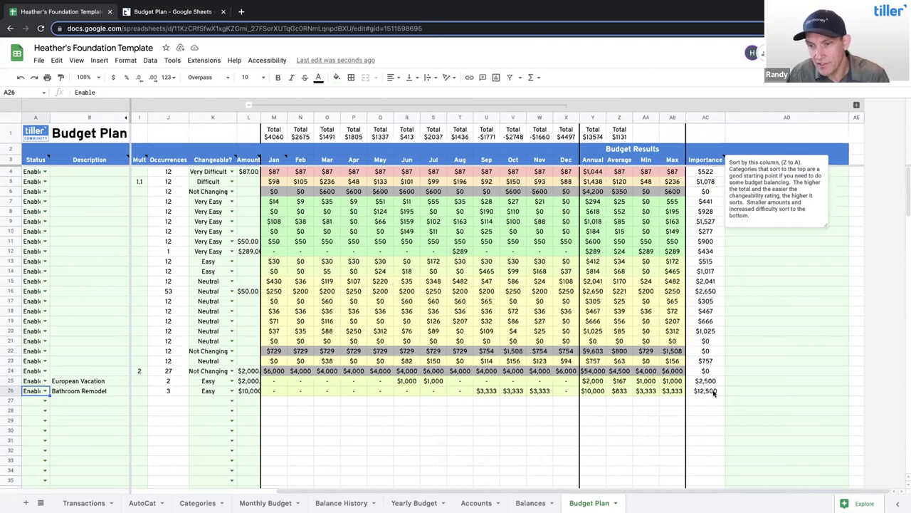
{"action": "left_click_drag", "start_coordinate": [714, 392], "coordinate": [714, 382]}
{"action": "left_click", "coordinate": [712, 290], "text": "ctrl"}
{"action": "left_click", "coordinate": [712, 391], "text": "ctrl"}
{"action": "left_click", "coordinate": [707, 381], "text": "ctrl"}
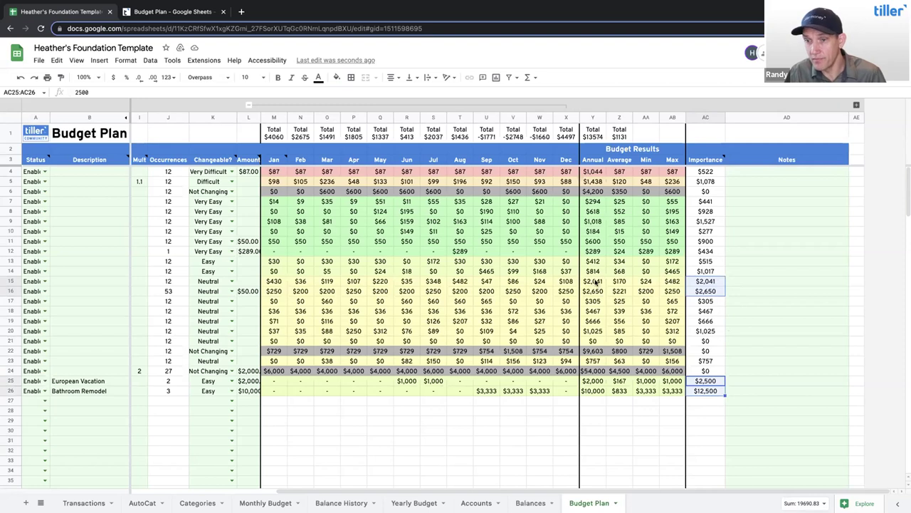
Step: Enter a multiplier of 0.8 for the Auto & Gas budget item
{"action": "scroll", "coordinate": [471, 292], "scroll_direction": "left", "scroll_amount": 5}
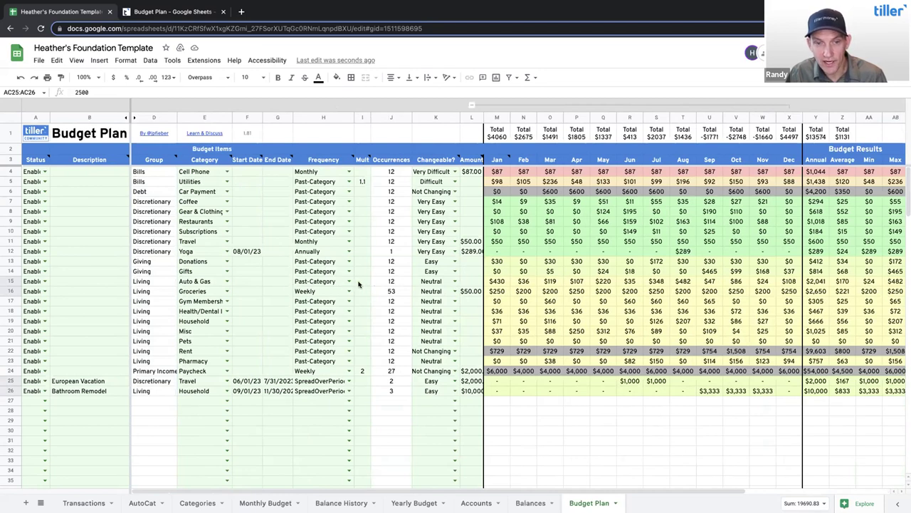
{"action": "left_click", "coordinate": [360, 282]}
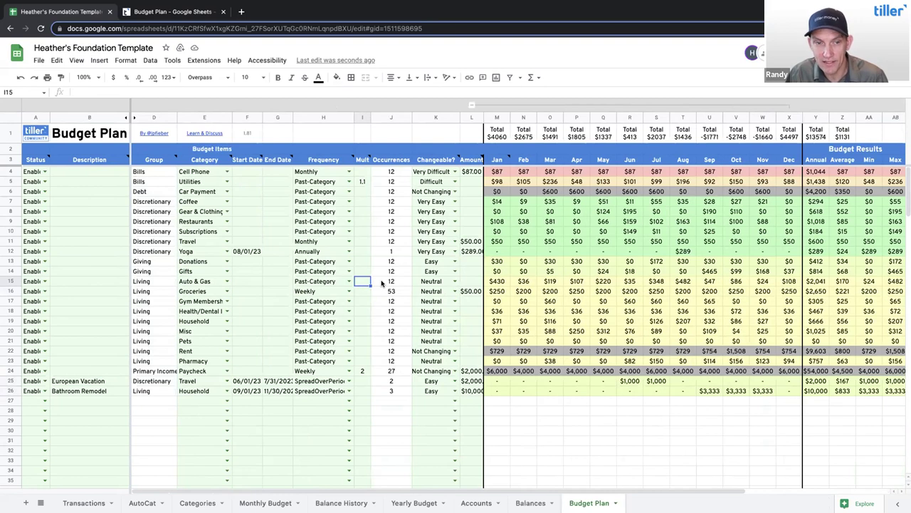
{"action": "type", "text": "0.8"}
{"action": "key", "text": "Tab"}
Step: Set the weekly Groceries budget amount to $45
{"action": "left_click", "coordinate": [426, 291]}
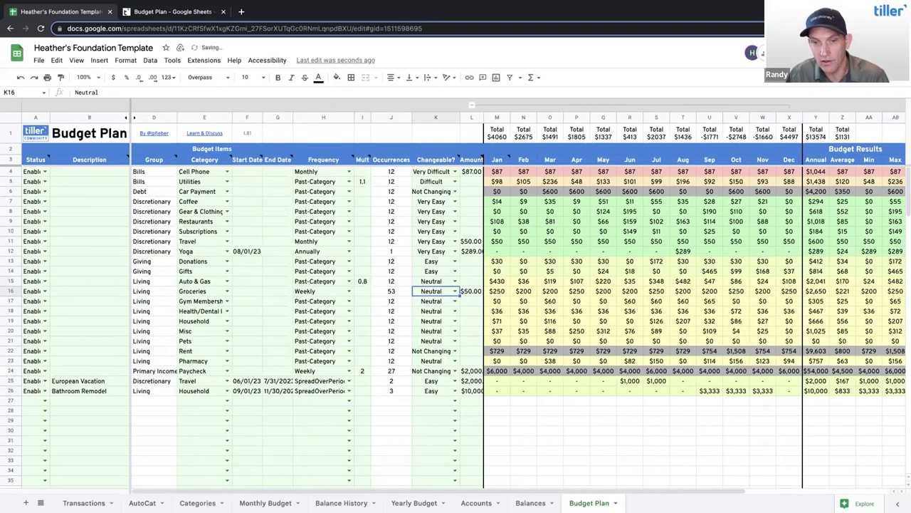
{"action": "scroll", "coordinate": [538, 312], "scroll_direction": "right", "scroll_amount": 1}
{"action": "scroll", "coordinate": [539, 312], "scroll_direction": "right", "scroll_amount": 1}
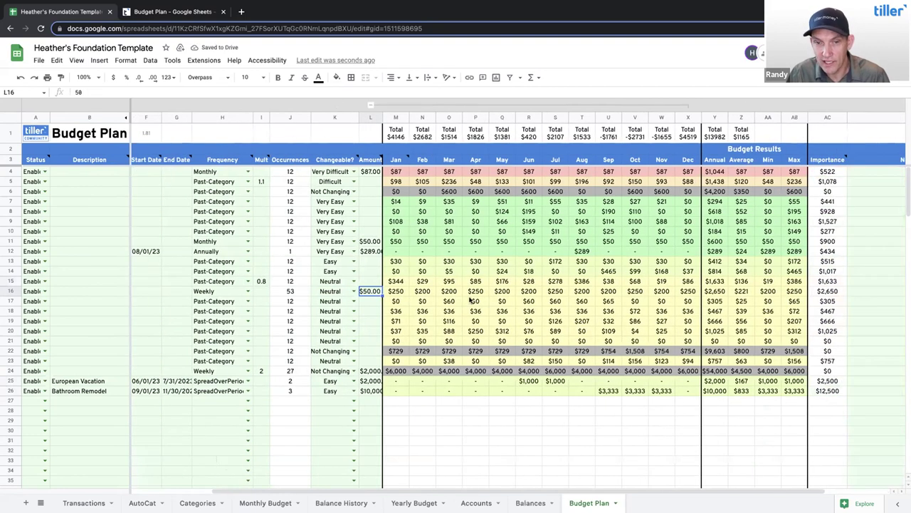
{"action": "type", "text": "45"}
{"action": "key", "text": "Return"}
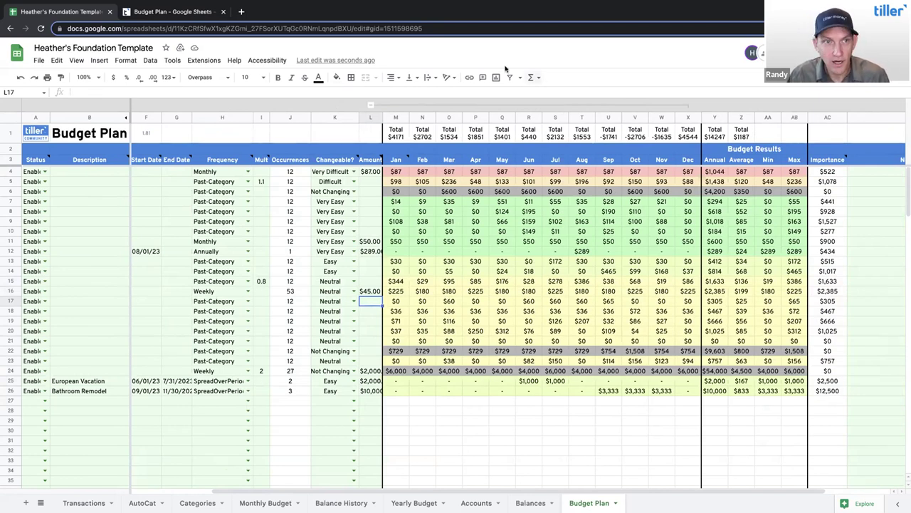
Step: Switch to the Budget Plan community post and read through its Frequency Options section
{"action": "left_click", "coordinate": [184, 7]}
{"action": "scroll", "coordinate": [306, 278], "scroll_direction": "down", "scroll_amount": 5}
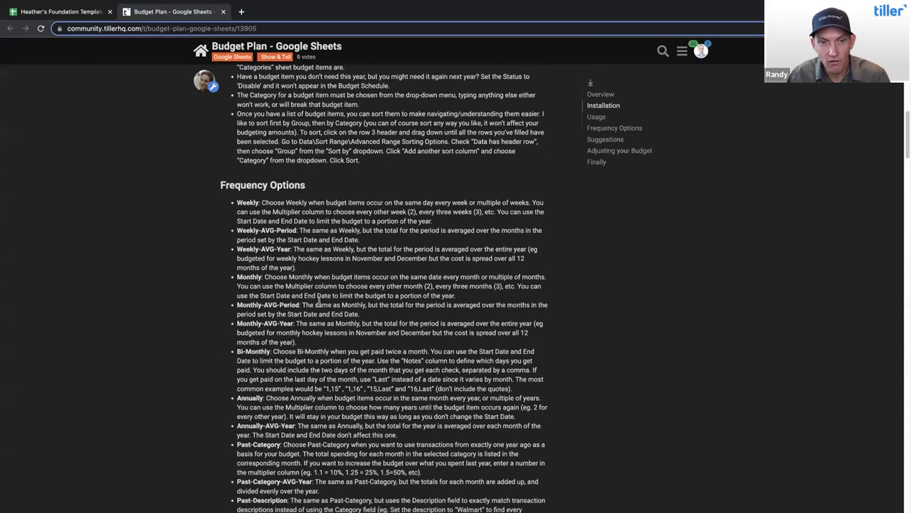
{"action": "left_click_drag", "start_coordinate": [214, 128], "coordinate": [388, 324]}
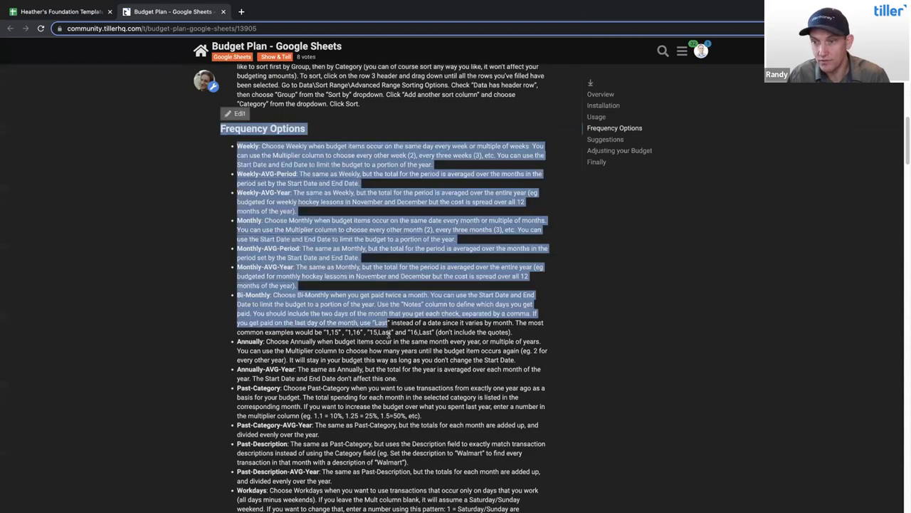
{"action": "scroll", "coordinate": [388, 334], "scroll_direction": "down", "scroll_amount": 1}
{"action": "scroll", "coordinate": [387, 331], "scroll_direction": "down", "scroll_amount": 3}
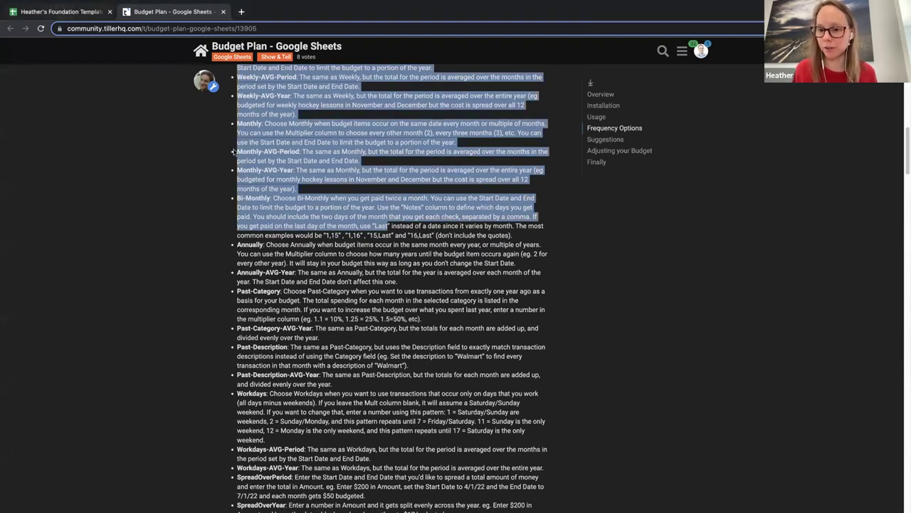
Step: Return to the Foundation Template spreadsheet and open the Tiller Community Solutions sidebar
{"action": "key", "text": "ctrl+shift+Tab"}
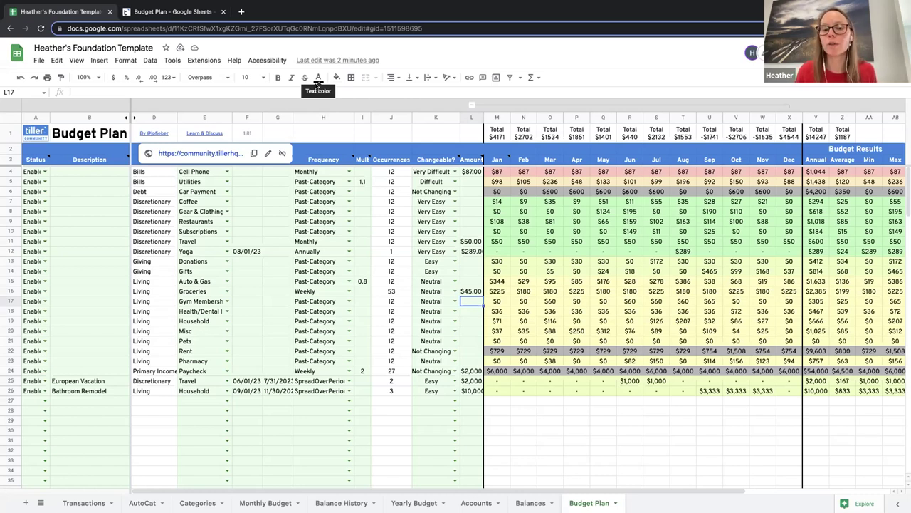
{"action": "left_click", "coordinate": [202, 60]}
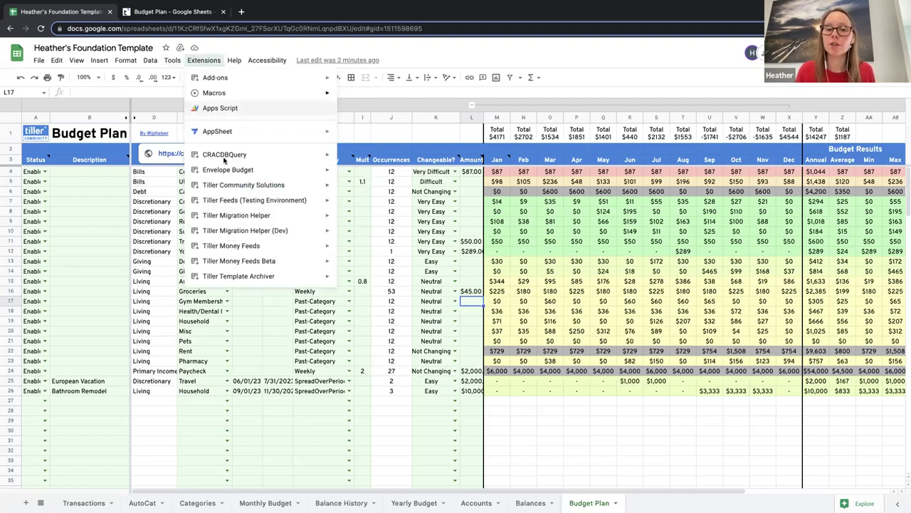
{"action": "mouse_move", "coordinate": [255, 276]}
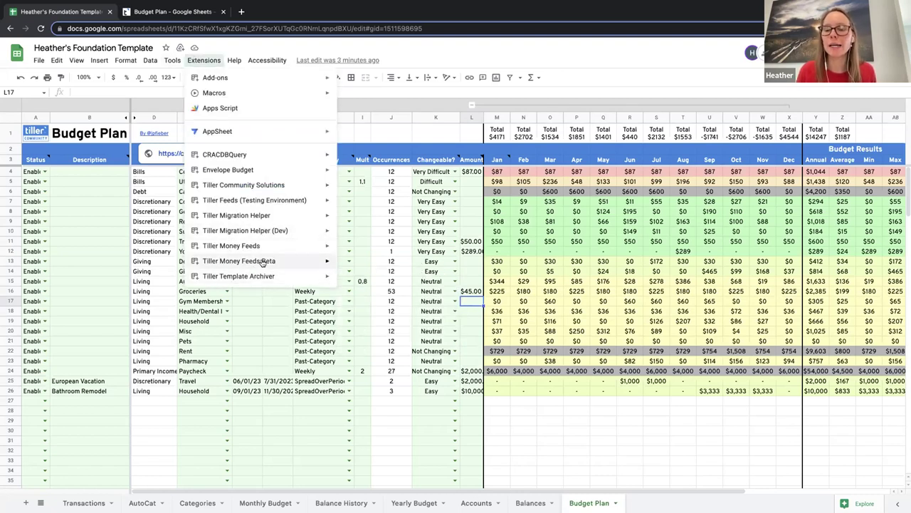
{"action": "mouse_move", "coordinate": [277, 185]}
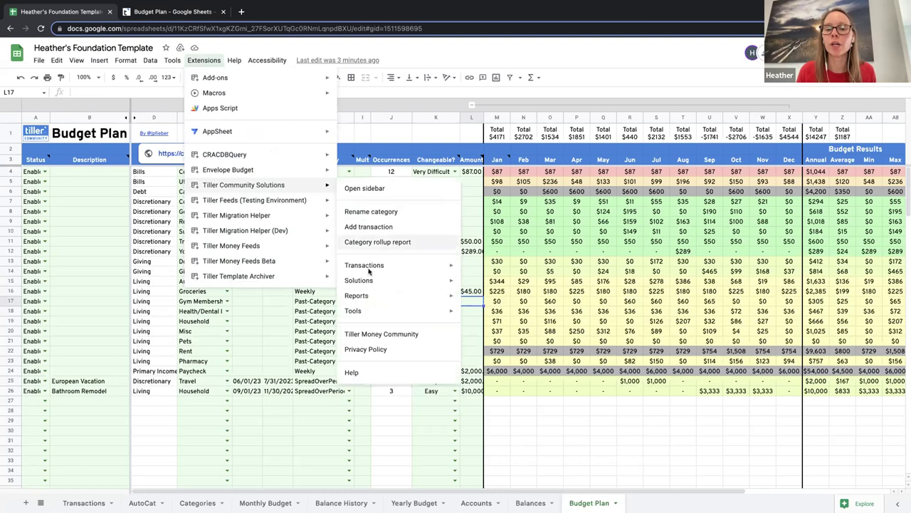
{"action": "mouse_move", "coordinate": [377, 310]}
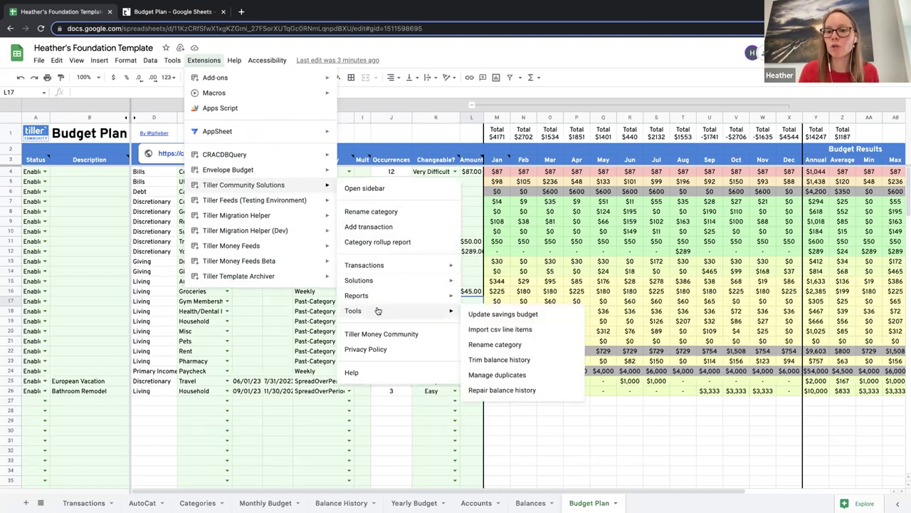
{"action": "left_click", "coordinate": [371, 188]}
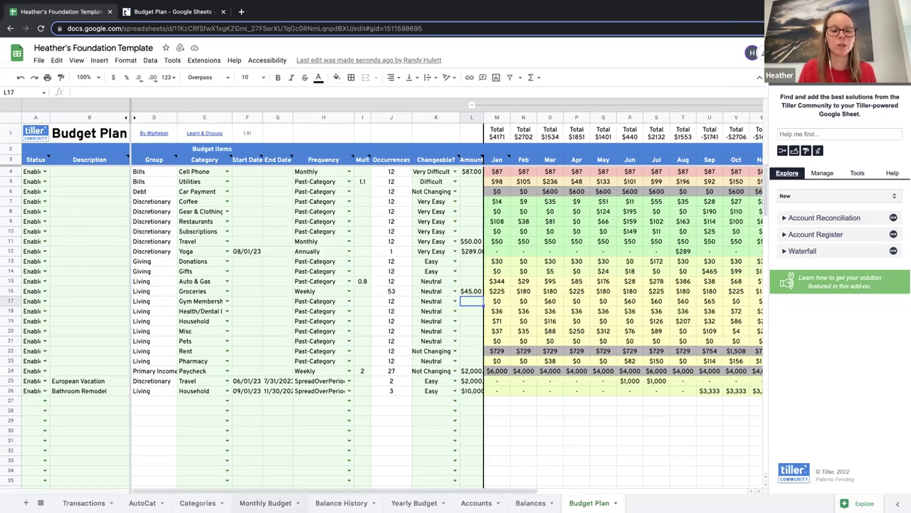
Step: Check the Monthly Budget sheet, and set the Yearly Budget sheet's budget year view to start in March 2021
{"action": "left_click", "coordinate": [265, 502]}
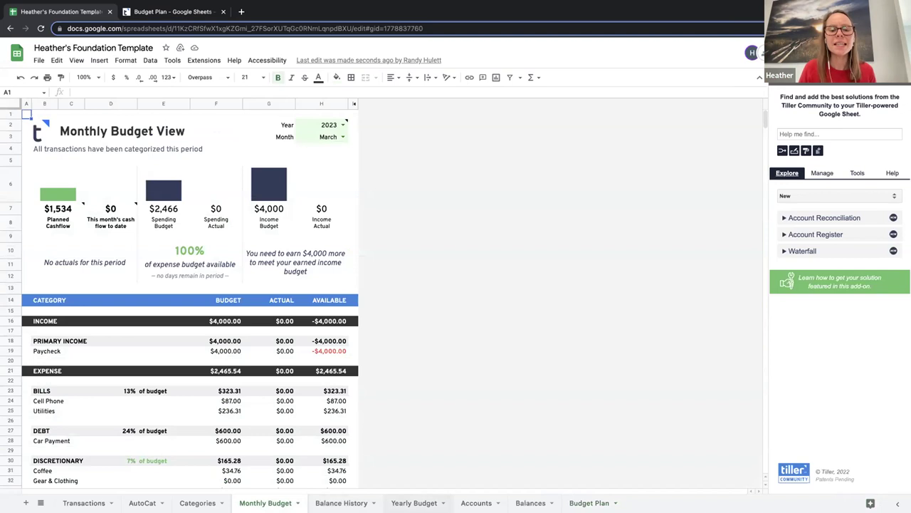
{"action": "left_click", "coordinate": [420, 502]}
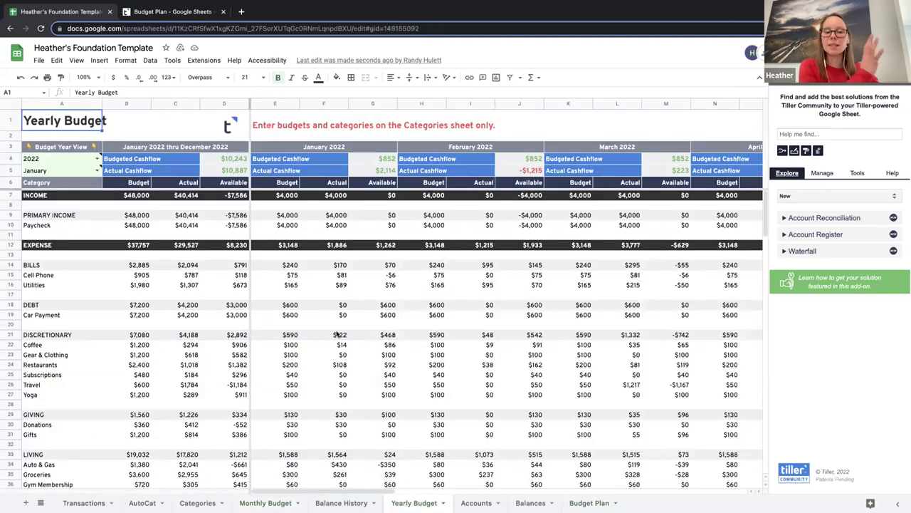
{"action": "left_click", "coordinate": [94, 170]}
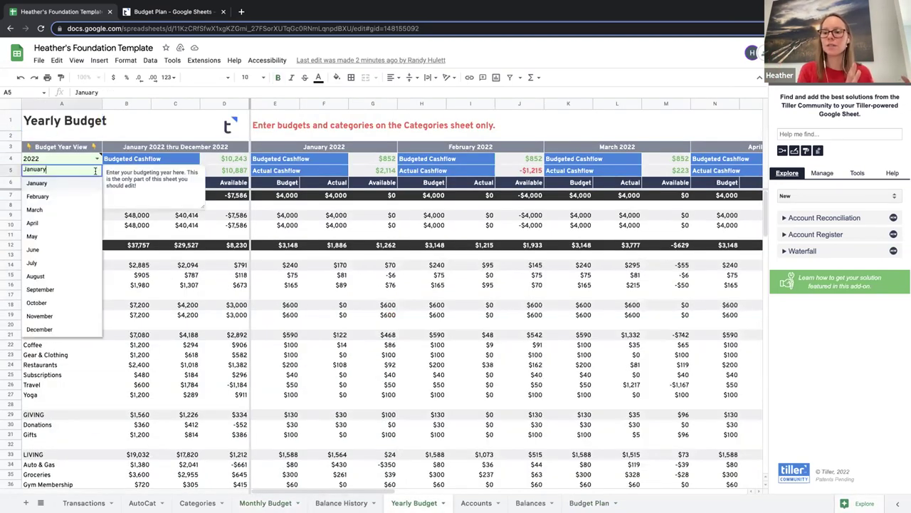
{"action": "left_click", "coordinate": [63, 209]}
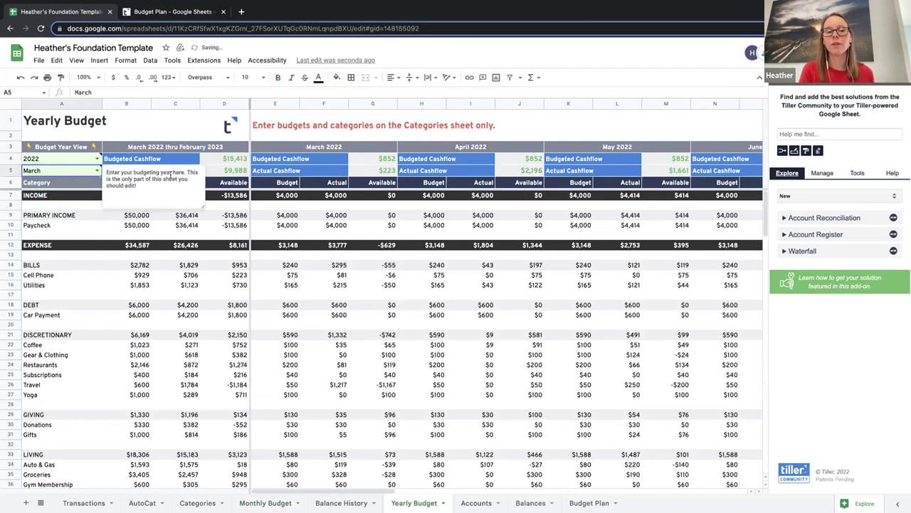
{"action": "left_click", "coordinate": [97, 159]}
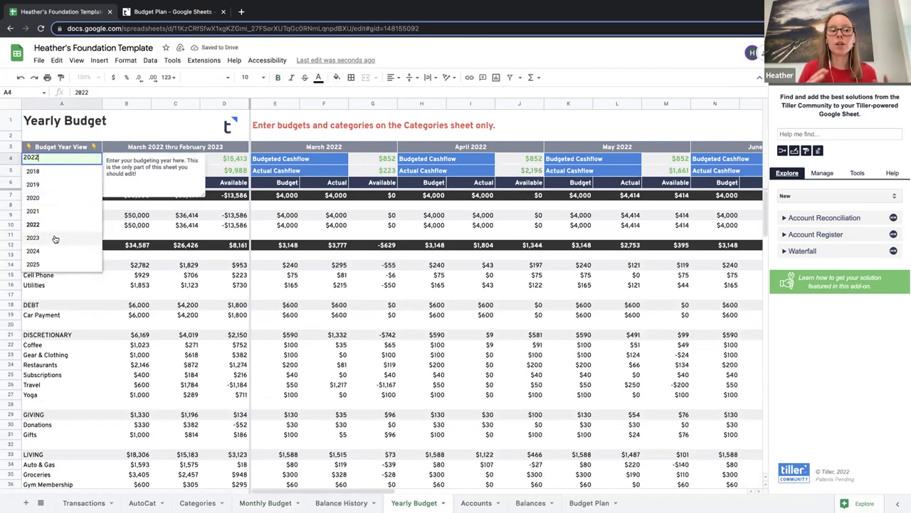
{"action": "left_click", "coordinate": [57, 212]}
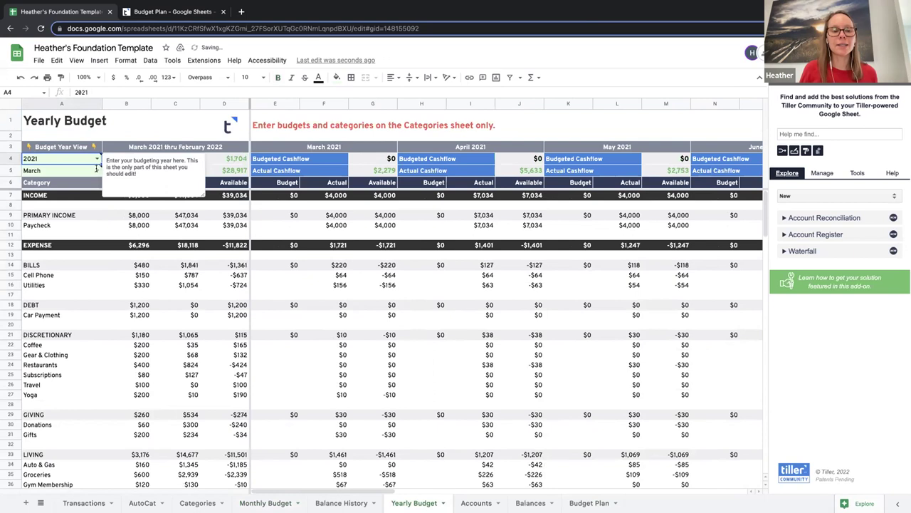
{"action": "left_click", "coordinate": [96, 170]}
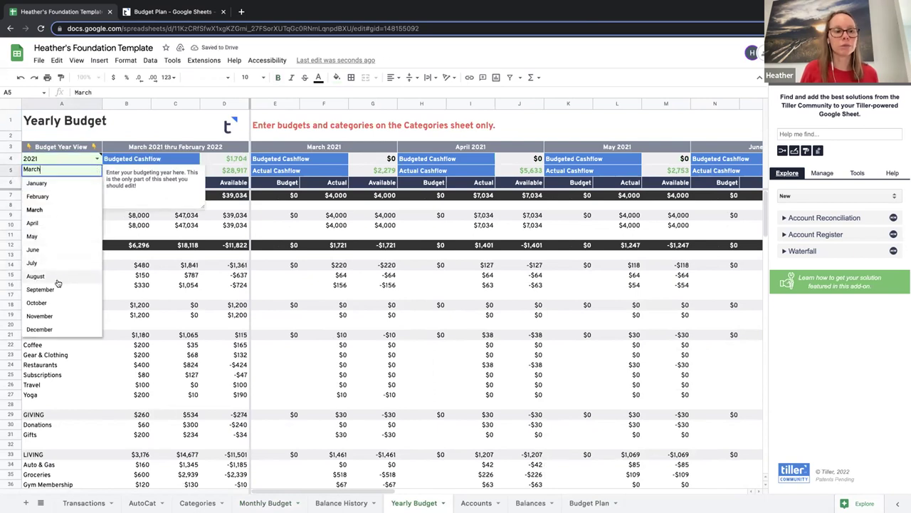
{"action": "left_click", "coordinate": [164, 127]}
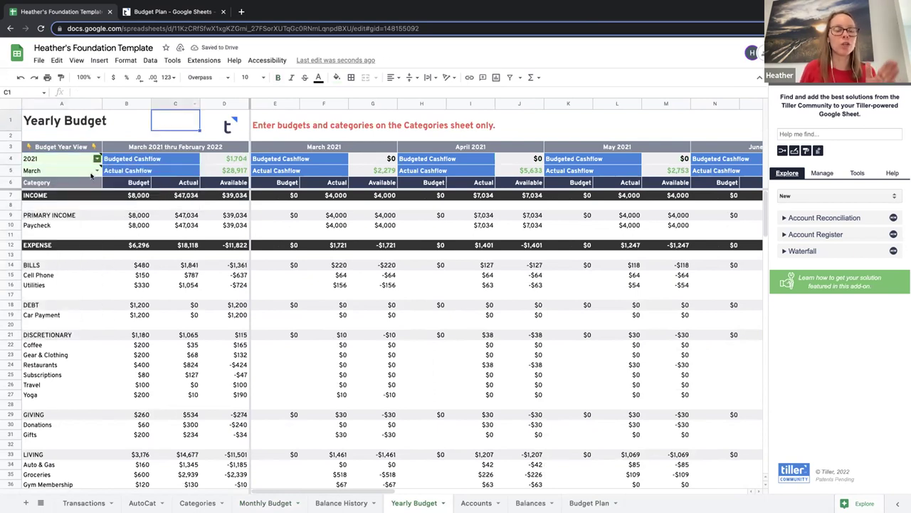
Step: Look across the Yearly Budget's monthly columns from March to November 2021 and return to the year summary
{"action": "left_click", "coordinate": [292, 152]}
{"action": "key", "text": "Right"}
{"action": "key", "text": "Right"}
{"action": "key", "text": "Right"}
{"action": "key", "text": "Right"}
{"action": "key", "text": "Right"}
{"action": "key", "text": "Right"}
{"action": "key", "text": "Right"}
{"action": "key", "text": "Right"}
{"action": "key", "text": "Right"}
{"action": "key", "text": "Right"}
{"action": "key", "text": "Right"}
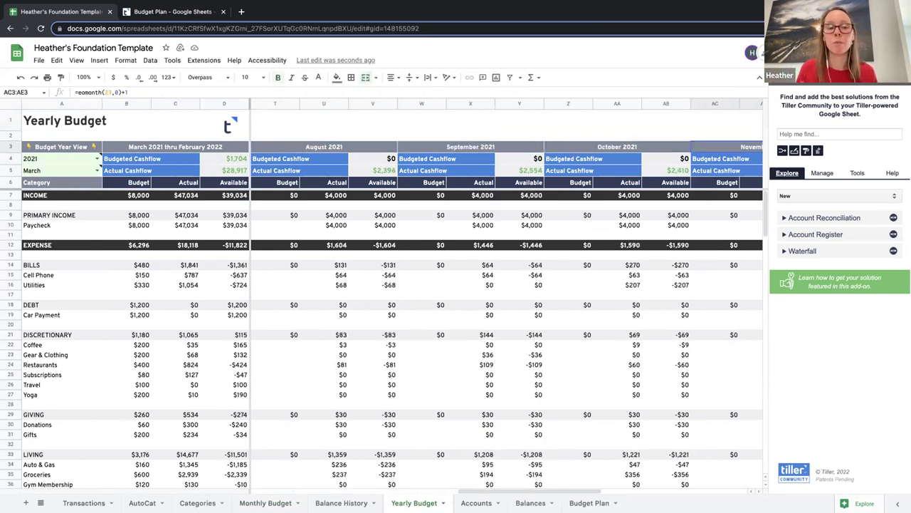
{"action": "key", "text": "Left"}
{"action": "key", "text": "Left"}
{"action": "key", "text": "Left"}
{"action": "key", "text": "Left"}
{"action": "key", "text": "Left"}
{"action": "key", "text": "Left"}
{"action": "key", "text": "Left"}
{"action": "key", "text": "Left"}
{"action": "key", "text": "Left"}
{"action": "key", "text": "Left"}
{"action": "key", "text": "Left"}
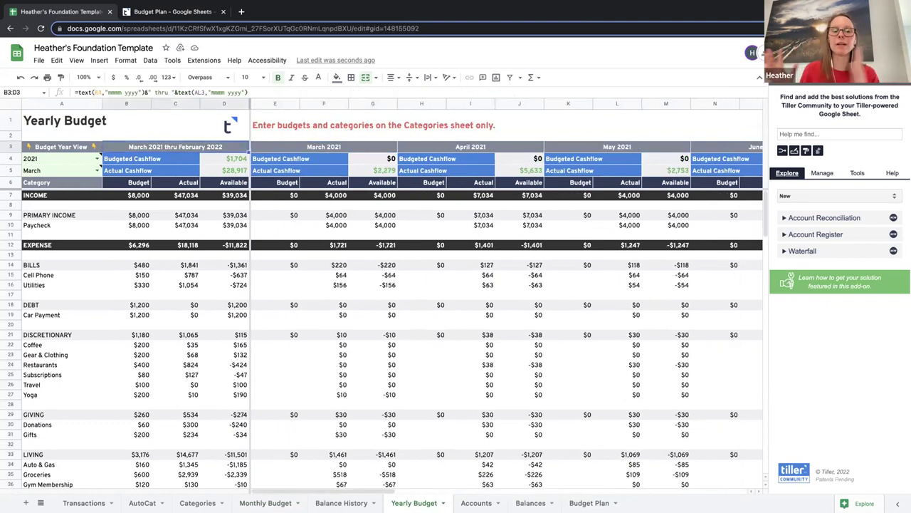
Step: Set the starting month of the Yearly Budget view to June
{"action": "left_click", "coordinate": [100, 171]}
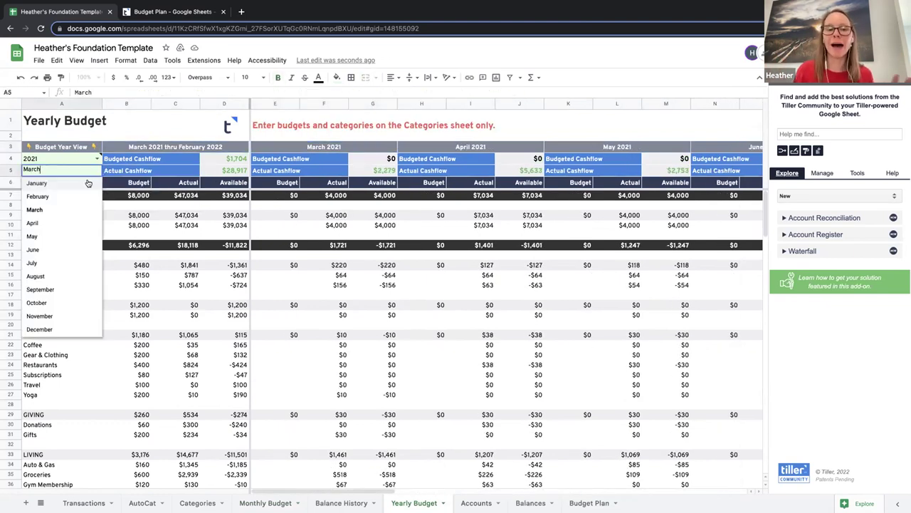
{"action": "left_click", "coordinate": [93, 249]}
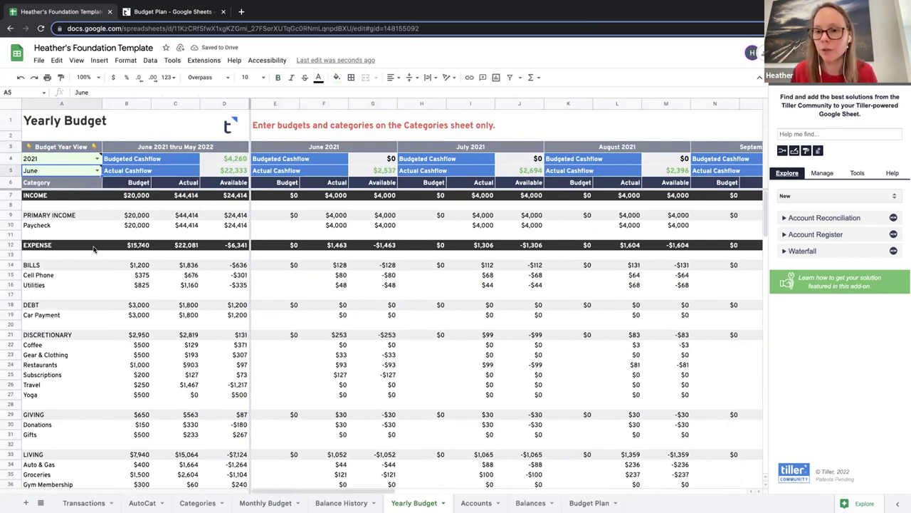
{"action": "mouse_move", "coordinate": [81, 162]}
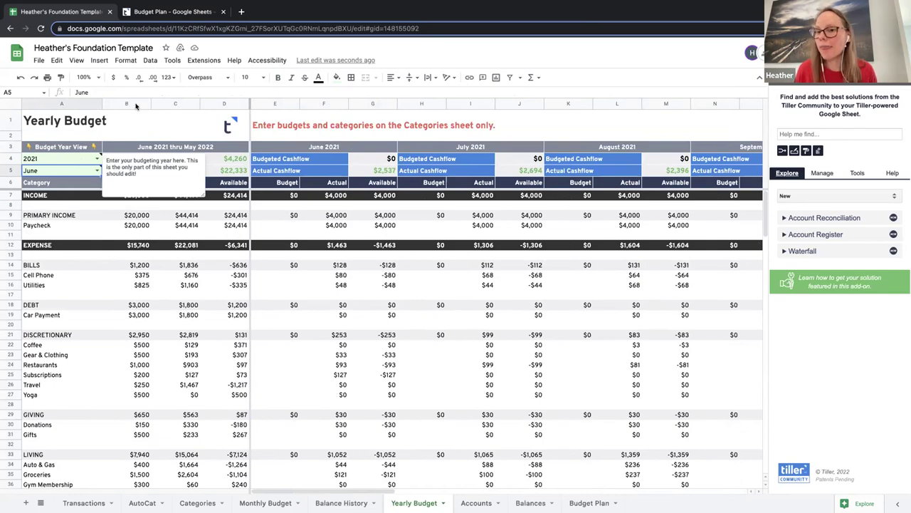
Step: Switch to the Budget Plan community post and go from it to the Tiller Community home page
{"action": "left_click", "coordinate": [158, 12]}
{"action": "scroll", "coordinate": [251, 119], "scroll_direction": "up", "scroll_amount": 3}
{"action": "scroll", "coordinate": [251, 119], "scroll_direction": "up", "scroll_amount": 10}
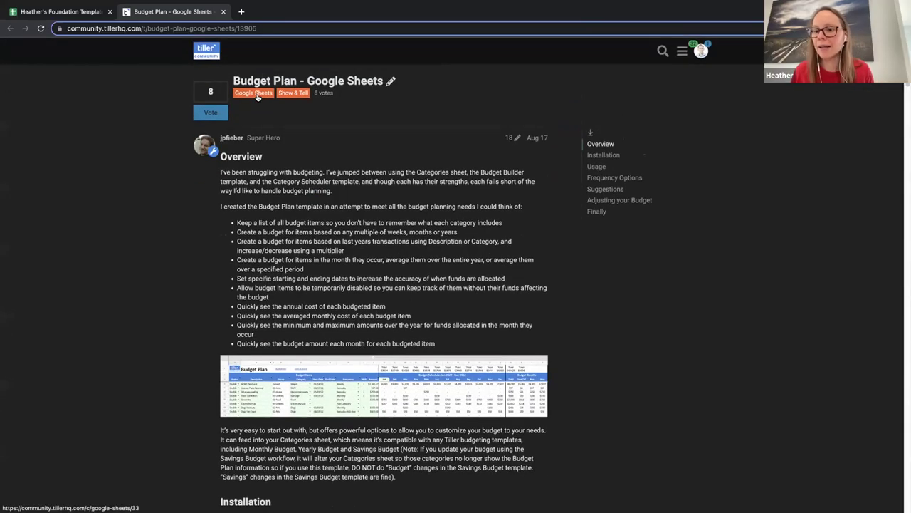
{"action": "left_click", "coordinate": [208, 51]}
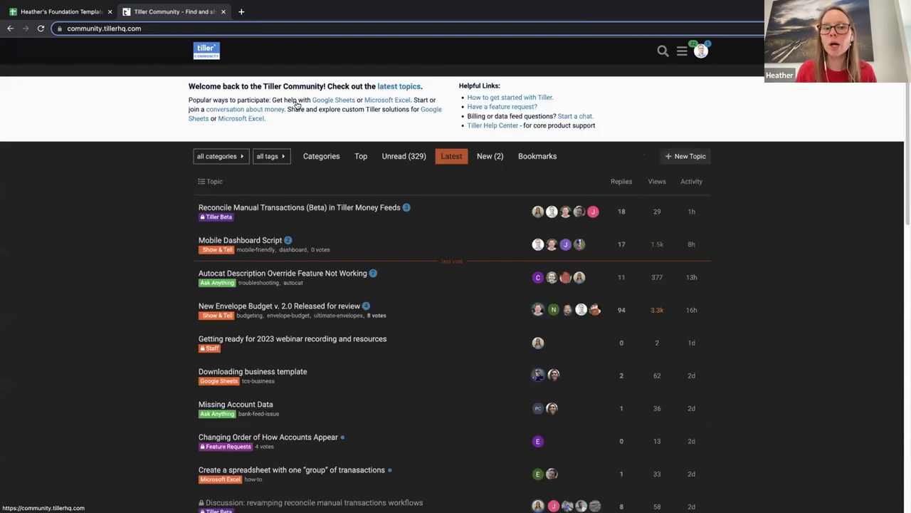
Step: Filter the community topics to the Microsoft Excel category and its Show & Tell subcategory
{"action": "left_click", "coordinate": [221, 159]}
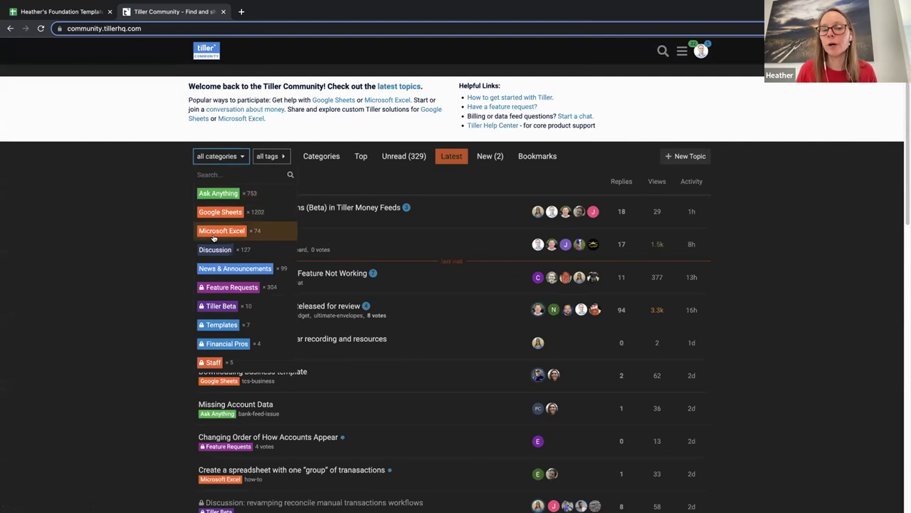
{"action": "left_click", "coordinate": [218, 232]}
{"action": "left_click", "coordinate": [275, 163]}
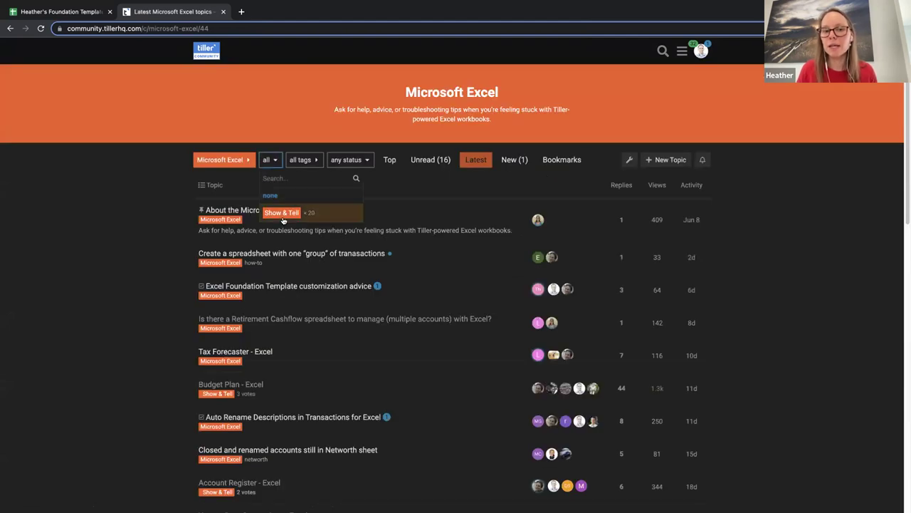
{"action": "left_click", "coordinate": [284, 215]}
Step: Search the Excel topic list for "plan", open the Budget Plan - Excel topic and highlight its title
{"action": "scroll", "coordinate": [275, 290], "scroll_direction": "down", "scroll_amount": 3}
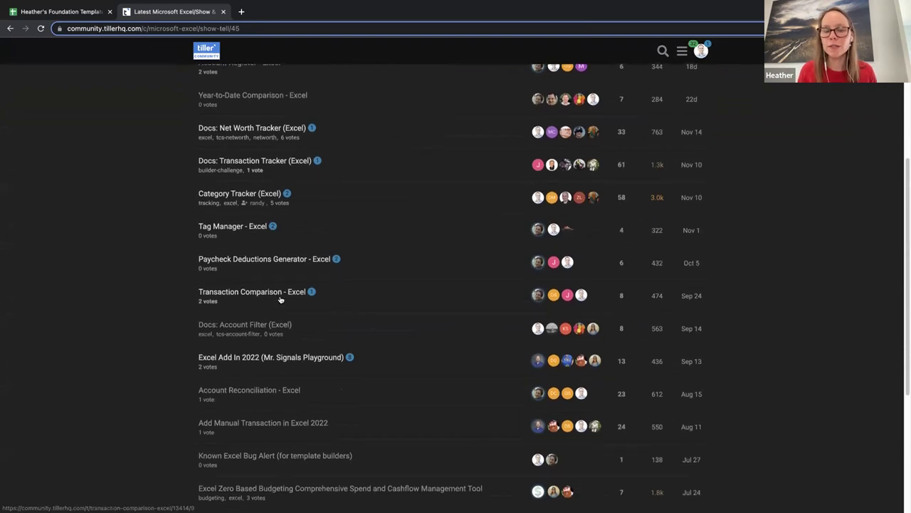
{"action": "key", "text": "ctrl+f"}
{"action": "type", "text": "plan"}
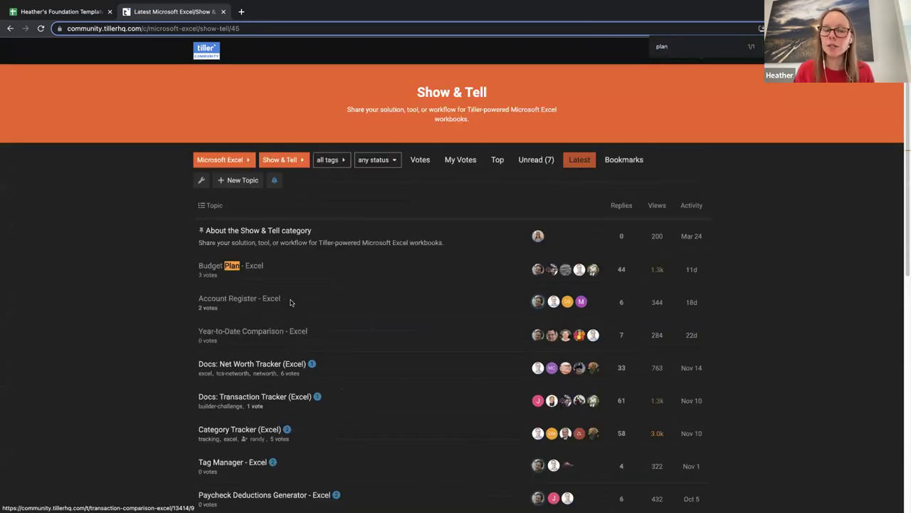
{"action": "key", "text": "ctrl+Return"}
{"action": "scroll", "coordinate": [422, 288], "scroll_direction": "up", "scroll_amount": 15}
{"action": "left_click", "coordinate": [627, 103]}
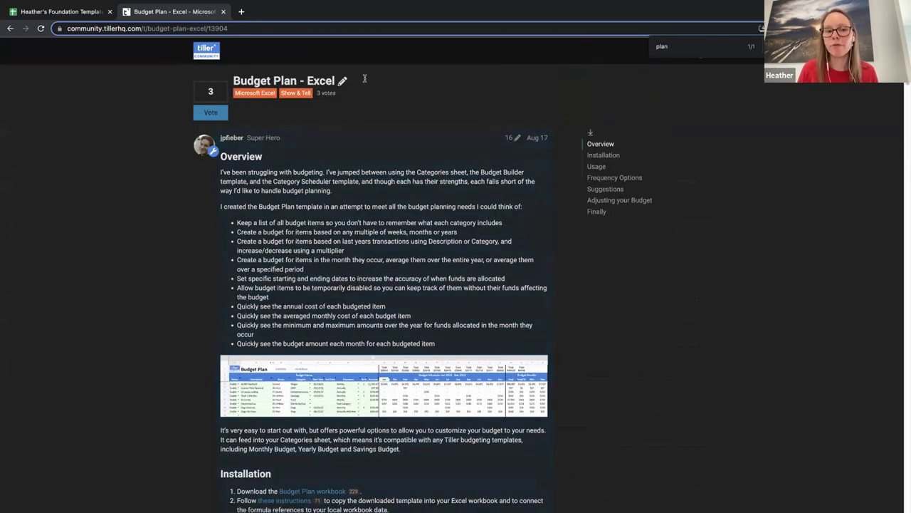
{"action": "left_click_drag", "start_coordinate": [369, 82], "coordinate": [207, 91]}
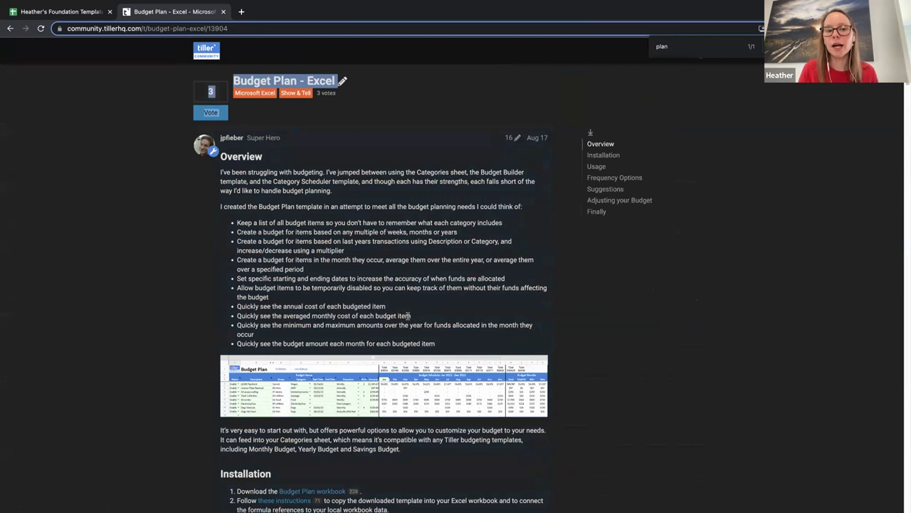
Step: Read the Installation section of the Budget Plan - Excel topic and select the page's web address
{"action": "scroll", "coordinate": [406, 316], "scroll_direction": "down", "scroll_amount": 4}
{"action": "scroll", "coordinate": [404, 318], "scroll_direction": "down", "scroll_amount": 1}
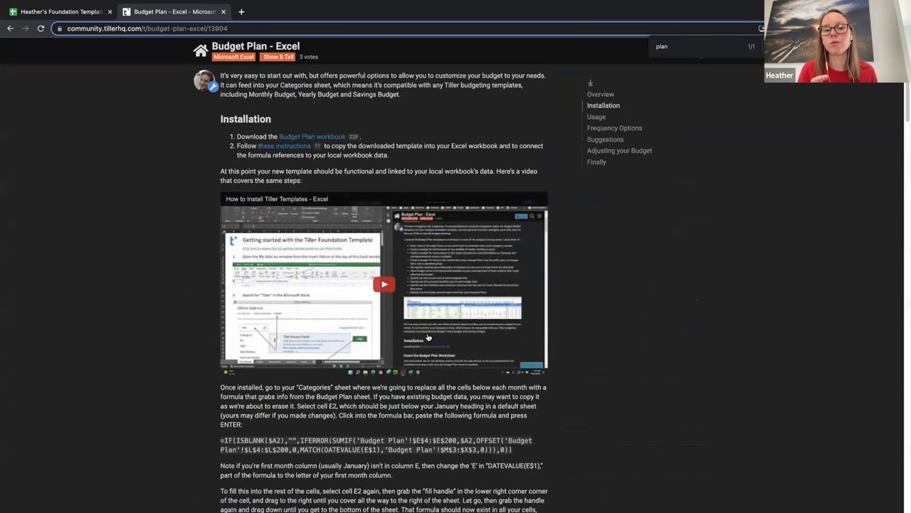
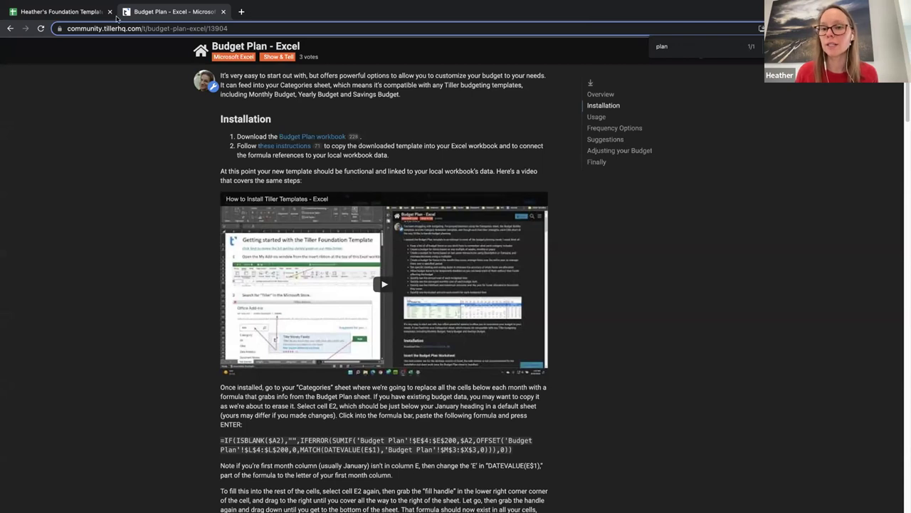
{"action": "left_click", "coordinate": [152, 27]}
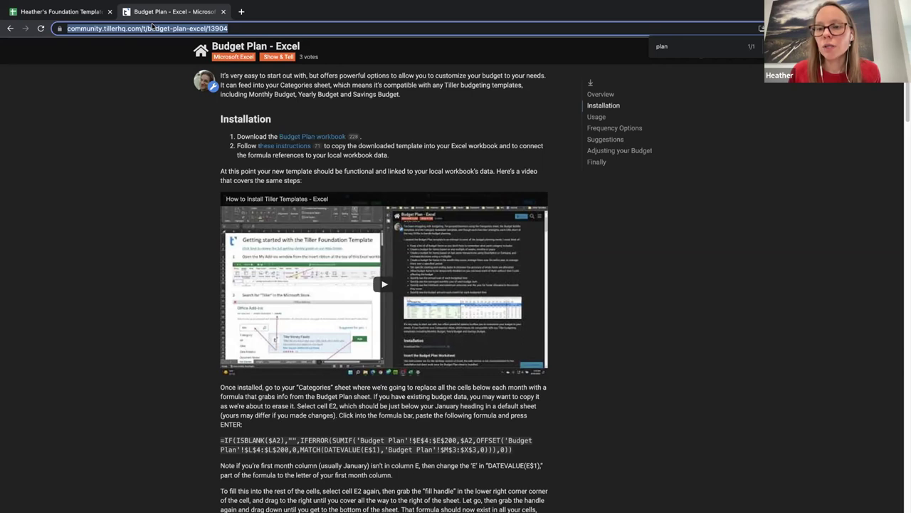
Step: Switch to the Foundation Template's Categories sheet, try 1/1/23 as the date of the first month header and undo that change
{"action": "left_click", "coordinate": [35, 11]}
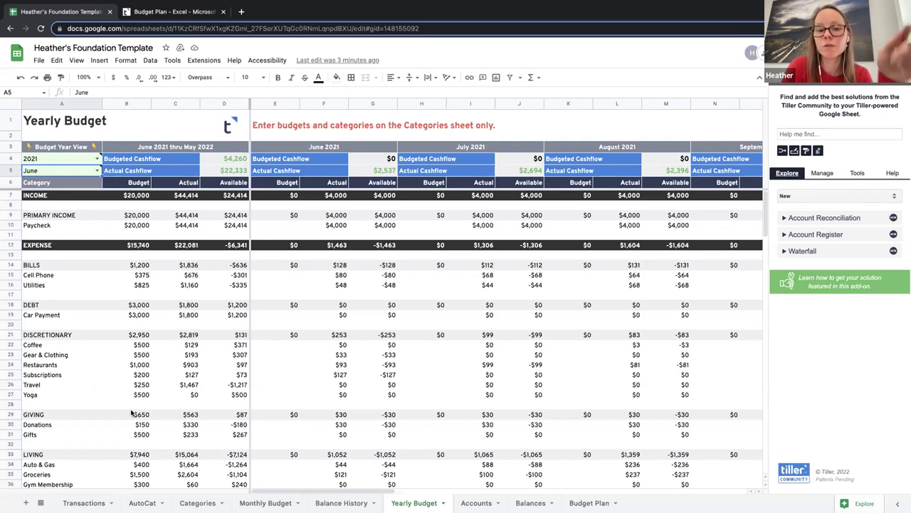
{"action": "left_click", "coordinate": [197, 503]}
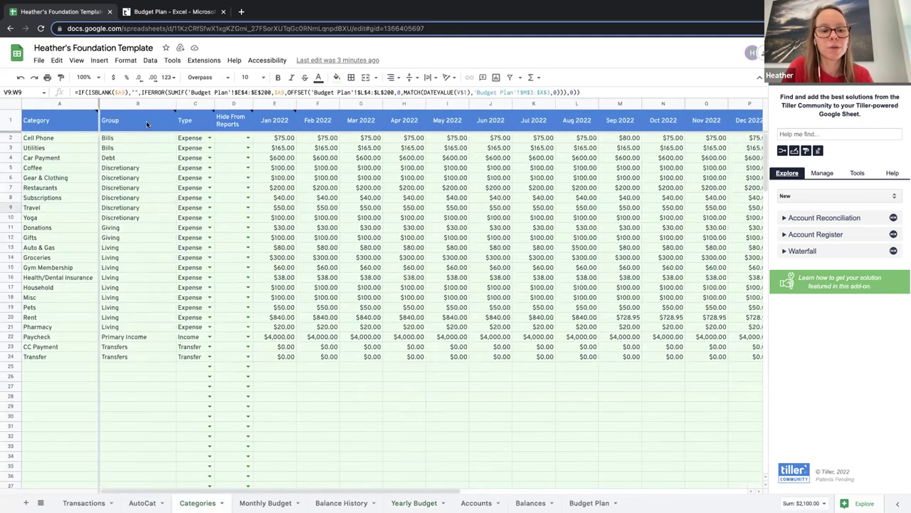
{"action": "left_click", "coordinate": [285, 120]}
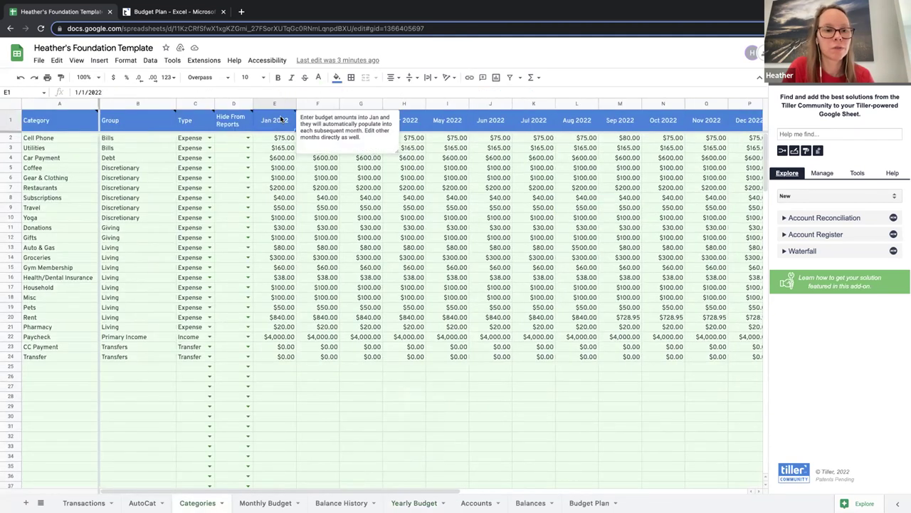
{"action": "type", "text": "1/1/23"}
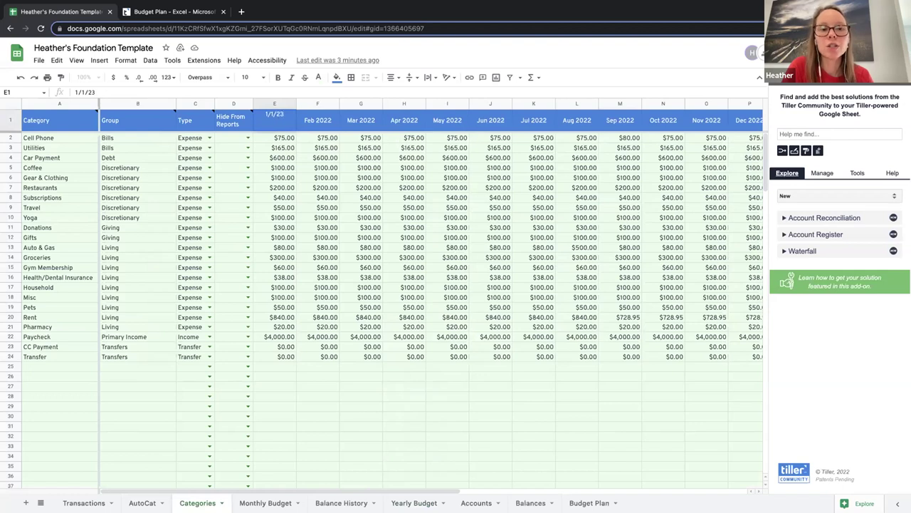
{"action": "key", "text": "Tab"}
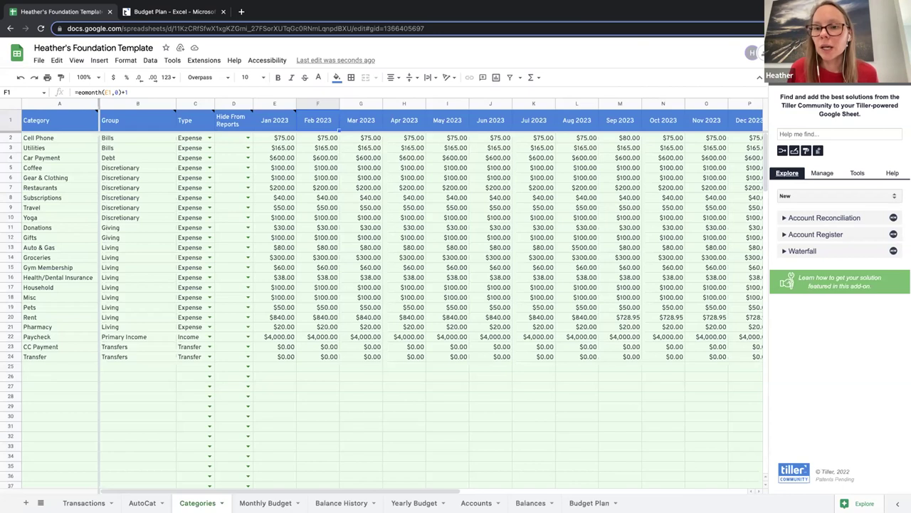
{"action": "key", "text": "ctrl+z"}
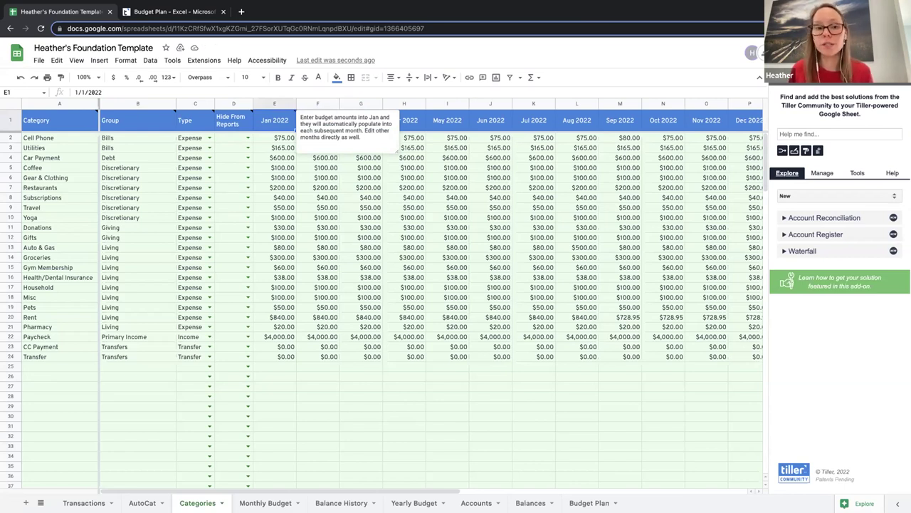
Step: Group columns E to P, Jan 2022 through Dec 2022, in the Categories sheet
{"action": "left_click", "coordinate": [276, 103]}
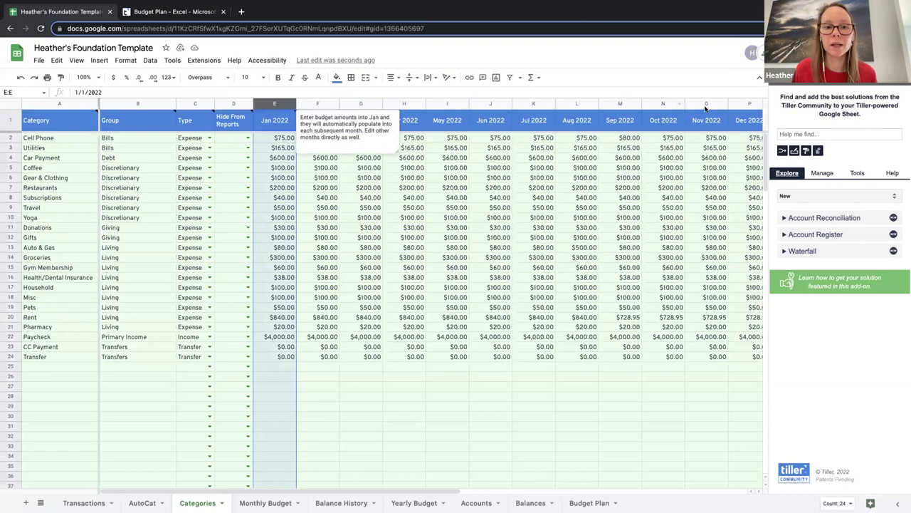
{"action": "scroll", "coordinate": [722, 106], "scroll_direction": "right", "scroll_amount": 3}
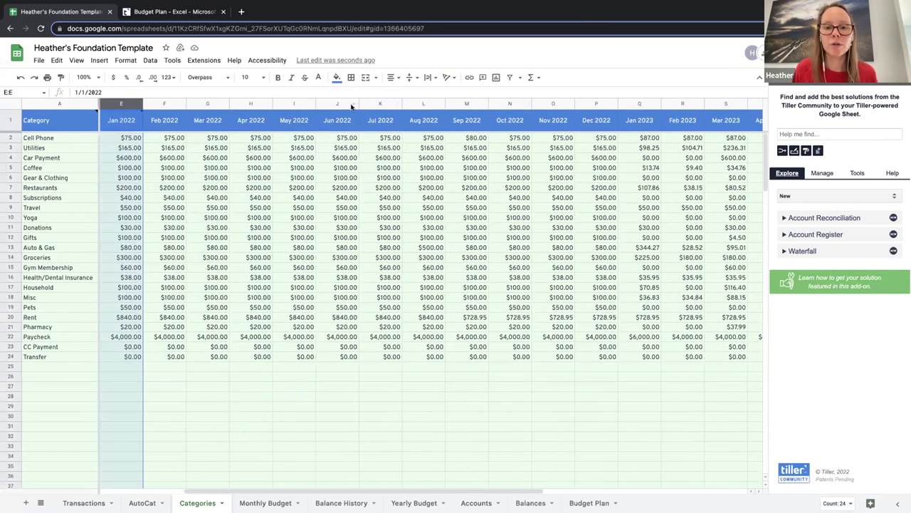
{"action": "left_click", "coordinate": [580, 105], "text": "shift"}
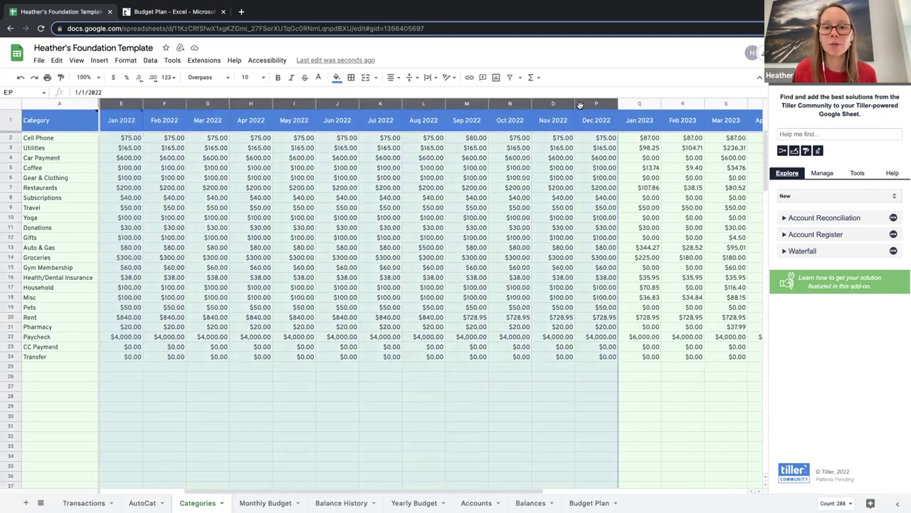
{"action": "right_click", "coordinate": [580, 105]}
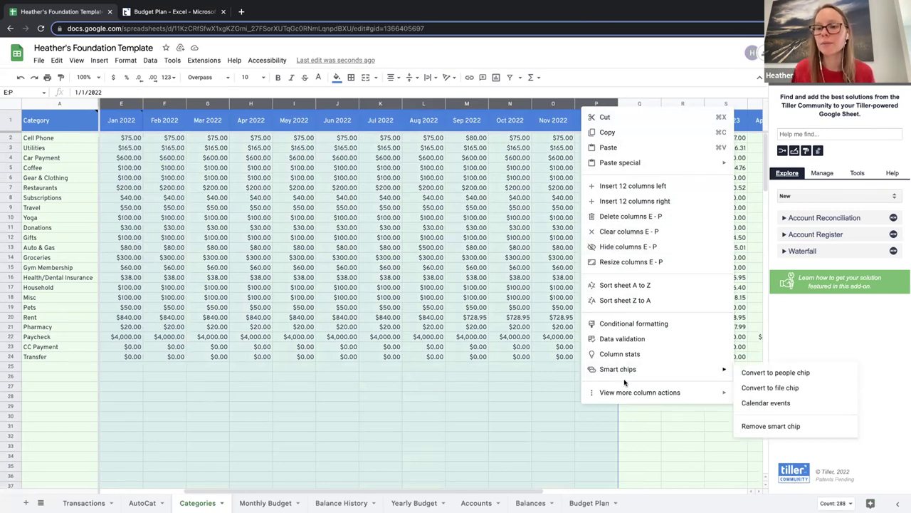
{"action": "mouse_move", "coordinate": [669, 395]}
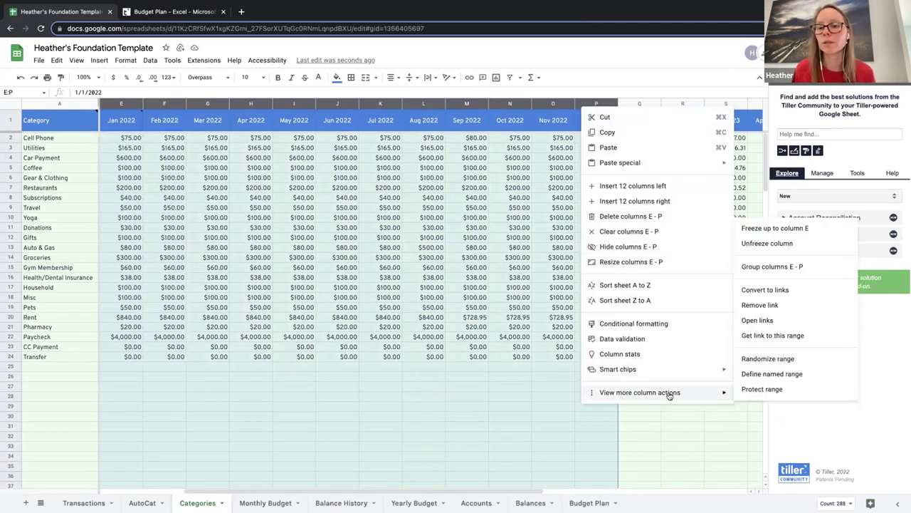
{"action": "left_click", "coordinate": [766, 267]}
{"action": "scroll", "coordinate": [173, 150], "scroll_direction": "left", "scroll_amount": 5}
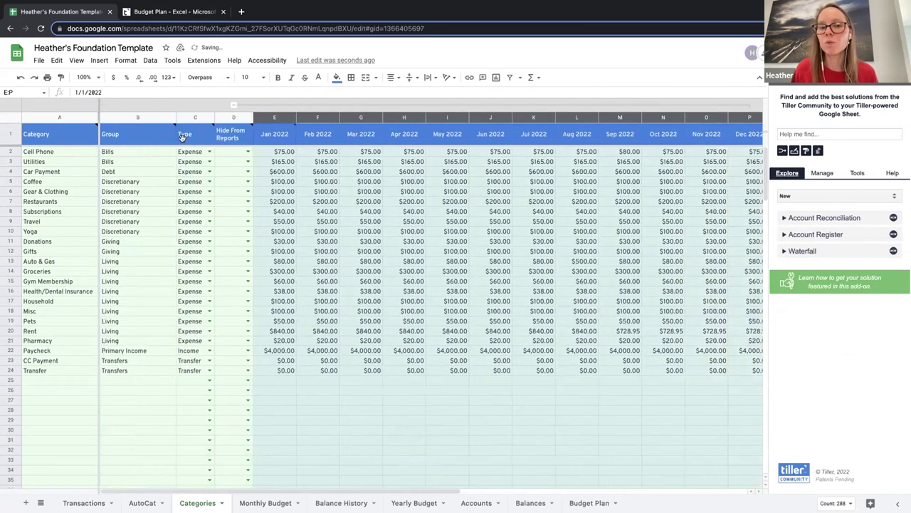
Step: Collapse, expand and collapse the 2022 column group again, and undo the column grouping
{"action": "left_click", "coordinate": [234, 105]}
{"action": "left_click", "coordinate": [415, 263]}
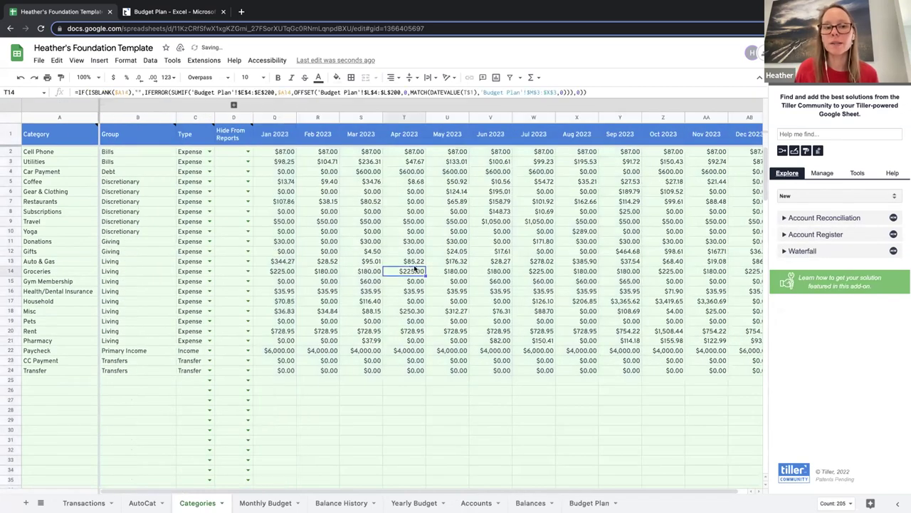
{"action": "left_click", "coordinate": [232, 104]}
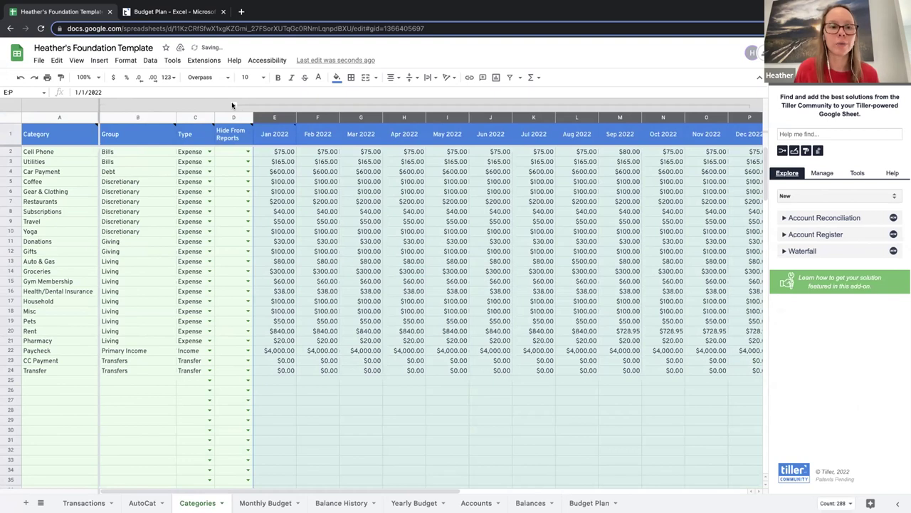
{"action": "left_click", "coordinate": [232, 105]}
{"action": "left_click", "coordinate": [361, 202]}
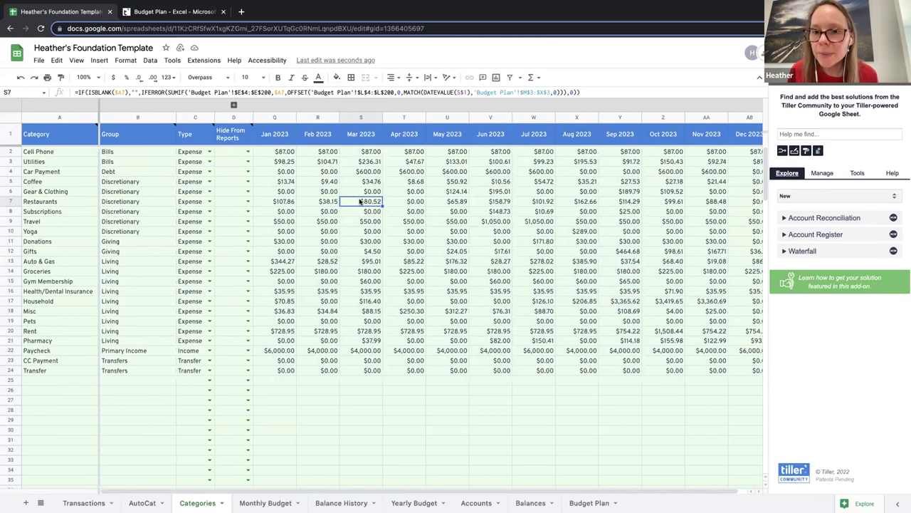
{"action": "key", "text": "ctrl+z"}
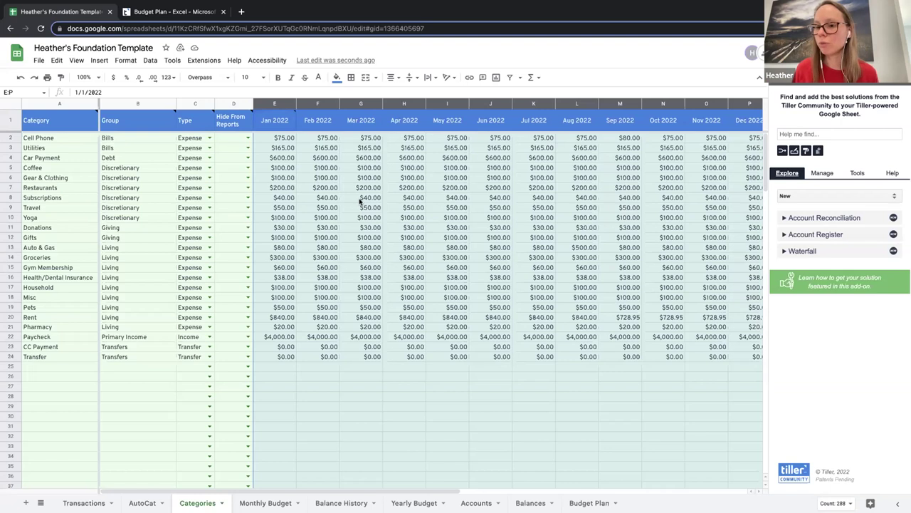
{"action": "key", "text": "super+shift+a"}
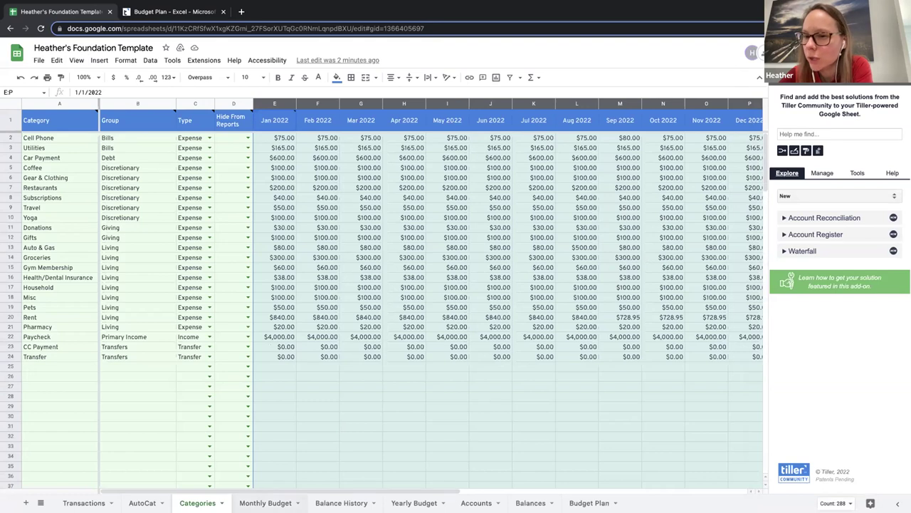
Step: Check the start date in the Budget Plan sheet's first month header against the month headers in the Categories sheet
{"action": "left_click", "coordinate": [589, 503]}
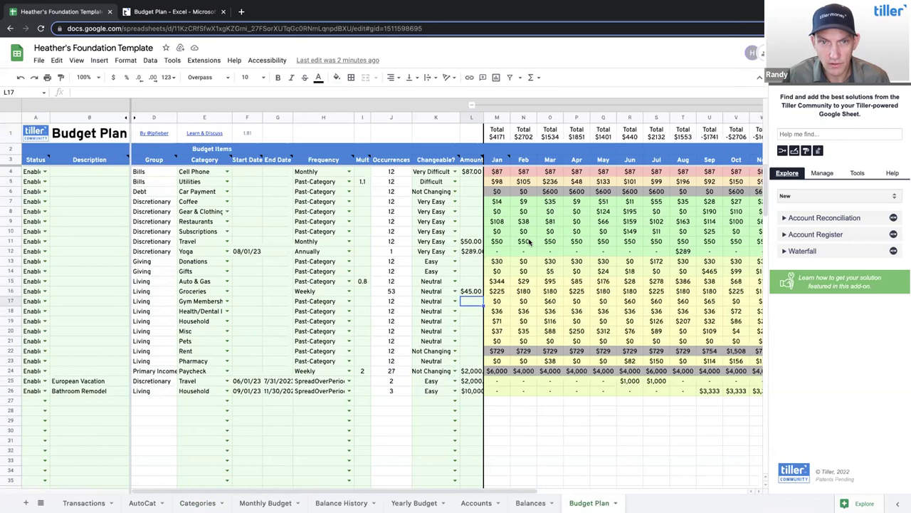
{"action": "left_click", "coordinate": [501, 161]}
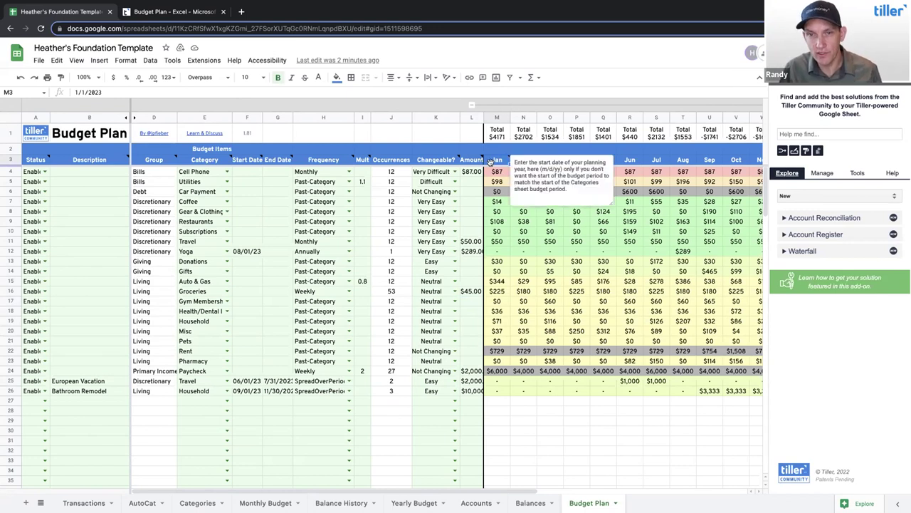
{"action": "mouse_move", "coordinate": [496, 161]}
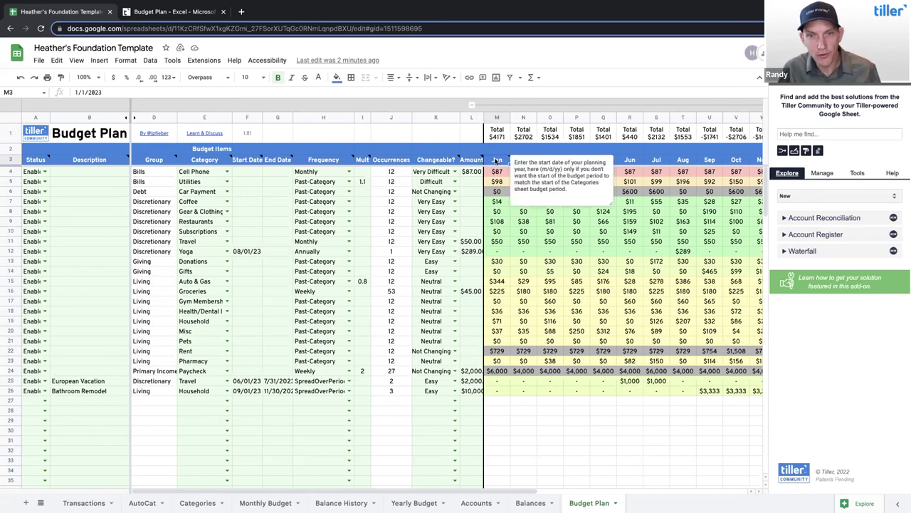
{"action": "left_click", "coordinate": [209, 502]}
{"action": "left_click", "coordinate": [9, 121]}
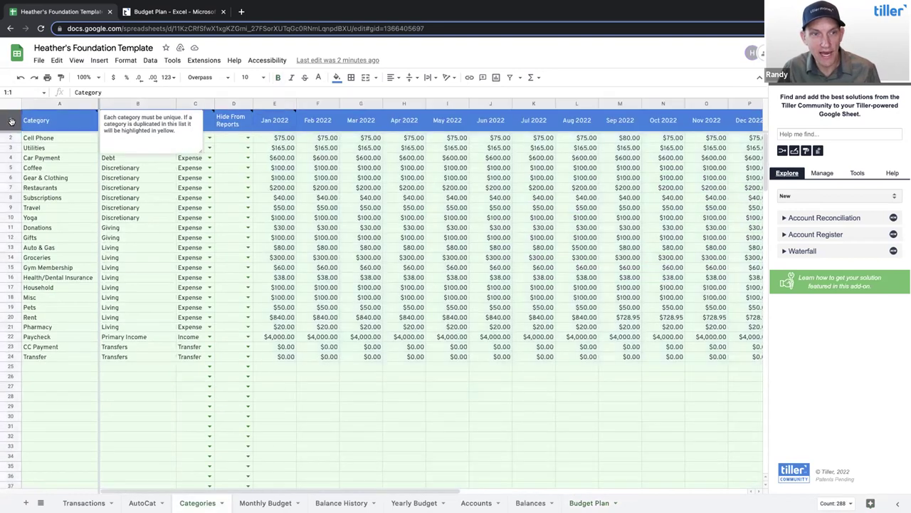
{"action": "mouse_move", "coordinate": [271, 130]}
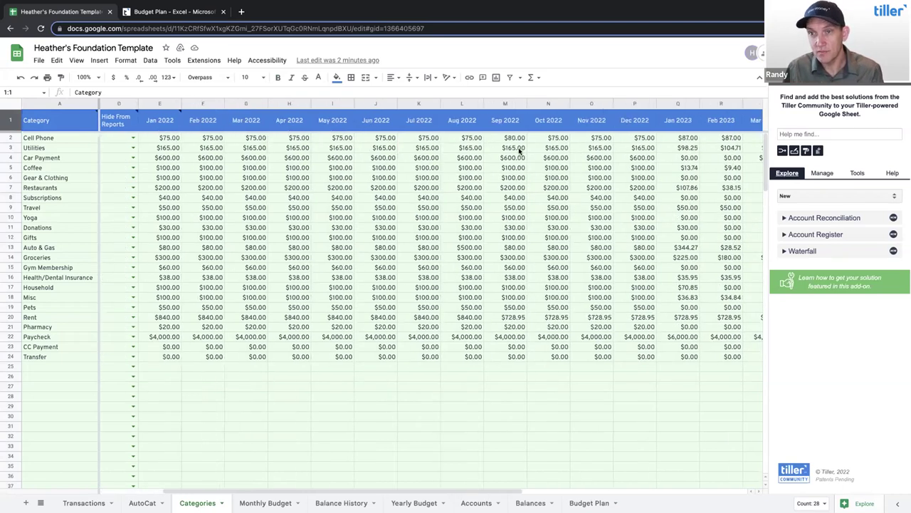
{"action": "left_click", "coordinate": [689, 124]}
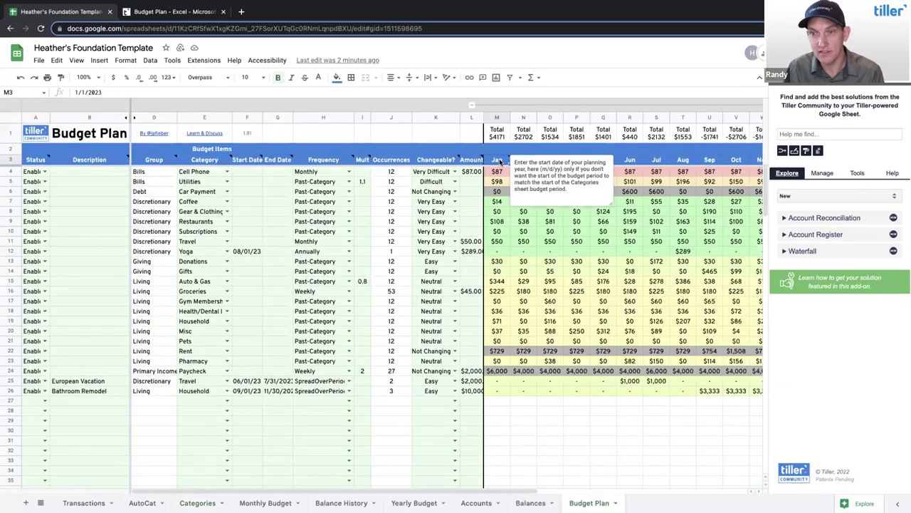
Step: Enter 1/1/2023 as the planning year's start date in the first month header (M3) of the Budget Plan sheet
{"action": "type", "text": "1/1/2023"}
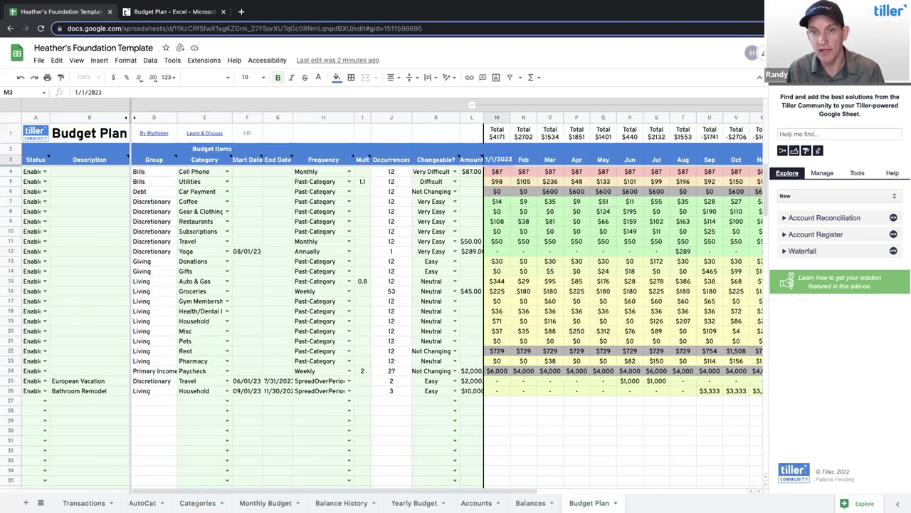
{"action": "key", "text": "Tab"}
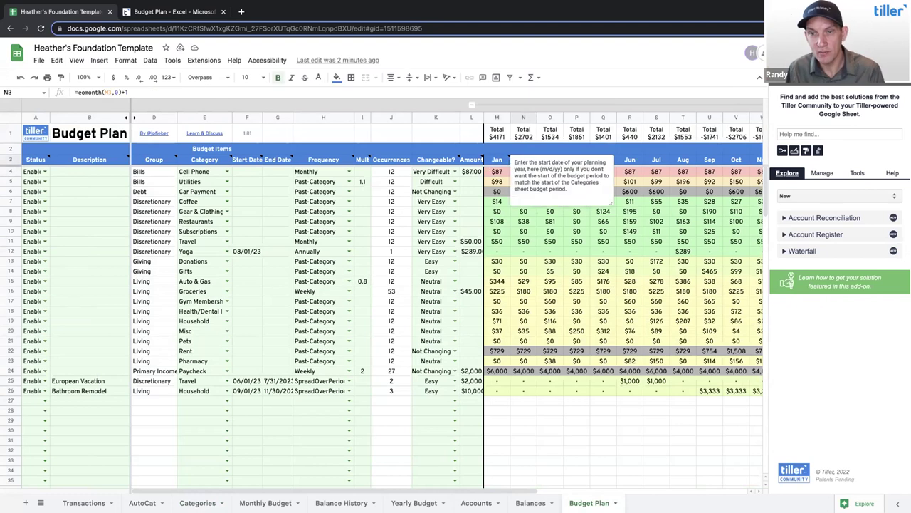
{"action": "left_click", "coordinate": [672, 201]}
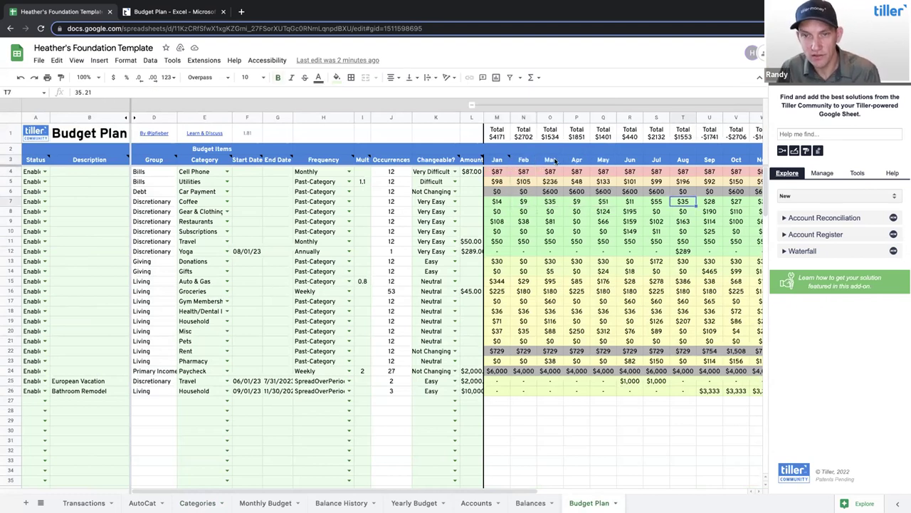
Step: Inspect the month header formulas in the Budget Plan sheet and read the notes on its Start Date and Category headers
{"action": "left_click", "coordinate": [541, 160]}
{"action": "key", "text": "Left"}
{"action": "key", "text": "Right"}
{"action": "key", "text": "Left"}
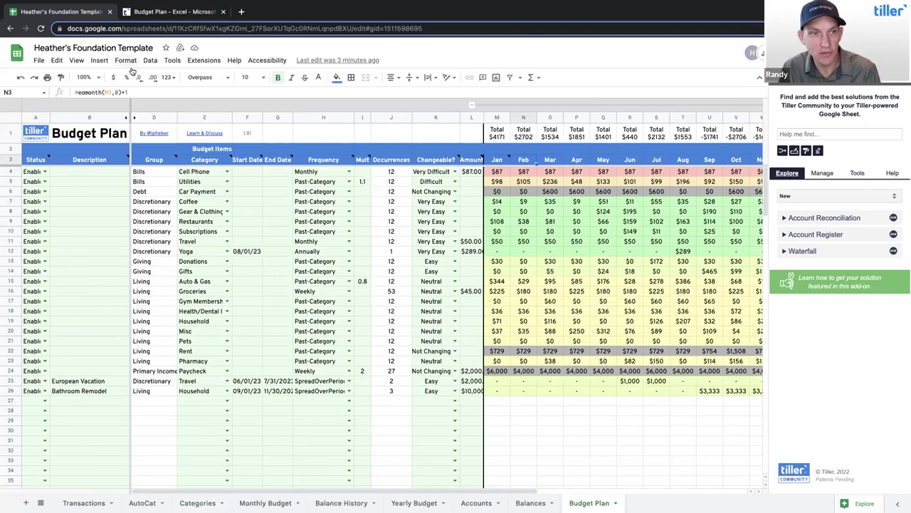
{"action": "mouse_move", "coordinate": [497, 159]}
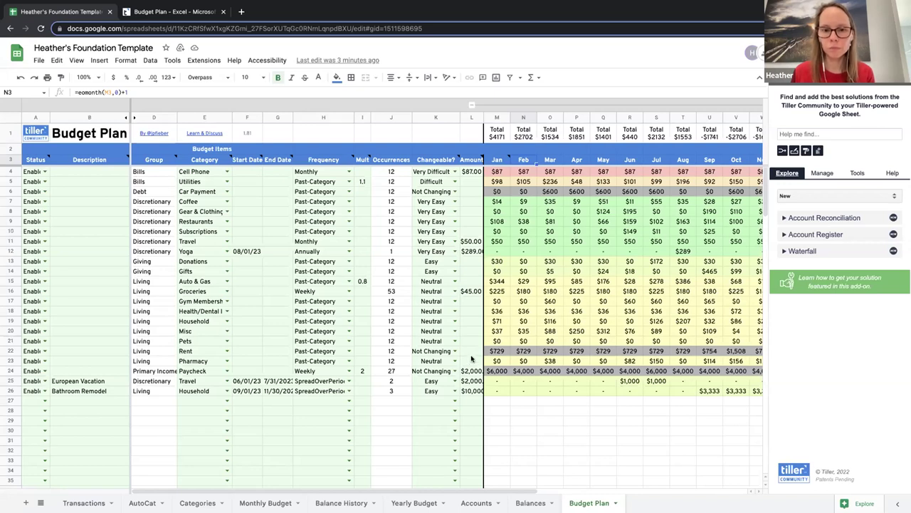
{"action": "left_click", "coordinate": [499, 162]}
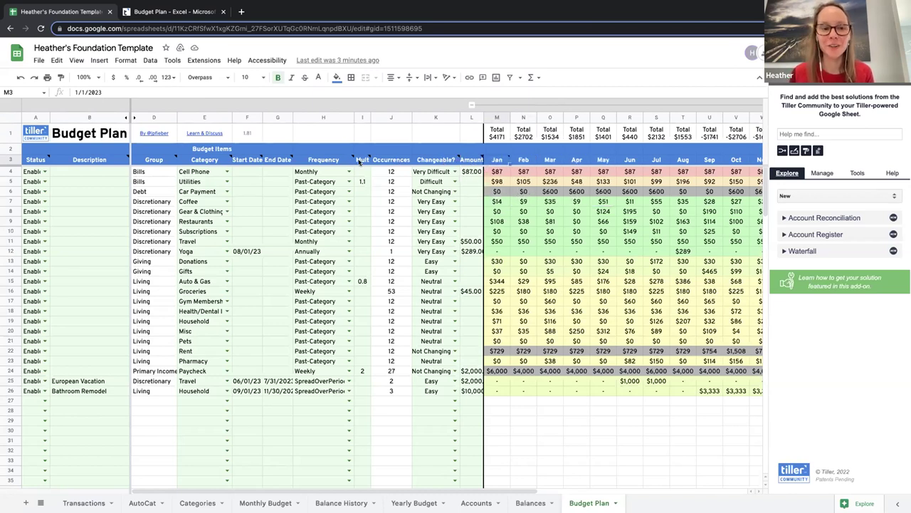
{"action": "mouse_move", "coordinate": [361, 162]}
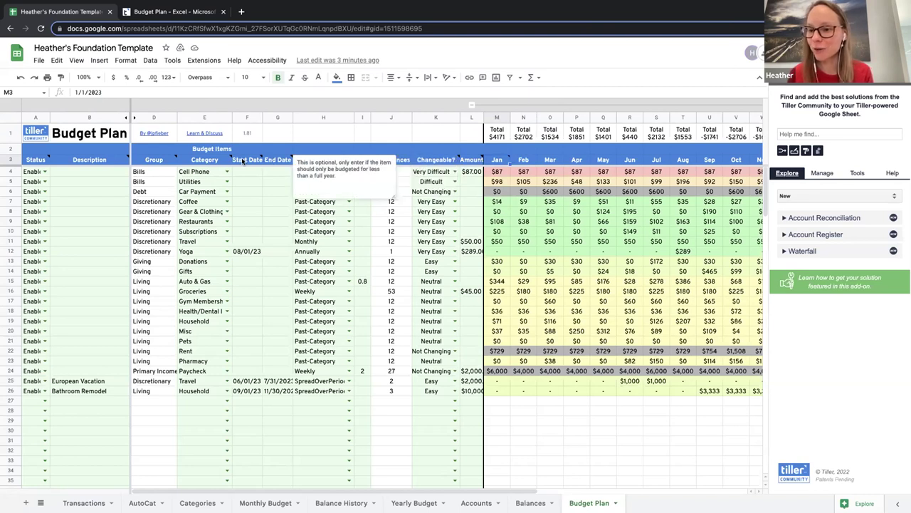
{"action": "mouse_move", "coordinate": [223, 160]}
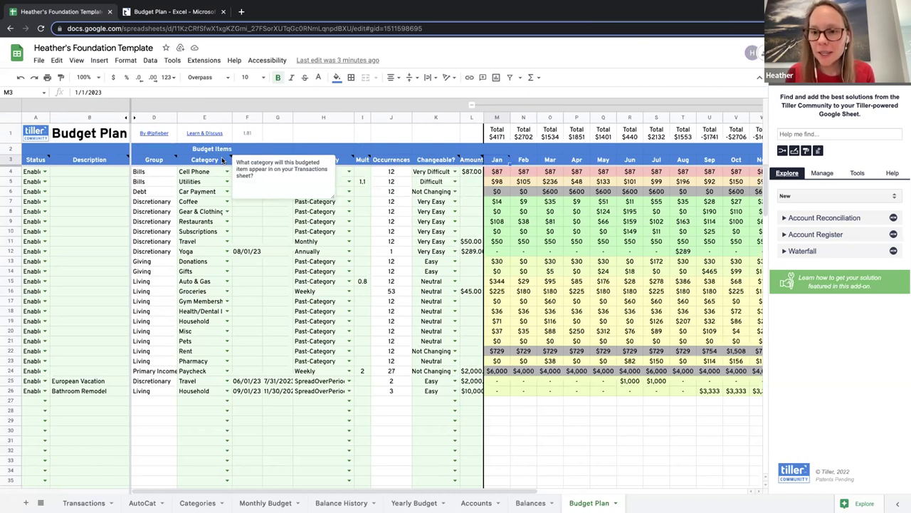
{"action": "left_click", "coordinate": [513, 221]}
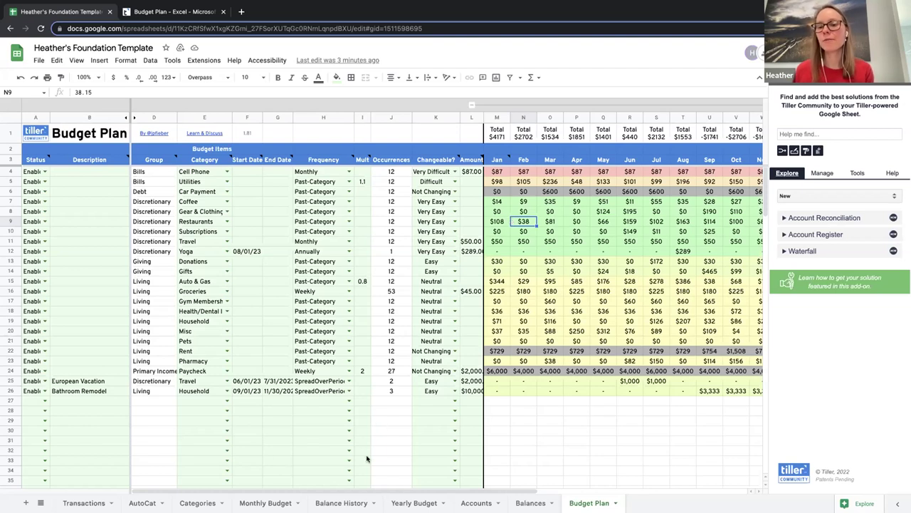
Step: Review the transaction dates in the Transactions sheet from the newest entries back to the early 2020 ones
{"action": "left_click", "coordinate": [103, 501]}
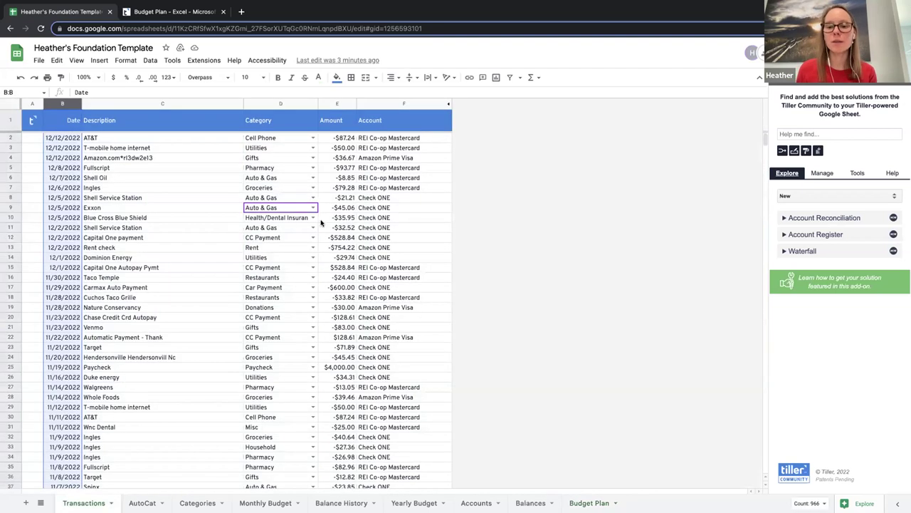
{"action": "scroll", "coordinate": [286, 286], "scroll_direction": "down", "scroll_amount": 20}
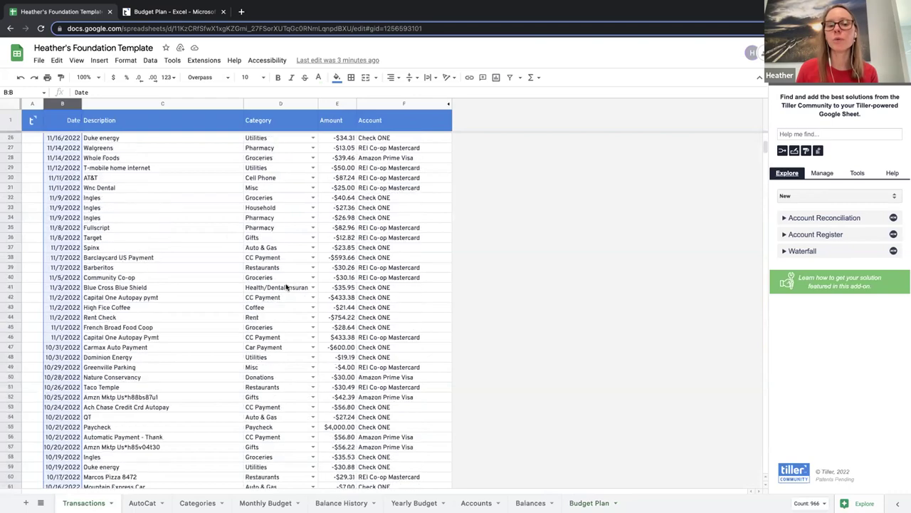
{"action": "scroll", "coordinate": [286, 286], "scroll_direction": "down", "scroll_amount": 20}
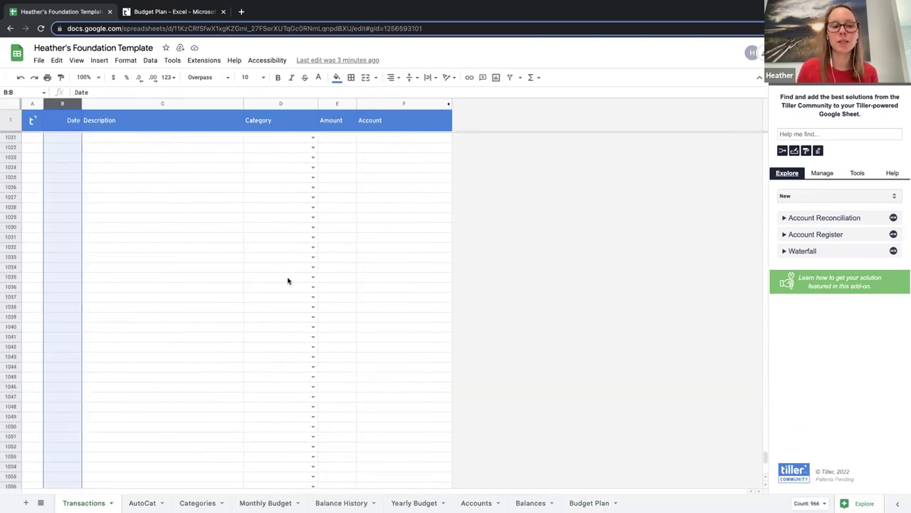
{"action": "scroll", "coordinate": [287, 281], "scroll_direction": "up", "scroll_amount": 20}
{"action": "left_click", "coordinate": [132, 266]}
{"action": "left_click_drag", "start_coordinate": [64, 227], "coordinate": [65, 326]}
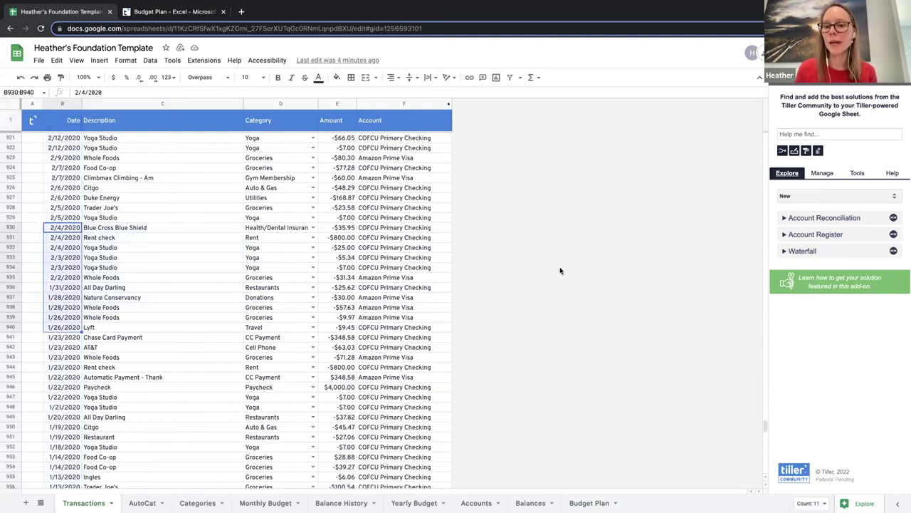
{"action": "left_click_drag", "start_coordinate": [766, 430], "coordinate": [766, 137]}
{"action": "left_click", "coordinate": [412, 205]}
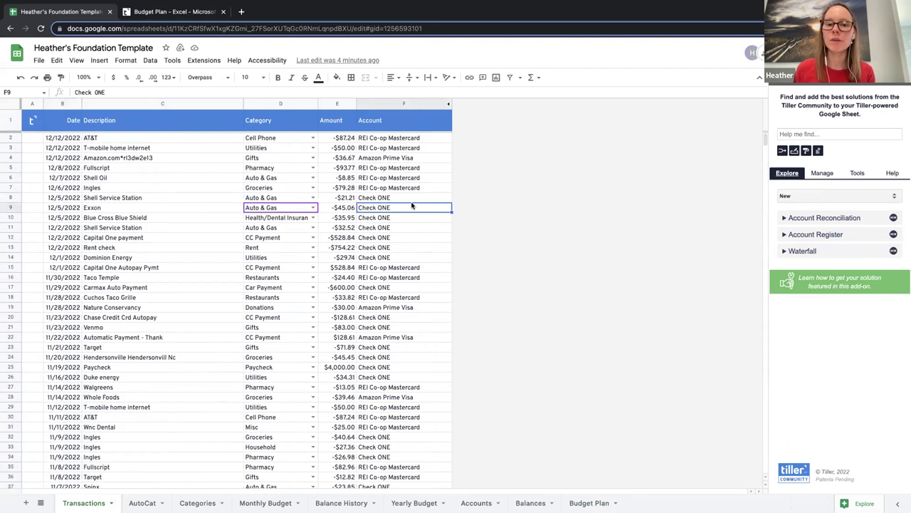
Step: Try changing the first month header (E1) of the Categories sheet to 1/1/2023, and undo the change
{"action": "left_click", "coordinate": [214, 499]}
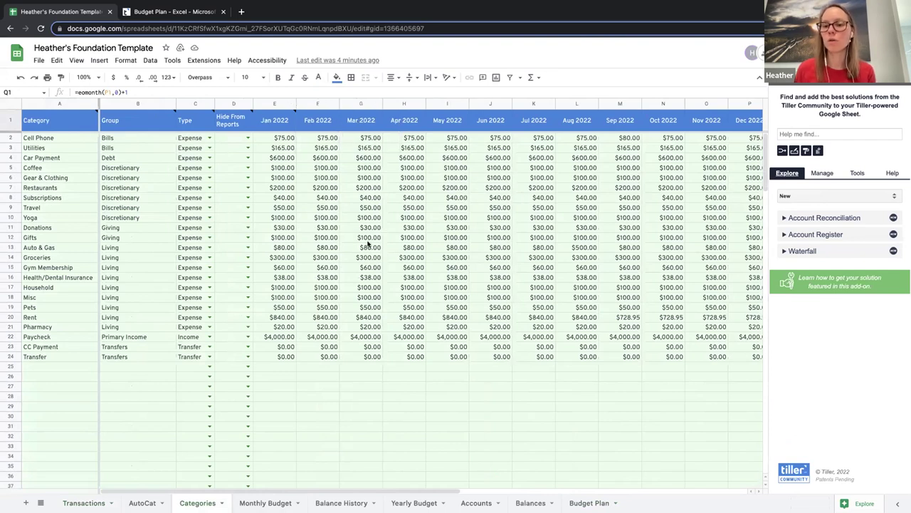
{"action": "left_click_drag", "start_coordinate": [274, 104], "coordinate": [318, 104]}
{"action": "left_click_drag", "start_coordinate": [422, 104], "coordinate": [738, 104]}
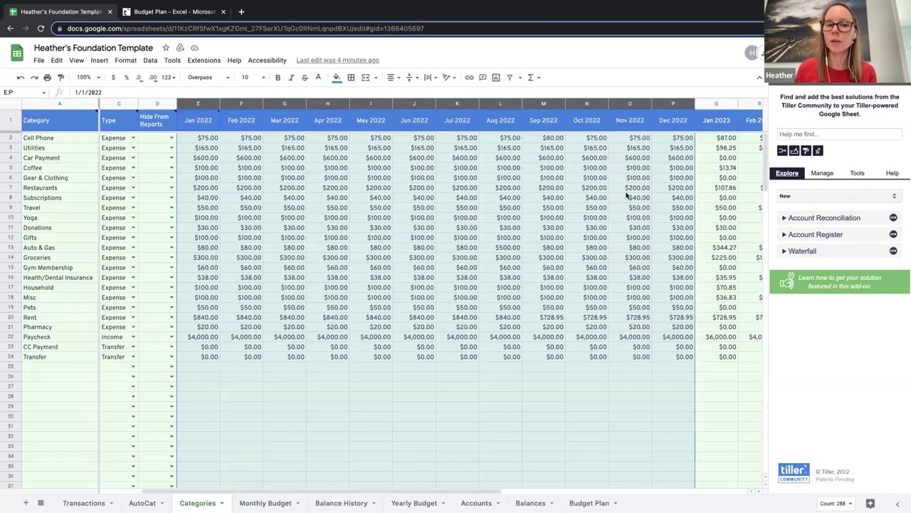
{"action": "left_click", "coordinate": [210, 118]}
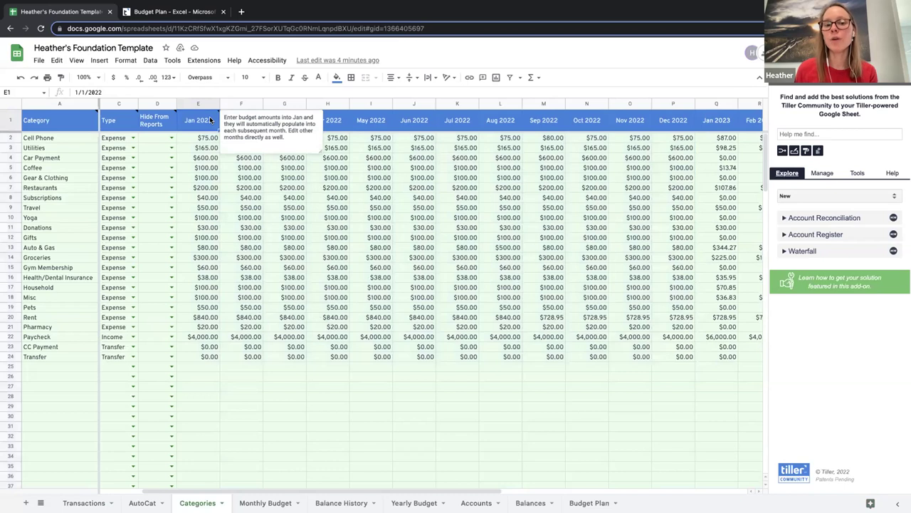
{"action": "type", "text": "1/1/2023"}
{"action": "key", "text": "Return"}
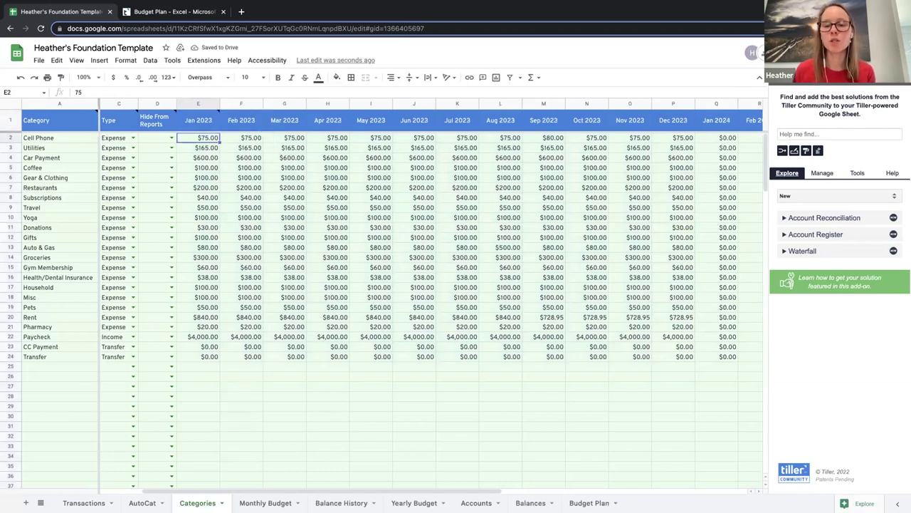
{"action": "key", "text": "ctrl+z"}
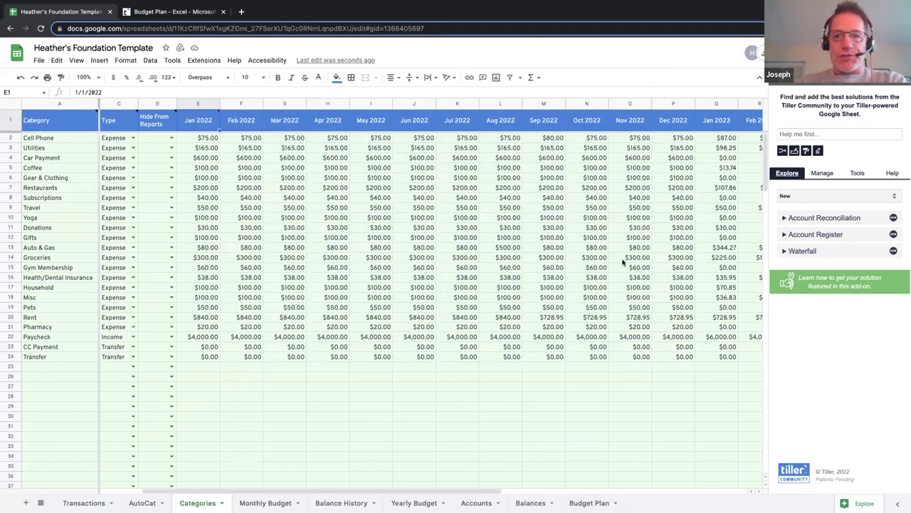
Step: Replace the 2022 monthly budget amounts (E2:P24) in the Categories sheet with their own static values, pasting values only
{"action": "left_click", "coordinate": [727, 137]}
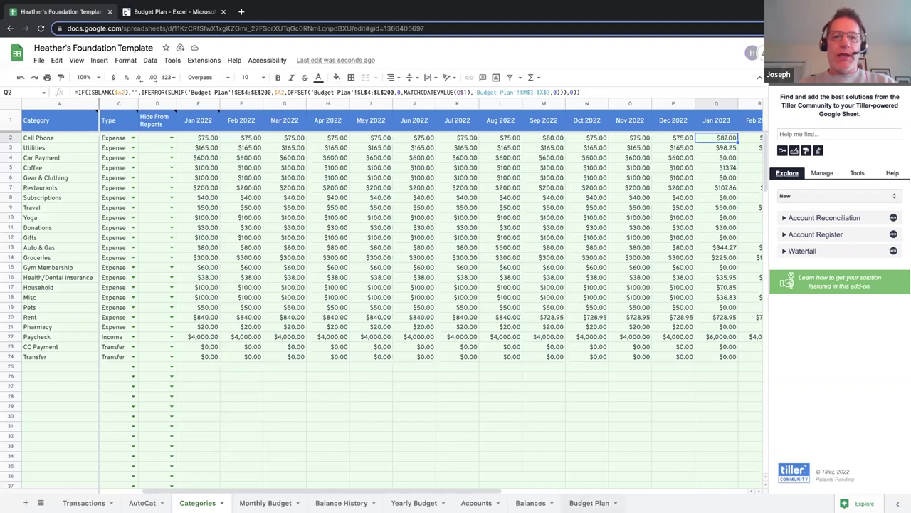
{"action": "left_click_drag", "start_coordinate": [200, 140], "coordinate": [685, 356]}
{"action": "right_click", "coordinate": [209, 139]}
{"action": "left_click", "coordinate": [232, 164]}
{"action": "right_click", "coordinate": [204, 138]}
{"action": "mouse_move", "coordinate": [254, 192]}
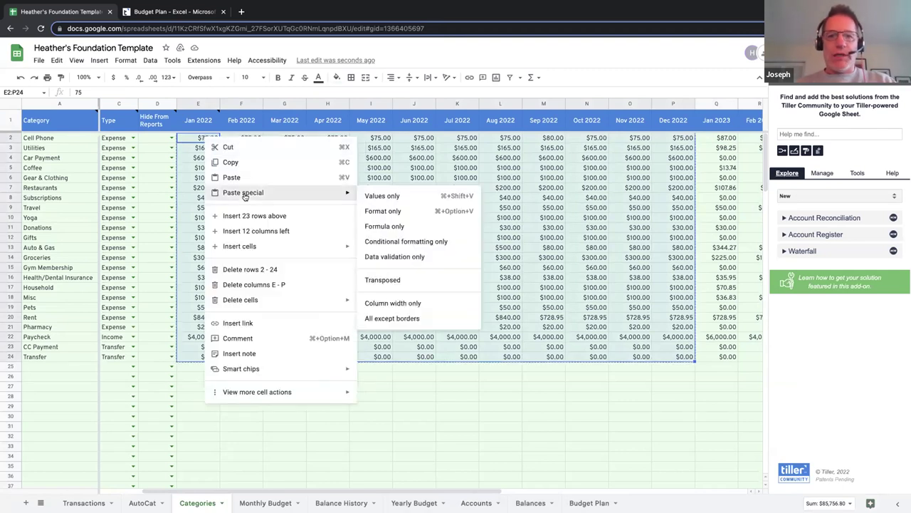
{"action": "left_click", "coordinate": [385, 195]}
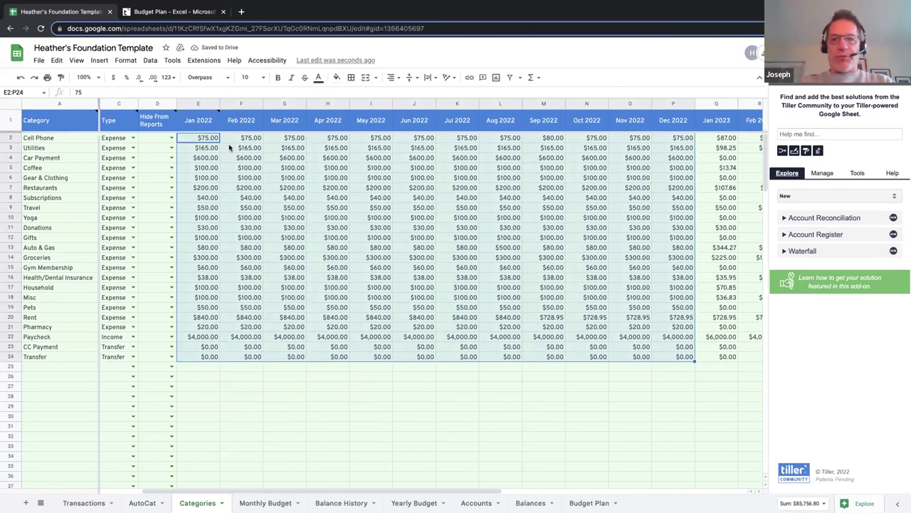
Step: Review the available frequency options for the Utilities item in the Budget Plan sheet, keeping Past-Category
{"action": "left_click", "coordinate": [229, 147]}
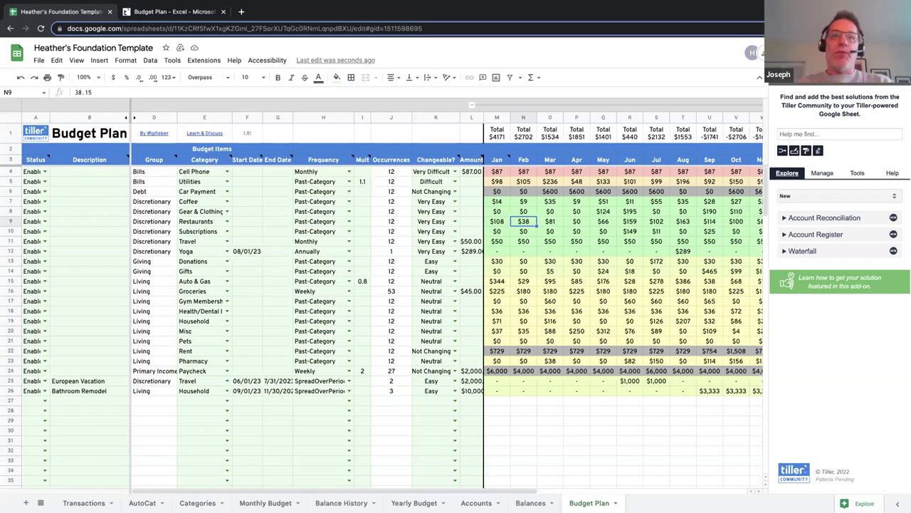
{"action": "left_click", "coordinate": [348, 182]}
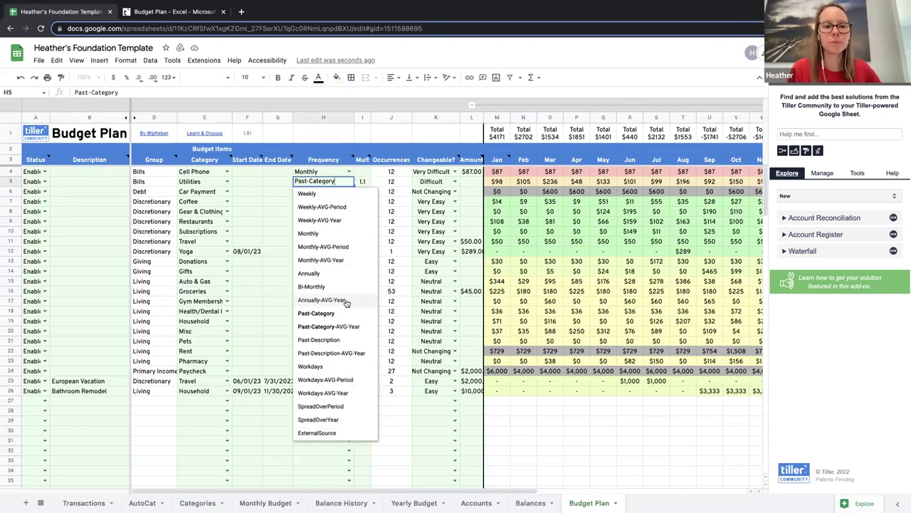
{"action": "left_click", "coordinate": [577, 284]}
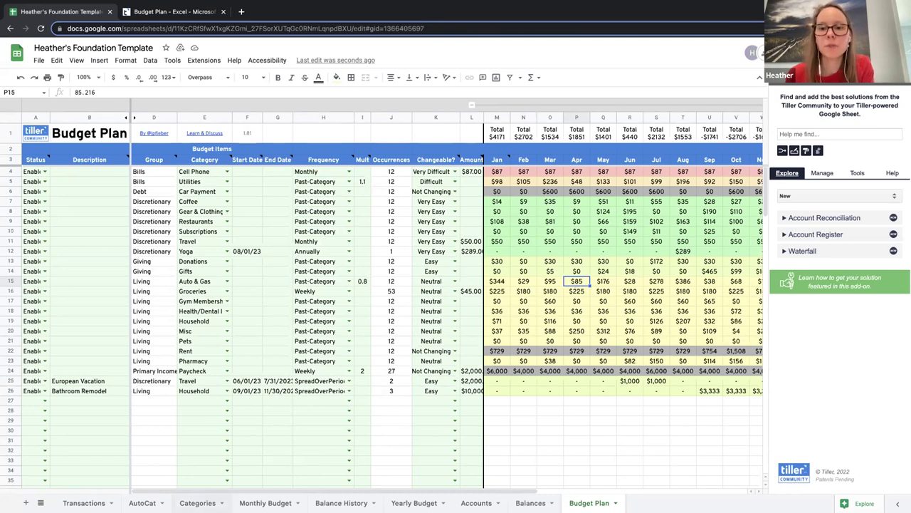
Step: Add a More Coffee category in row 25 of the Categories sheet with group Discretionary, type Expense and a Jan 2022 budget of 100
{"action": "left_click", "coordinate": [197, 502]}
{"action": "left_click", "coordinate": [39, 369]}
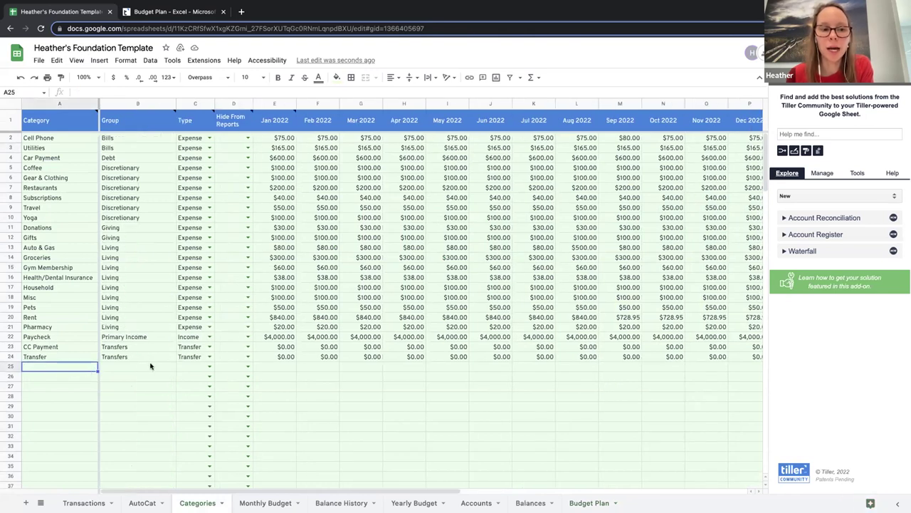
{"action": "type", "text": "More Coffee"}
{"action": "key", "text": "Tab"}
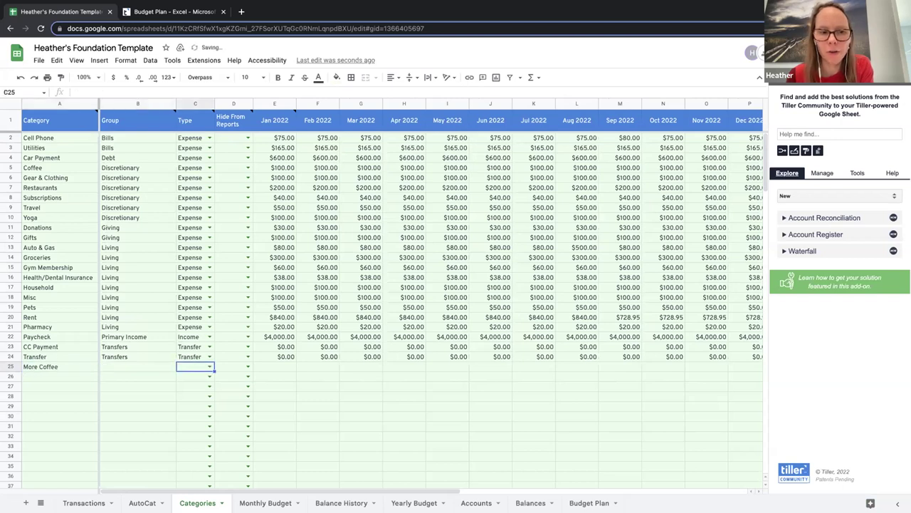
{"action": "type", "text": "Dis"}
{"action": "key", "text": "Tab"}
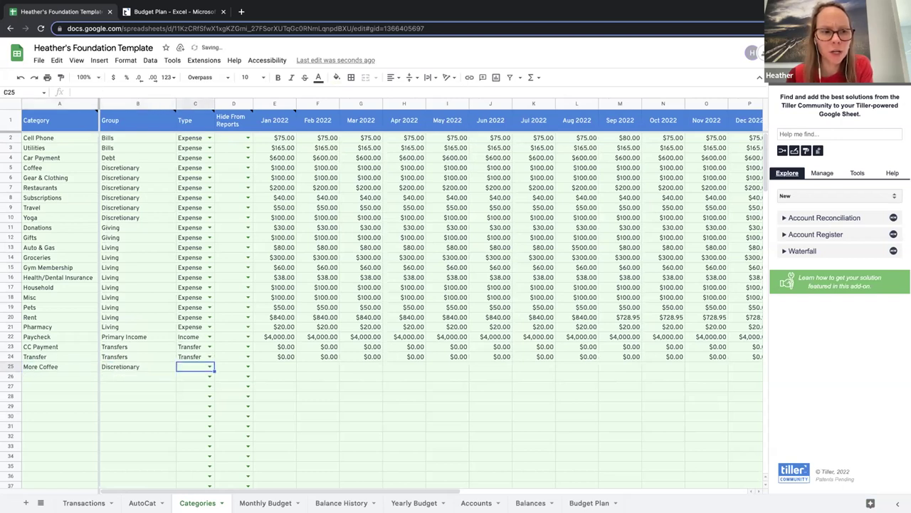
{"action": "type", "text": "exp"}
{"action": "key", "text": "Tab"}
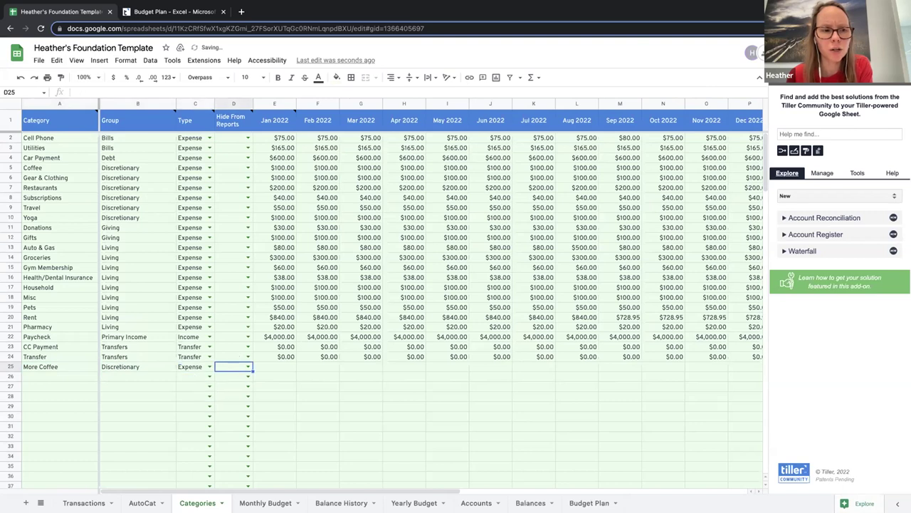
{"action": "key", "text": "Tab"}
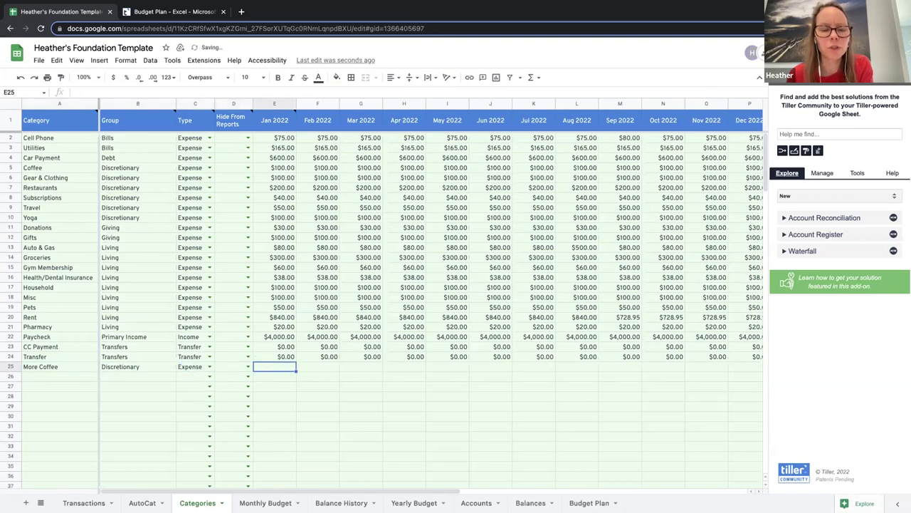
{"action": "type", "text": "100"}
{"action": "key", "text": "Tab"}
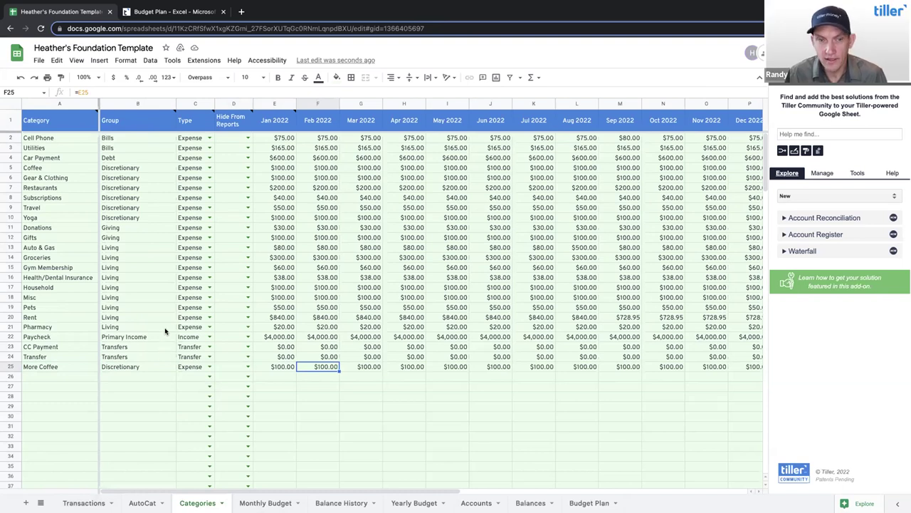
Step: Compare the single Travel row in the Categories sheet with the two Travel items in the Budget Plan sheet
{"action": "left_click", "coordinate": [12, 207]}
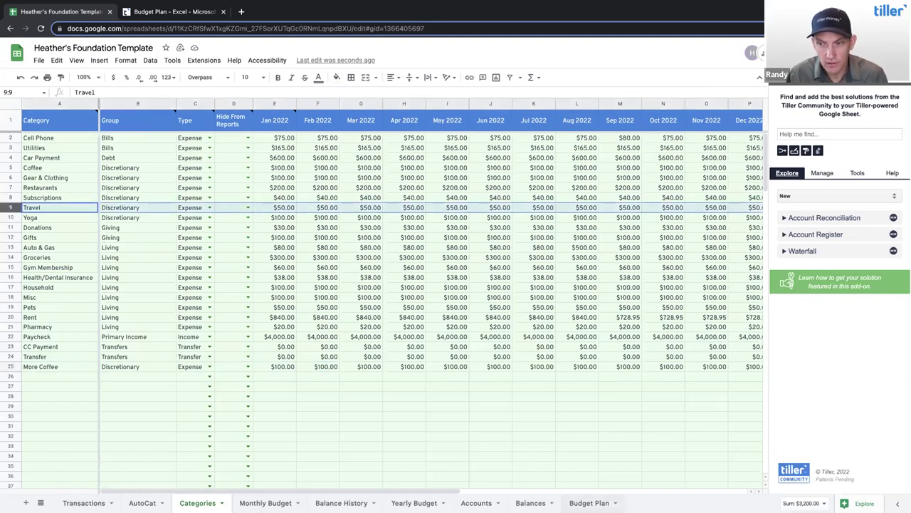
{"action": "left_click", "coordinate": [589, 503]}
{"action": "left_click", "coordinate": [185, 383]}
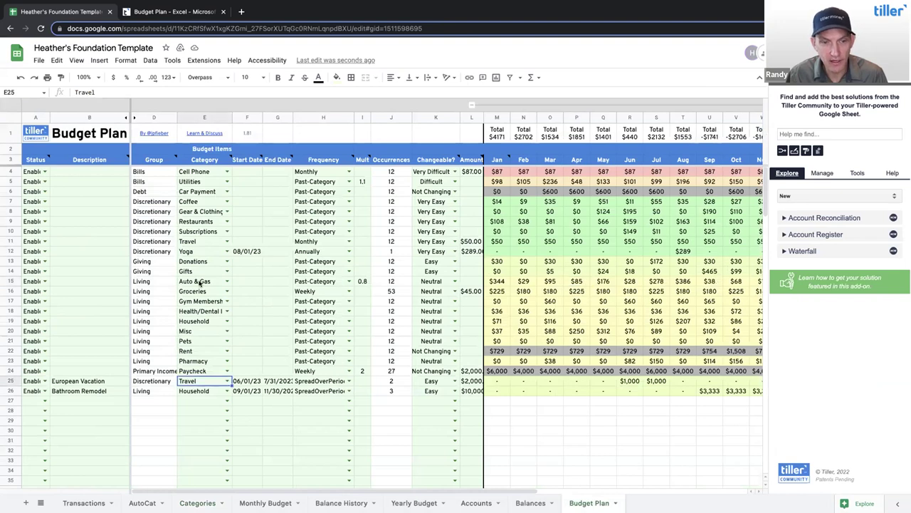
{"action": "left_click", "coordinate": [193, 242]}
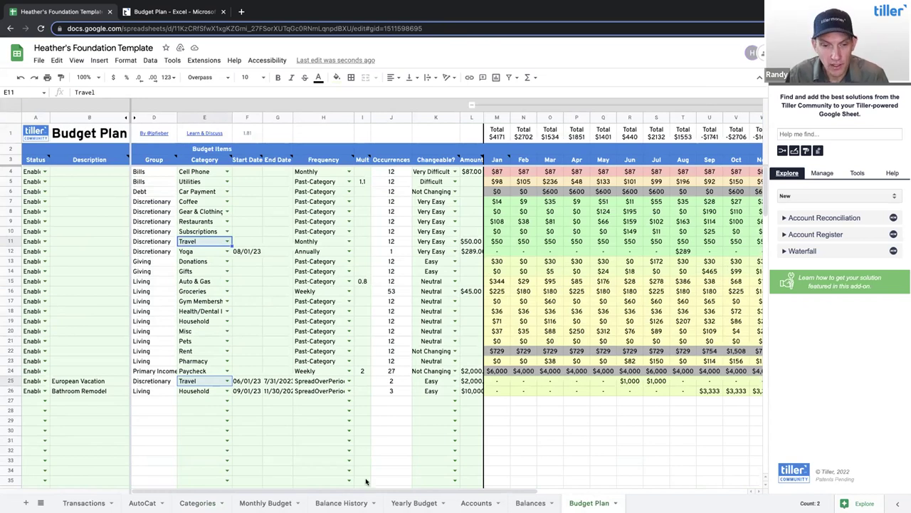
Step: Rename the More Coffee category in the Categories sheet to Remodel
{"action": "left_click", "coordinate": [217, 502]}
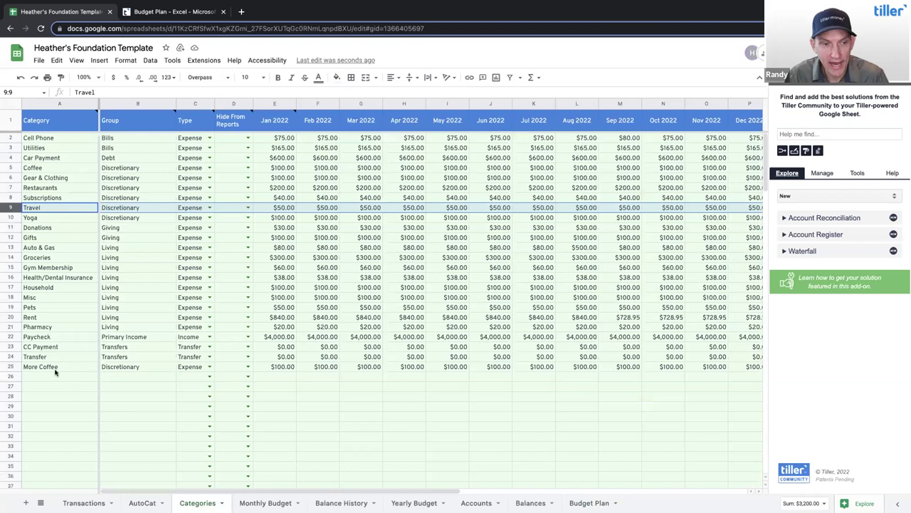
{"action": "left_click", "coordinate": [46, 367]}
{"action": "type", "text": "Remodel"}
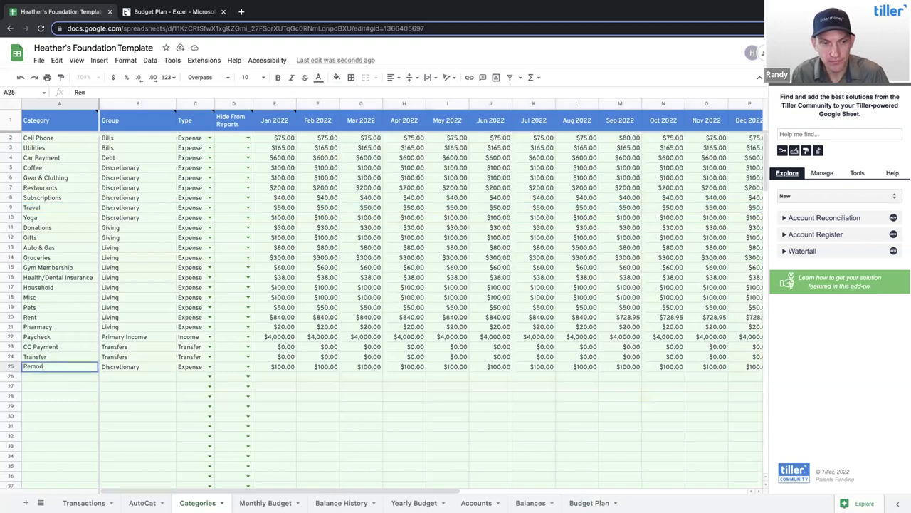
{"action": "key", "text": "Tab"}
Step: Assign the Remodel category to the first empty item row (row 27) of the Budget Plan sheet
{"action": "left_click", "coordinate": [611, 503]}
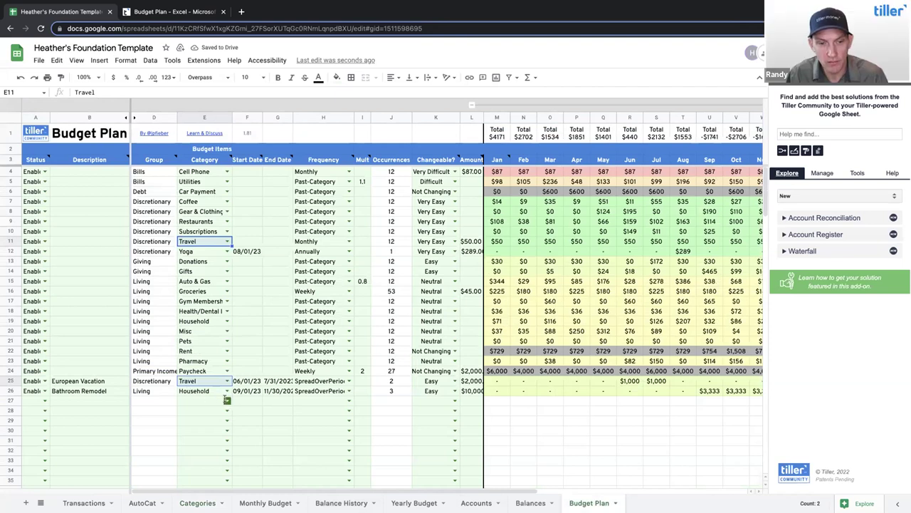
{"action": "left_click", "coordinate": [227, 400]}
{"action": "scroll", "coordinate": [228, 432], "scroll_direction": "down", "scroll_amount": 3}
{"action": "scroll", "coordinate": [228, 432], "scroll_direction": "down", "scroll_amount": 5}
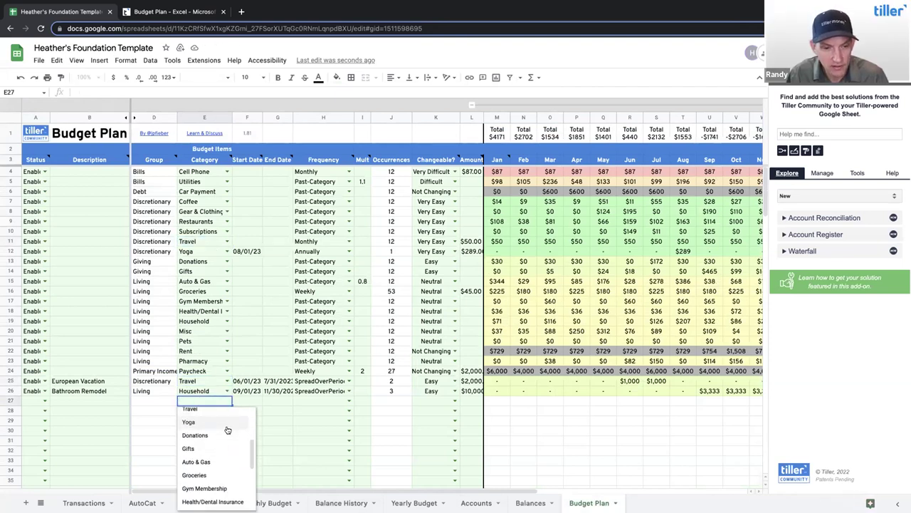
{"action": "left_click", "coordinate": [193, 502]}
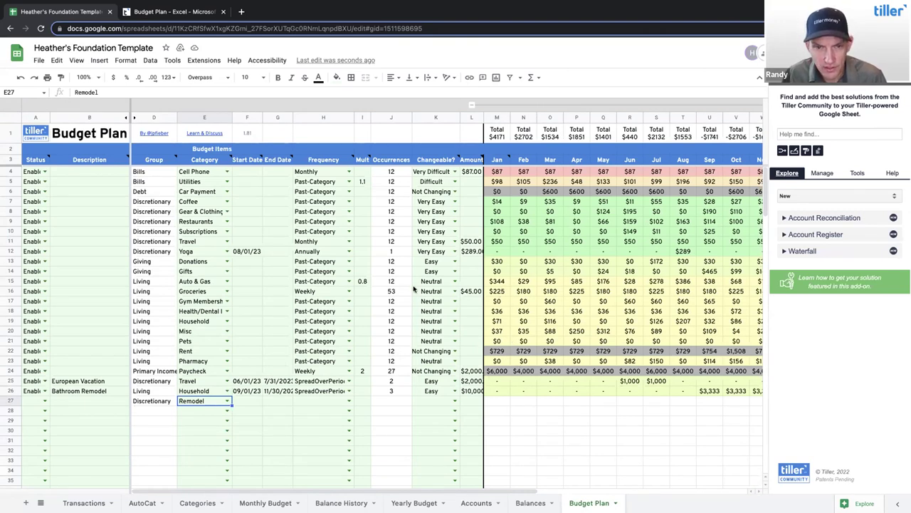
Step: Set the weekly Groceries amount in the Budget Plan sheet to 50
{"action": "left_click", "coordinate": [359, 283]}
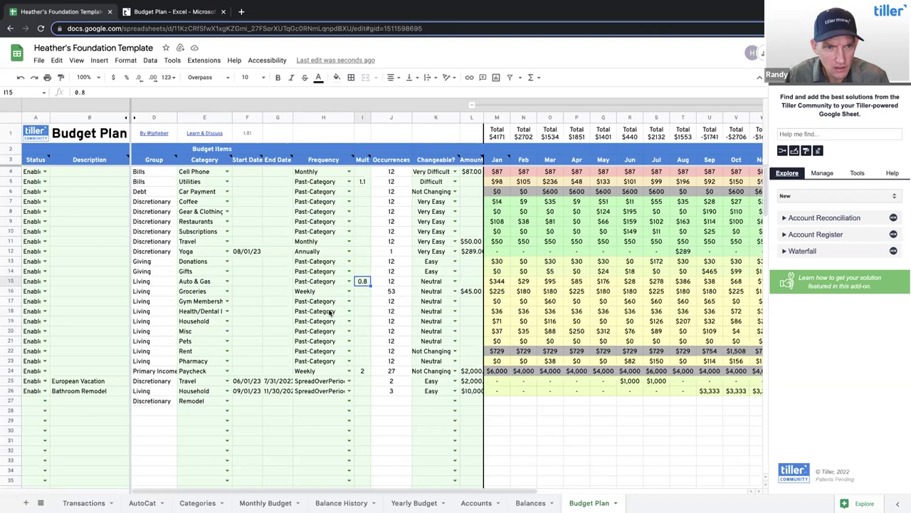
{"action": "left_click", "coordinate": [364, 292]}
{"action": "left_click", "coordinate": [494, 293]}
{"action": "left_click", "coordinate": [472, 291]}
{"action": "type", "text": "50"}
{"action": "key", "text": "Return"}
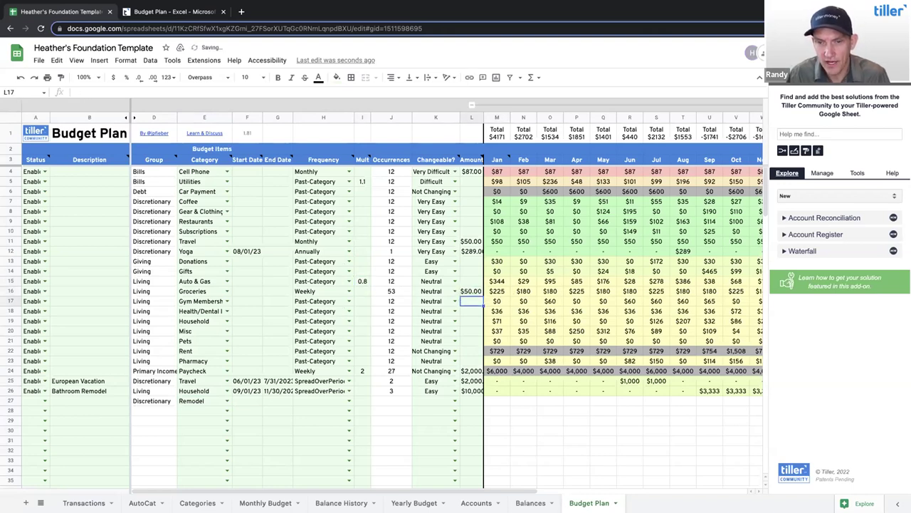
Step: Check the January totals for Groceries and Paycheck against the weekly Groceries amount in the Budget Plan sheet
{"action": "left_click", "coordinate": [499, 292]}
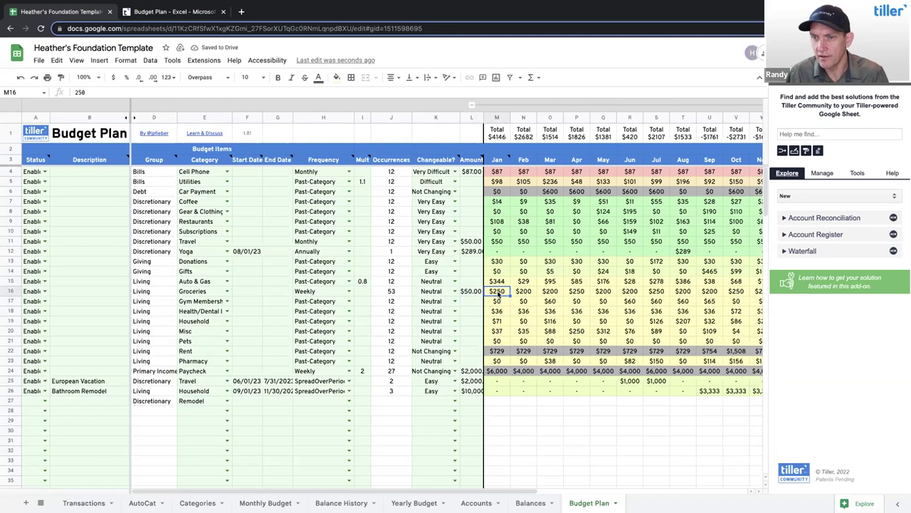
{"action": "left_click", "coordinate": [478, 294]}
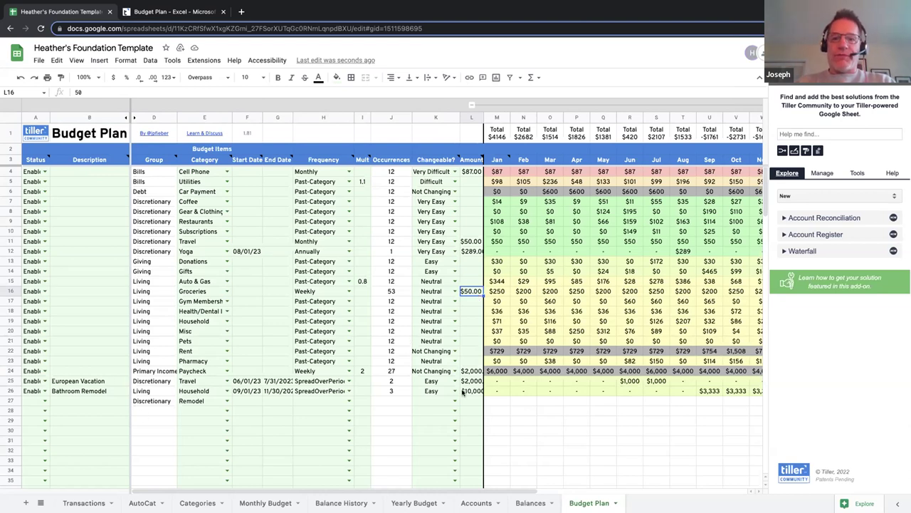
{"action": "left_click", "coordinate": [500, 372]}
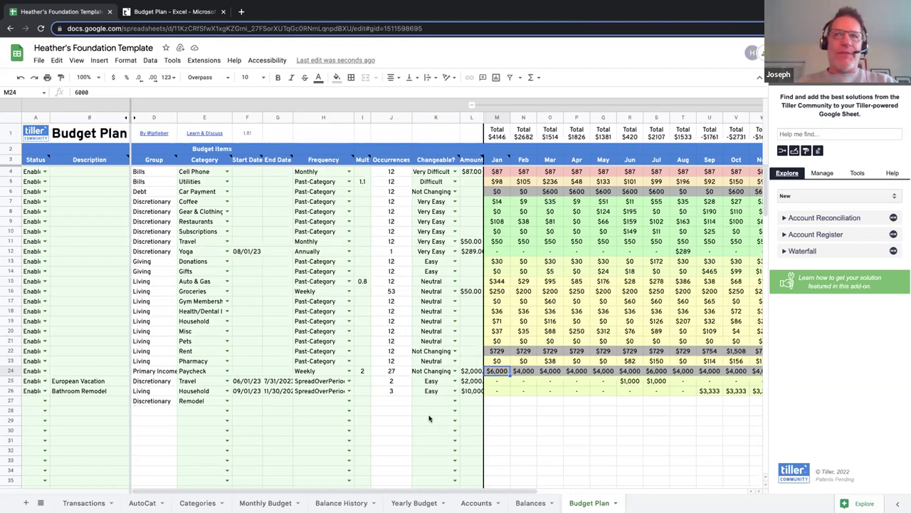
Step: Check the start date behind the January column heading and the January Paycheck total in the Budget Plan sheet
{"action": "left_click", "coordinate": [397, 414]}
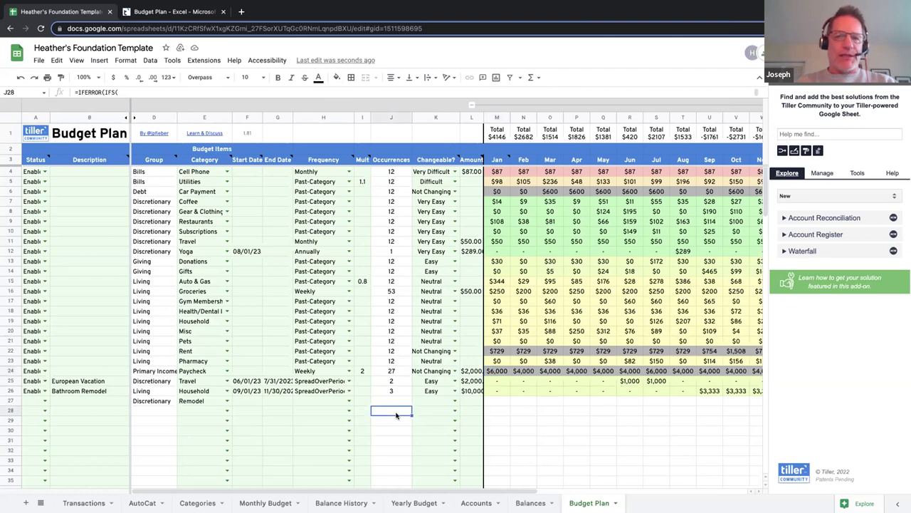
{"action": "left_click", "coordinate": [504, 159]}
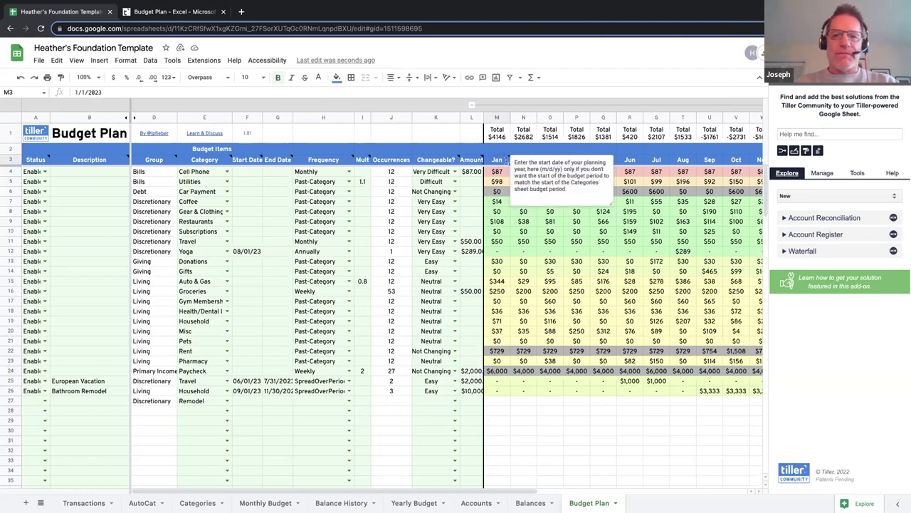
{"action": "left_click", "coordinate": [502, 372]}
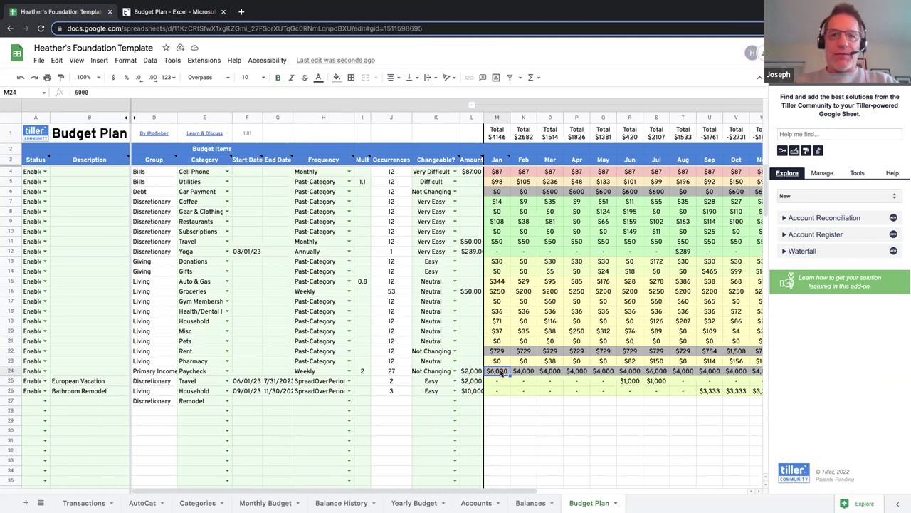
Step: Enter the date 1/1/23 in cell J28, below the budget items in the Occurrences column
{"action": "key", "text": "Down"}
{"action": "key", "text": "Down"}
{"action": "key", "text": "Down"}
{"action": "key", "text": "Down"}
{"action": "key", "text": "Left"}
{"action": "key", "text": "Left"}
{"action": "key", "text": "Left"}
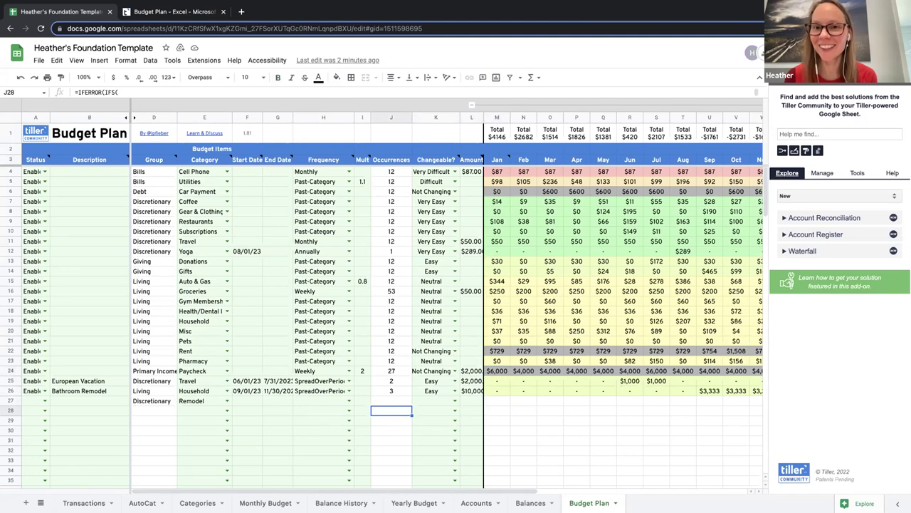
{"action": "type", "text": "1/1/23"}
{"action": "key", "text": "Return"}
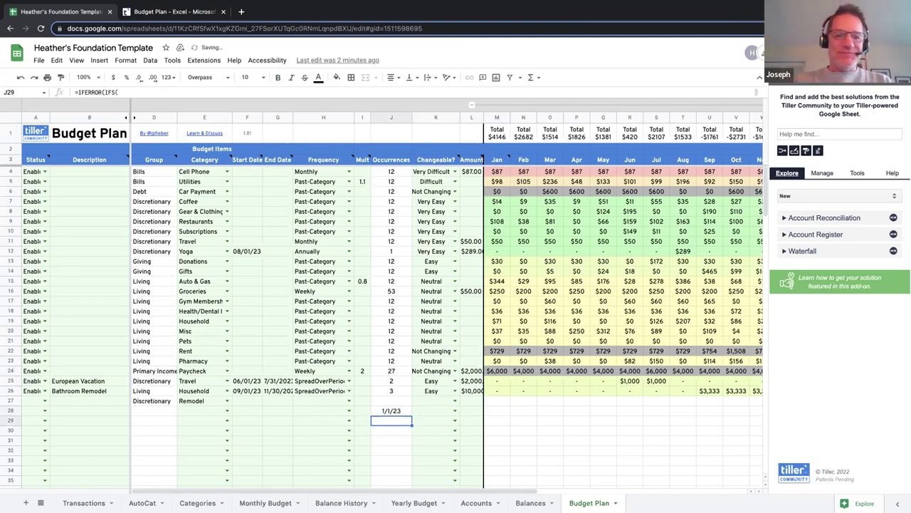
Step: Calculate the next biweekly date in J29 with =J28+14 and copy the formula to J30
{"action": "type", "text": "=J28+"}
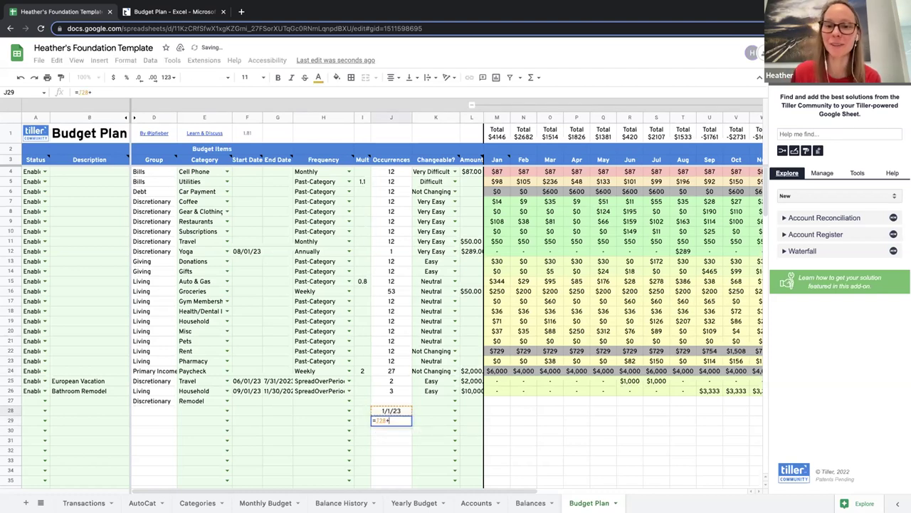
{"action": "type", "text": "14"}
{"action": "key", "text": "Return"}
{"action": "key", "text": "Up"}
{"action": "key", "text": "ctrl+c"}
{"action": "key", "text": "Down"}
{"action": "key", "text": "ctrl+v"}
Step: Apply the date format of J28 to the two calculated cells J29:J30
{"action": "key", "text": "Up"}
{"action": "key", "text": "Up"}
{"action": "key", "text": "ctrl+c"}
{"action": "key", "text": "Down"}
{"action": "key", "text": "shift+Down"}
{"action": "key", "text": "ctrl+alt+v"}
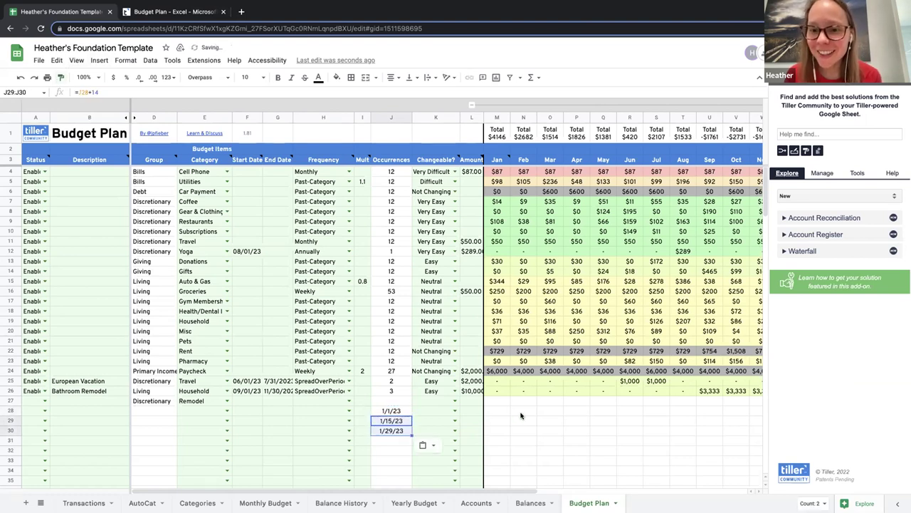
Step: Compare the three biweekly dates in J28:J30 with the Paycheck row's amount, frequency and January total
{"action": "left_click", "coordinate": [395, 413]}
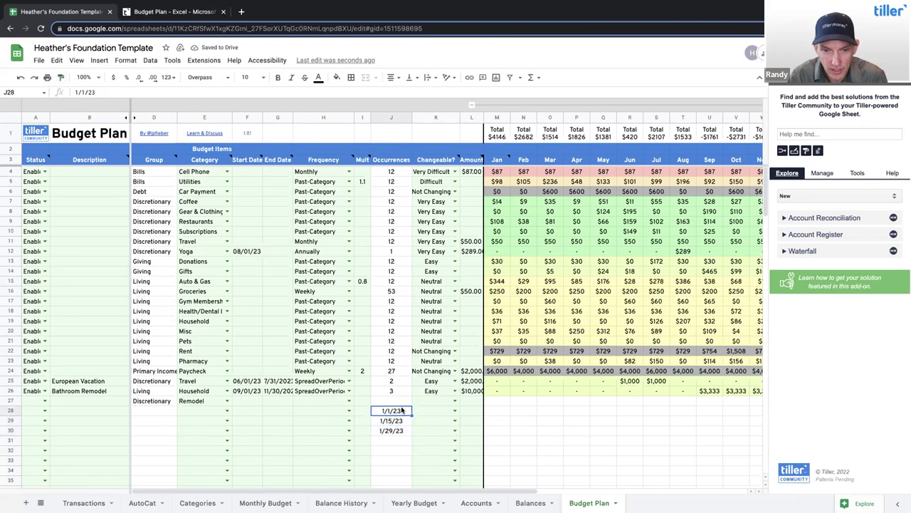
{"action": "left_click", "coordinate": [497, 371]}
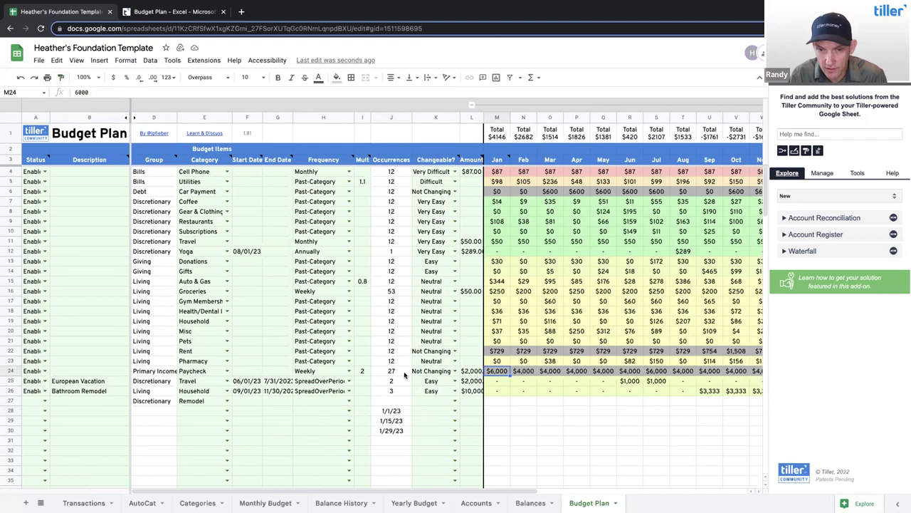
{"action": "left_click", "coordinate": [470, 371]}
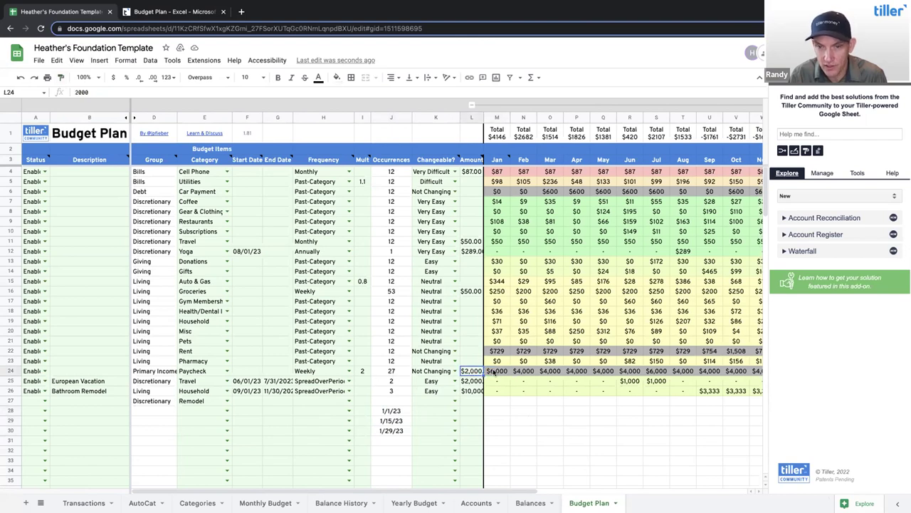
{"action": "left_click", "coordinate": [391, 412]}
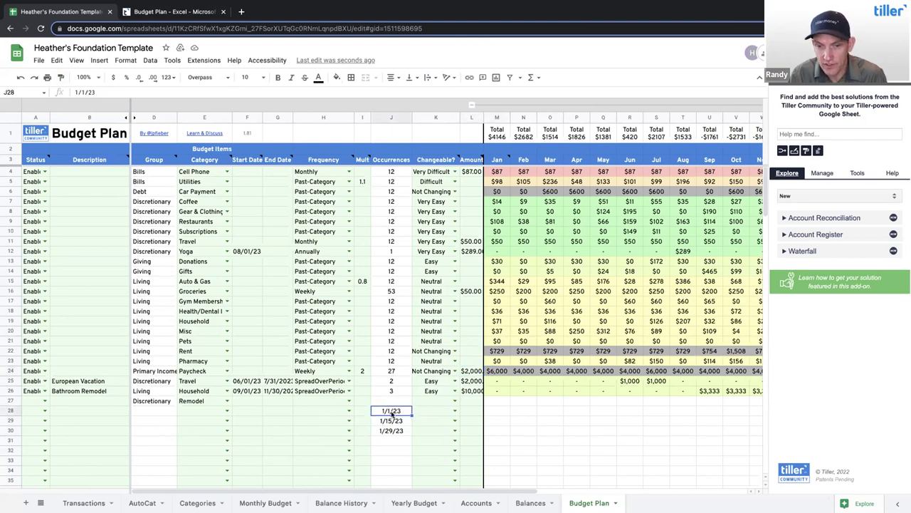
{"action": "left_click", "coordinate": [386, 421]}
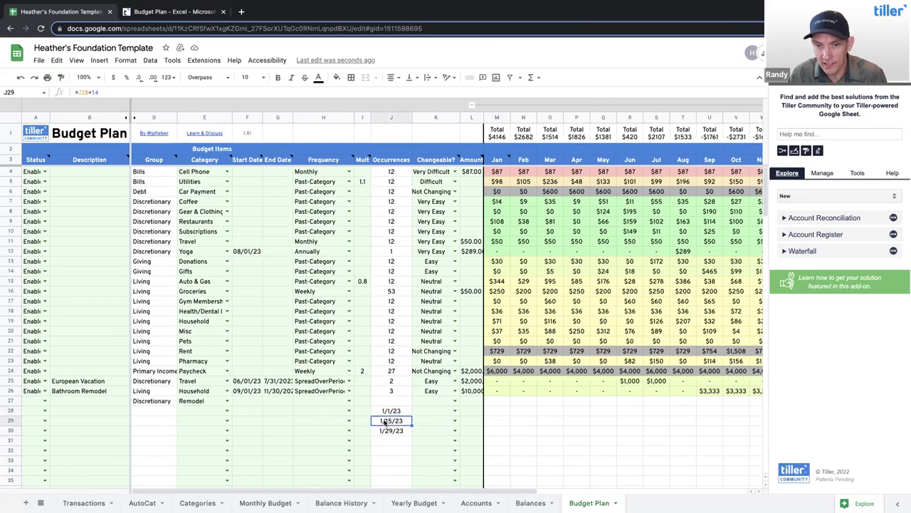
{"action": "left_click", "coordinate": [391, 431]}
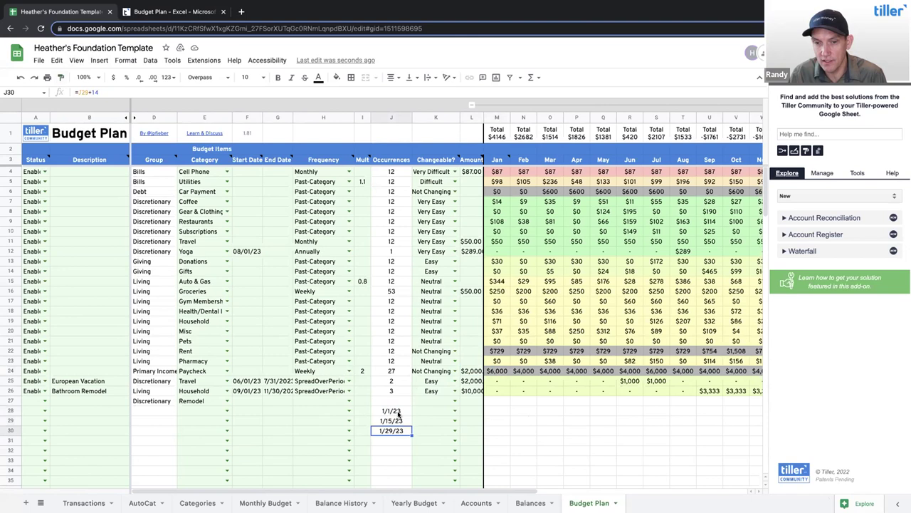
{"action": "left_click", "coordinate": [498, 371]}
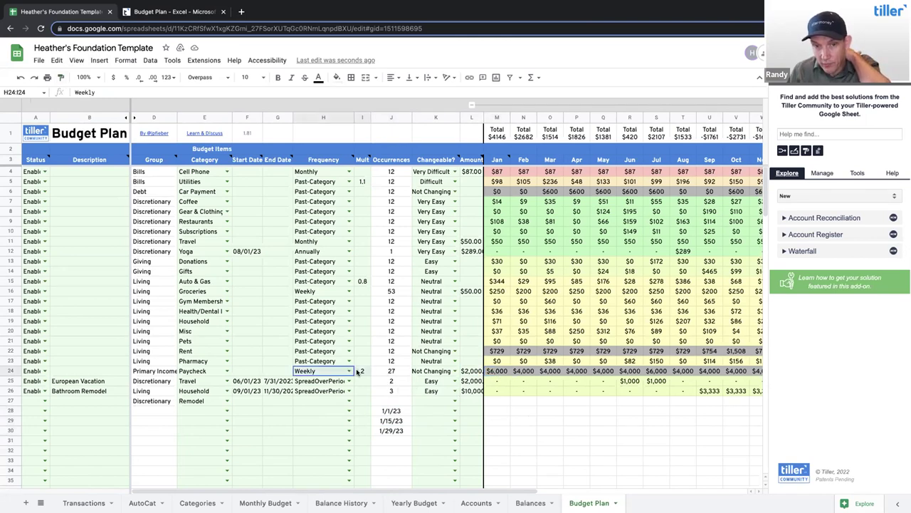
{"action": "left_click", "coordinate": [472, 371]}
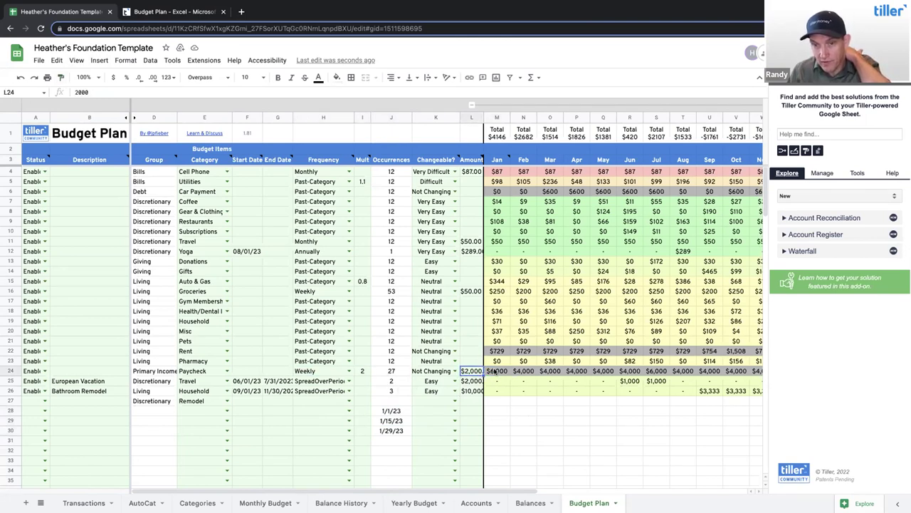
Step: Clear the trial dates from cells J28:J30
{"action": "left_click_drag", "start_coordinate": [391, 411], "coordinate": [391, 431]}
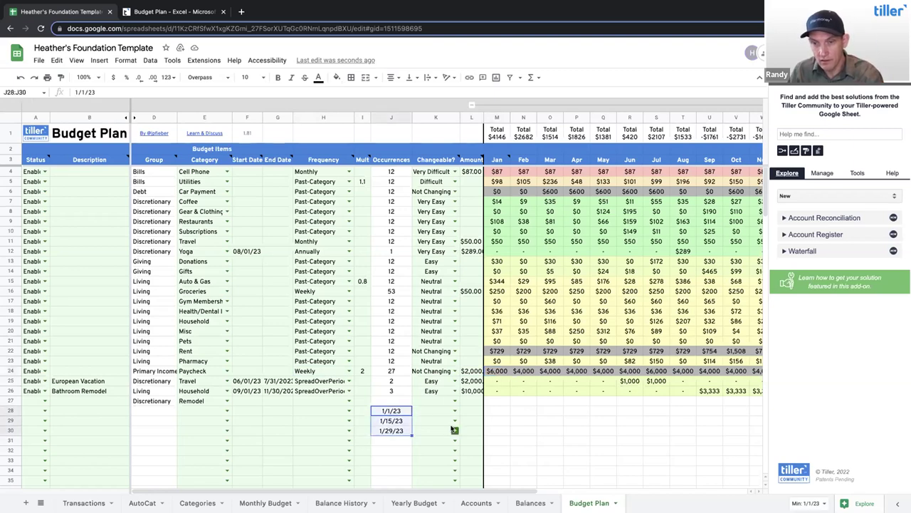
{"action": "key", "text": "Delete"}
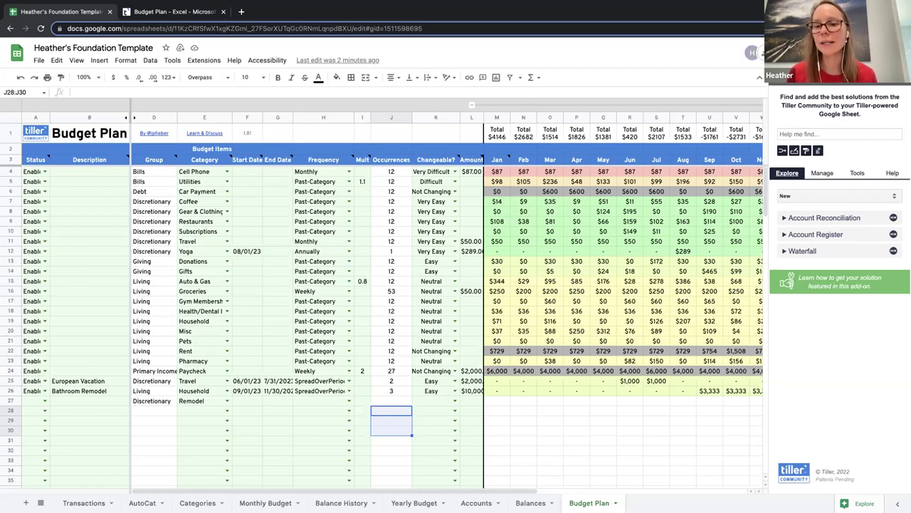
Step: Add an Interest Income category in the first empty row (row 26) of the Categories sheet
{"action": "left_click", "coordinate": [197, 503]}
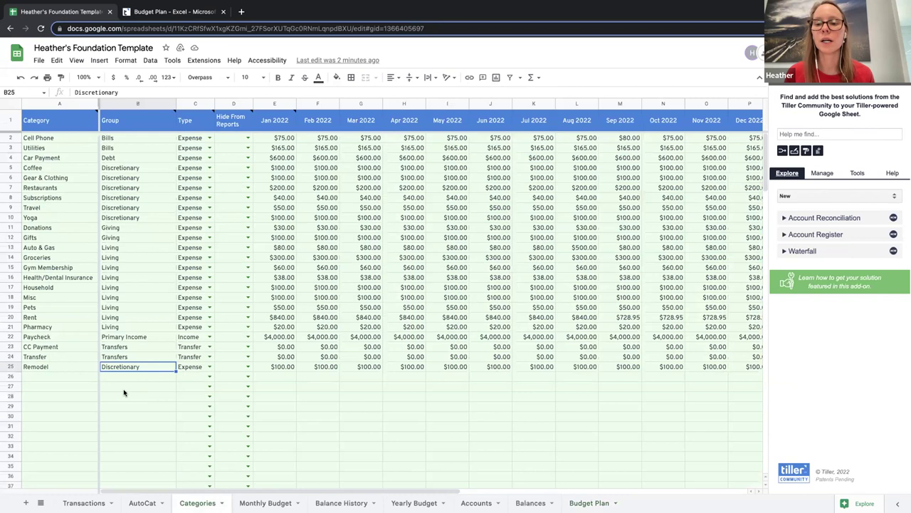
{"action": "left_click", "coordinate": [62, 376]}
{"action": "left_click", "coordinate": [55, 366]}
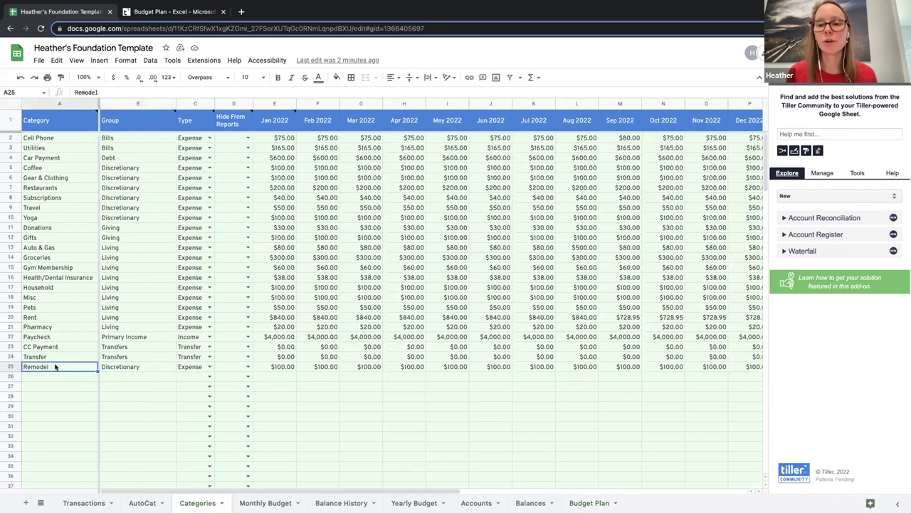
{"action": "left_click", "coordinate": [51, 378]}
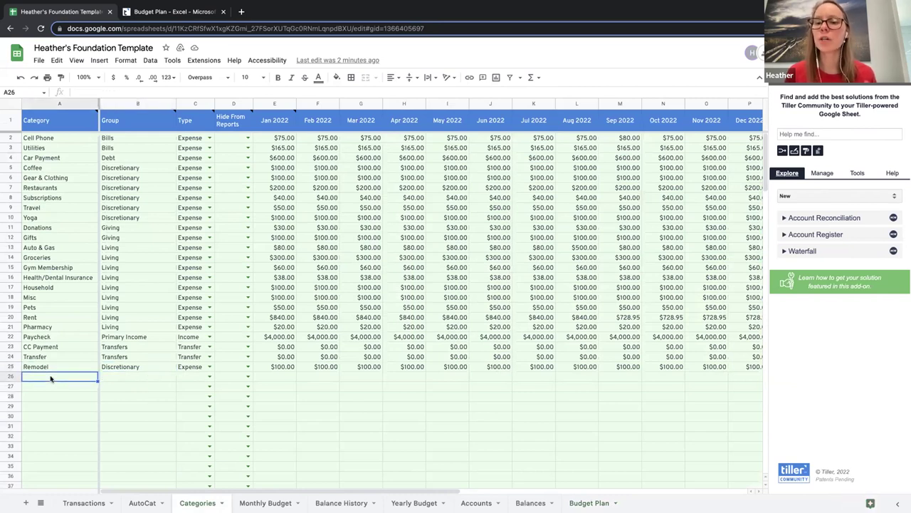
{"action": "type", "text": "Other"}
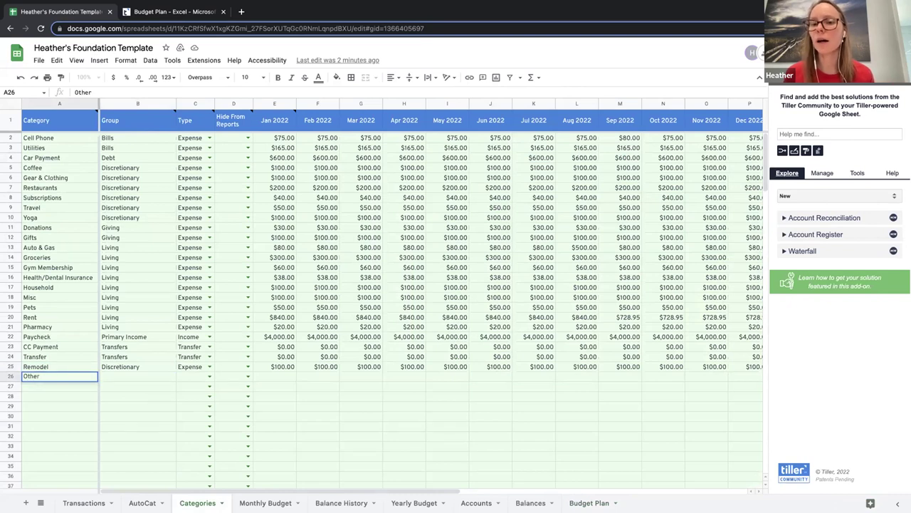
{"action": "key", "text": "BackSpace"}
{"action": "key", "text": "BackSpace"}
{"action": "key", "text": "BackSpace"}
{"action": "key", "text": "BackSpace"}
{"action": "key", "text": "BackSpace"}
{"action": "type", "text": "Interest Income"}
{"action": "key", "text": "Tab"}
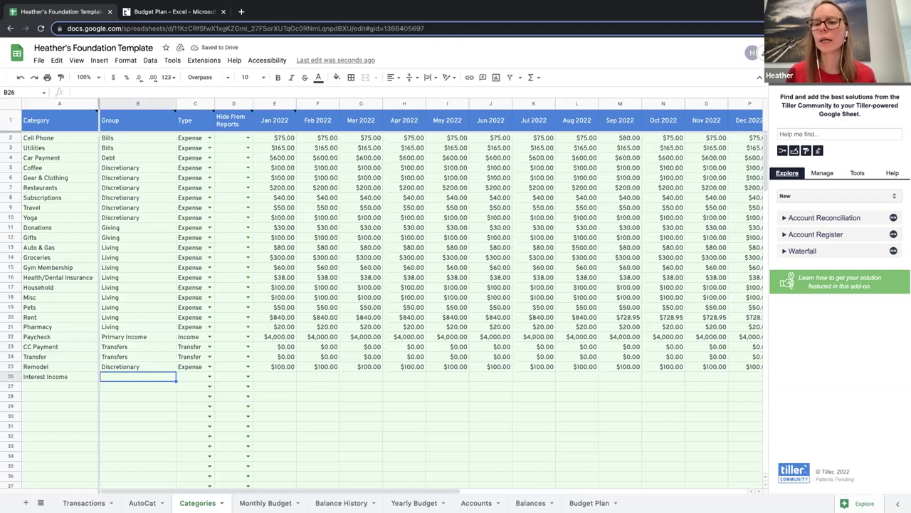
Step: Set the Interest Income category's group to primary income and its type to Income
{"action": "type", "text": "primary income"}
{"action": "key", "text": "Tab"}
{"action": "type", "text": "Income"}
{"action": "key", "text": "Tab"}
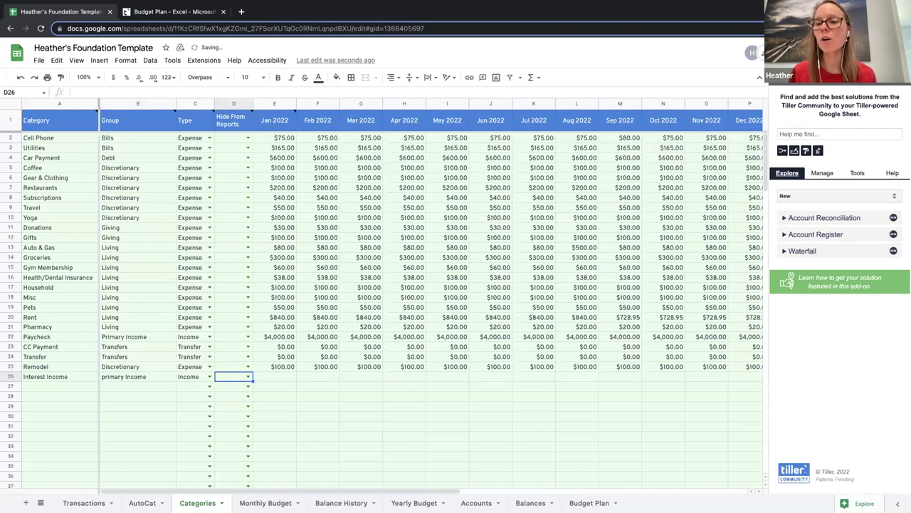
Step: Copy the Primary Income group from the Paycheck row to the Interest Income row
{"action": "key", "text": "Left"}
{"action": "key", "text": "Left"}
{"action": "key", "text": "Up"}
{"action": "key", "text": "Up"}
{"action": "key", "text": "Up"}
{"action": "key", "text": "Up"}
{"action": "key", "text": "ctrl+c"}
{"action": "key", "text": "Down"}
{"action": "key", "text": "Down"}
{"action": "key", "text": "Down"}
{"action": "key", "text": "Down"}
{"action": "key", "text": "ctrl+v"}
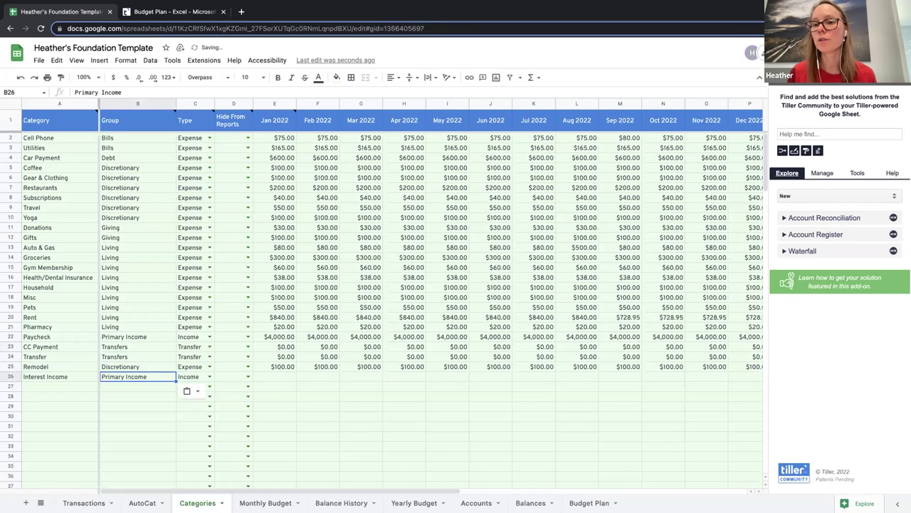
Step: Change the Interest Income category's group to Secondary Income
{"action": "type", "text": "Secondar"}
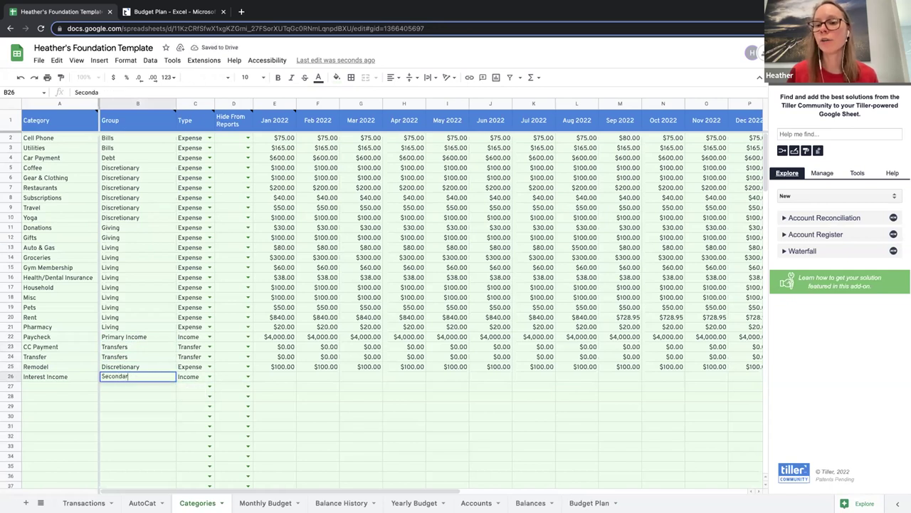
{"action": "type", "text": "y Income"}
{"action": "key", "text": "Return"}
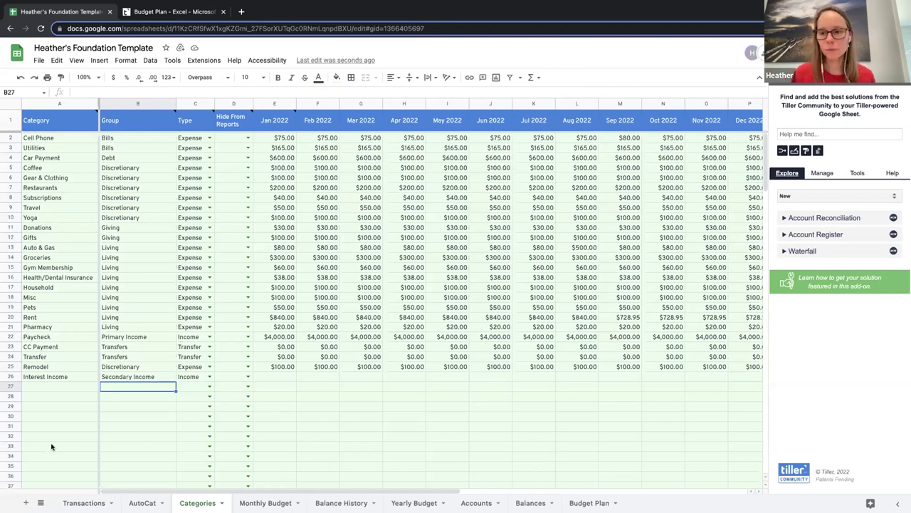
Step: Open the Rename Category tool of the Tiller Community add-on and view its rename and merge modes
{"action": "left_click", "coordinate": [61, 227]}
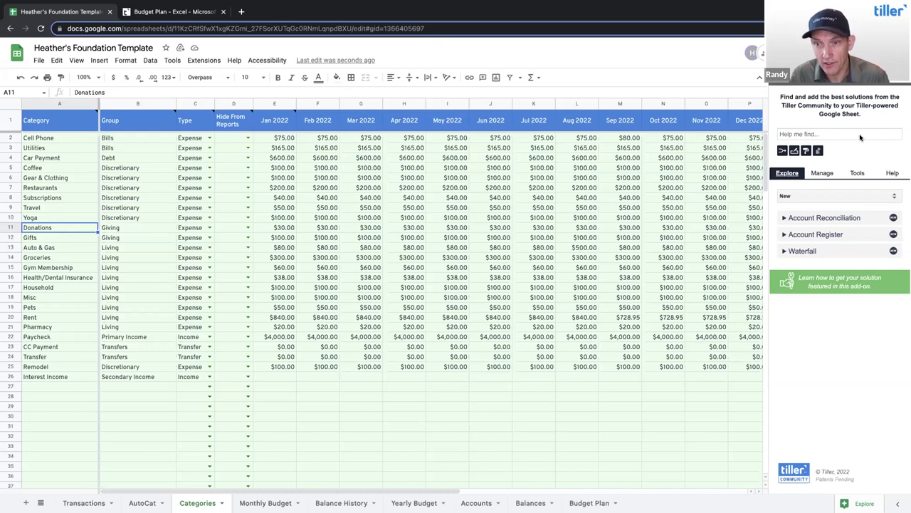
{"action": "left_click", "coordinate": [858, 175]}
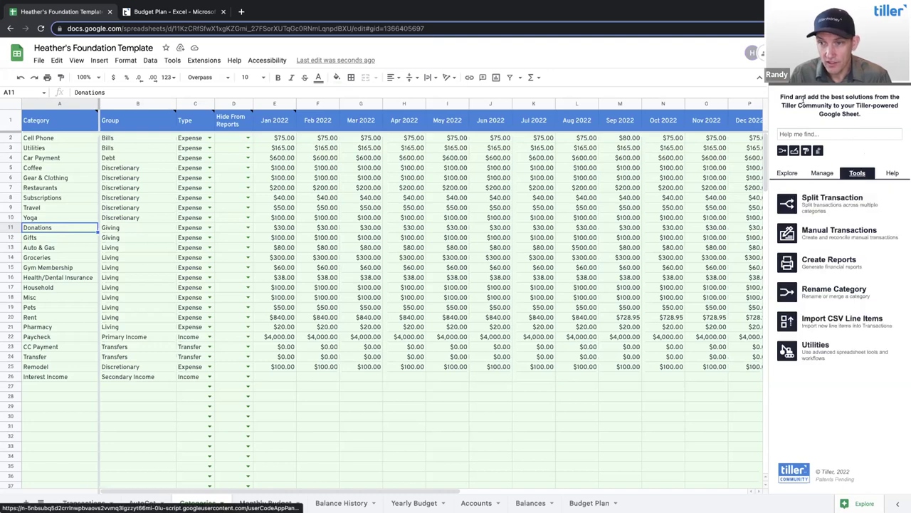
{"action": "left_click", "coordinate": [826, 289]}
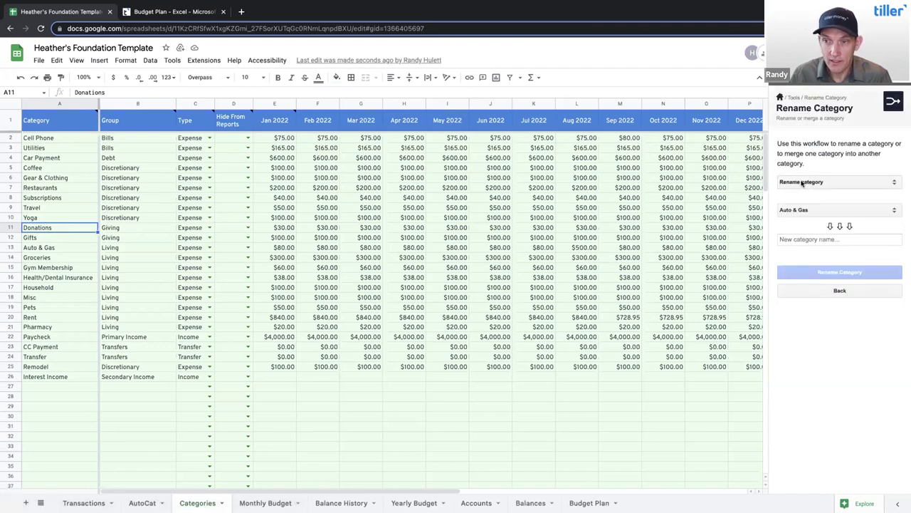
{"action": "left_click", "coordinate": [799, 183]}
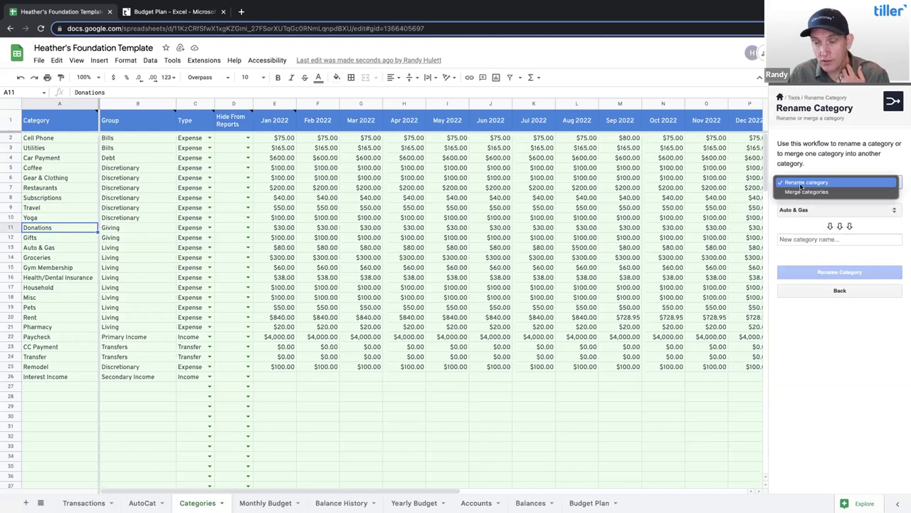
{"action": "left_click", "coordinate": [803, 214]}
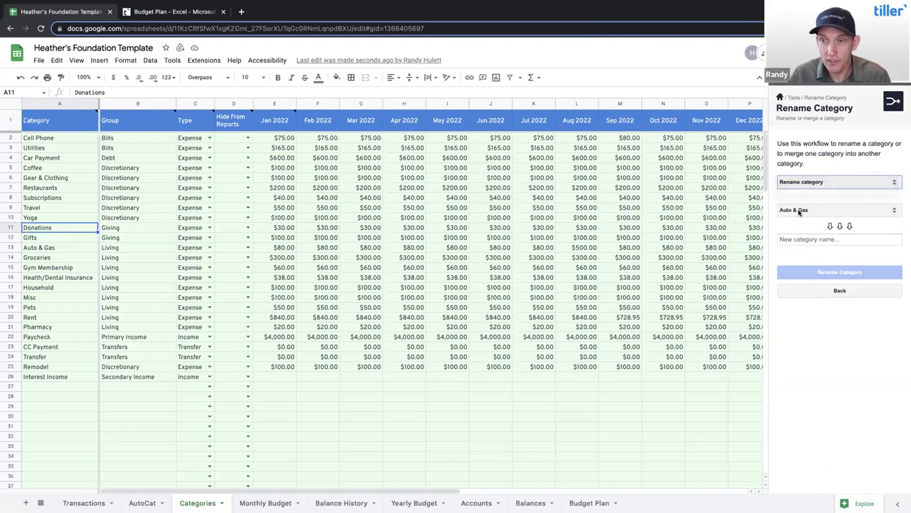
Step: Fill in the rename workflow with Donations as the category and Charity as its new name
{"action": "left_click", "coordinate": [799, 210]}
{"action": "left_click", "coordinate": [799, 199]}
{"action": "left_click", "coordinate": [800, 210]}
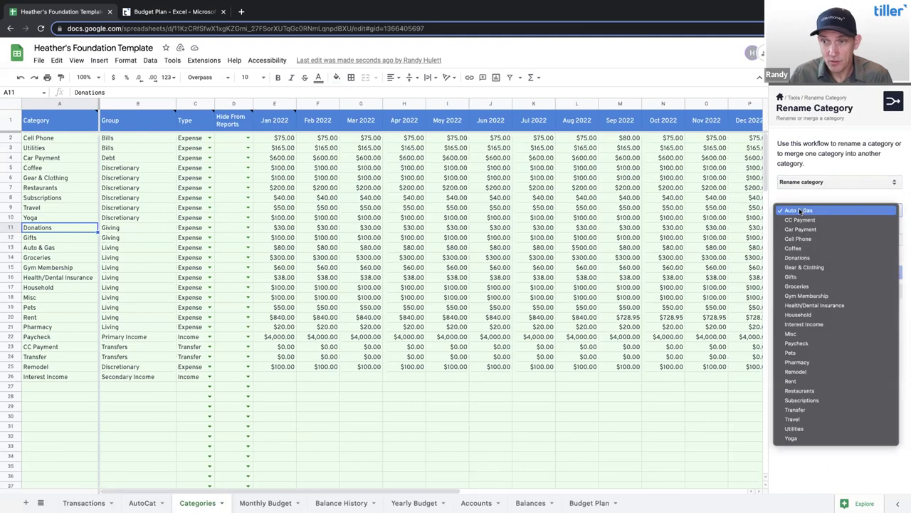
{"action": "left_click", "coordinate": [802, 258]}
{"action": "left_click", "coordinate": [839, 239]}
{"action": "type", "text": "Charity"}
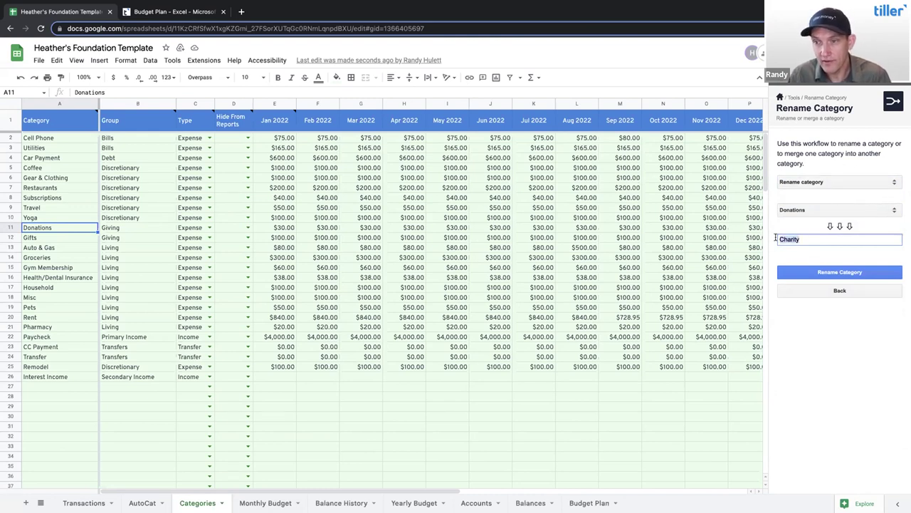
Step: Switch the rename workflow to merging categories, review the source and target category choices, and return to the add-on's home
{"action": "left_click", "coordinate": [814, 182]}
{"action": "left_click", "coordinate": [812, 191]}
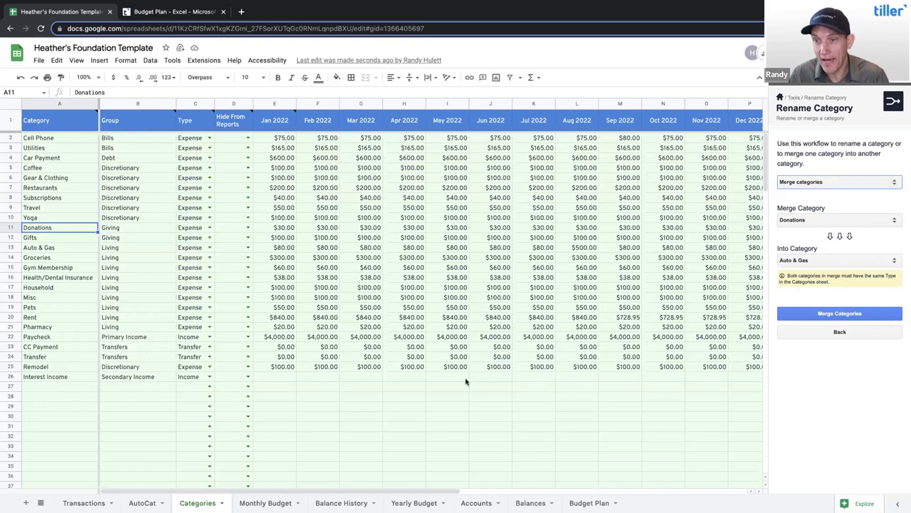
{"action": "left_click", "coordinate": [803, 220]}
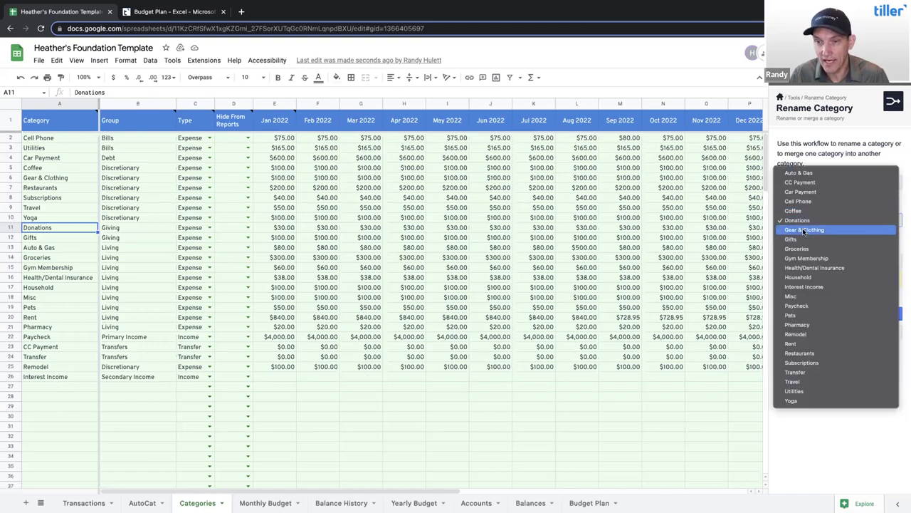
{"action": "left_click", "coordinate": [797, 220]}
{"action": "left_click", "coordinate": [807, 261]}
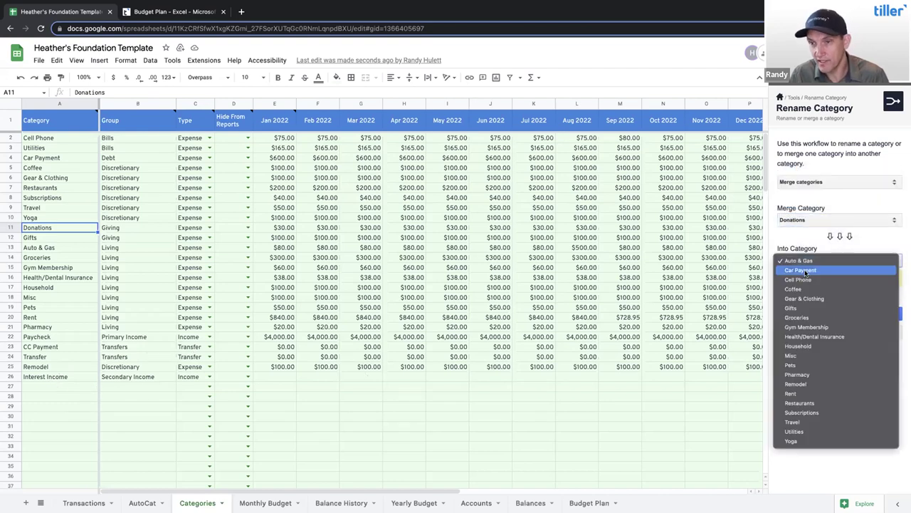
{"action": "left_click", "coordinate": [806, 228]}
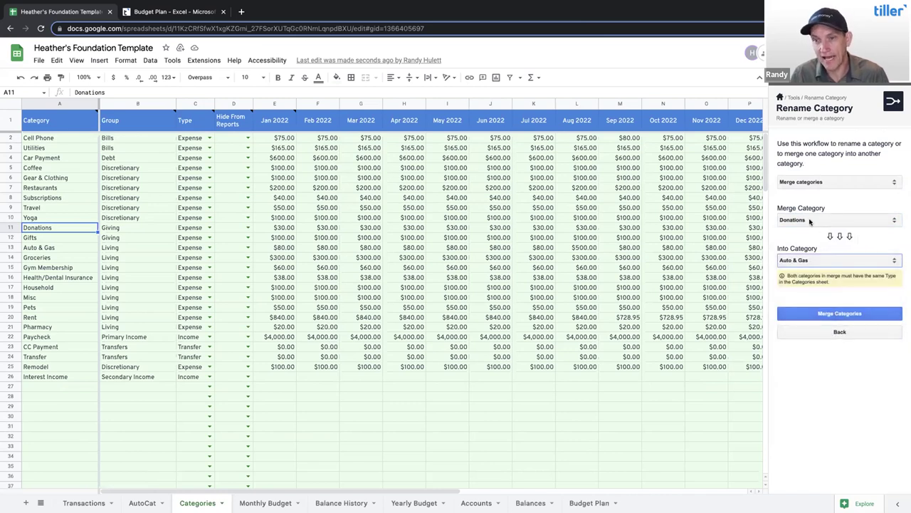
{"action": "left_click", "coordinate": [801, 261]}
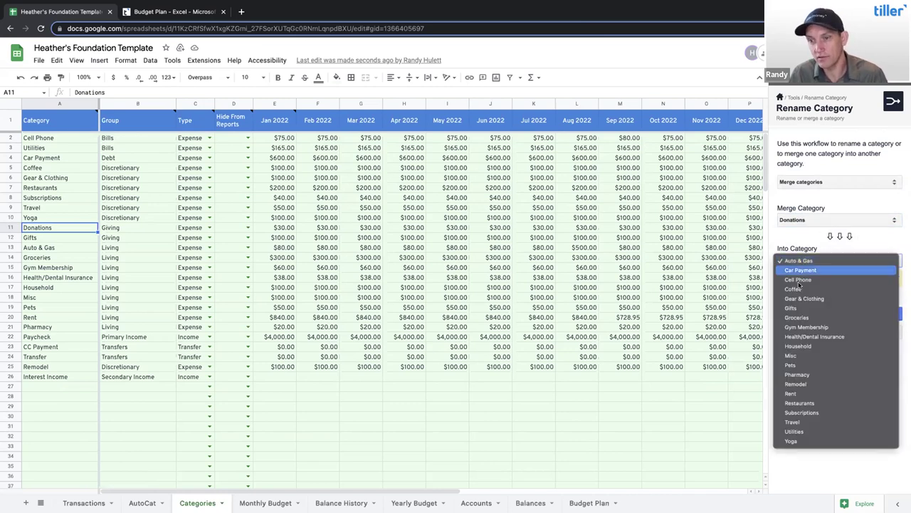
{"action": "left_click", "coordinate": [781, 239]}
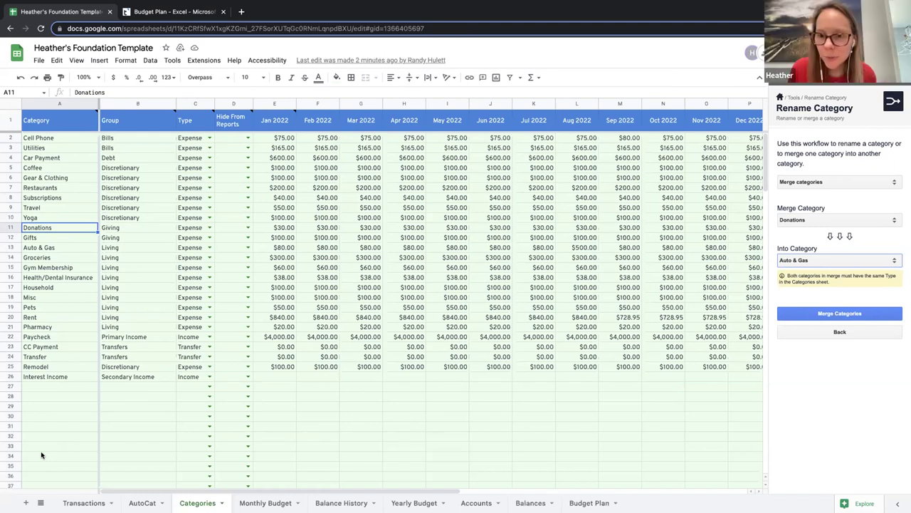
{"action": "left_click", "coordinate": [780, 97]}
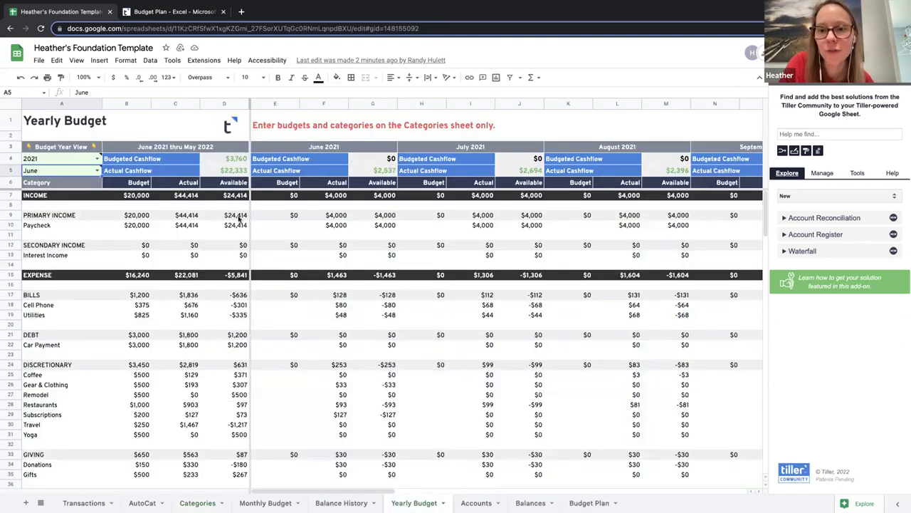
Step: Set the Yearly Budget sheet's budget year view to 2022, starting in January, and check the yearly cashflow figures
{"action": "left_click_drag", "start_coordinate": [231, 160], "coordinate": [231, 172]}
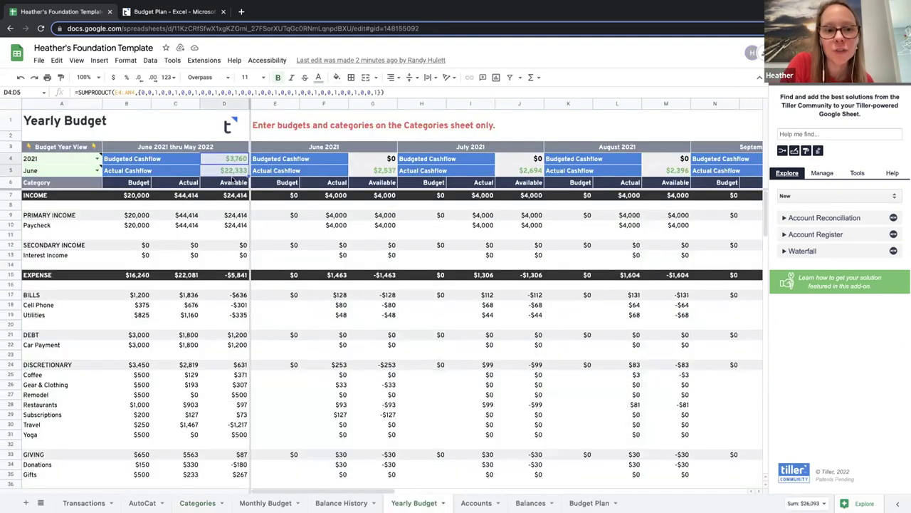
{"action": "left_click", "coordinate": [270, 237]}
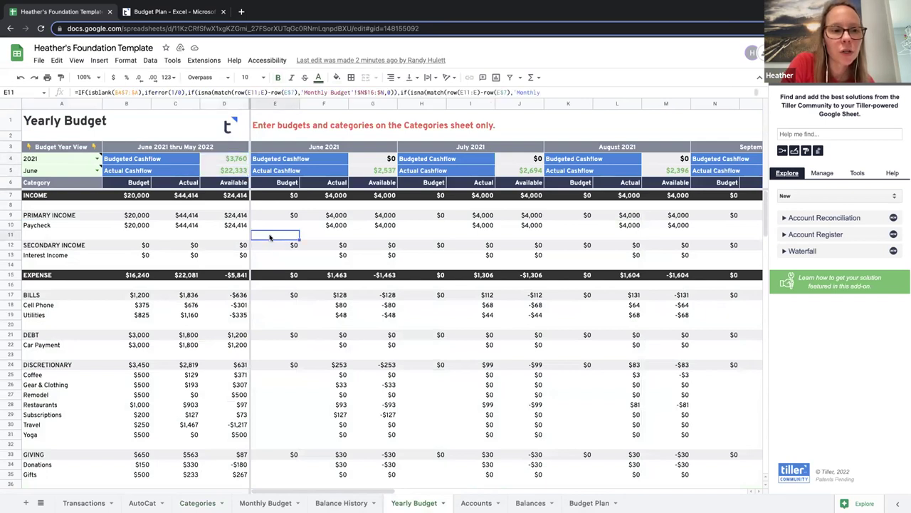
{"action": "left_click", "coordinate": [97, 158]}
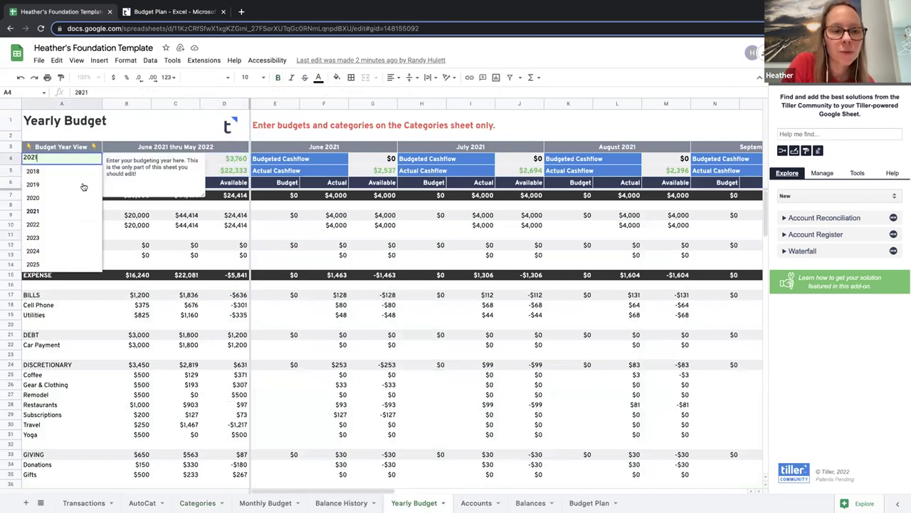
{"action": "left_click", "coordinate": [58, 225]}
{"action": "left_click", "coordinate": [97, 170]}
{"action": "left_click", "coordinate": [44, 183]}
{"action": "left_click", "coordinate": [225, 165]}
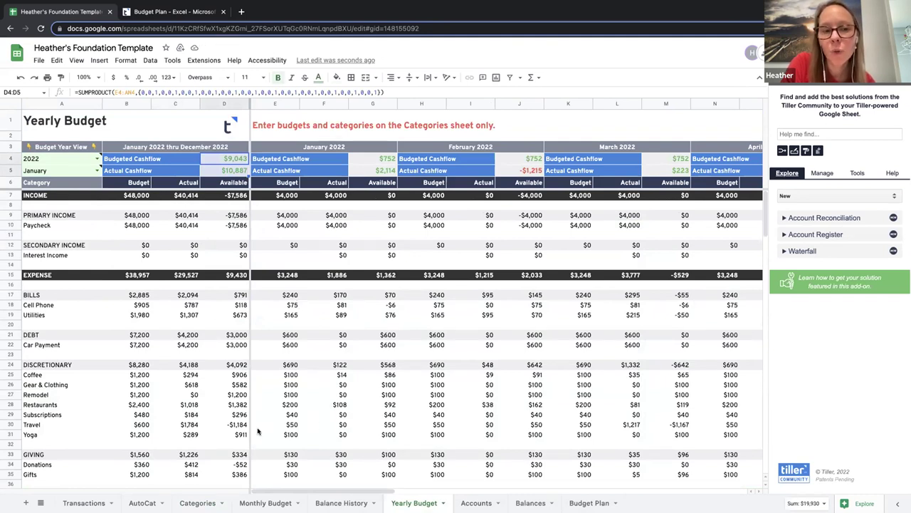
Step: Examine the January 2022 budget amounts and the Transfer-type categories on the Categories sheet
{"action": "left_click", "coordinate": [206, 500]}
{"action": "left_click_drag", "start_coordinate": [281, 138], "coordinate": [288, 333]}
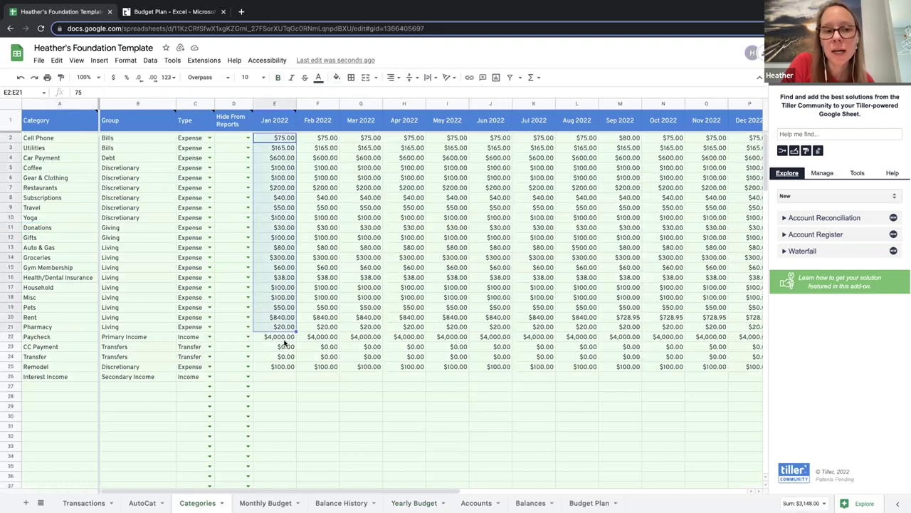
{"action": "left_click", "coordinate": [279, 339]}
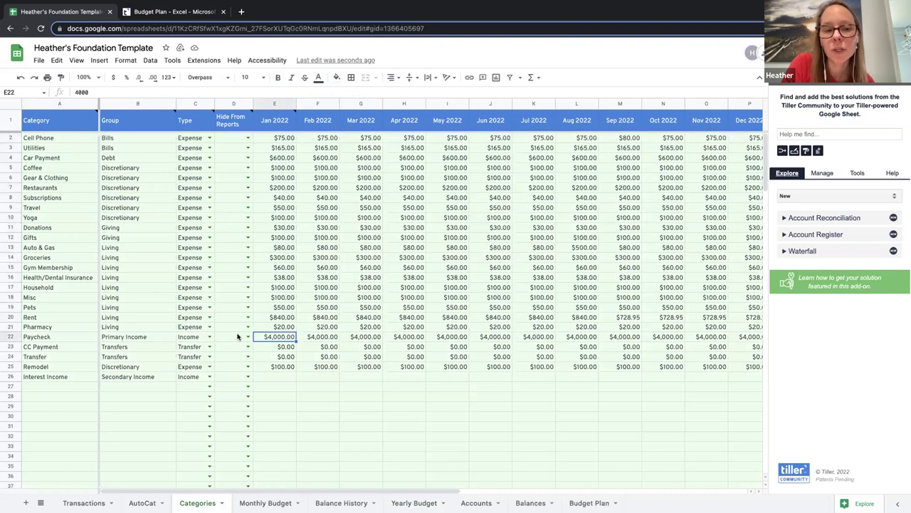
{"action": "left_click_drag", "start_coordinate": [190, 347], "coordinate": [189, 366]}
{"action": "left_click", "coordinate": [188, 358]}
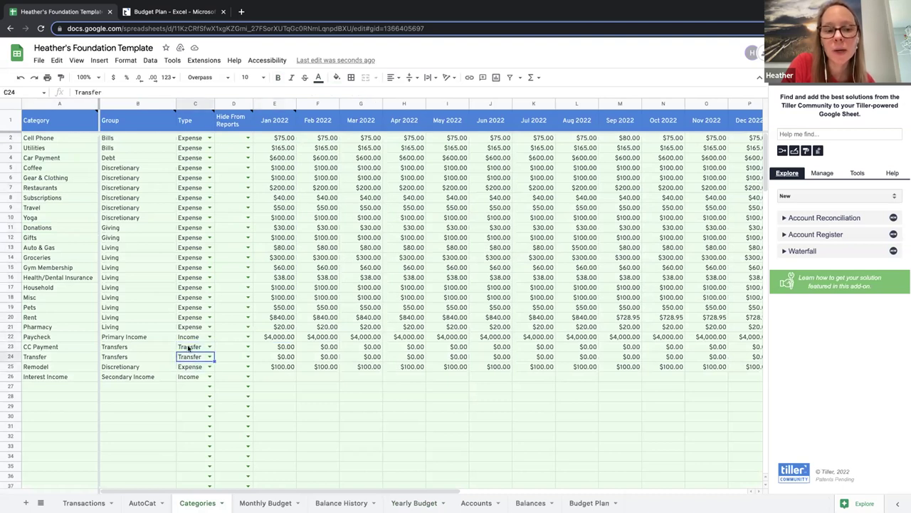
{"action": "left_click", "coordinate": [189, 348], "text": "shift"}
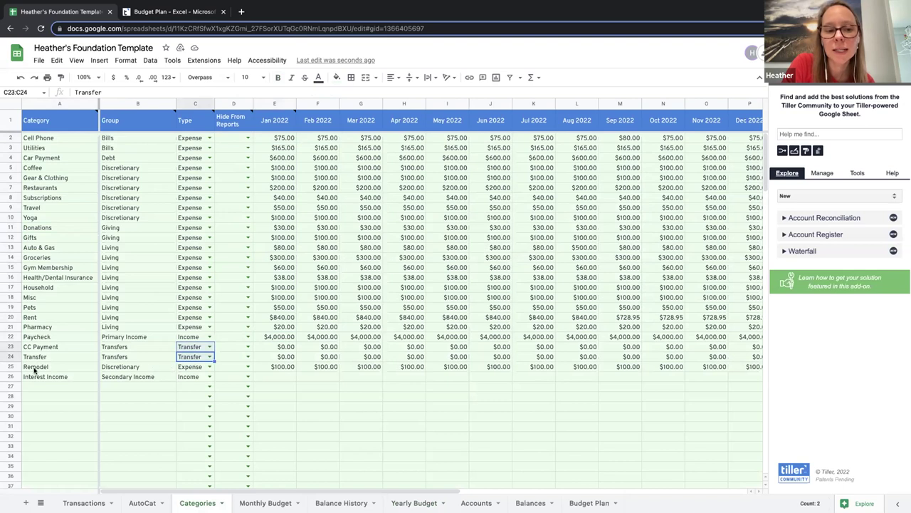
Step: Delete the Remodel and Interest Income rows from the Categories sheet and check the Yearly Budget sheet
{"action": "left_click_drag", "start_coordinate": [13, 368], "coordinate": [13, 375]}
{"action": "right_click", "coordinate": [12, 376]}
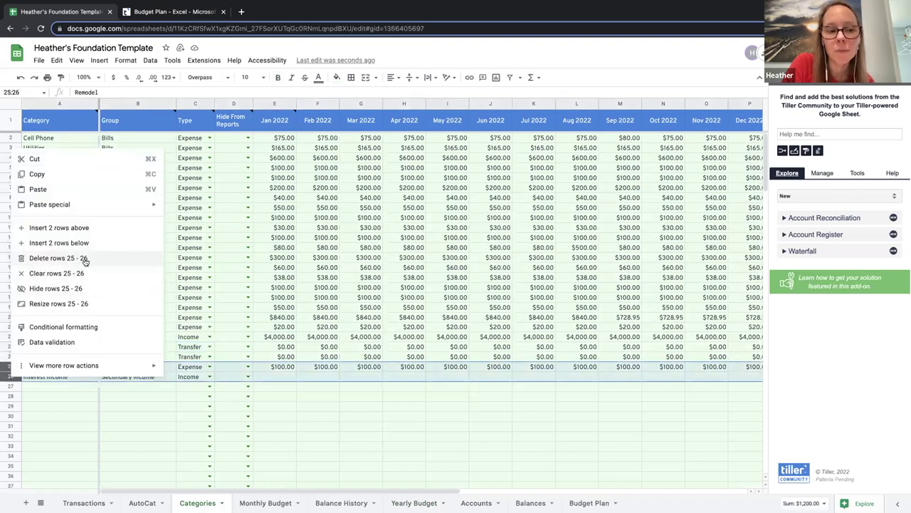
{"action": "left_click", "coordinate": [59, 257]}
{"action": "left_click", "coordinate": [282, 139]}
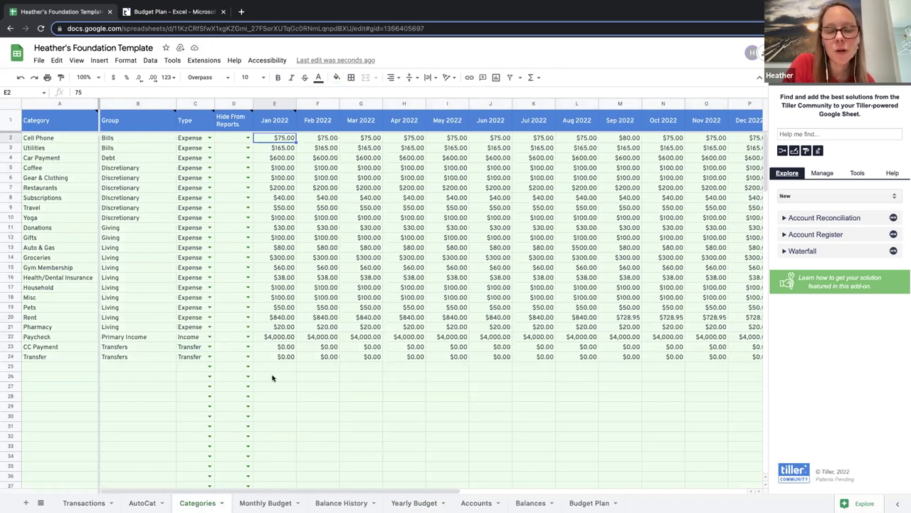
{"action": "left_click", "coordinate": [414, 503]}
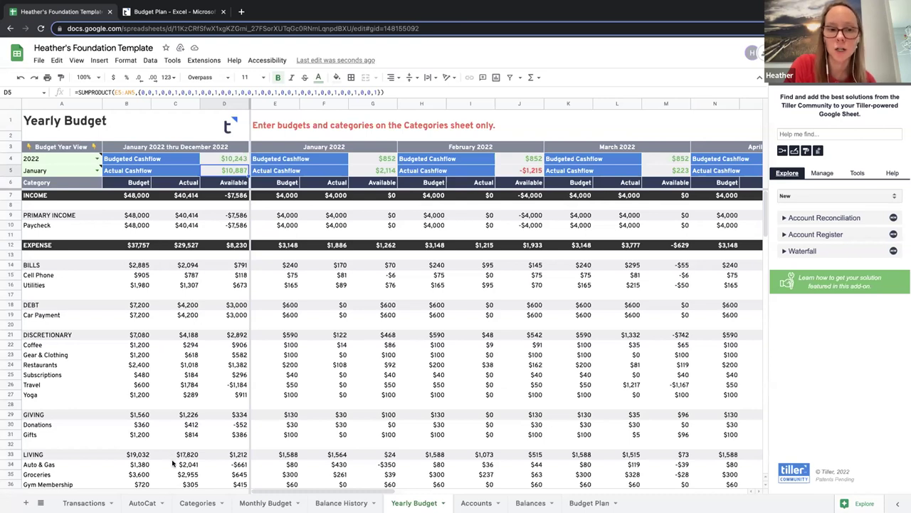
Step: Try the Hide From Reports setting on the Cell Phone category and clear it again
{"action": "left_click", "coordinate": [213, 504]}
{"action": "left_click", "coordinate": [247, 138]}
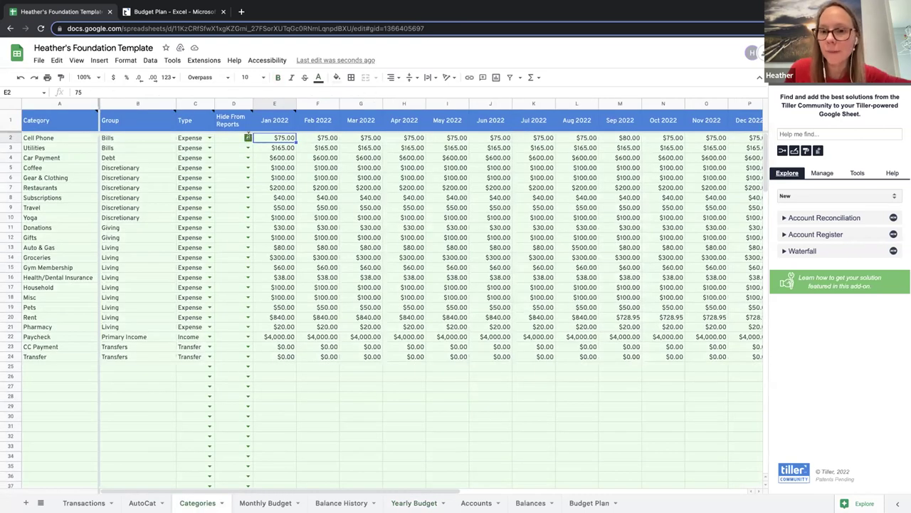
{"action": "left_click", "coordinate": [230, 149]}
{"action": "left_click", "coordinate": [361, 187]}
{"action": "left_click", "coordinate": [228, 138]}
{"action": "key", "text": "Delete"}
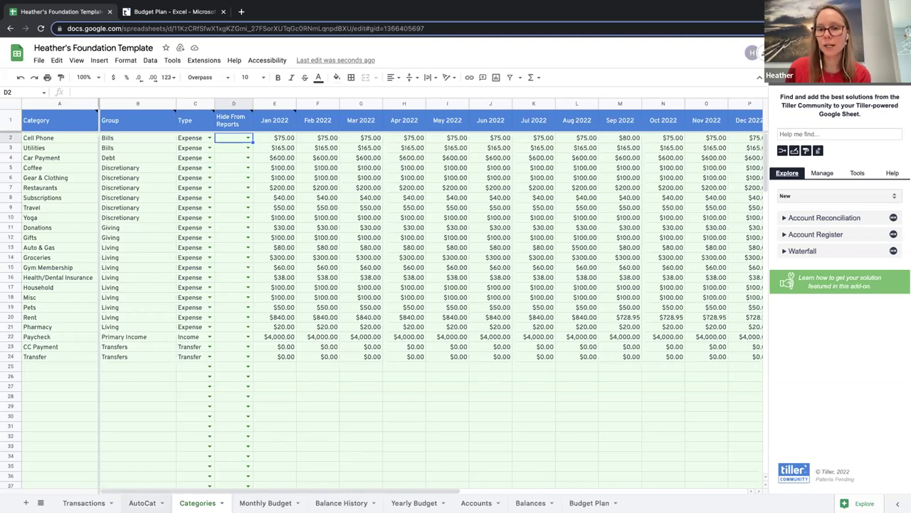
Step: Open the AutoCat sheet, launch the Tiller Money Feeds add-on and sign in with the Google account
{"action": "left_click", "coordinate": [135, 501]}
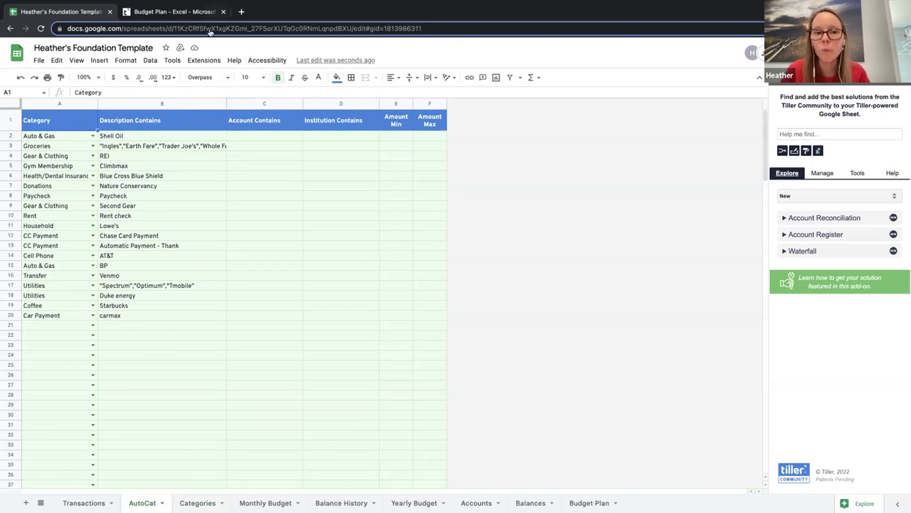
{"action": "left_click", "coordinate": [212, 61]}
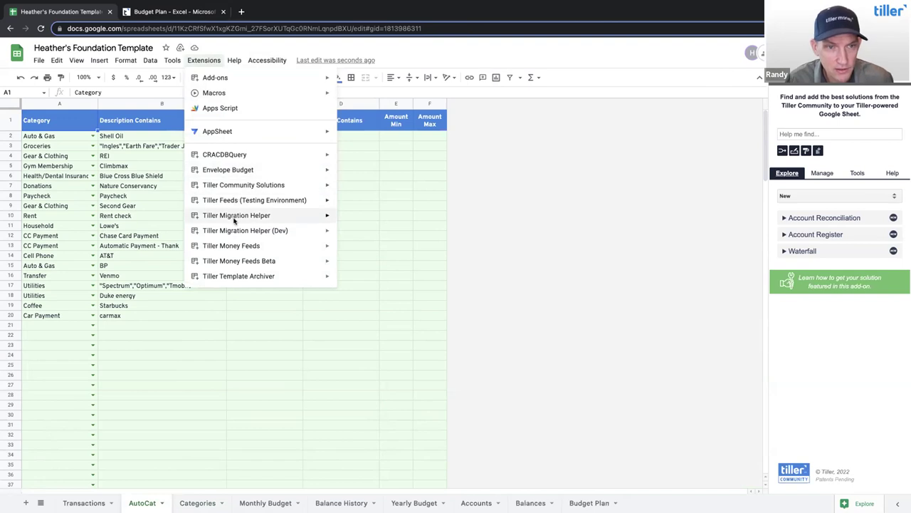
{"action": "mouse_move", "coordinate": [296, 246]}
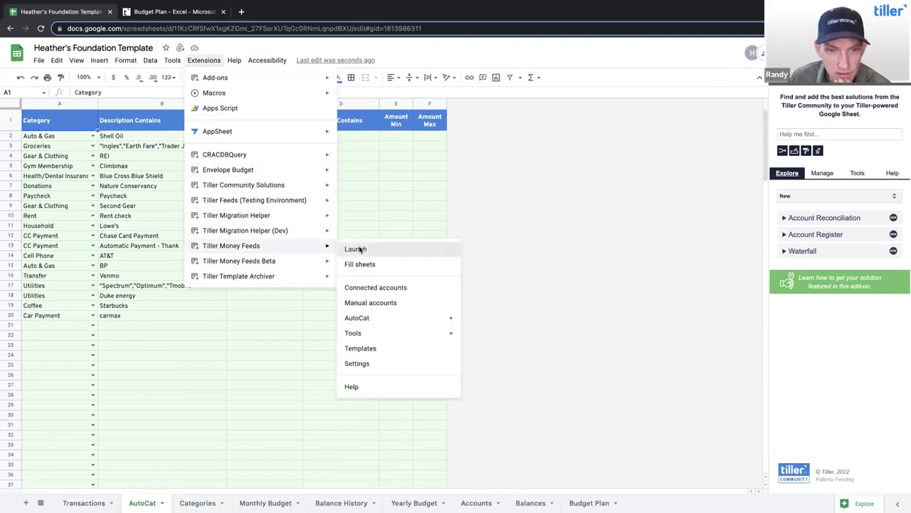
{"action": "left_click", "coordinate": [357, 249]}
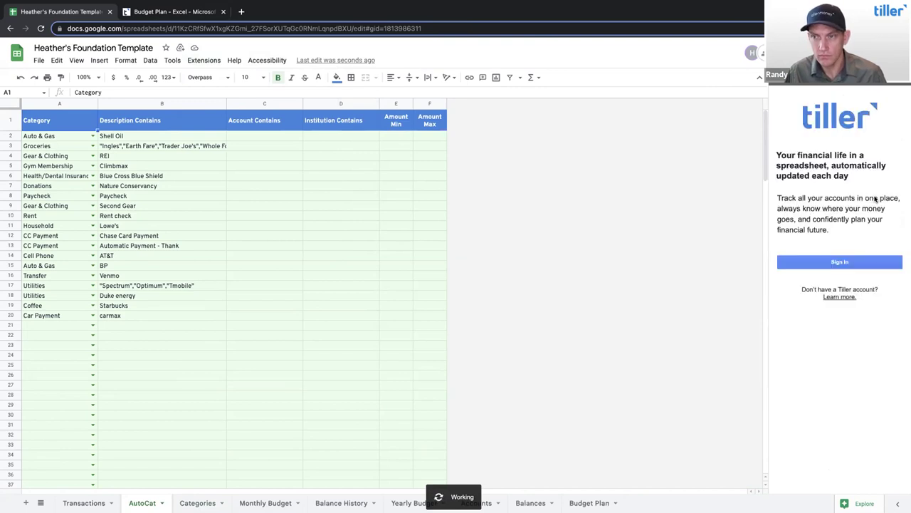
{"action": "left_click", "coordinate": [836, 262]}
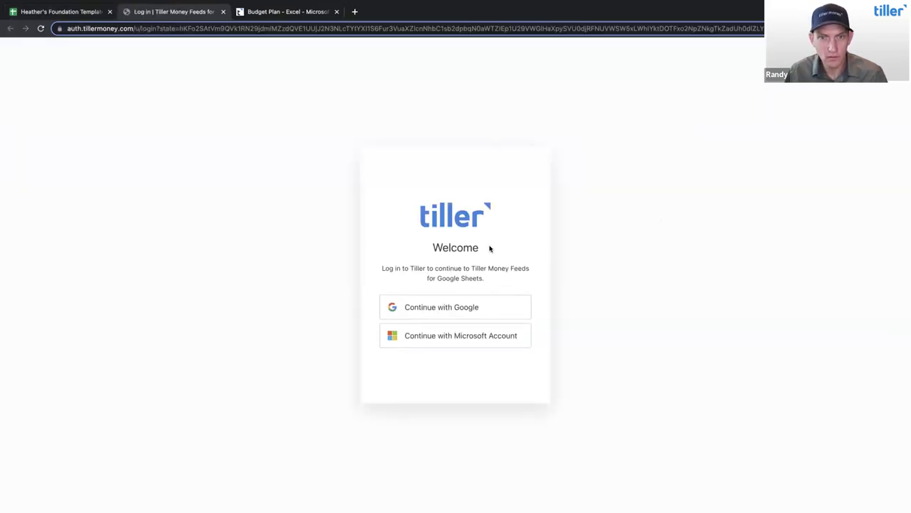
{"action": "left_click", "coordinate": [479, 297]}
{"action": "left_click", "coordinate": [430, 259]}
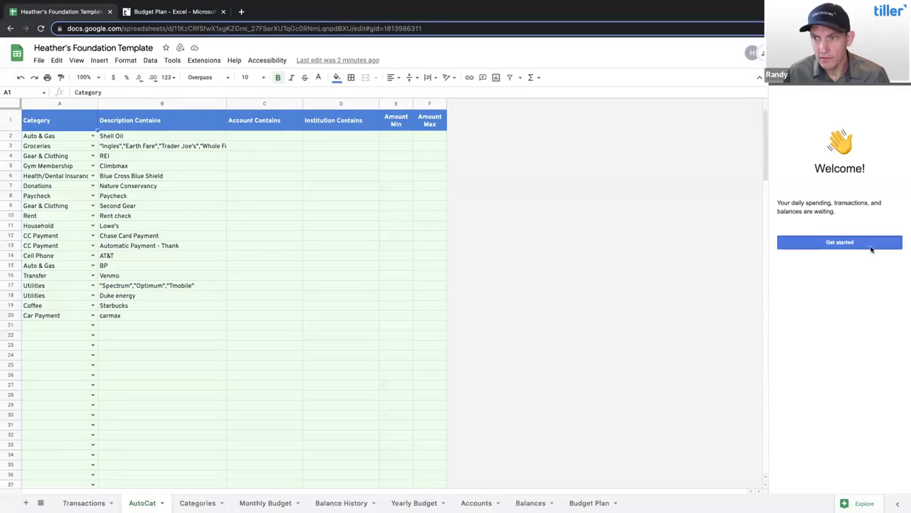
Step: Link the sheet to the Tiller Console and skip linking any bank accounts
{"action": "left_click", "coordinate": [860, 247]}
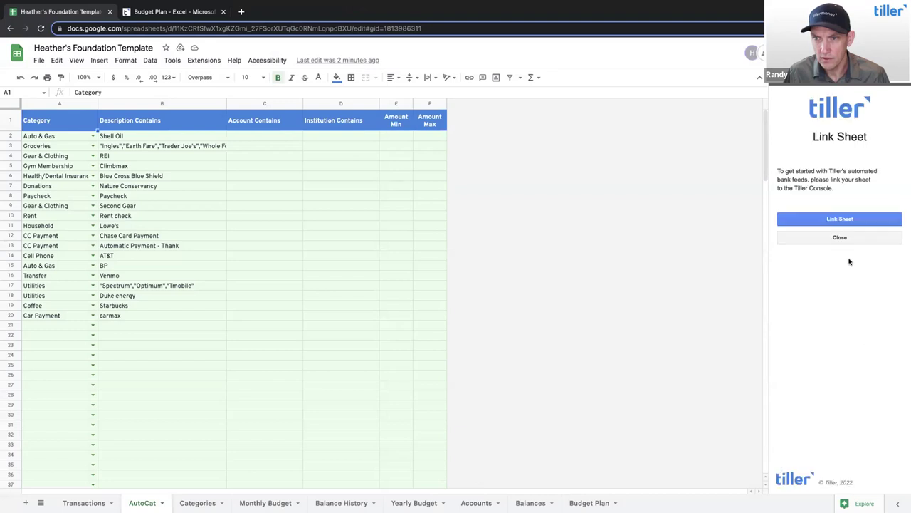
{"action": "left_click", "coordinate": [820, 220]}
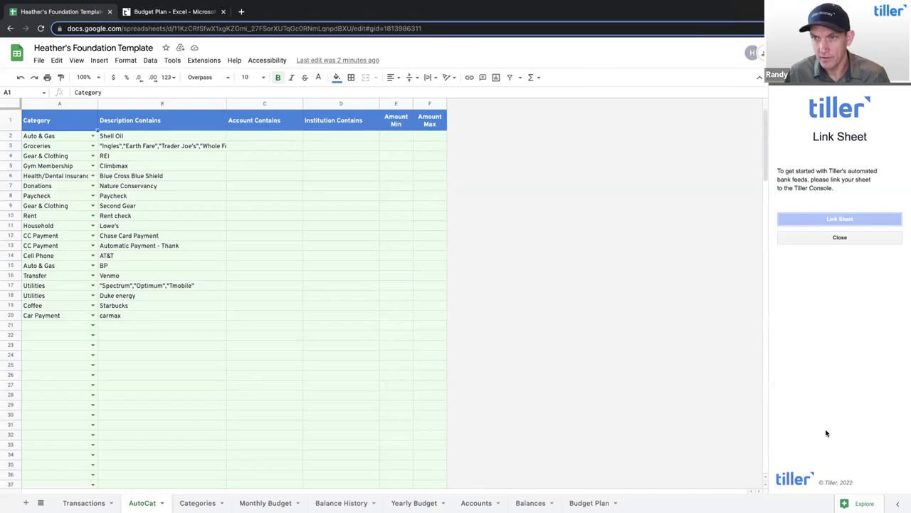
{"action": "scroll", "coordinate": [830, 456], "scroll_direction": "down", "scroll_amount": 2}
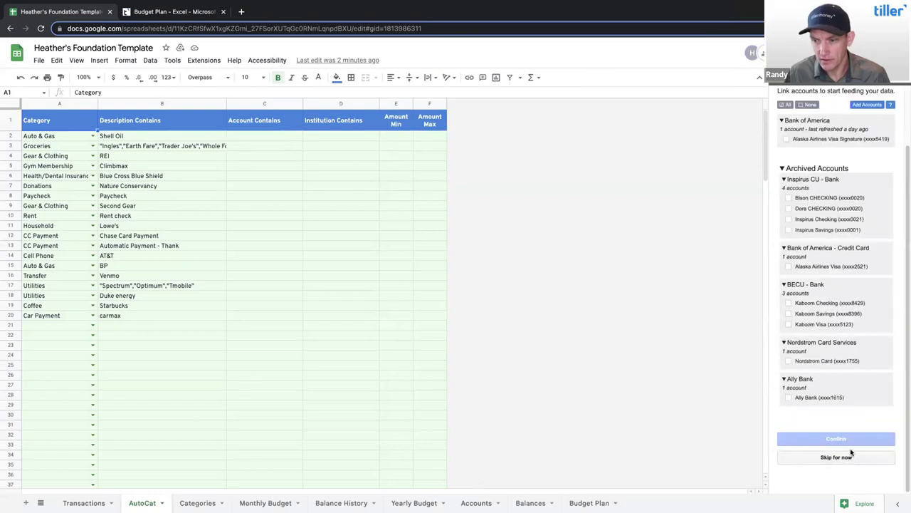
{"action": "scroll", "coordinate": [852, 198], "scroll_direction": "up", "scroll_amount": 2}
{"action": "scroll", "coordinate": [847, 205], "scroll_direction": "down", "scroll_amount": 2}
{"action": "scroll", "coordinate": [846, 206], "scroll_direction": "up", "scroll_amount": 2}
{"action": "scroll", "coordinate": [847, 205], "scroll_direction": "down", "scroll_amount": 2}
{"action": "scroll", "coordinate": [846, 206], "scroll_direction": "up", "scroll_amount": 2}
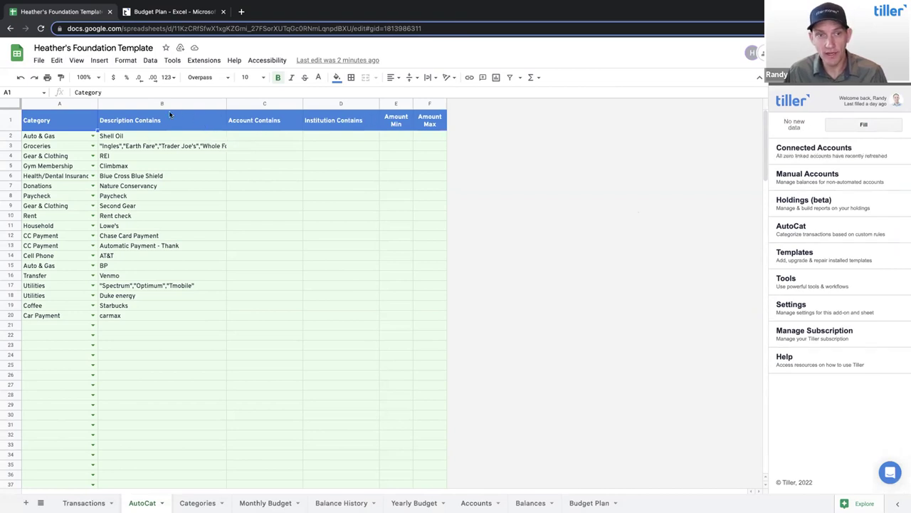
Step: Open the add-on's AutoCat tool and shorten the 12/2/2022 Shell Service Station description on the Transactions sheet to Shell
{"action": "left_click", "coordinate": [814, 228]}
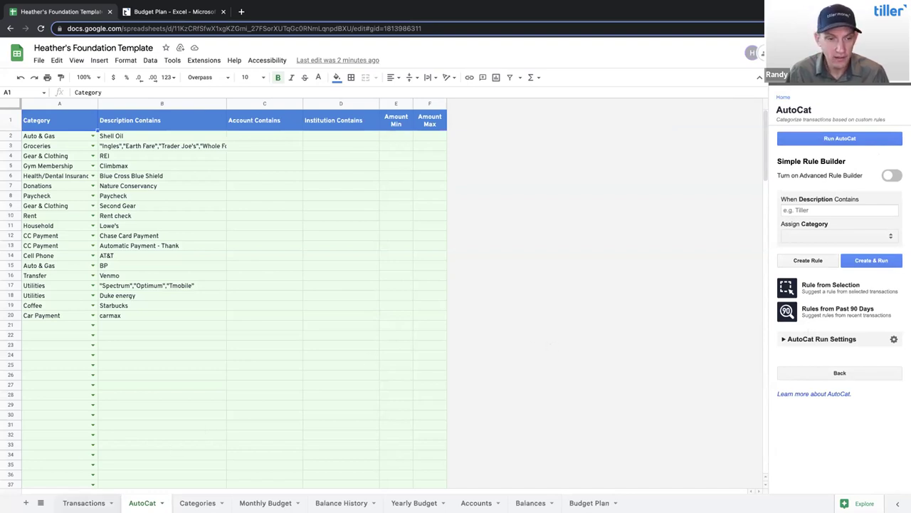
{"action": "left_click", "coordinate": [83, 503]}
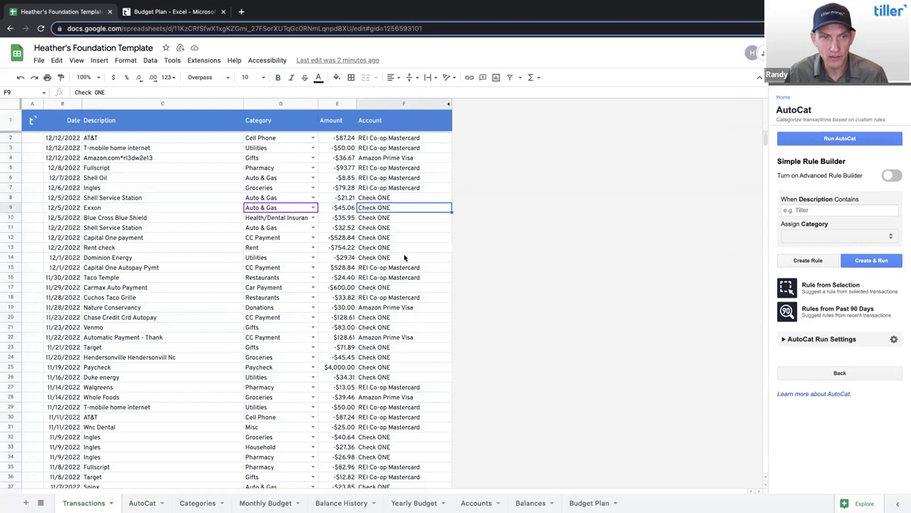
{"action": "left_click", "coordinate": [450, 260]}
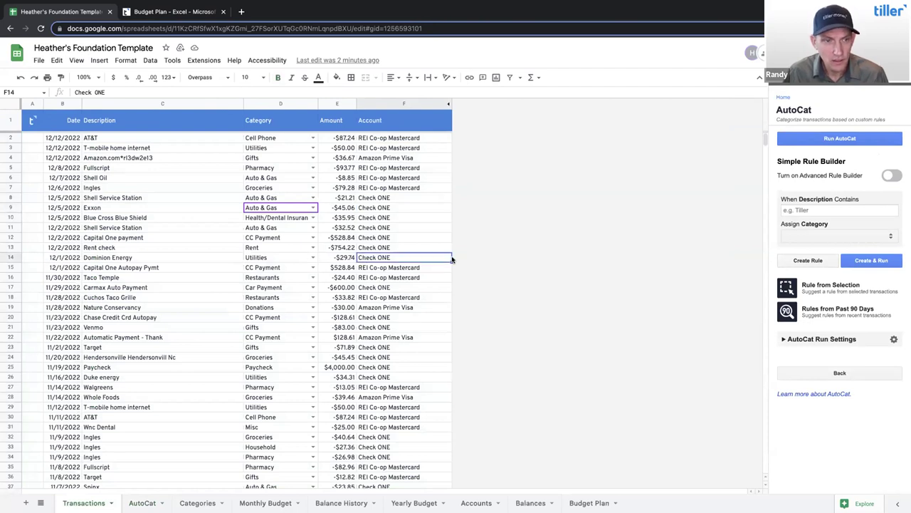
{"action": "double_click", "coordinate": [124, 227]}
{"action": "left_click_drag", "start_coordinate": [100, 227], "coordinate": [169, 229]}
{"action": "key", "text": "BackSpace"}
{"action": "left_click", "coordinate": [107, 200]}
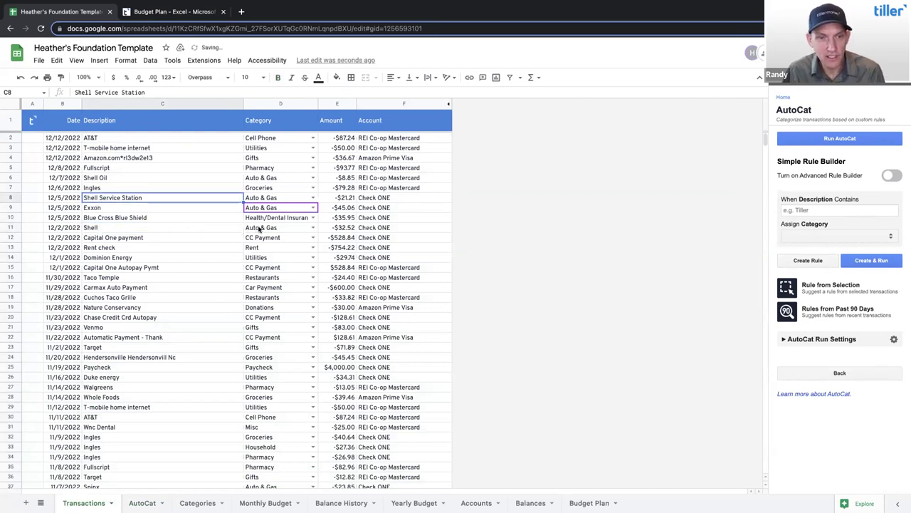
Step: Clear the categories of the 12/5/2022 Shell Service Station and 12/2/2022 Shell transactions
{"action": "left_click", "coordinate": [262, 199]}
{"action": "left_click", "coordinate": [259, 228], "text": "ctrl"}
{"action": "key", "text": "Delete"}
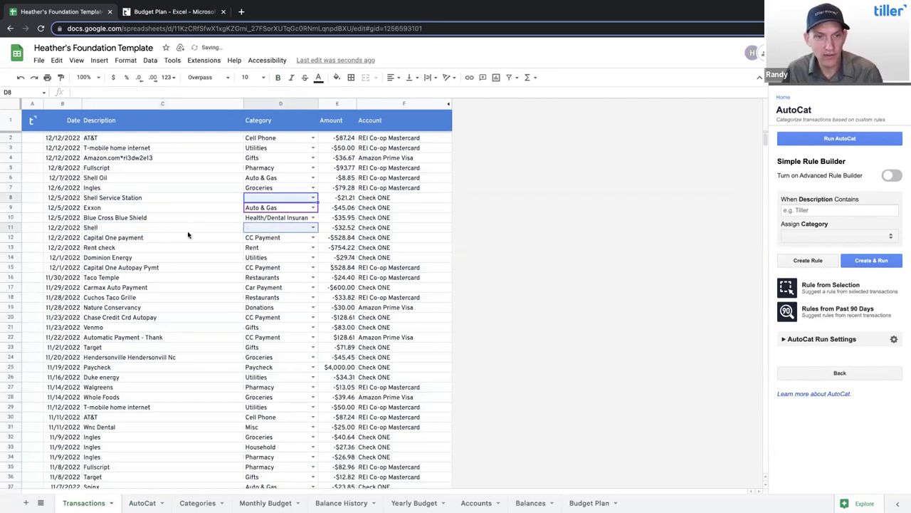
Step: Generate an AutoCat rule suggestion from the 12/2/2022 Shell and 12/5/2022 Shell Service Station descriptions and assign it the Auto & Gas category
{"action": "left_click", "coordinate": [136, 229]}
{"action": "left_click", "coordinate": [131, 198], "text": "ctrl"}
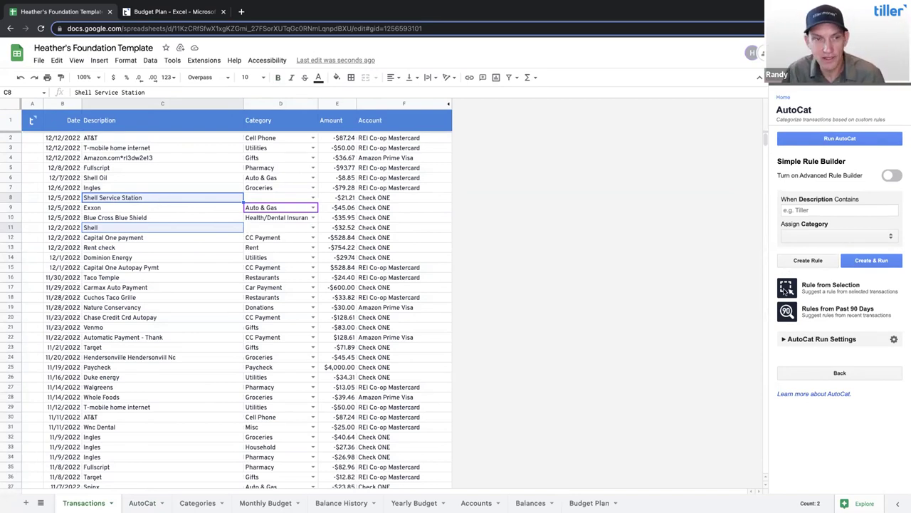
{"action": "left_click", "coordinate": [787, 288]}
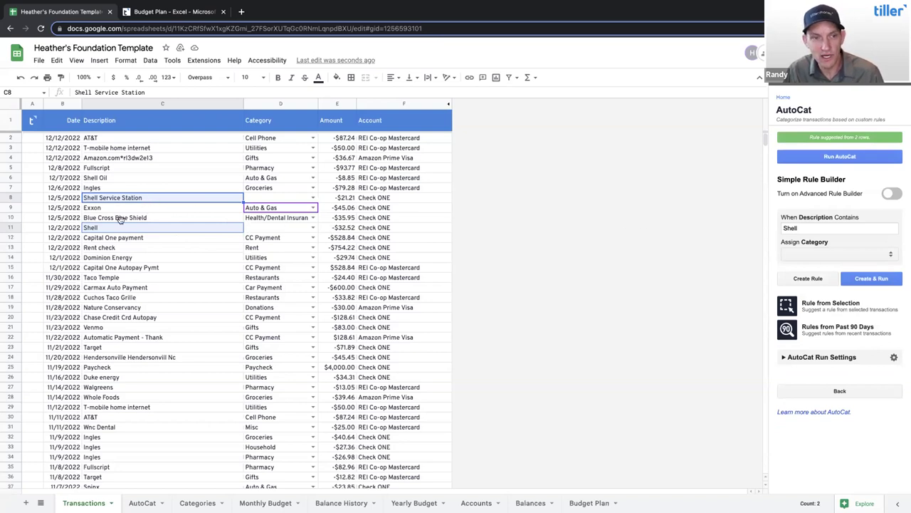
{"action": "left_click", "coordinate": [826, 255]}
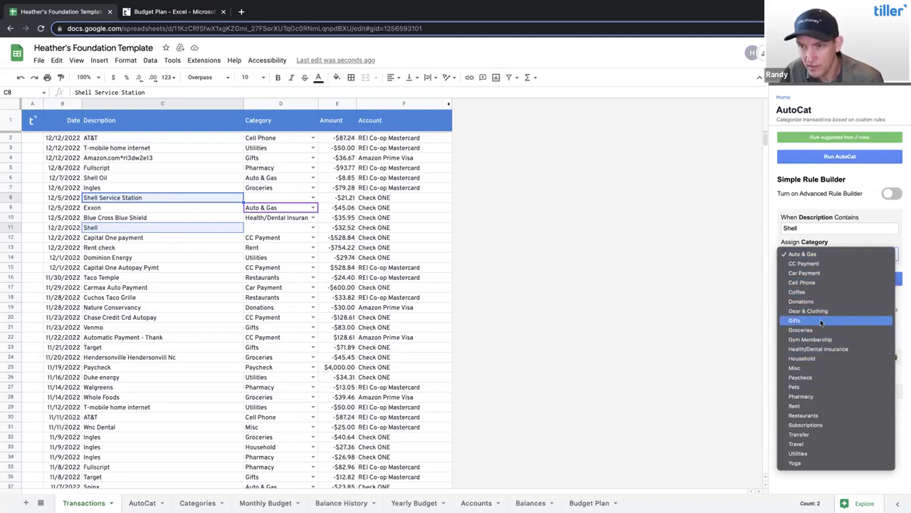
{"action": "left_click", "coordinate": [810, 254]}
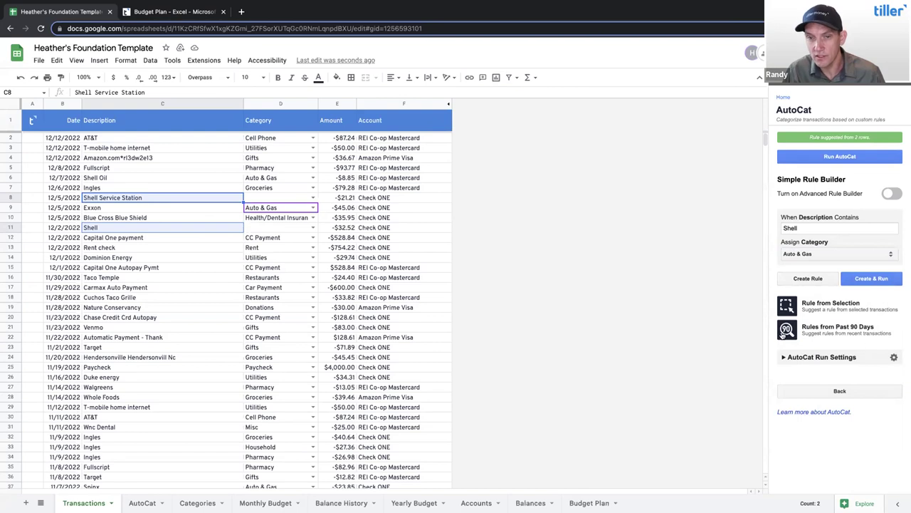
{"action": "scroll", "coordinate": [316, 289], "scroll_direction": "down", "scroll_amount": 2}
{"action": "scroll", "coordinate": [316, 290], "scroll_direction": "up", "scroll_amount": 2}
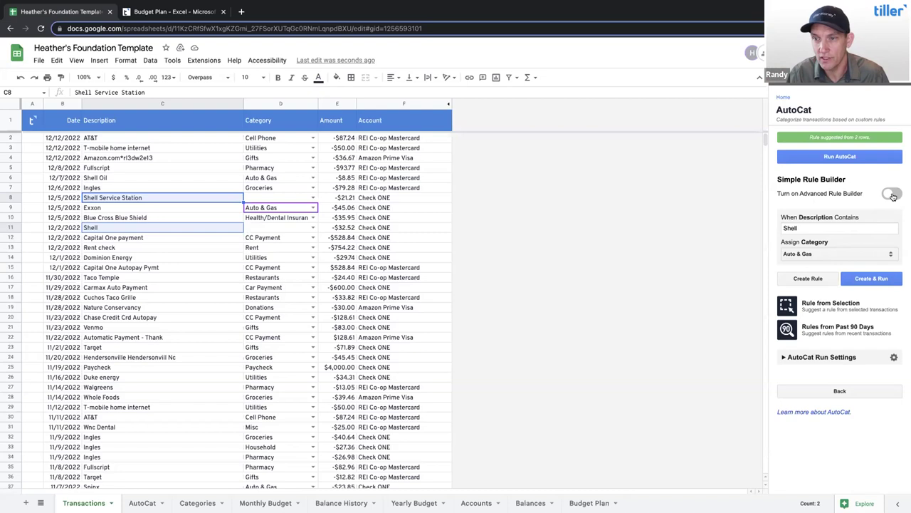
Step: Change the rule's description text to Amazon and turn on the Advanced Rule Builder
{"action": "left_click", "coordinate": [782, 225]}
{"action": "double_click", "coordinate": [783, 227]}
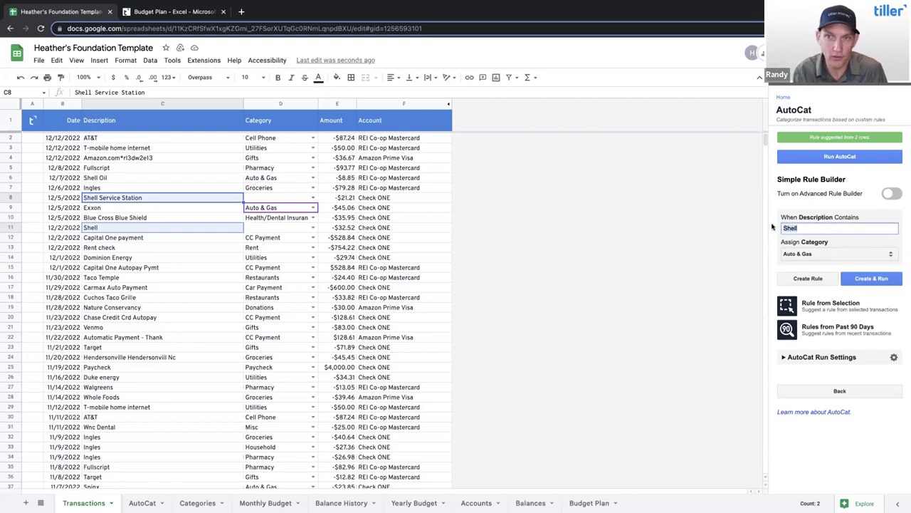
{"action": "type", "text": "Amazone"}
{"action": "key", "text": "BackSpace"}
{"action": "left_click", "coordinate": [848, 254]}
{"action": "left_click", "coordinate": [895, 196]}
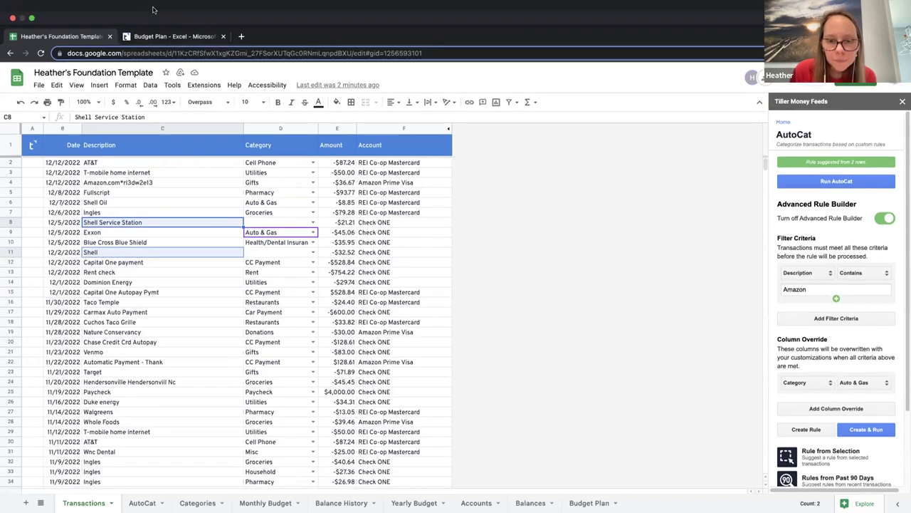
Step: Search the Tiller Community site for "tiller community solutions" and open the Docs: Tiller Community Solutions Add-on topic
{"action": "left_click", "coordinate": [154, 9]}
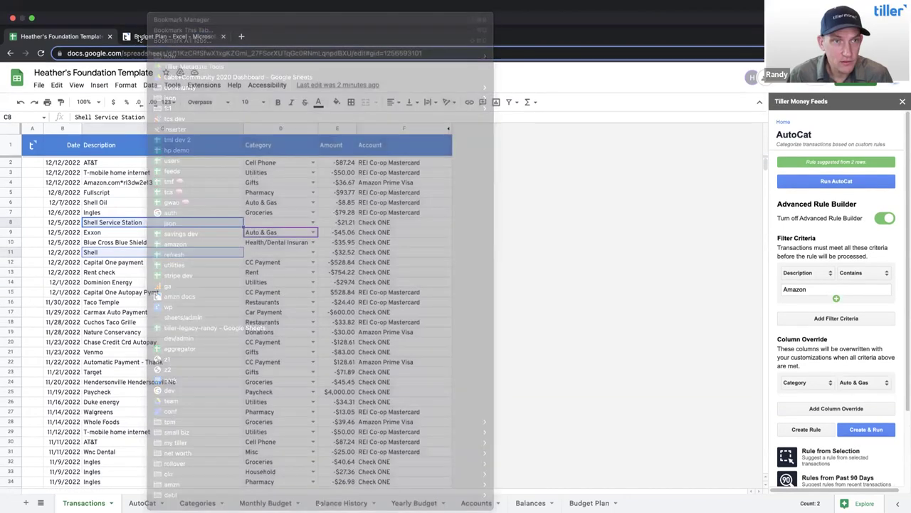
{"action": "left_click", "coordinate": [139, 37]}
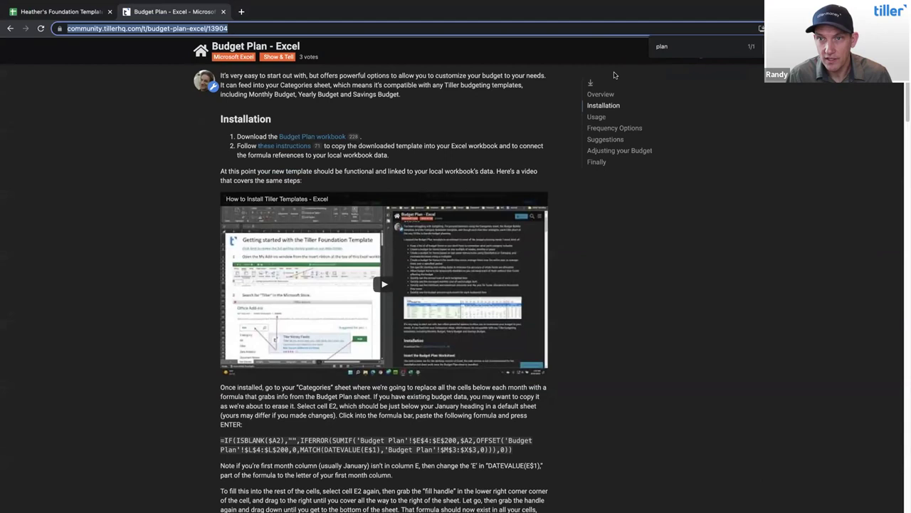
{"action": "key", "text": "ctrl+f"}
{"action": "key", "text": "Escape"}
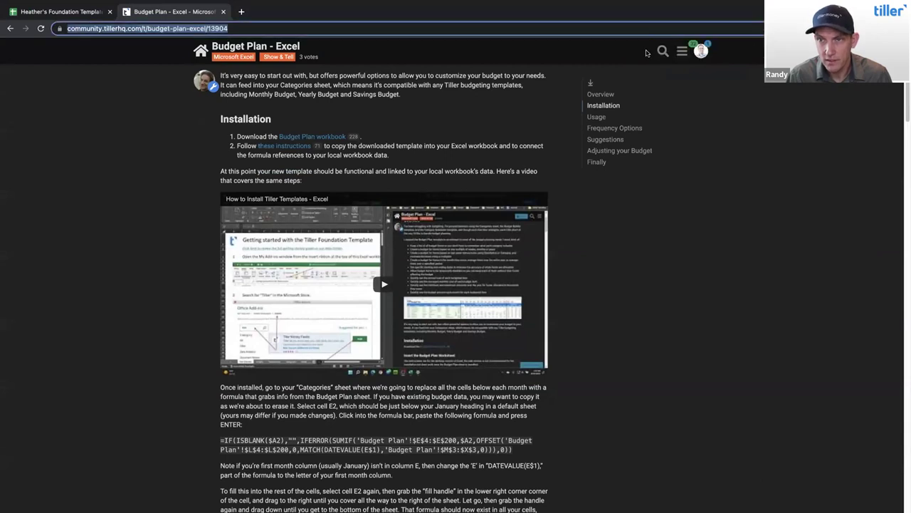
{"action": "left_click", "coordinate": [663, 51]}
{"action": "type", "text": "ti"}
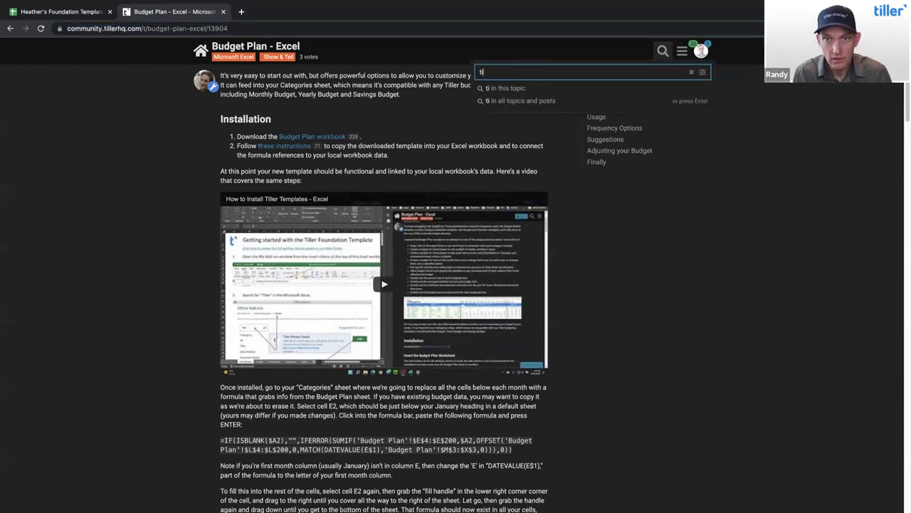
{"action": "type", "text": "ller community solutions"}
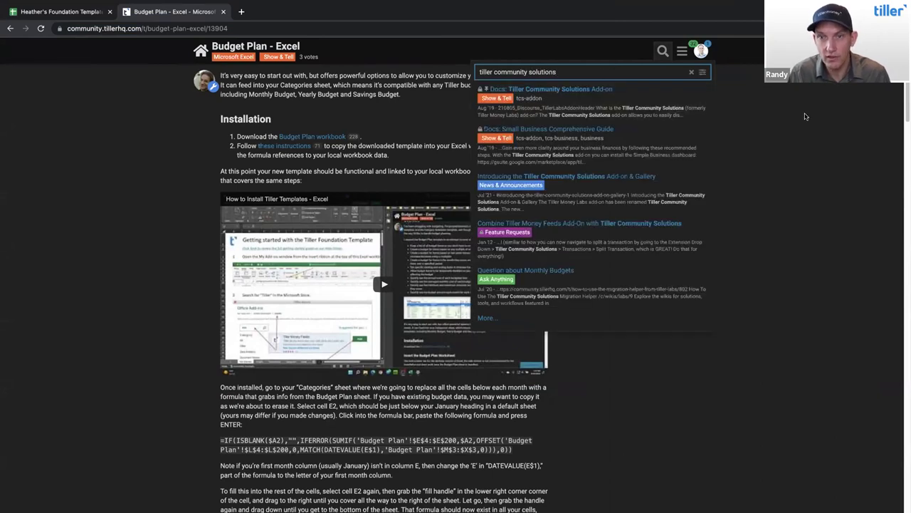
{"action": "left_click", "coordinate": [590, 91]}
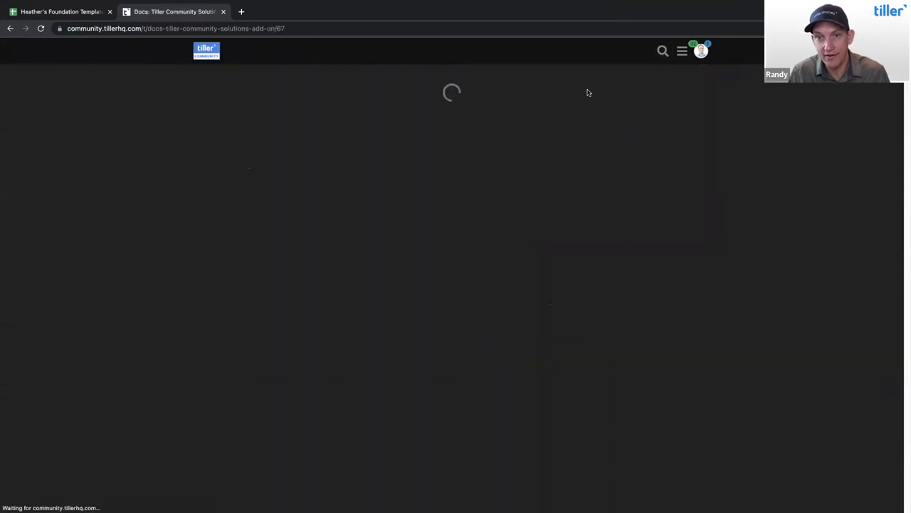
{"action": "scroll", "coordinate": [369, 251], "scroll_direction": "down", "scroll_amount": 4}
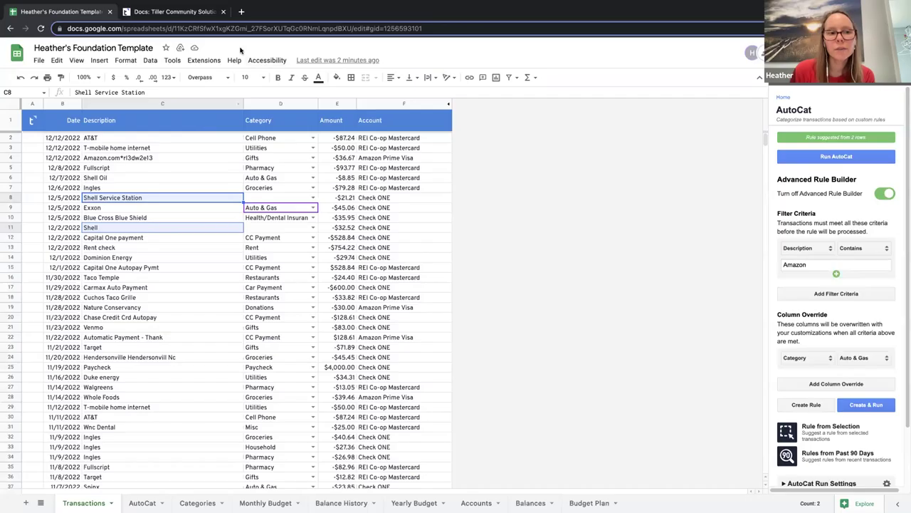
Step: Back in the Foundation Template spreadsheet, look up the Tiller Community Solutions add-on in the Google Workspace Marketplace, then close the marketplace
{"action": "left_click", "coordinate": [204, 61]}
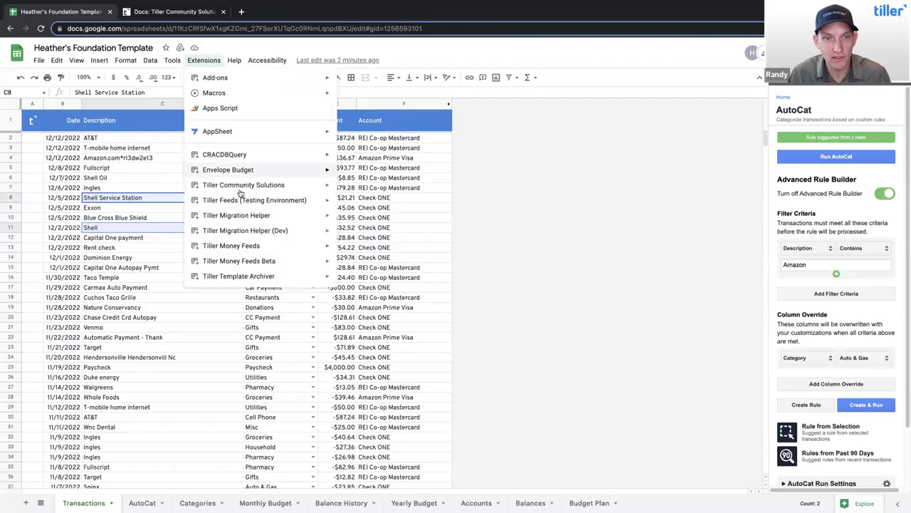
{"action": "mouse_move", "coordinate": [282, 184]}
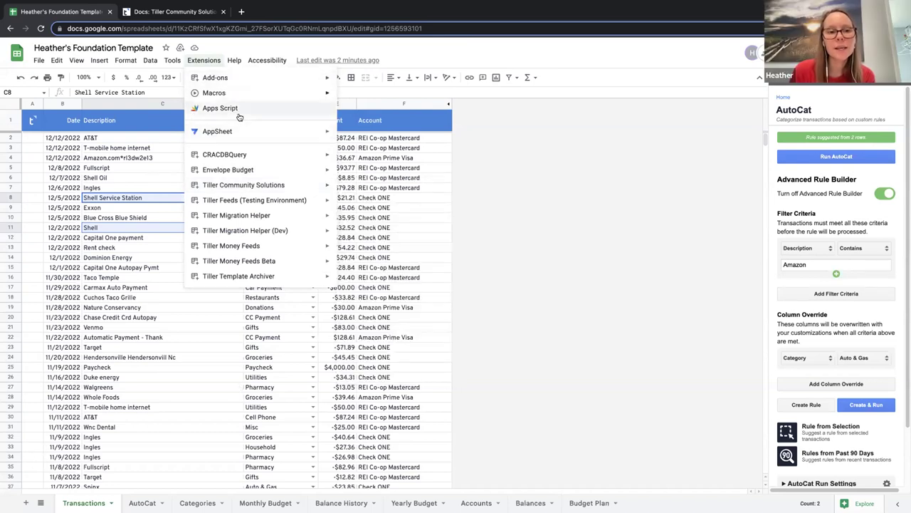
{"action": "mouse_move", "coordinate": [259, 78]}
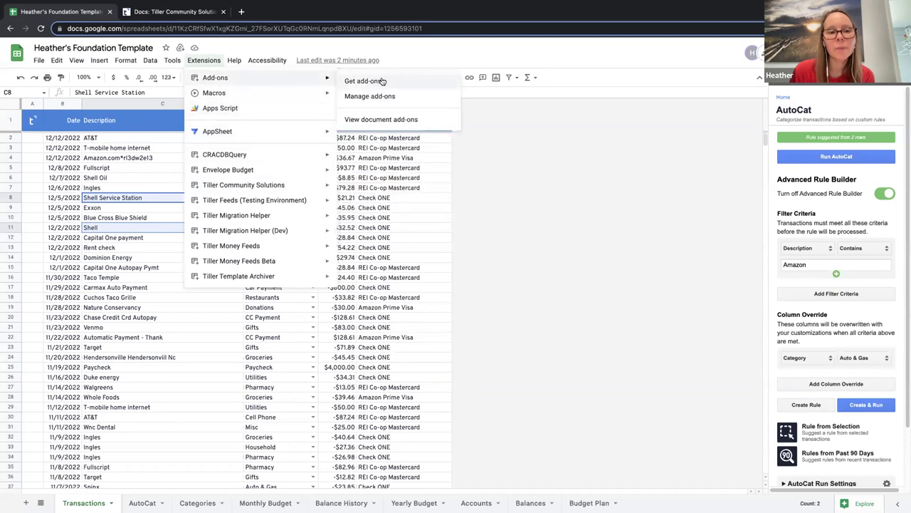
{"action": "left_click", "coordinate": [377, 81]}
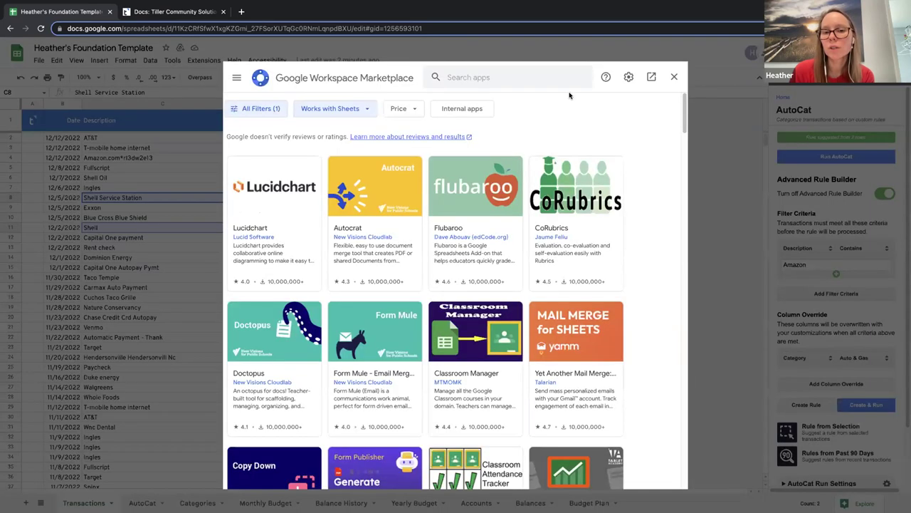
{"action": "left_click", "coordinate": [453, 77]}
{"action": "type", "text": "tiller comm"}
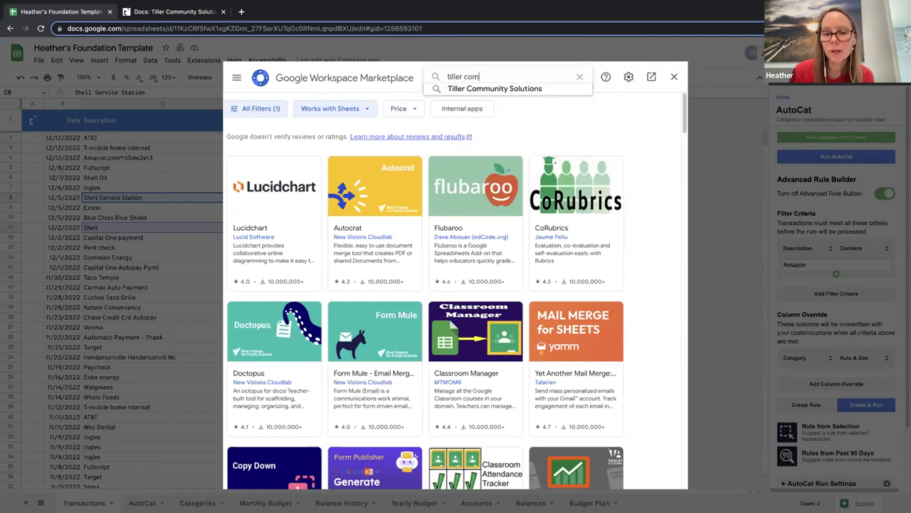
{"action": "left_click", "coordinate": [495, 87]}
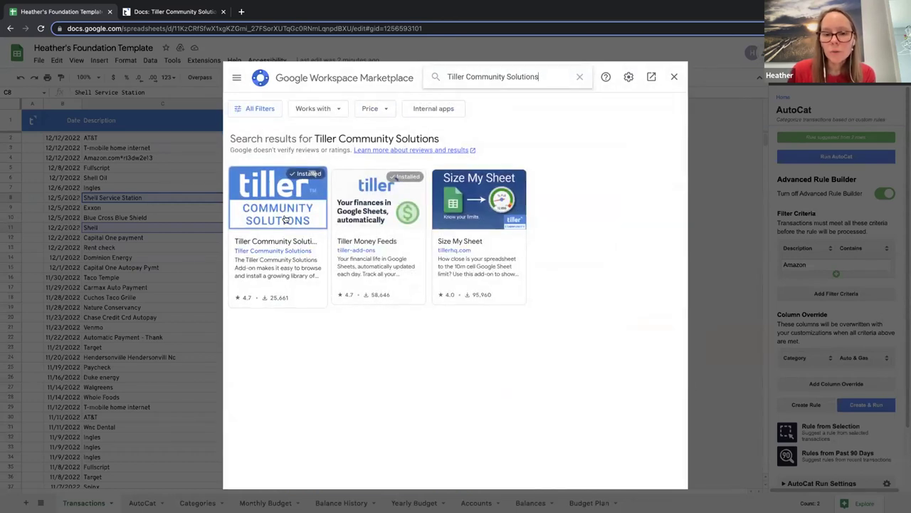
{"action": "left_click", "coordinate": [674, 77]}
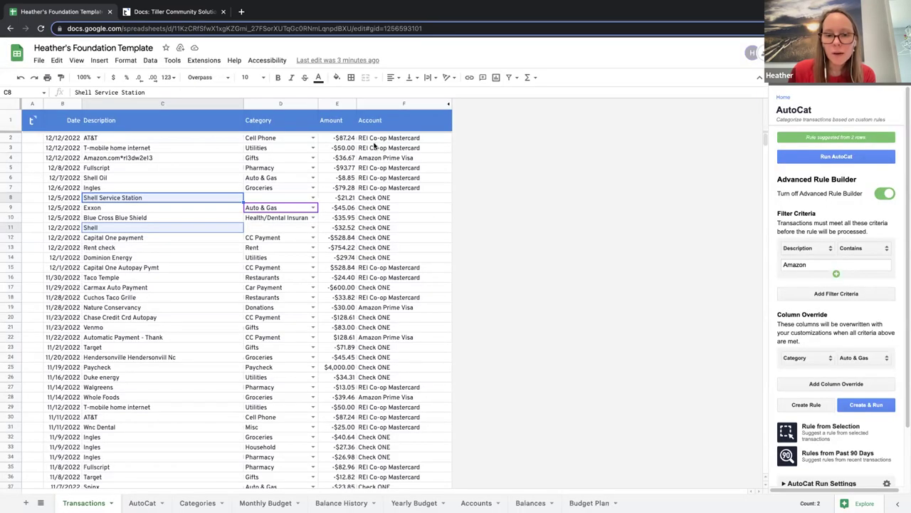